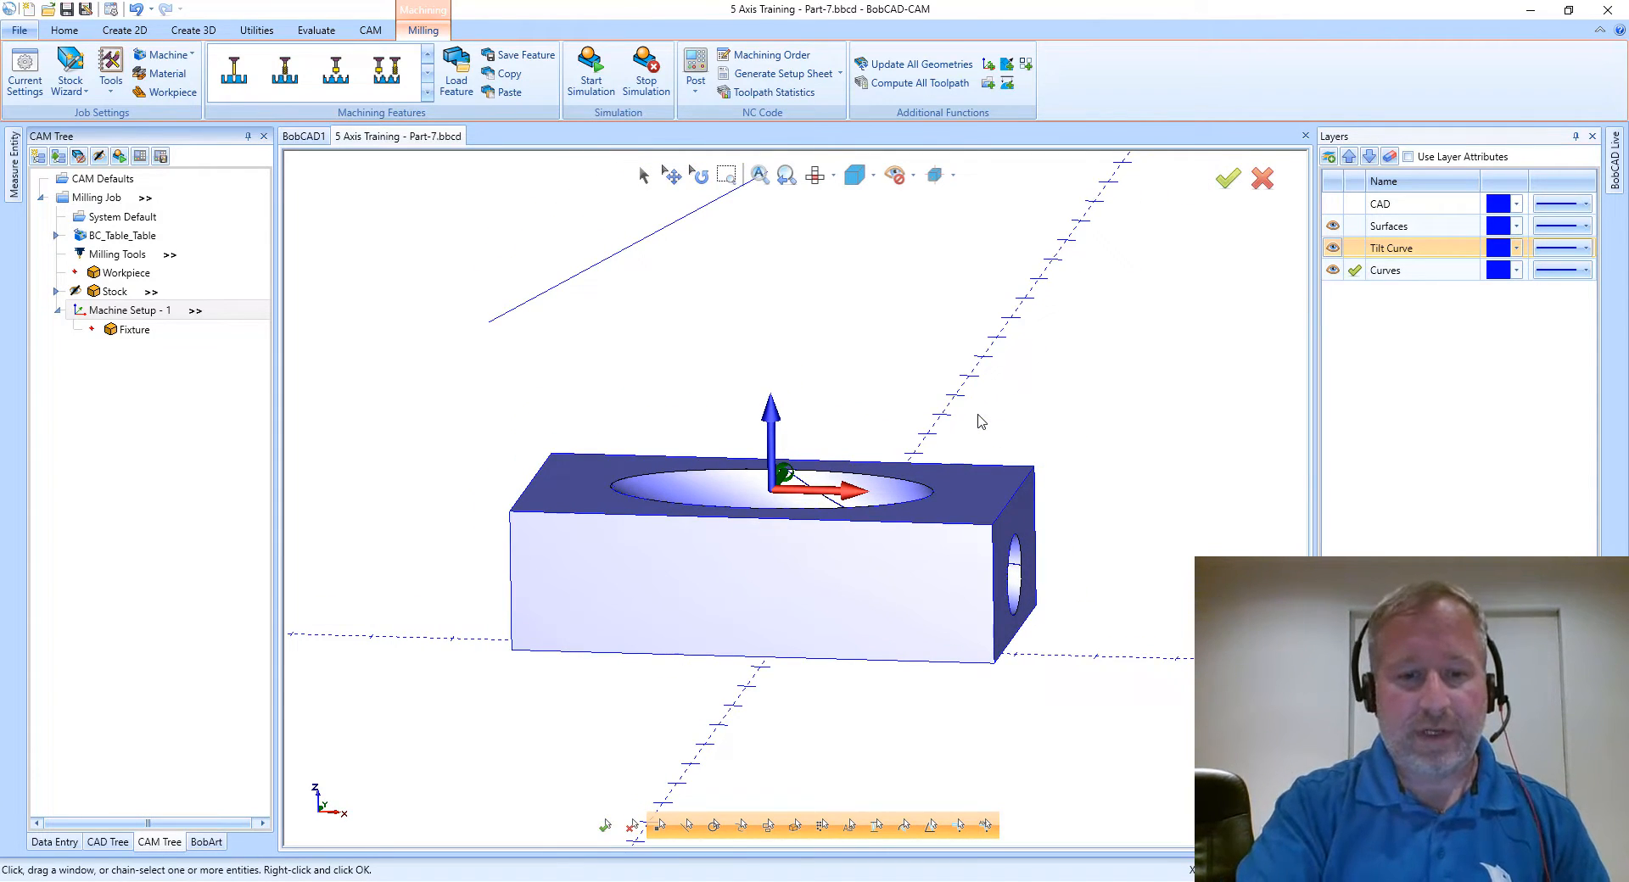
- Make the part translucent and examine the internal port between the top opening and the side hole
key("t")
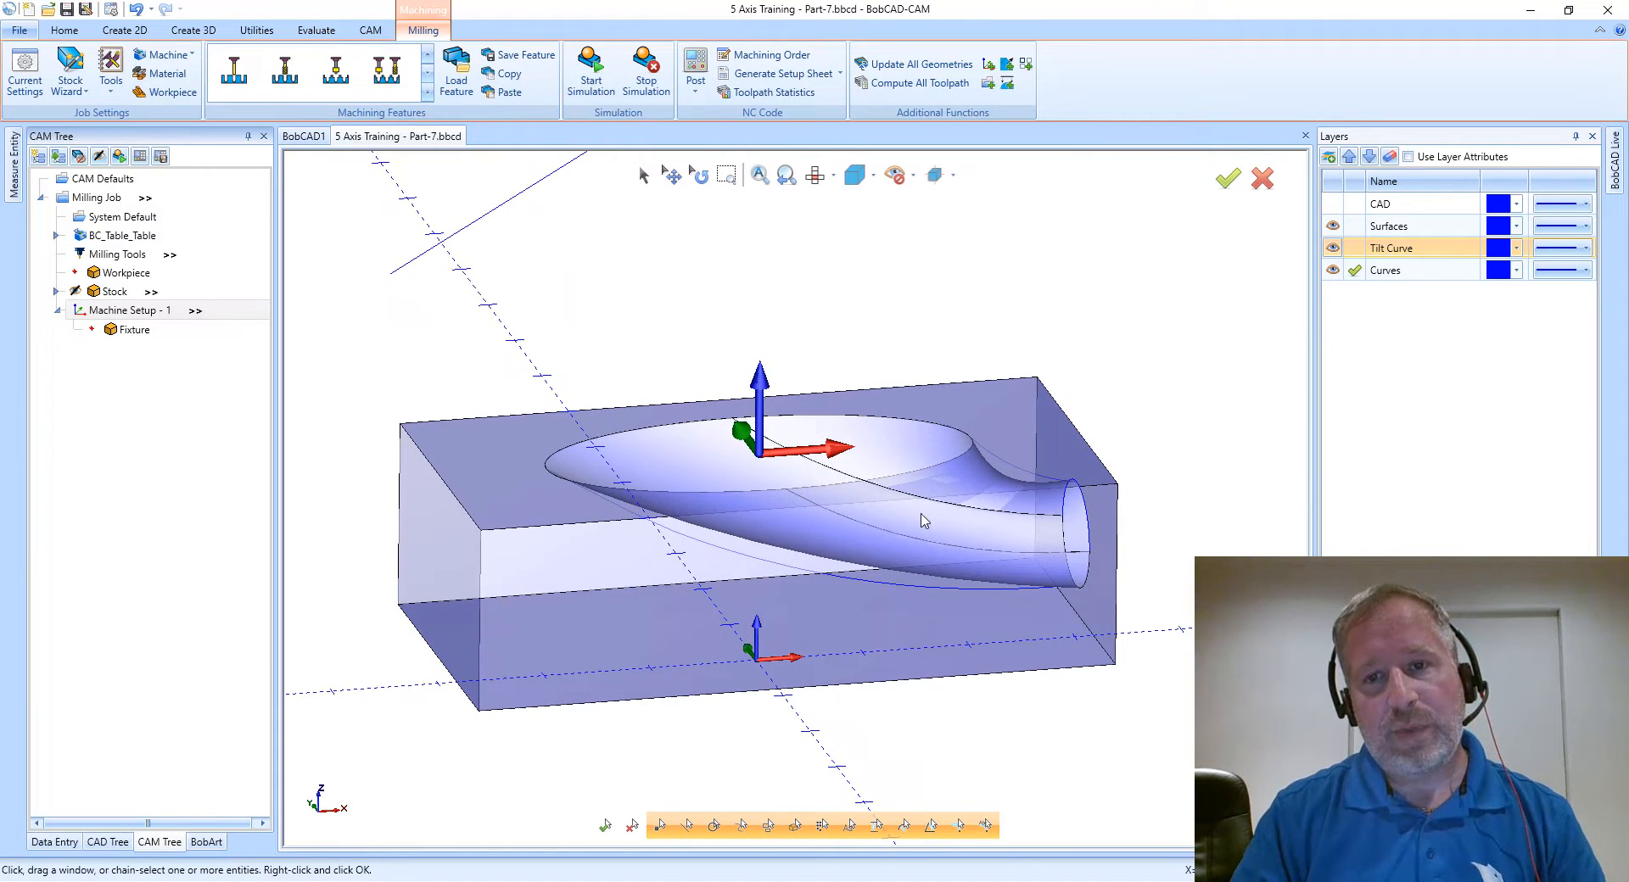
middle_click_drag(986, 519, 952, 516)
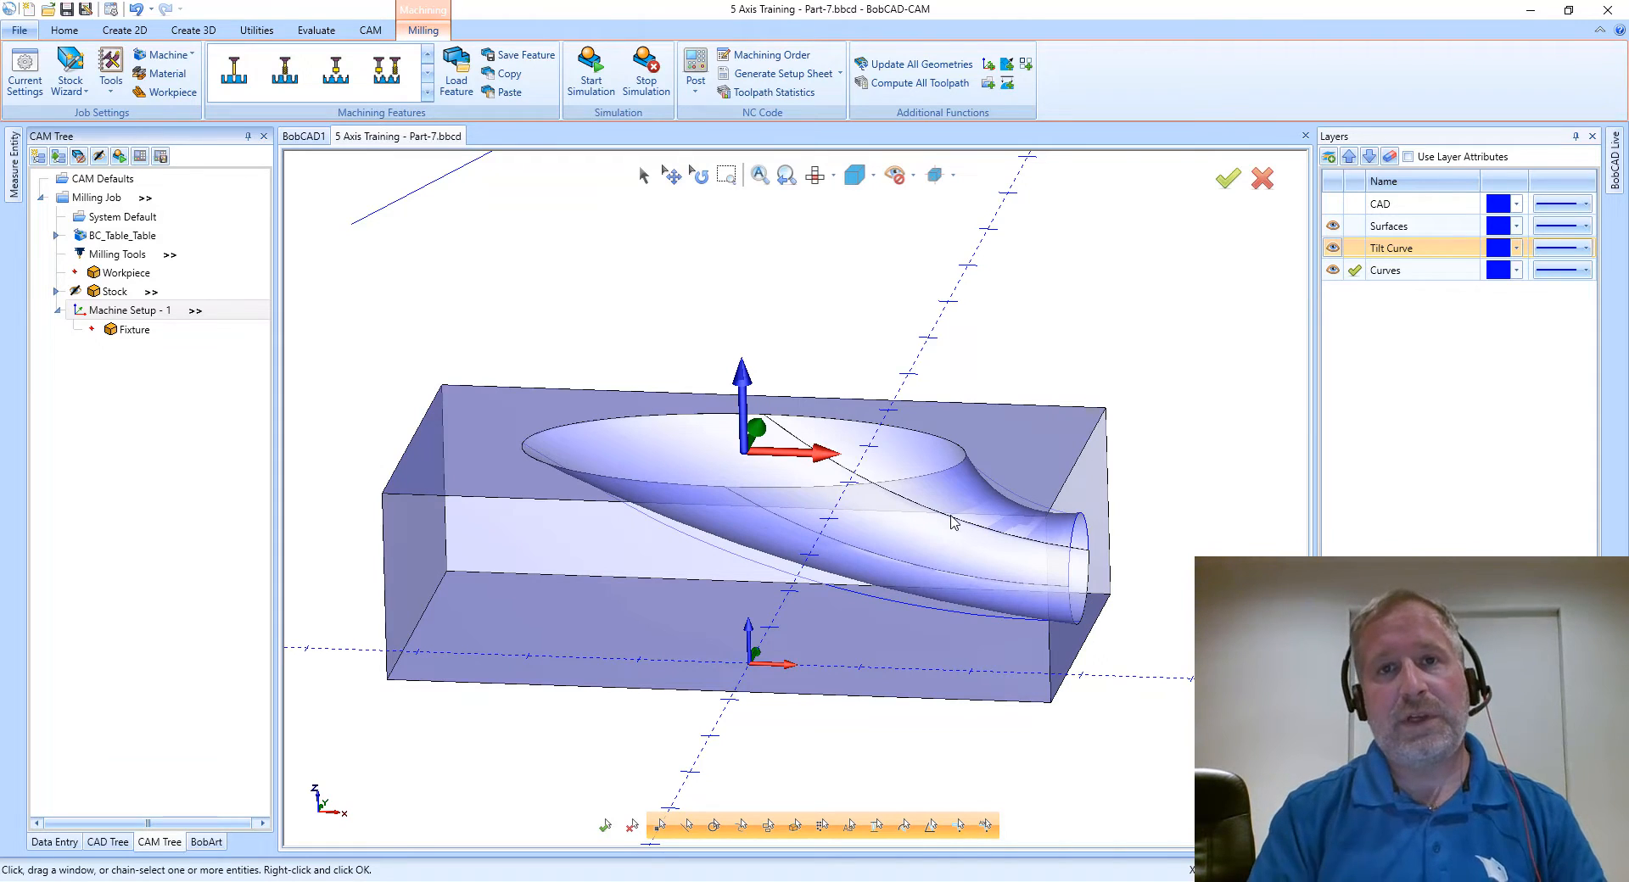
middle_click_drag(953, 522, 921, 442)
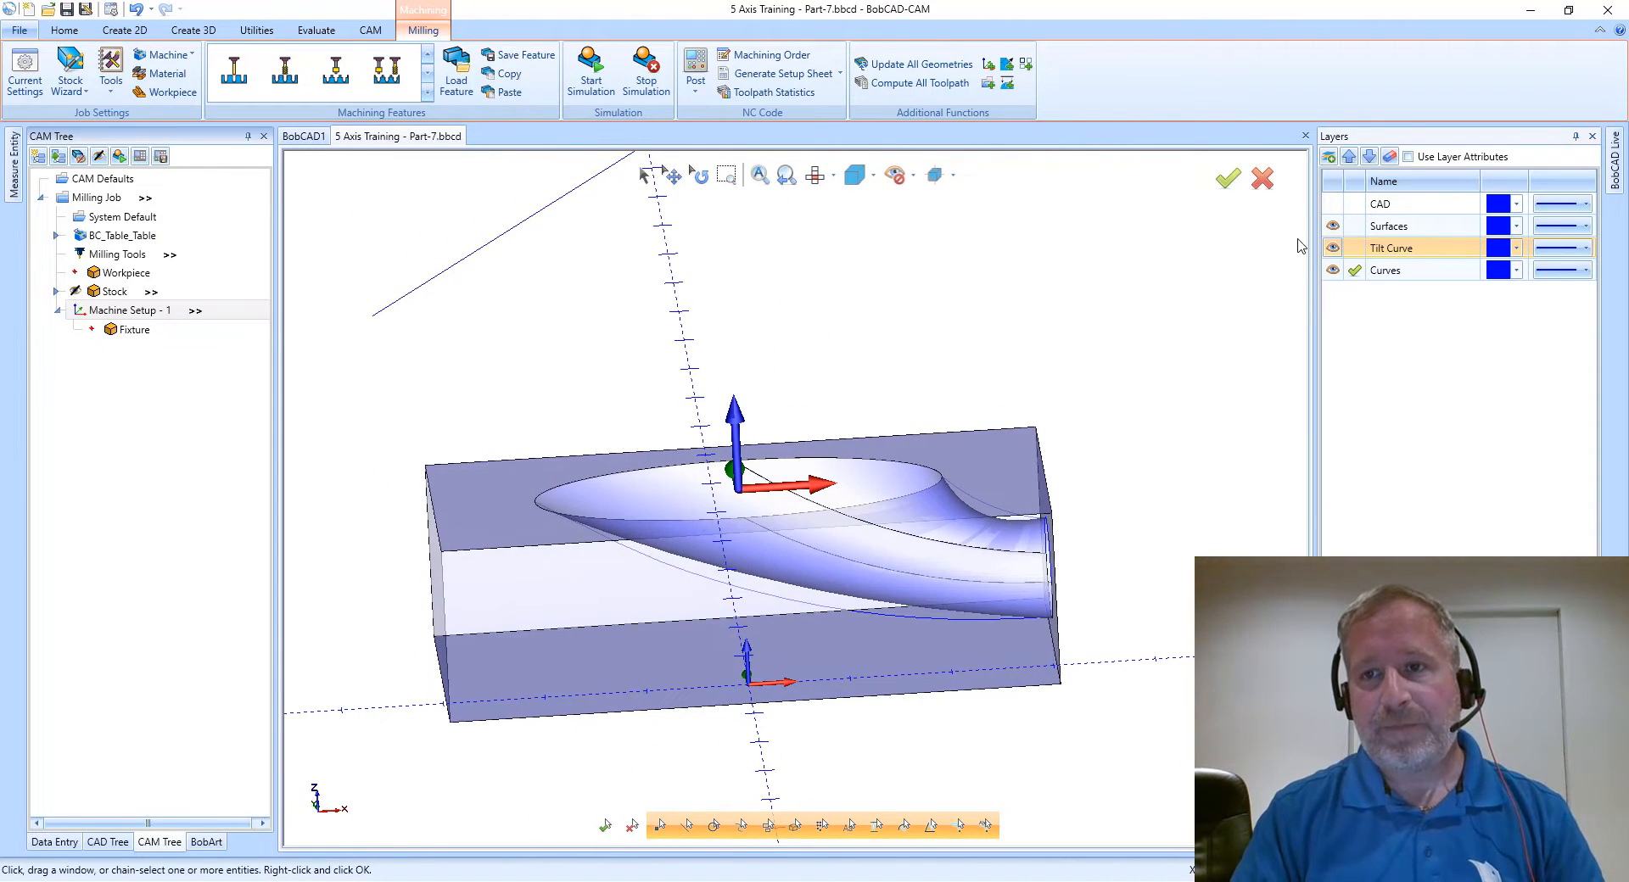
- Restore opaque shading and hide the Tilt Curve and Surfaces layers so only the port's wireframe curves are displayed
left_click(1333, 247)
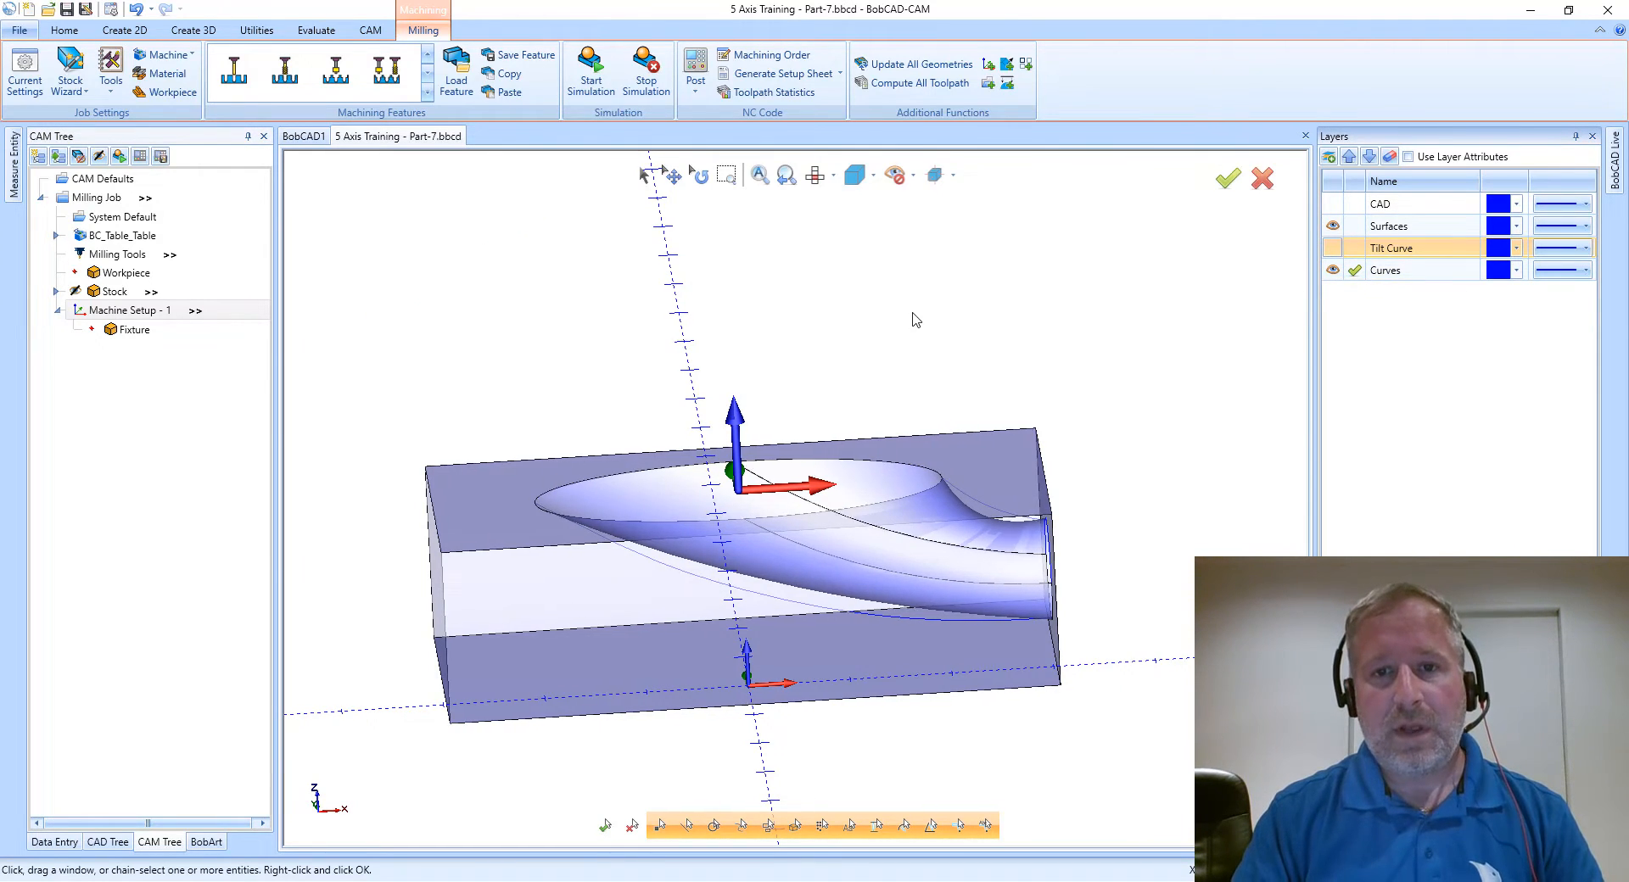
key("ctrl+t")
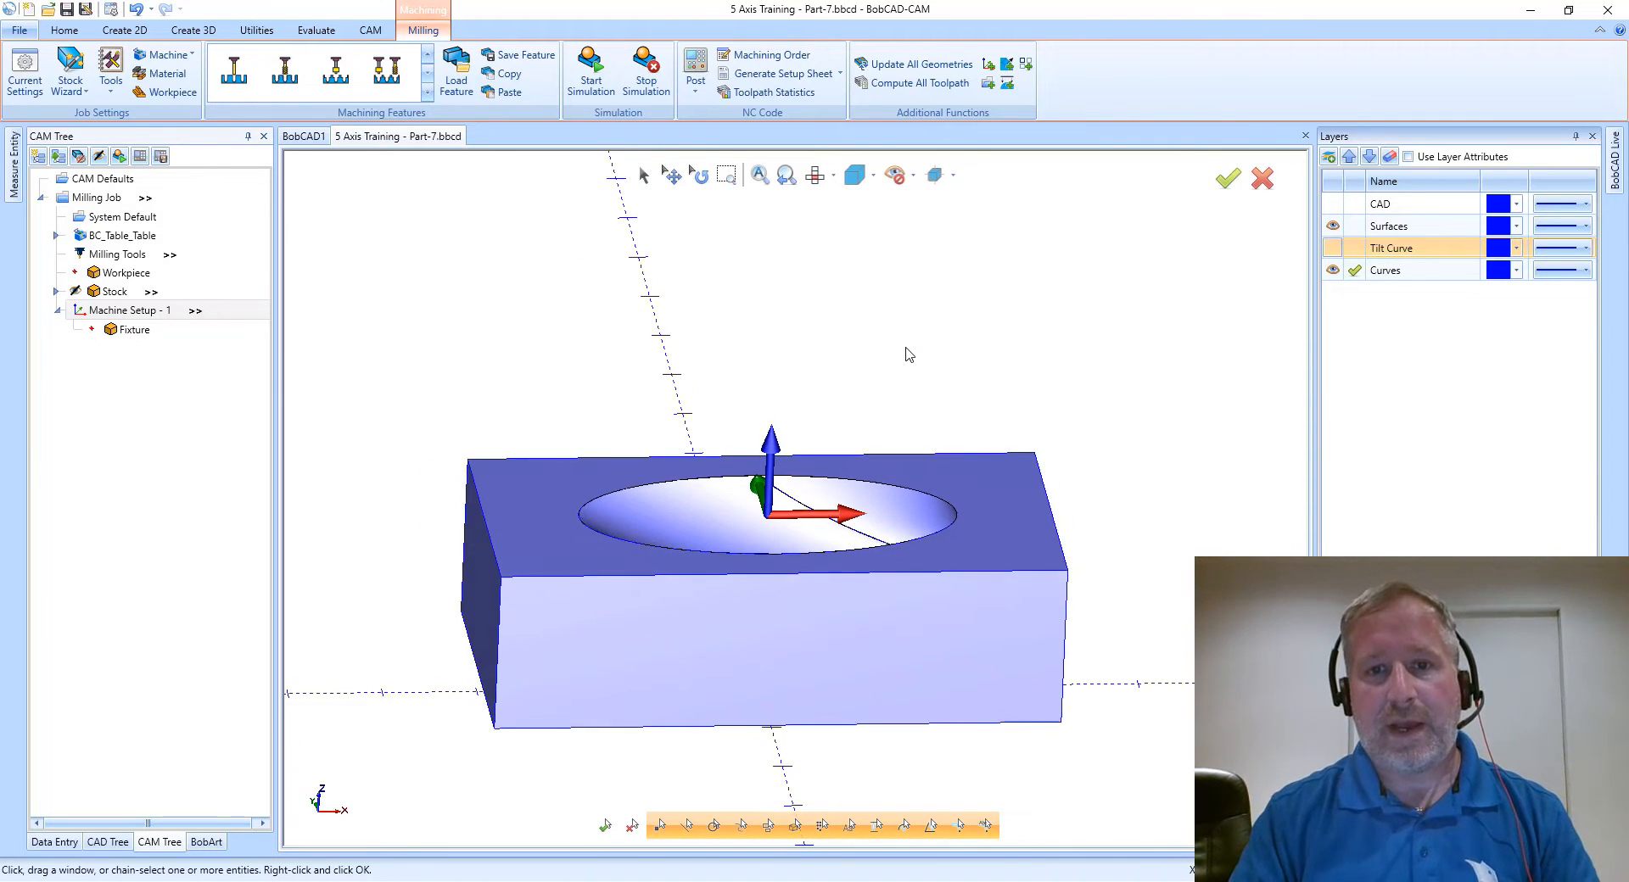
left_click(1333, 226)
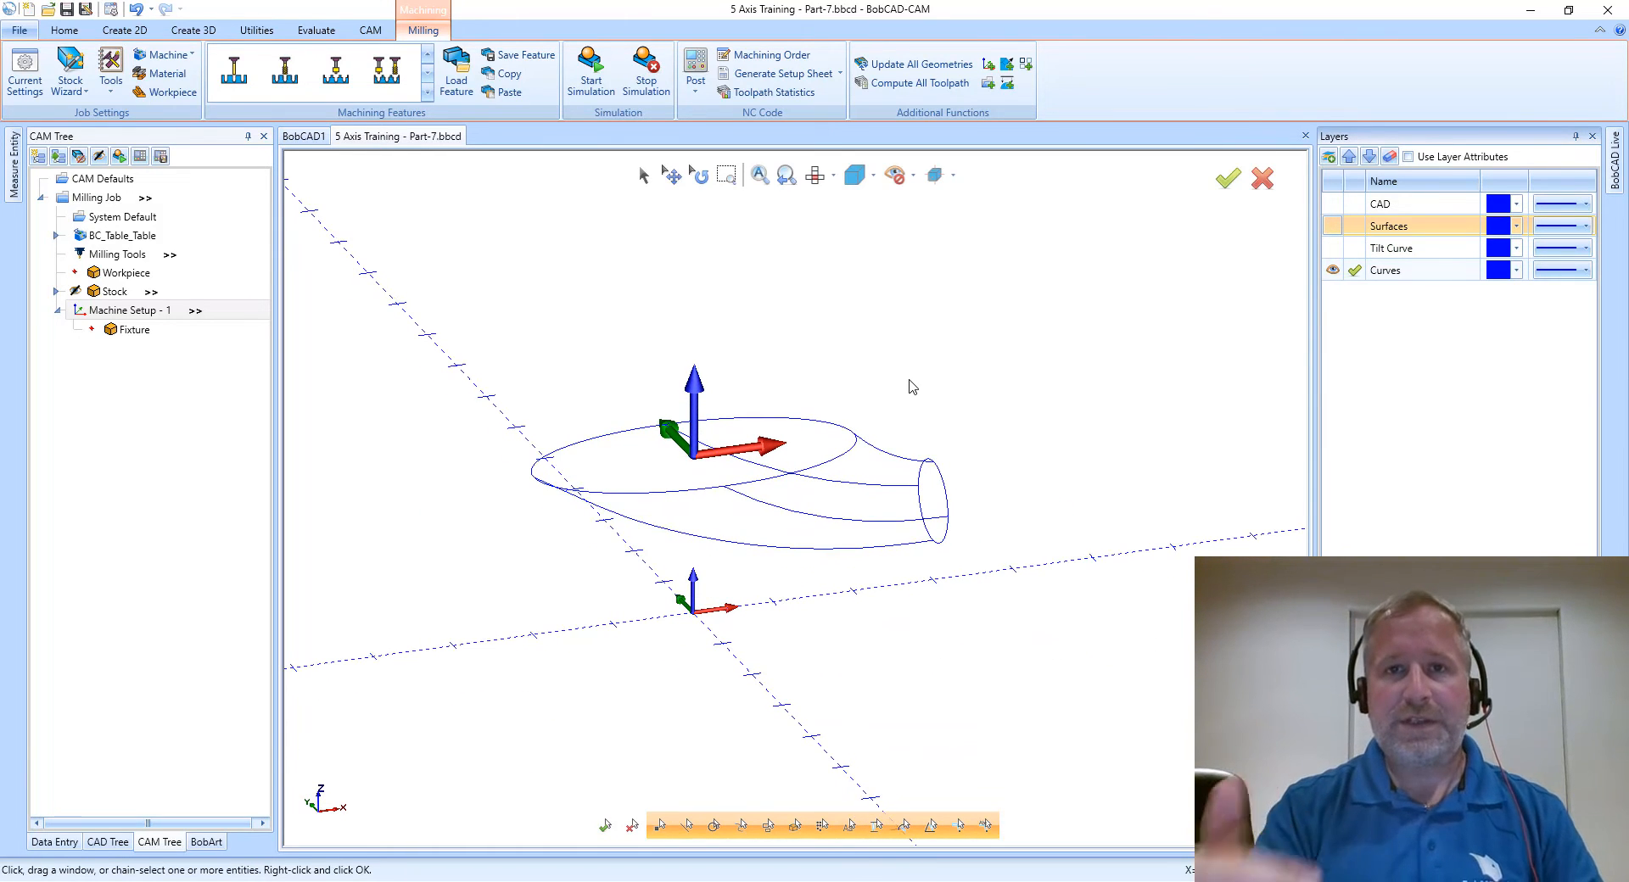
middle_click_drag(770, 482, 715, 442)
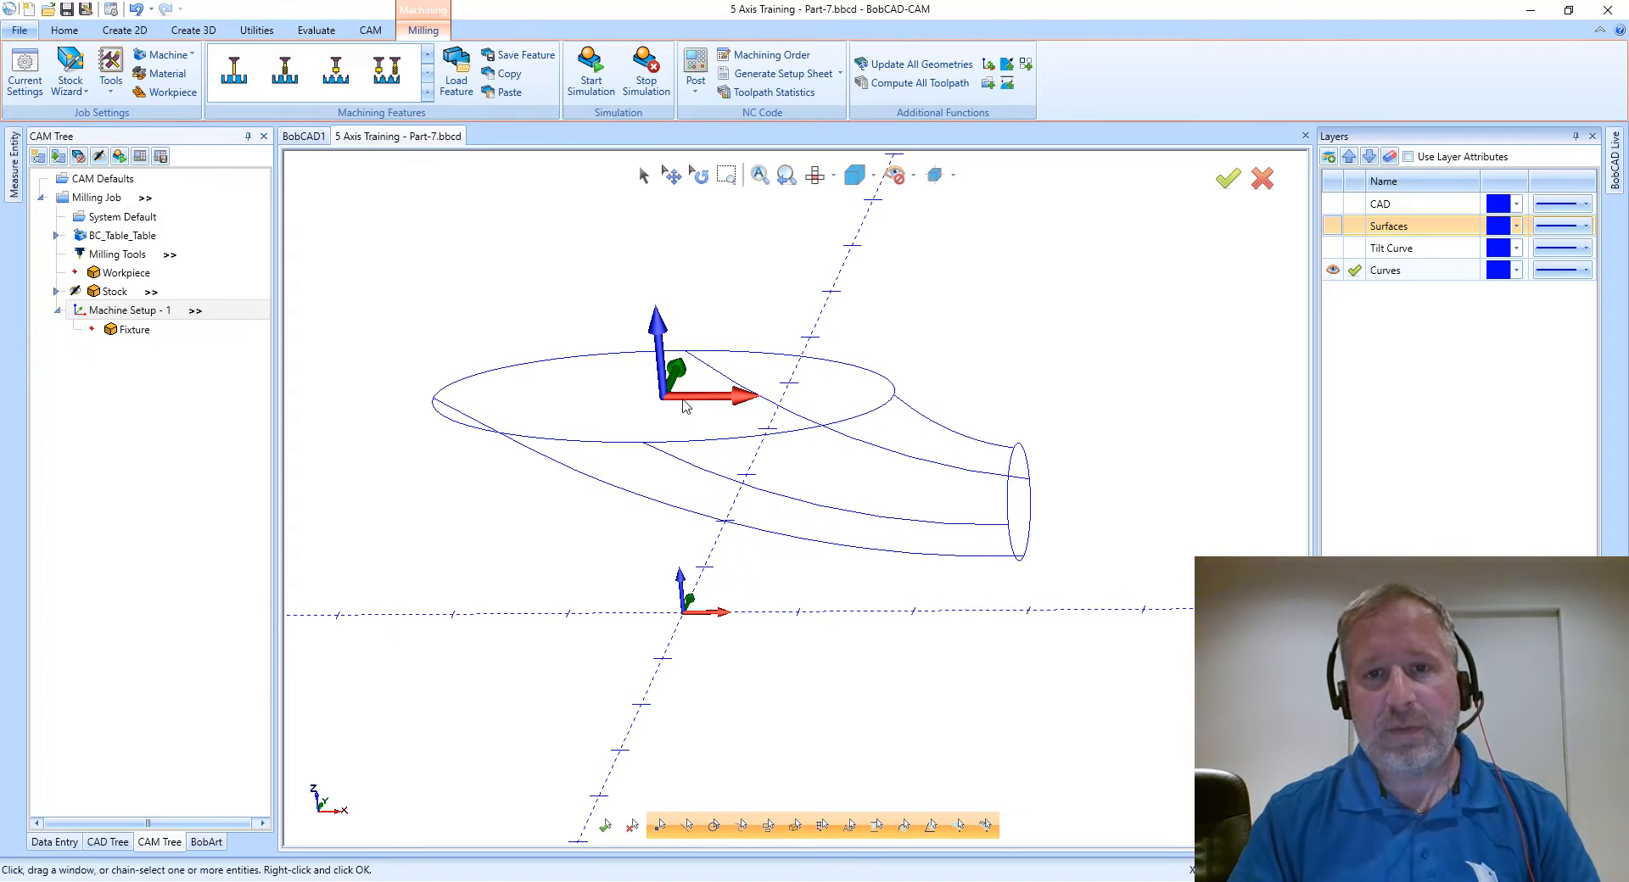
middle_click_drag(950, 493, 966, 499)
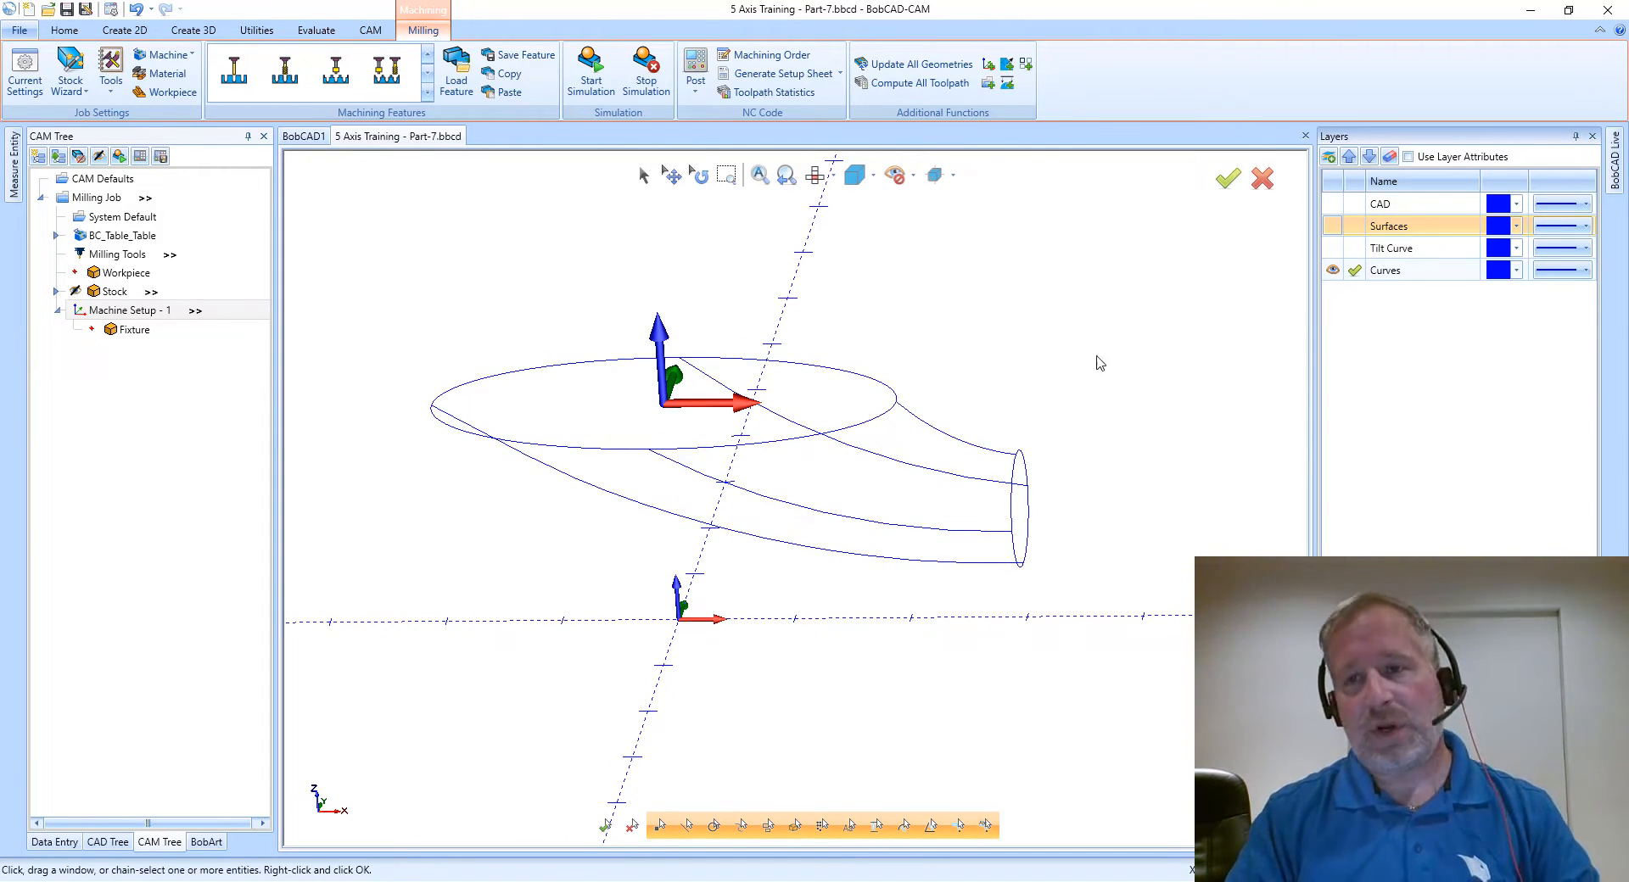
middle_click_drag(835, 300, 834, 300)
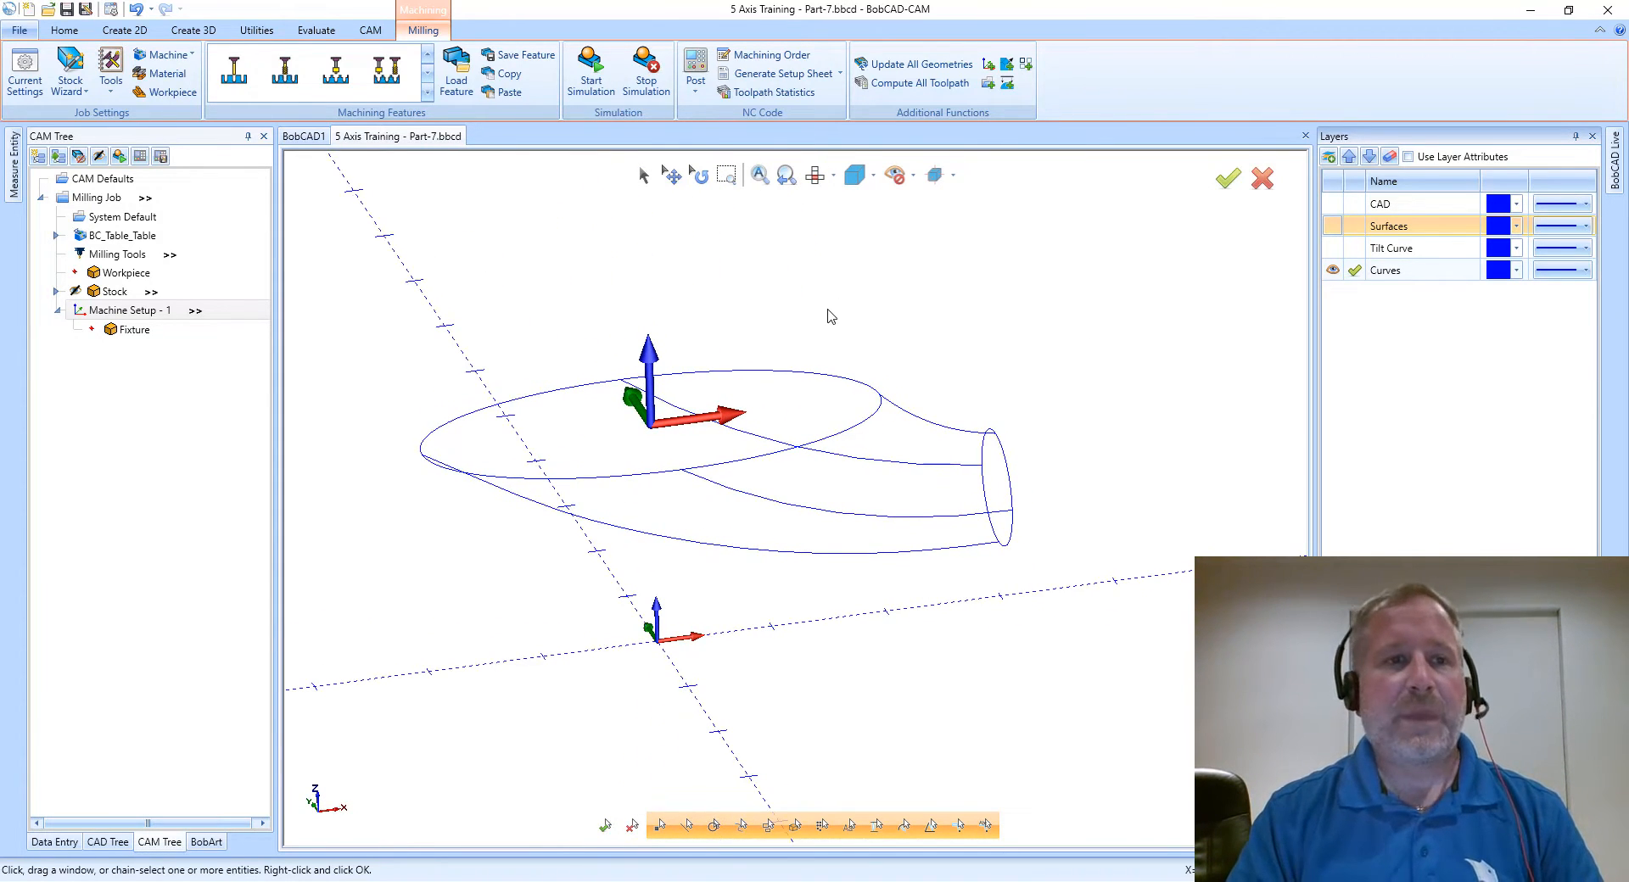
- Add a Mill Multiaxis feature to Machine Setup - 1 with the Surface toolpath type Morph between 2 curves
right_click(157, 310)
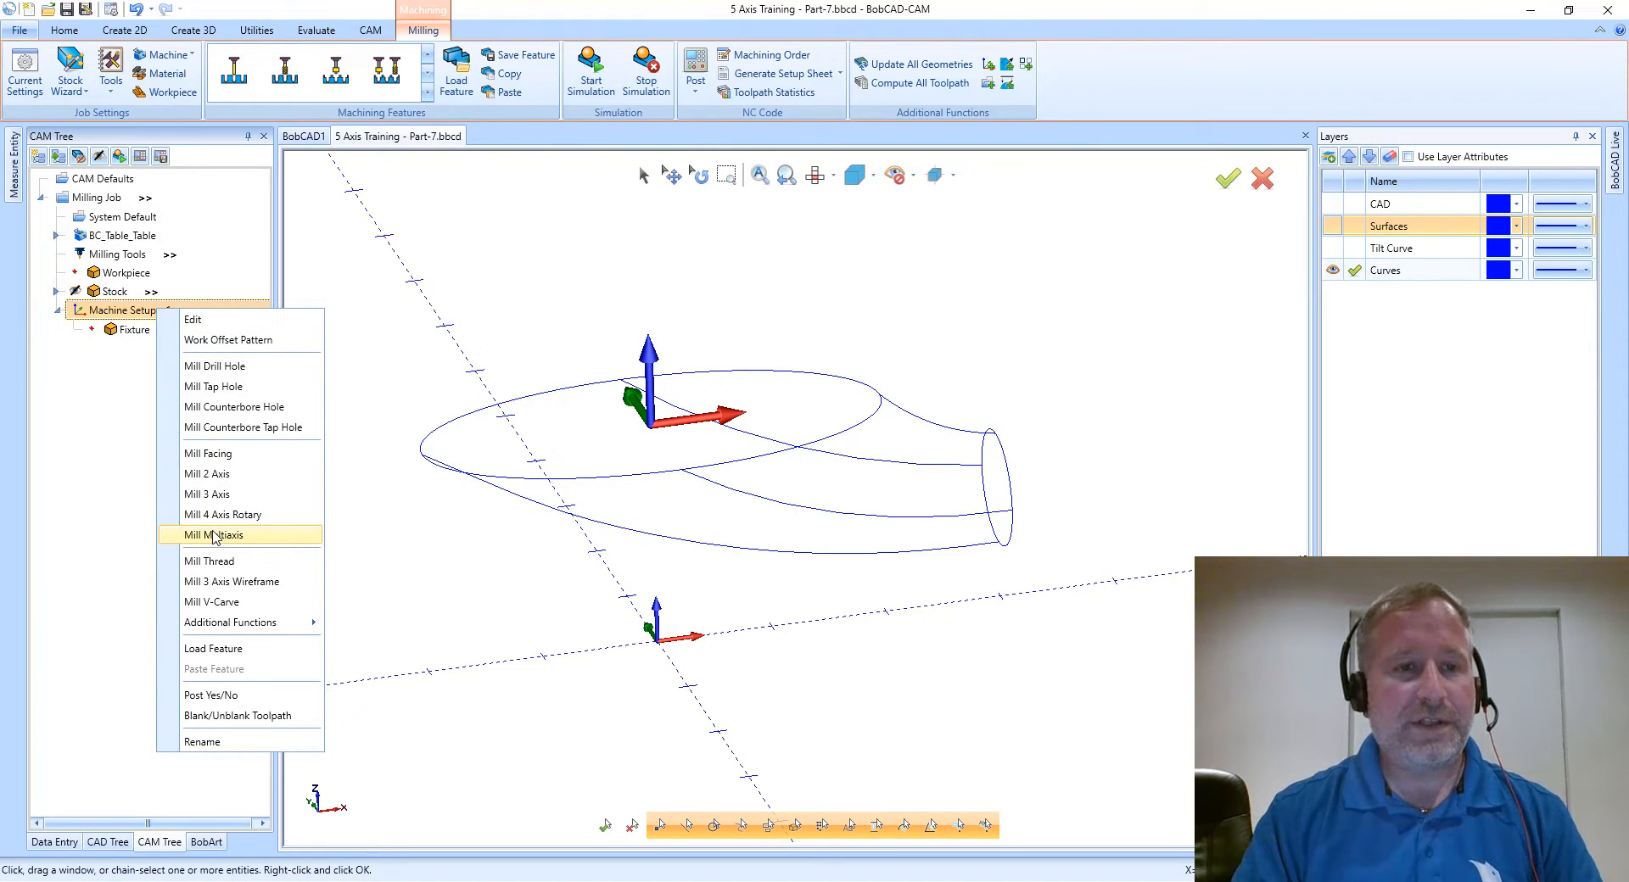
left_click(214, 536)
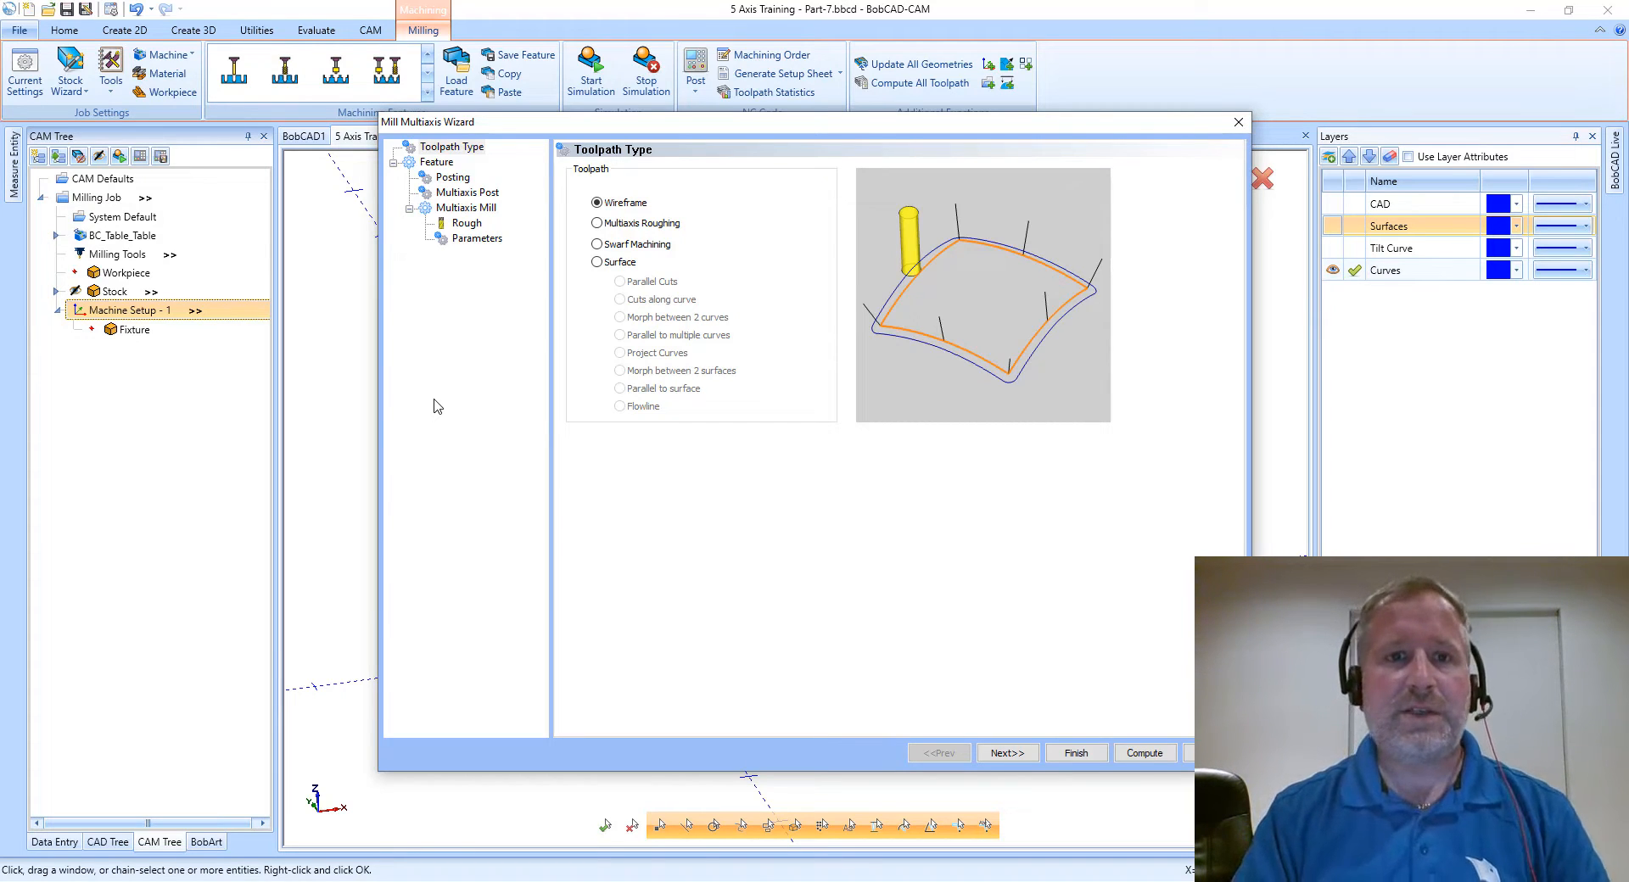
left_click(608, 267)
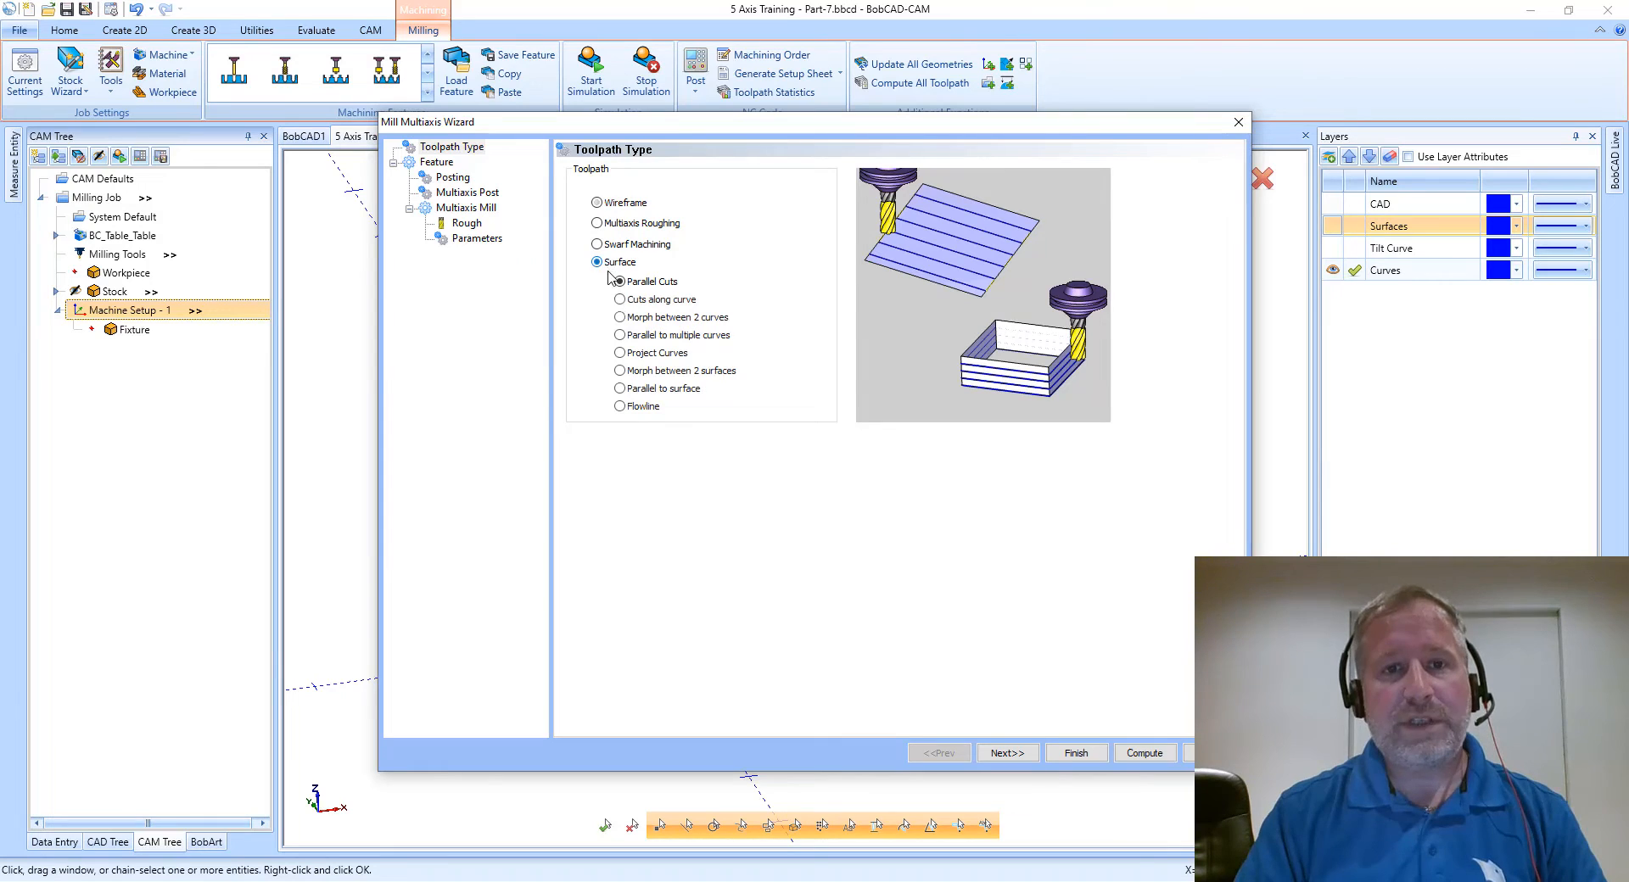
left_click(659, 319)
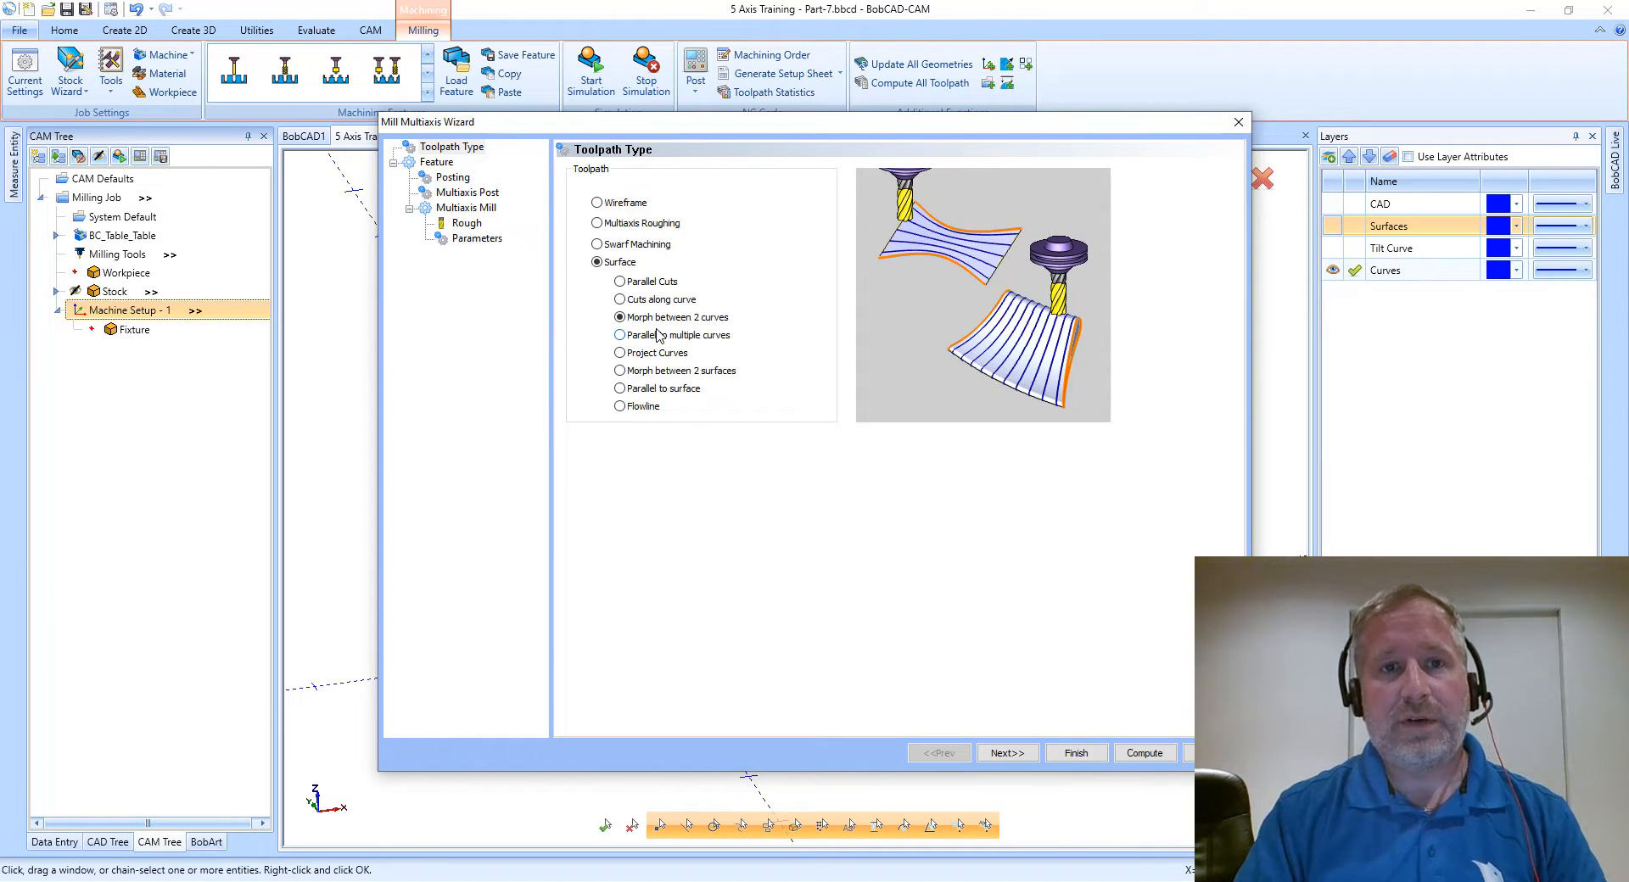
- Assign the lollipop tool from the tool crib to the multiaxis feature
left_click(466, 224)
left_click(689, 178)
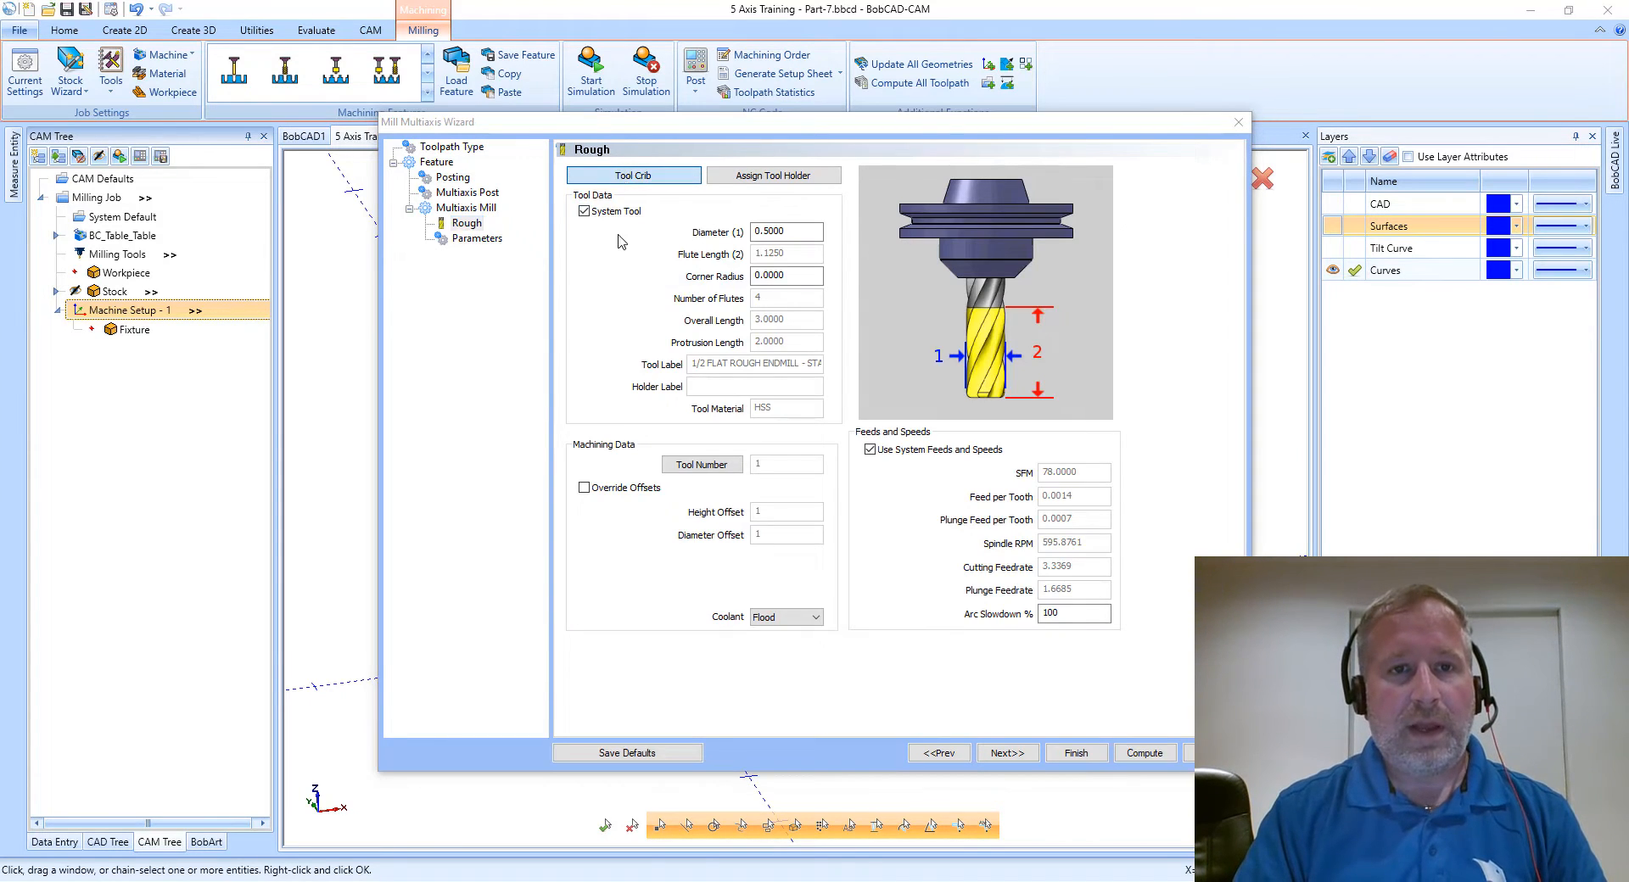
left_click(509, 329)
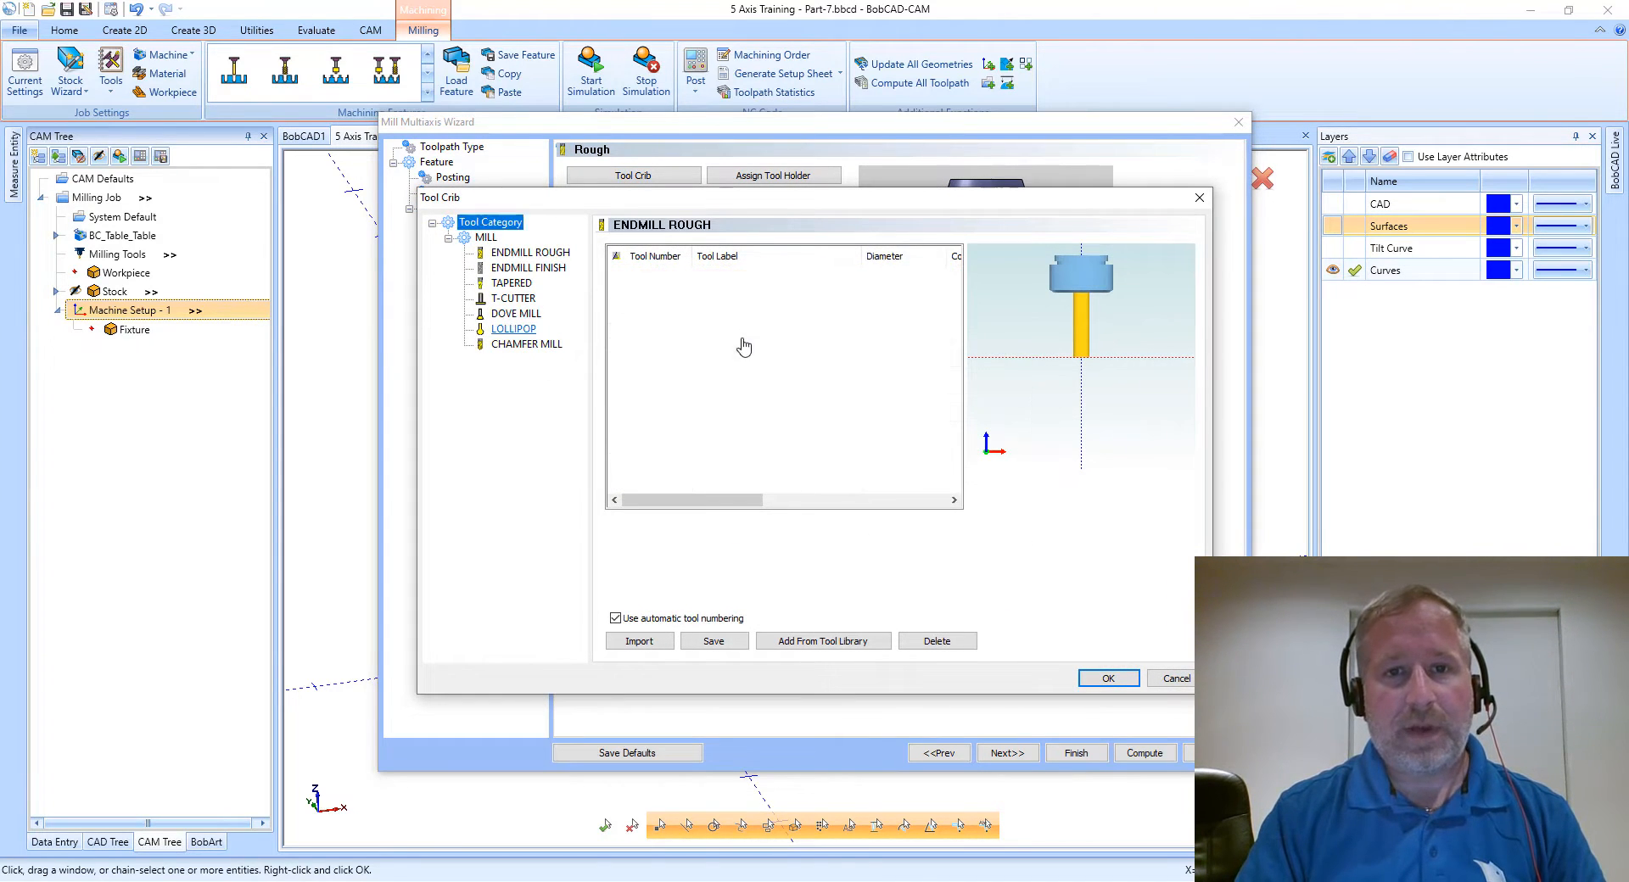
left_click(1103, 678)
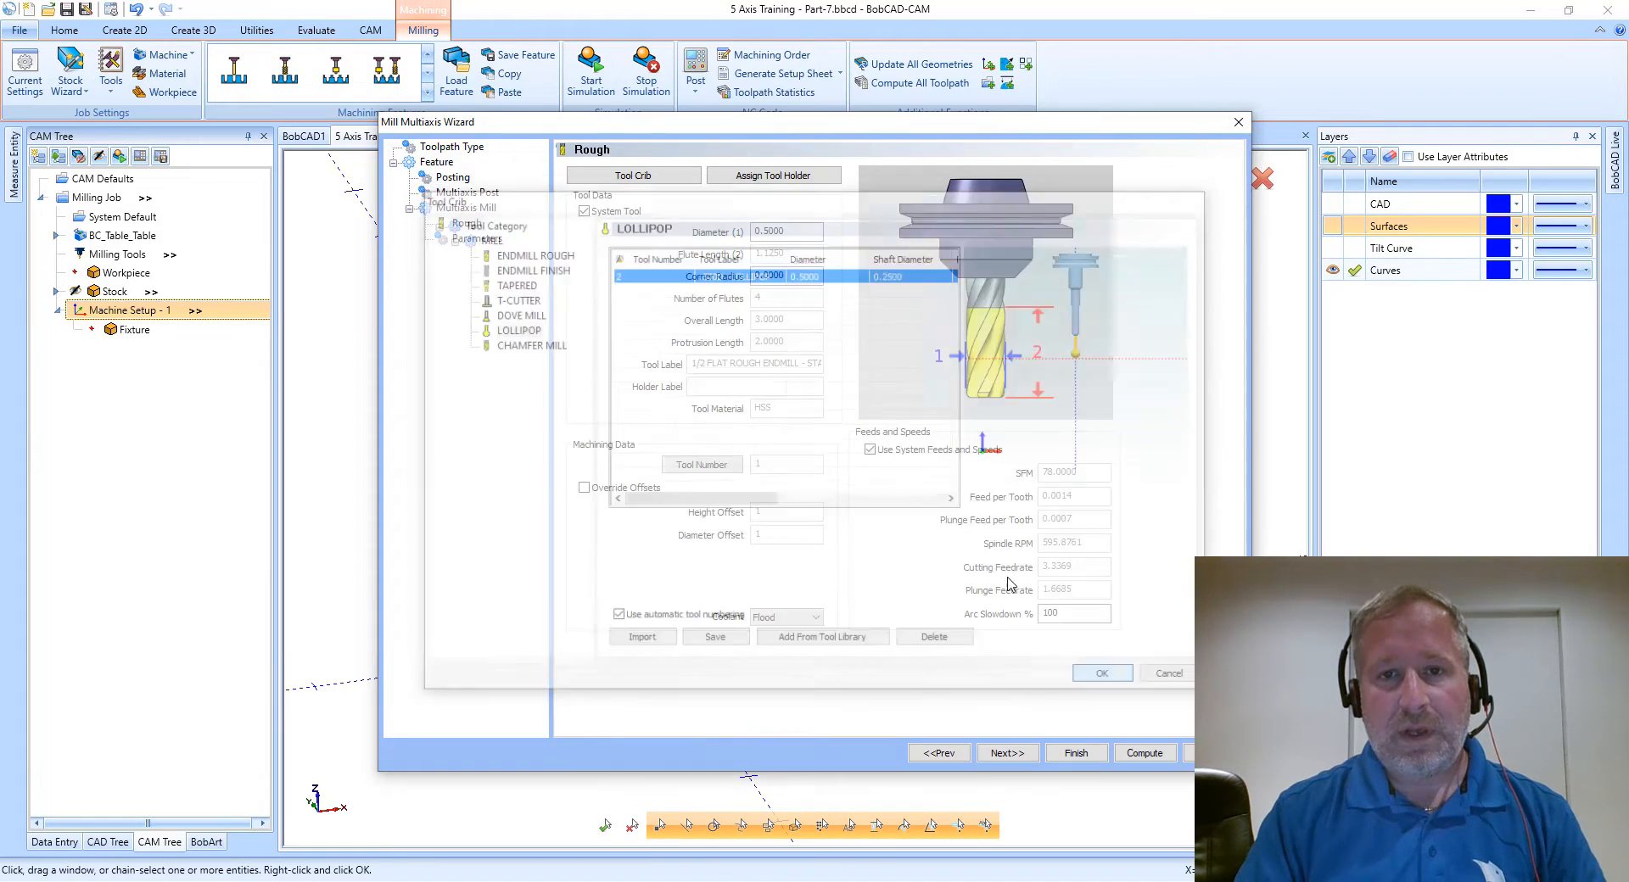
- Set the lollipop tool's diameter to 0.375 and protrusion length to 1.5, and label it .3750 LOLLIPOP
left_click_drag(786, 231, 721, 246)
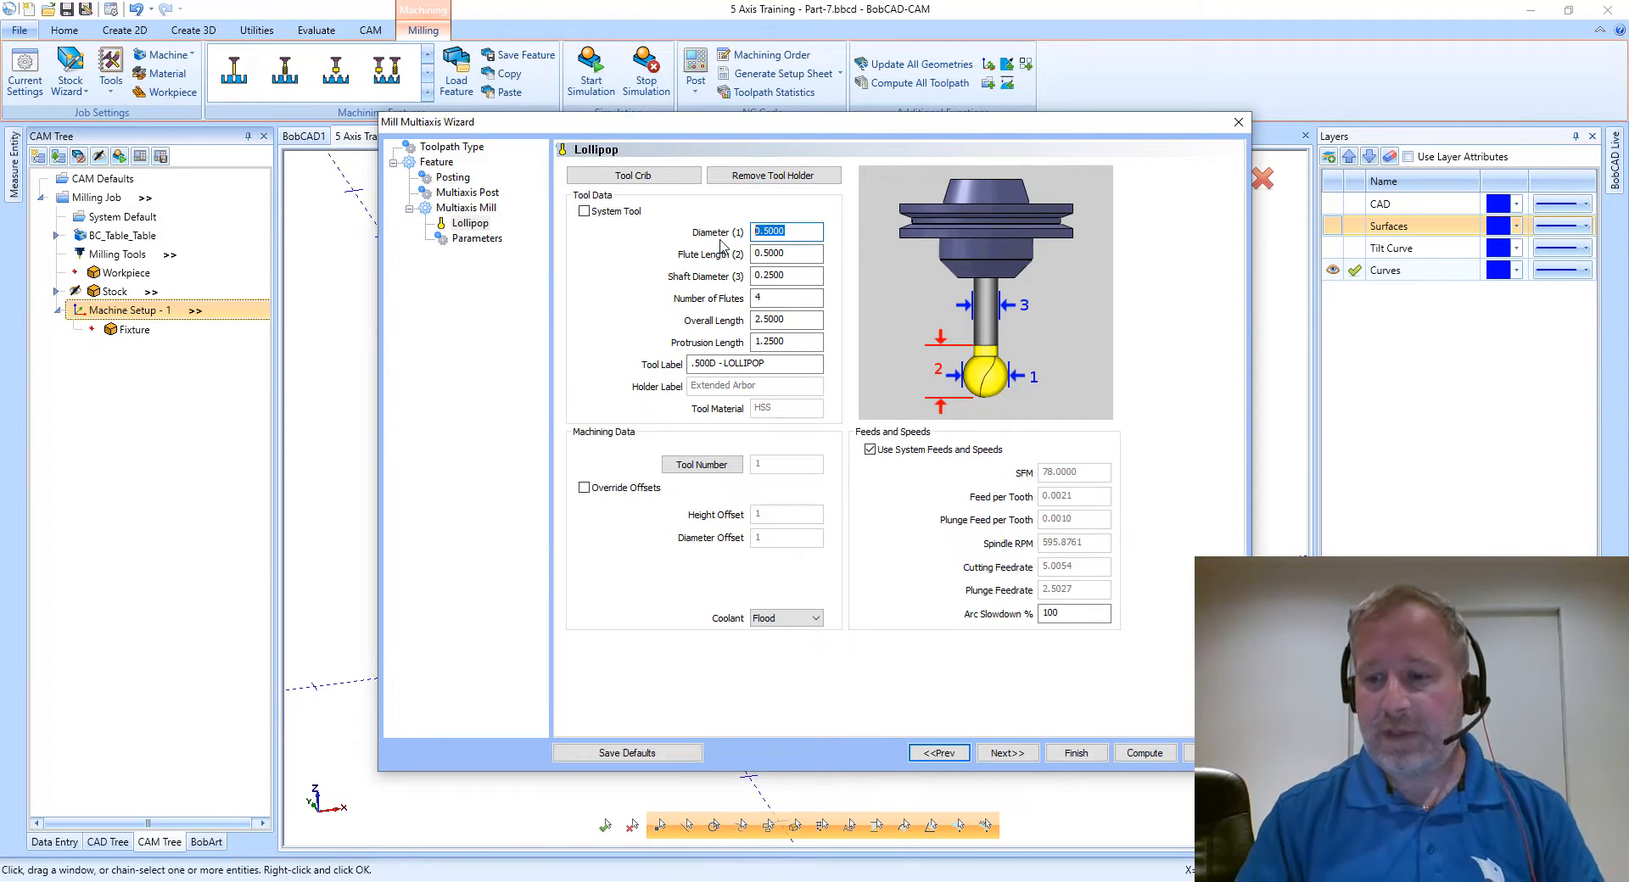
type(".37")
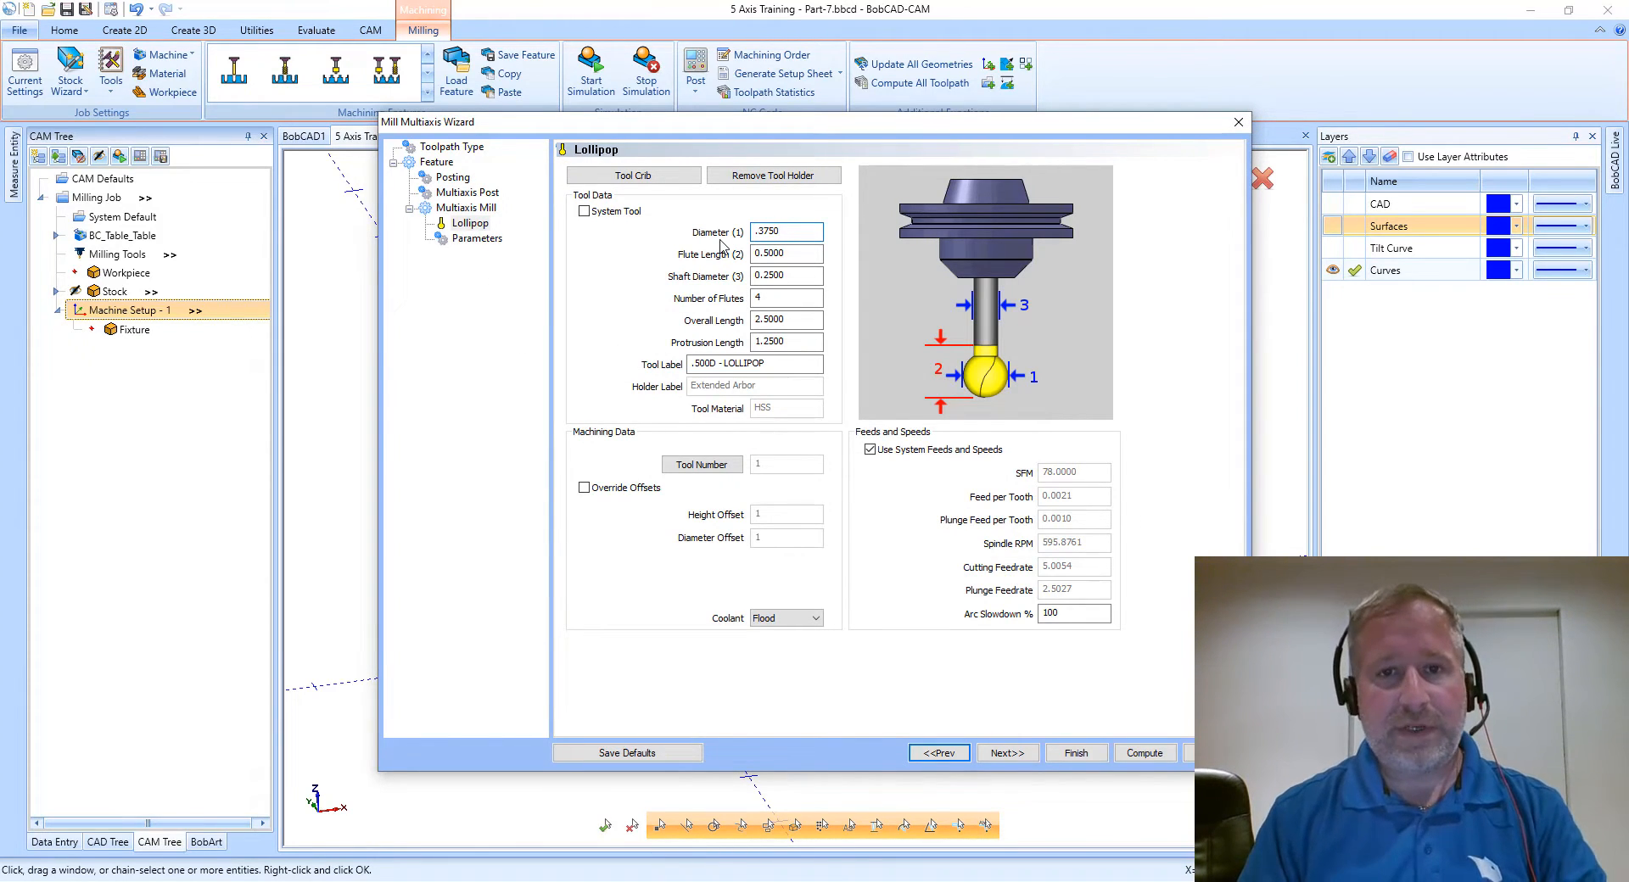
key("Tab")
key("Tab")
key("Tab")
key("Tab")
key("Tab")
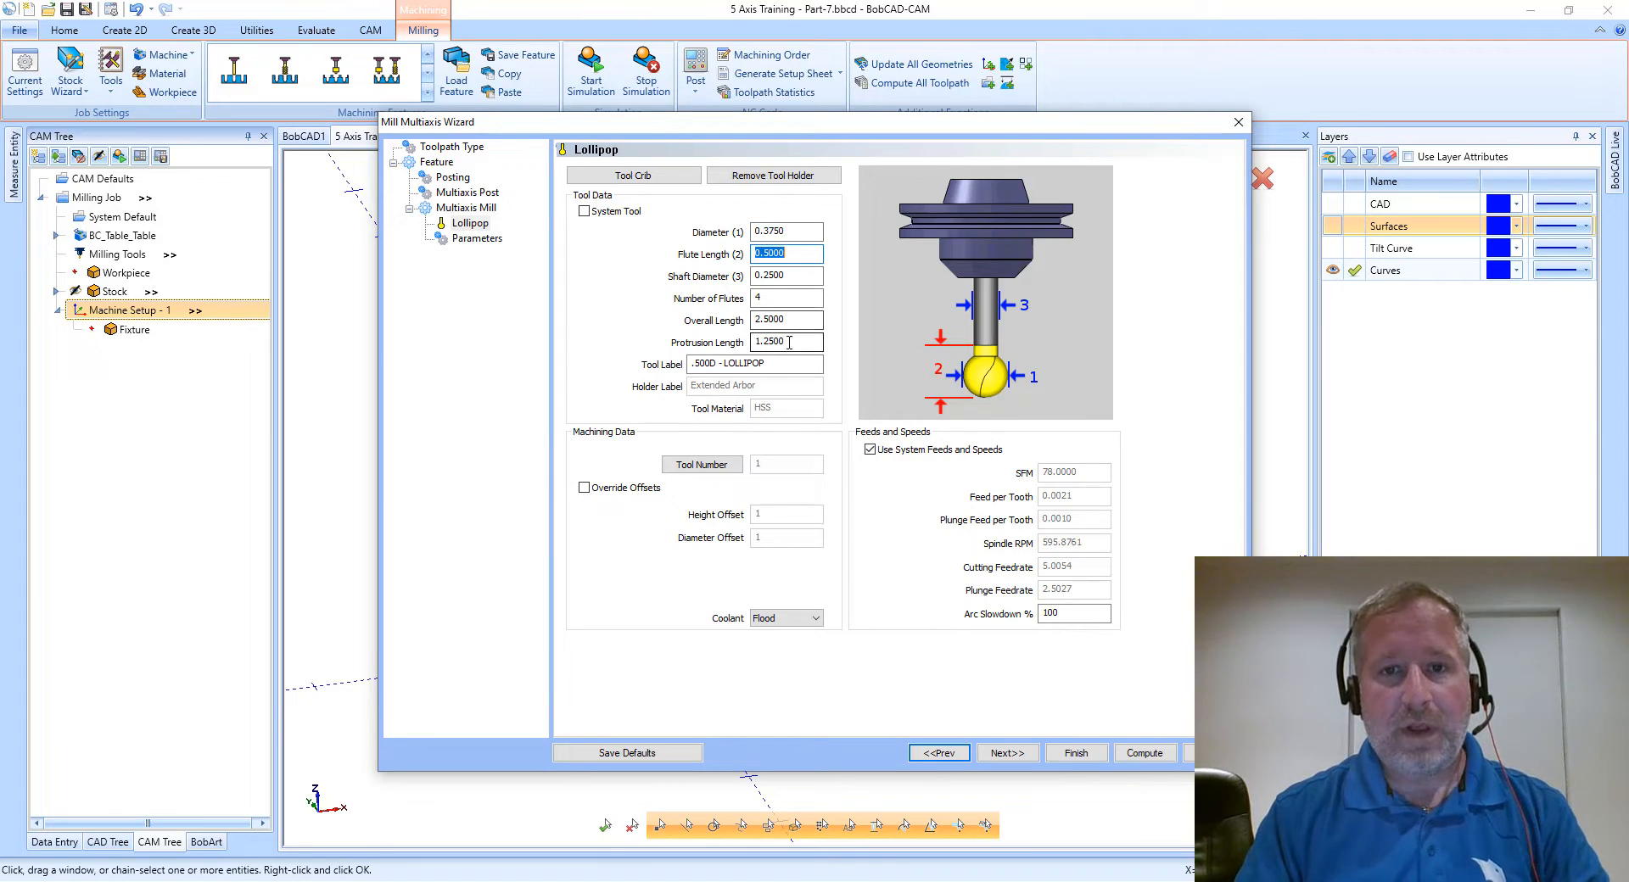
type("1.5")
key("Tab")
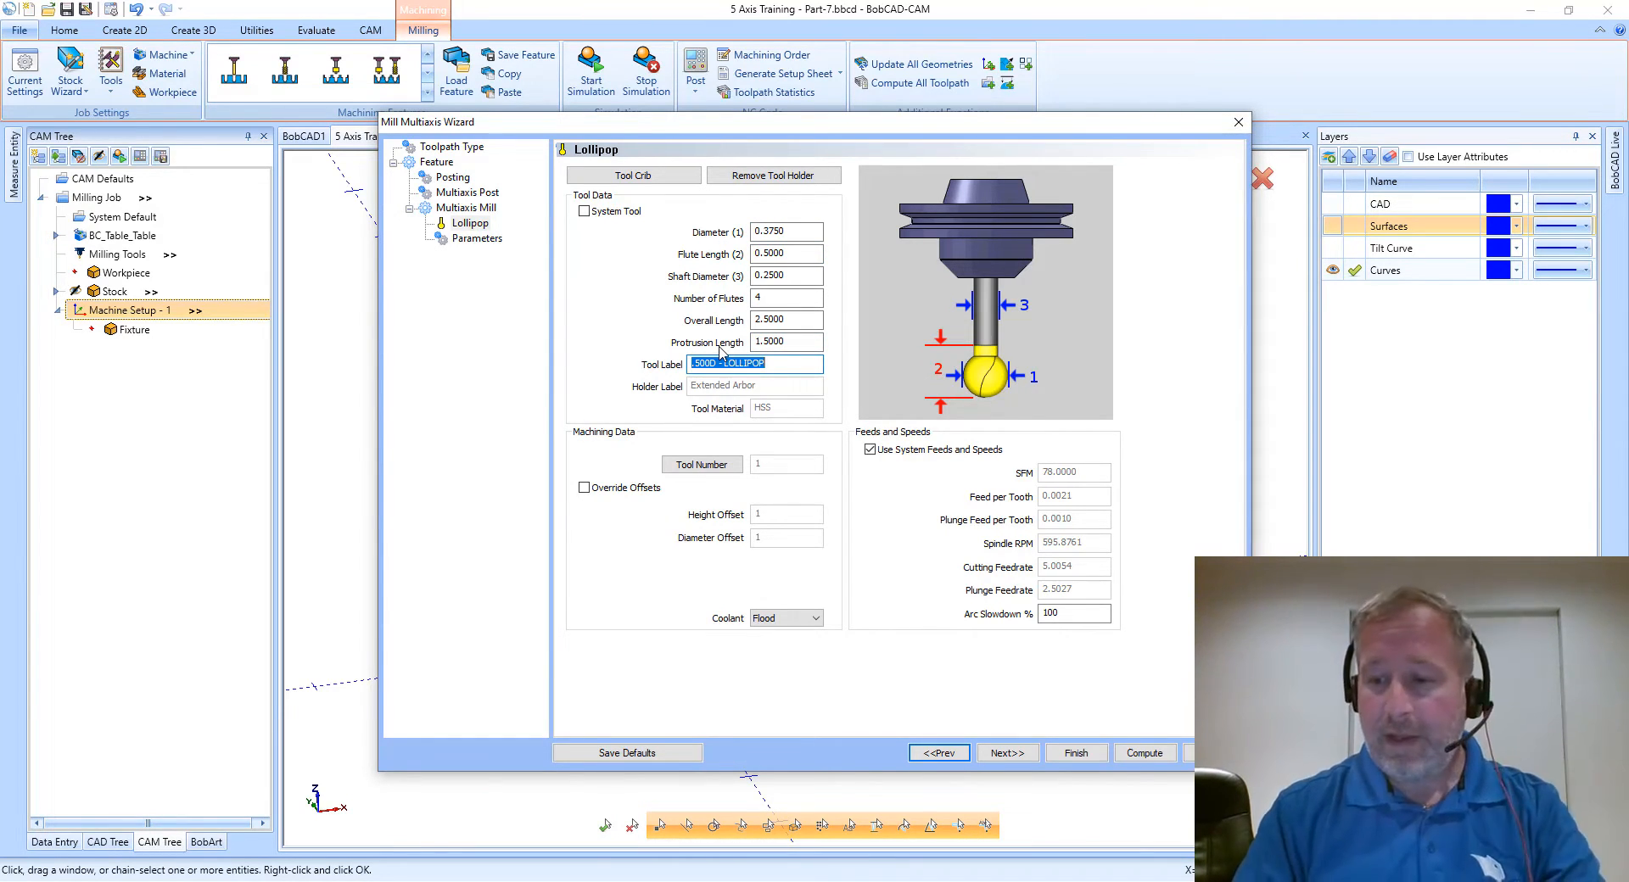
type(".")
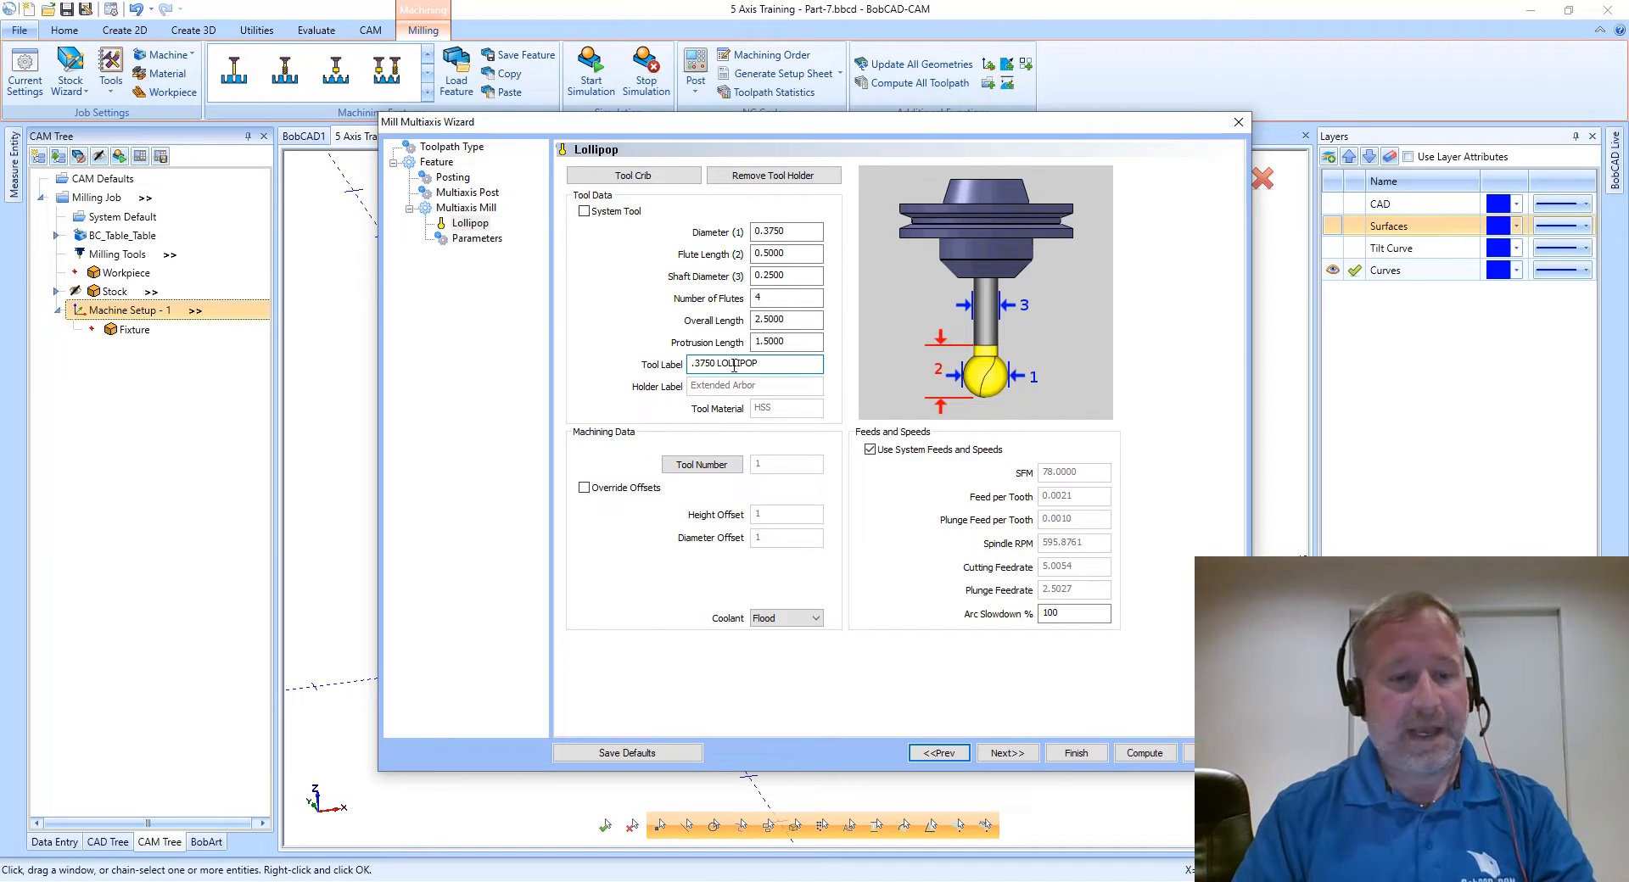
key("Tab")
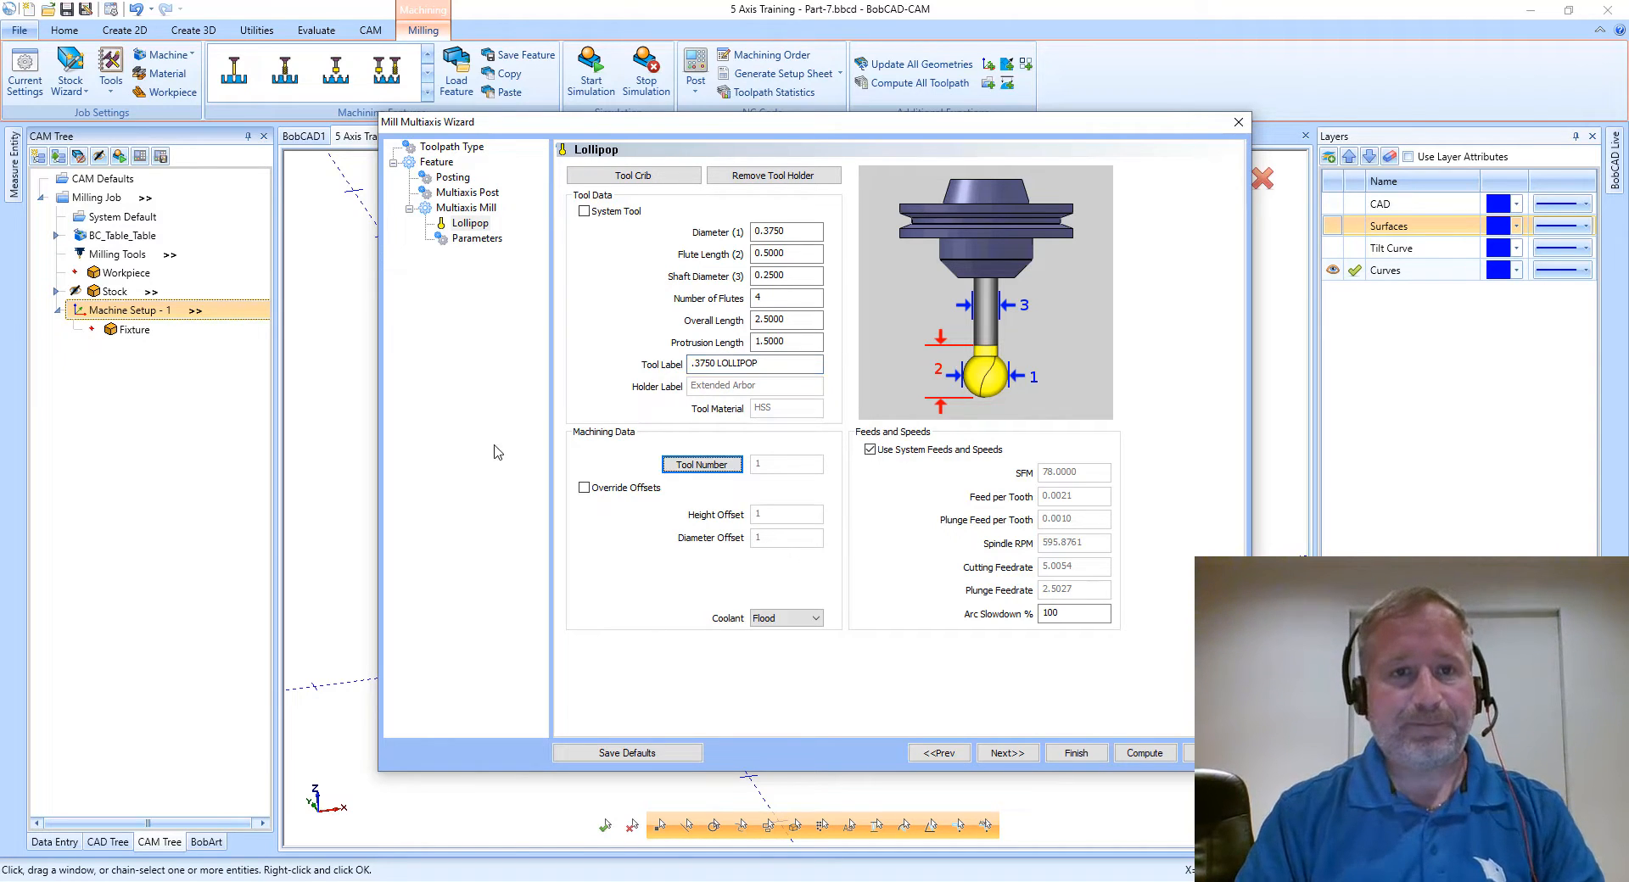
- Pick the edge curves around the large upper opening as the first curve of the toolpath pattern
left_click(479, 245)
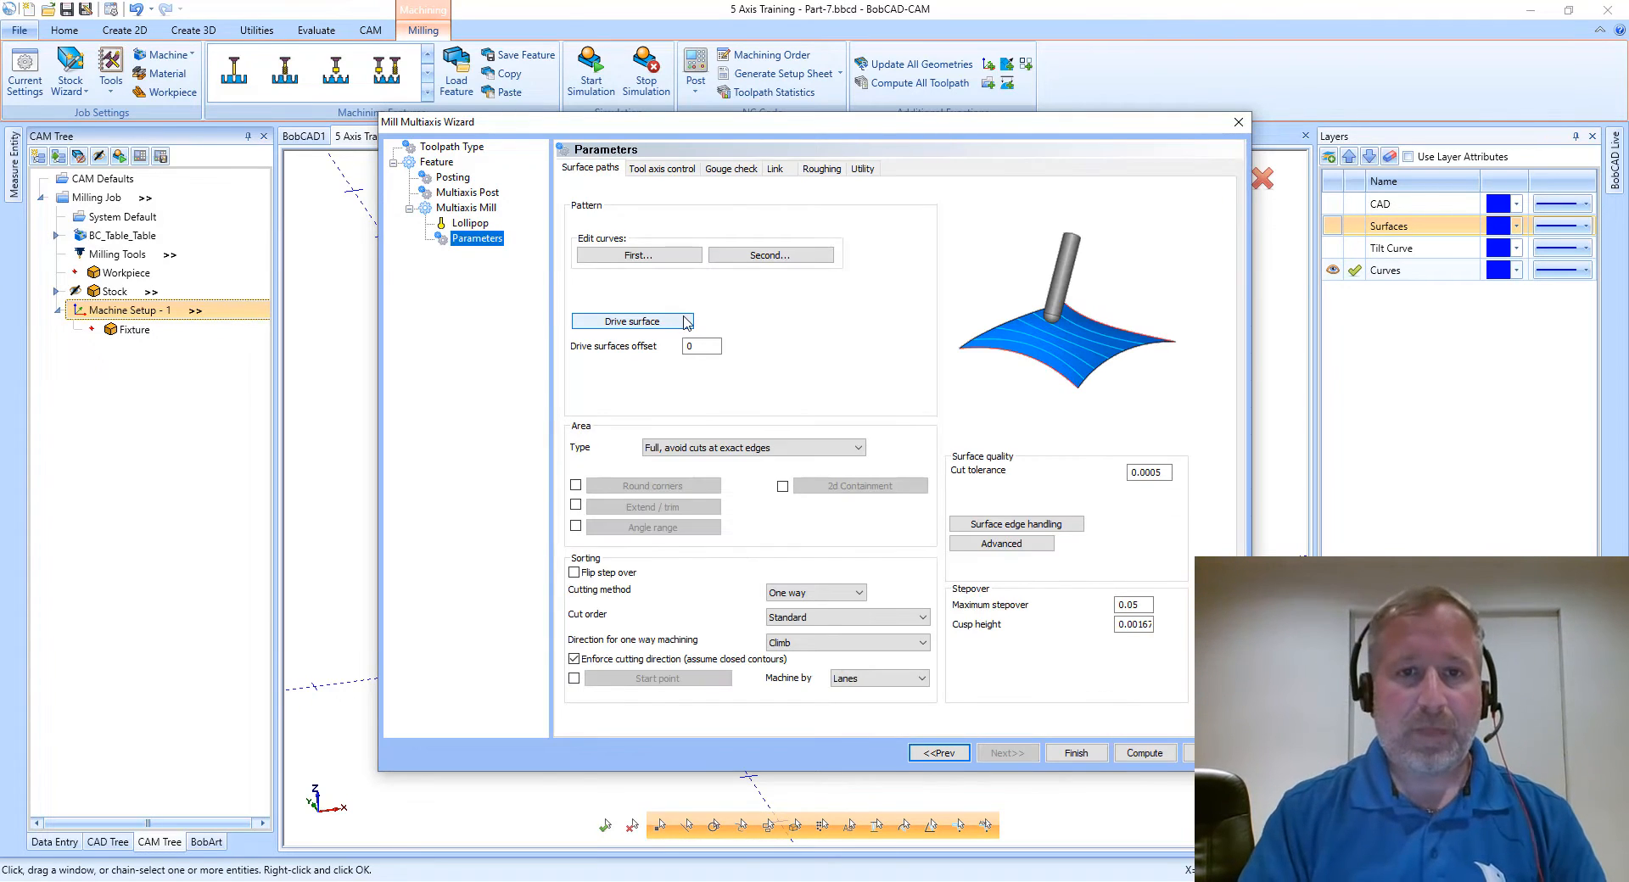
left_click(655, 256)
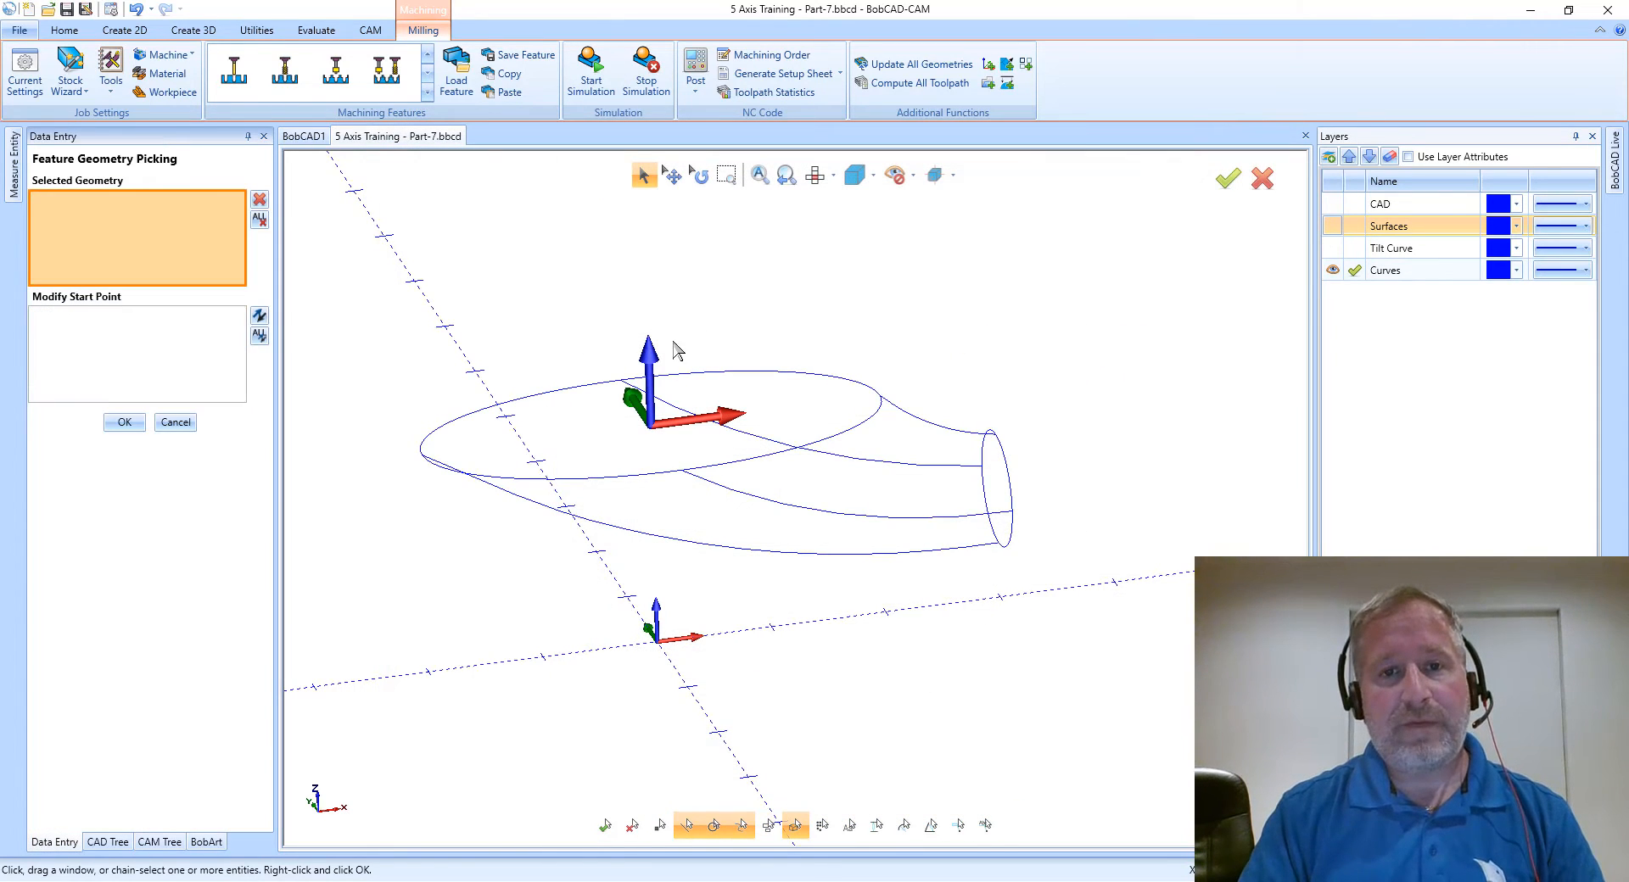
left_click(682, 383)
left_click(580, 395)
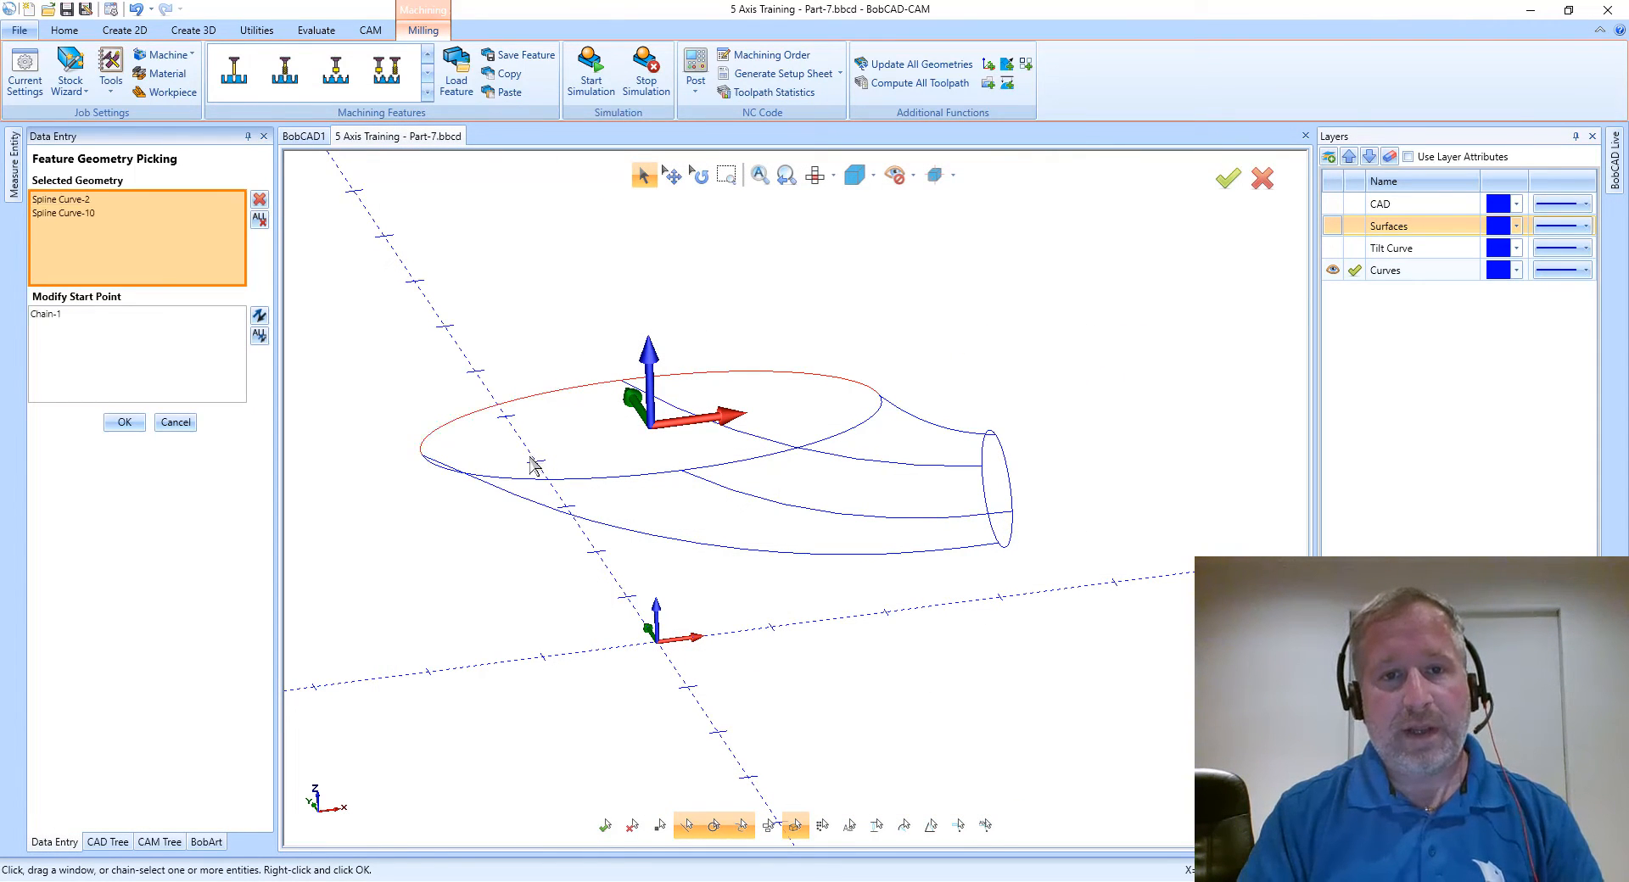
left_click(543, 482)
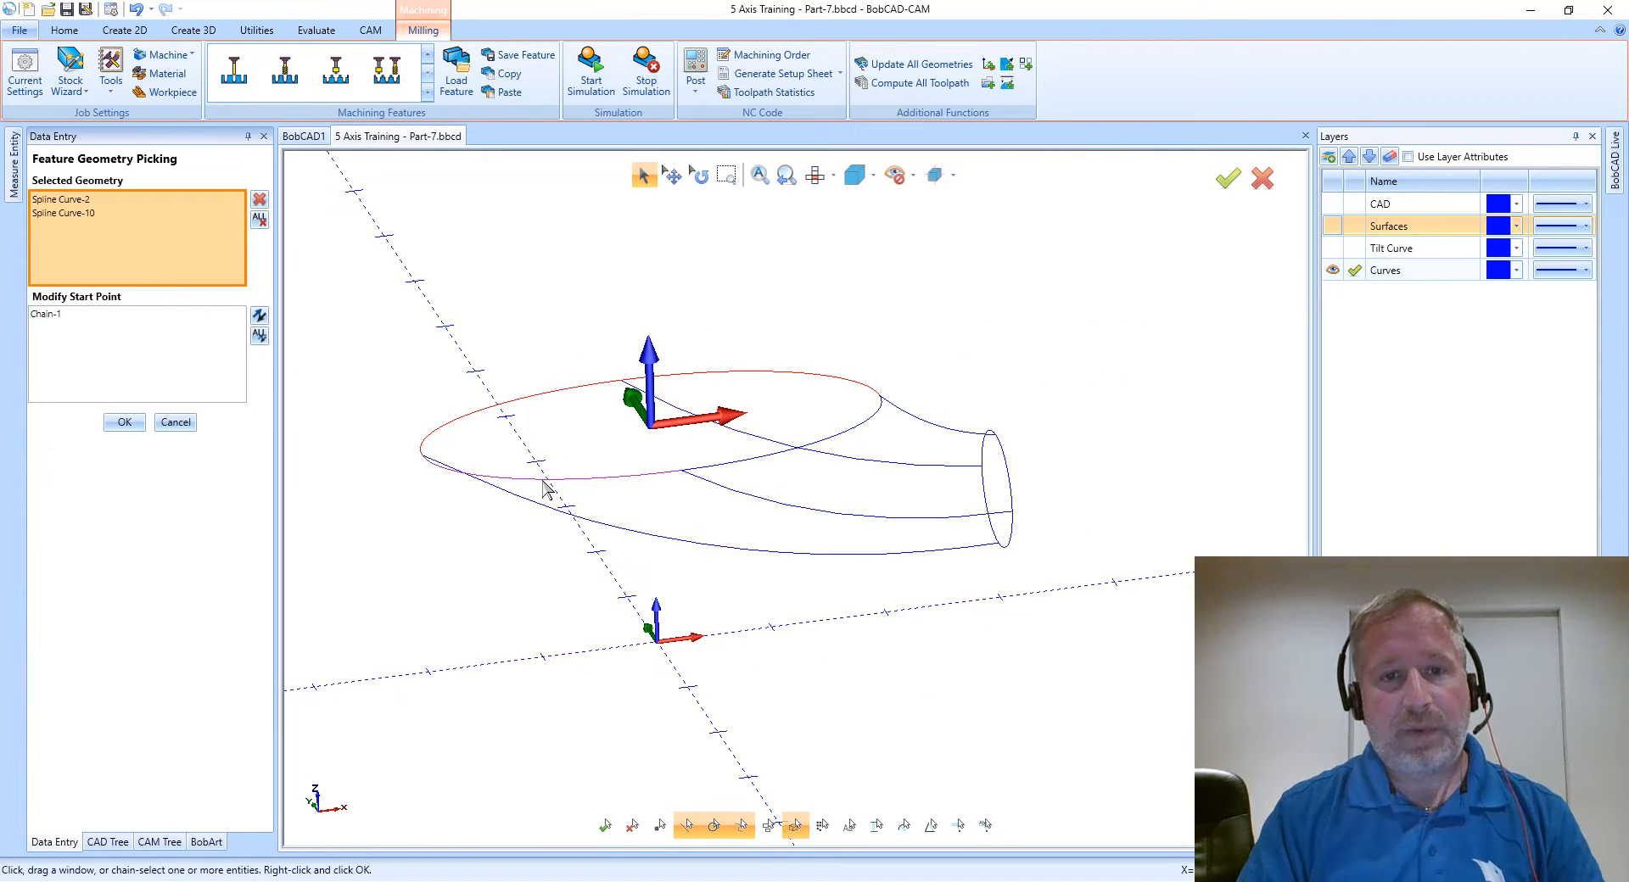
left_click(772, 461)
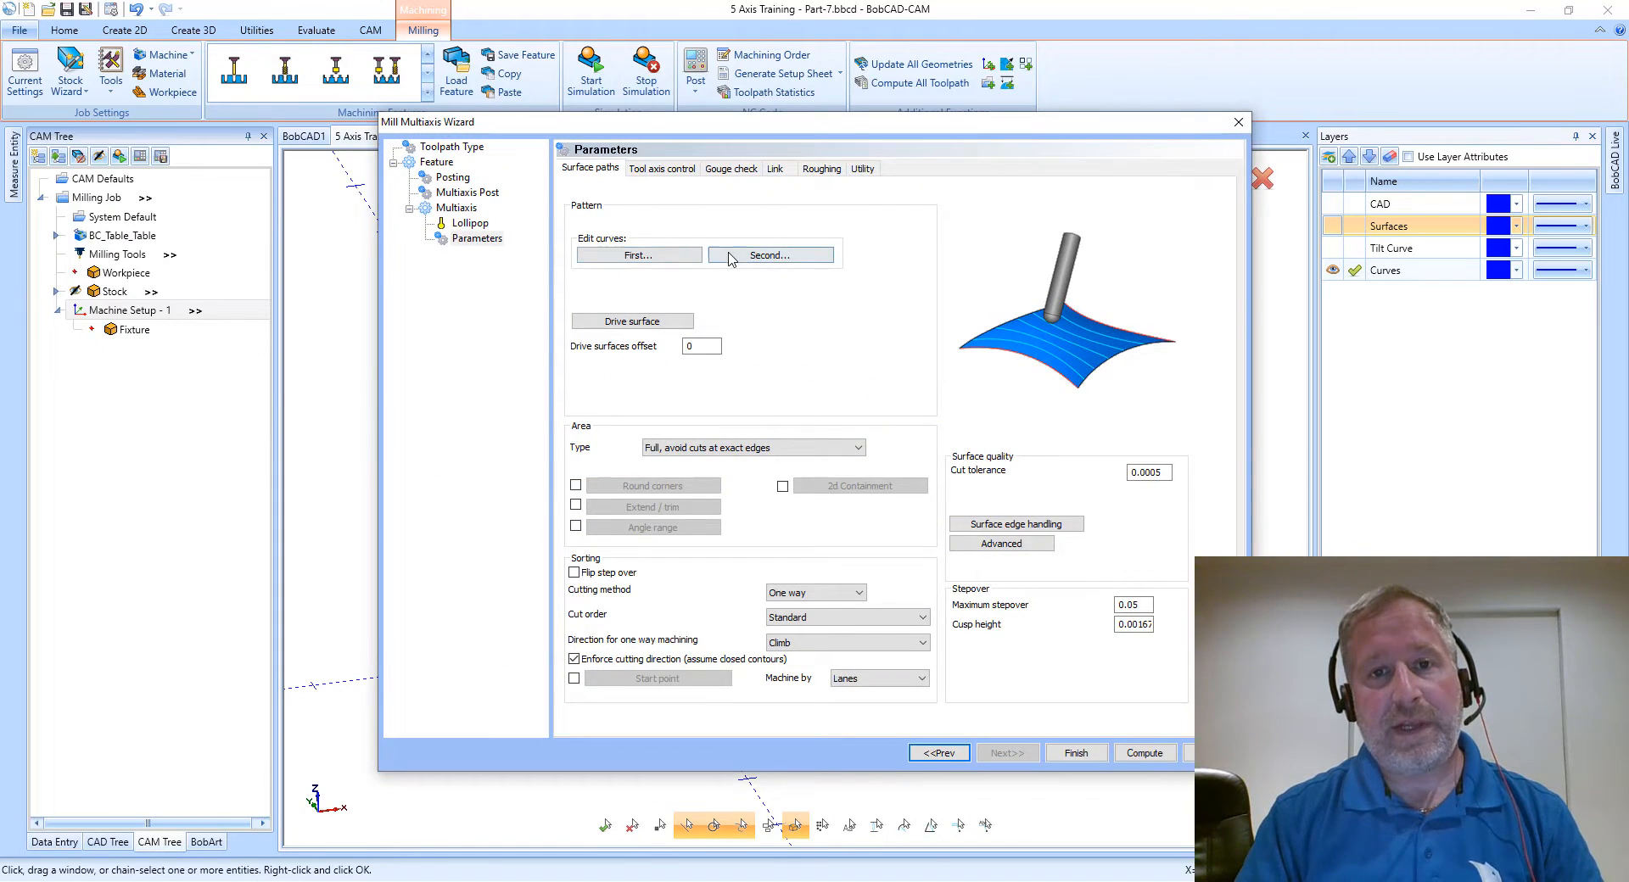
- Pick the arcs of the circular side opening as the second curve of the toolpath pattern
left_click(750, 258)
middle_click_drag(902, 350, 953, 476)
left_click(953, 499)
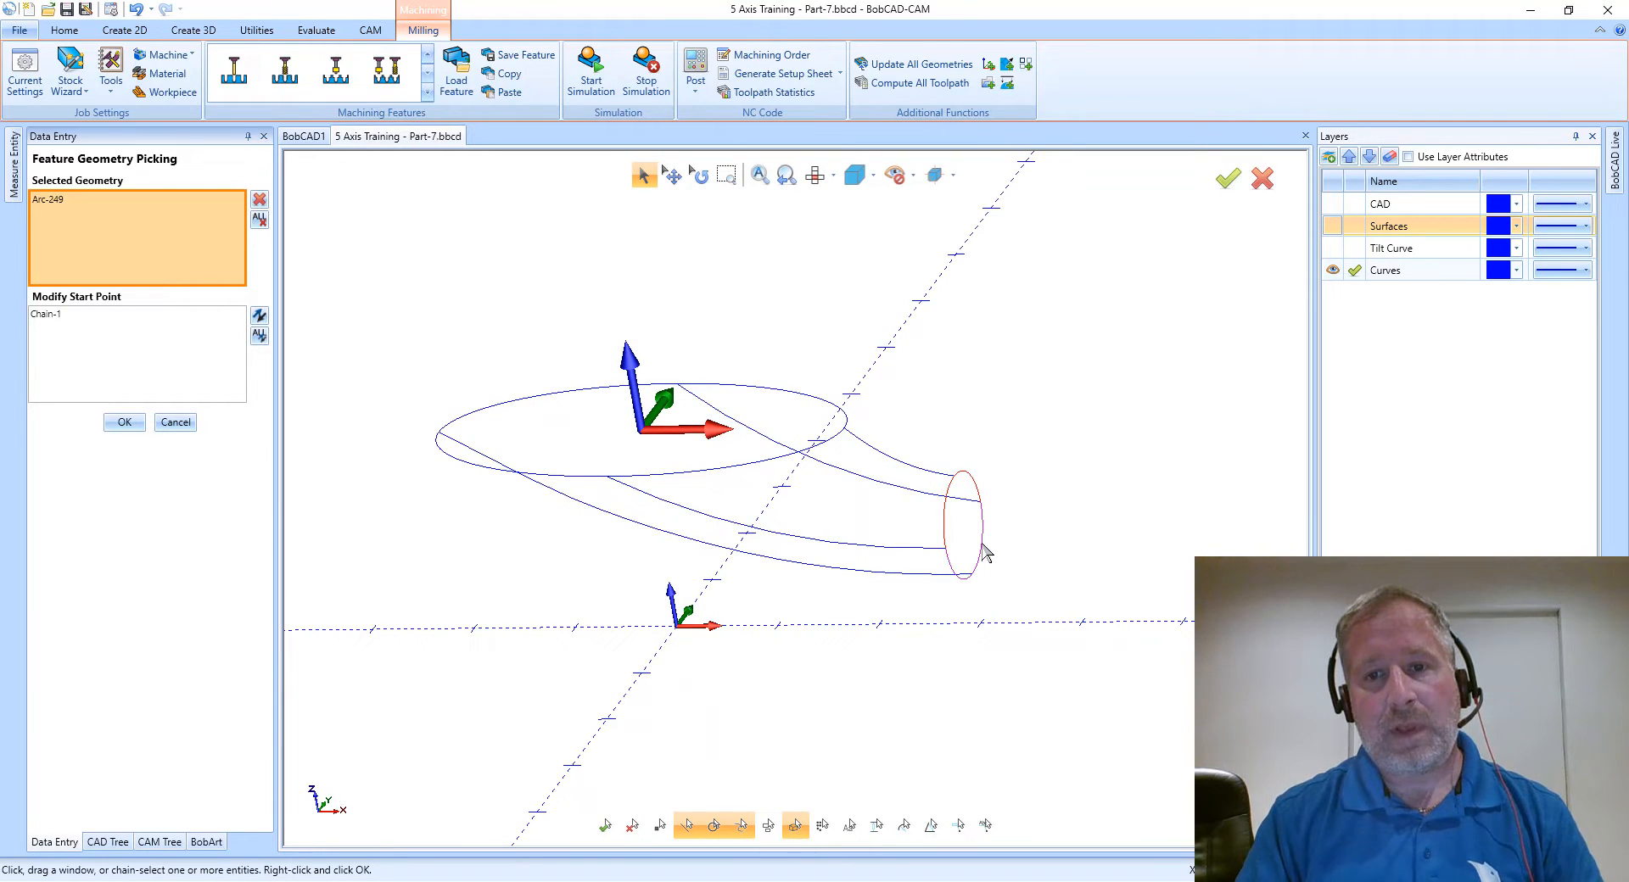
right_click(602, 337)
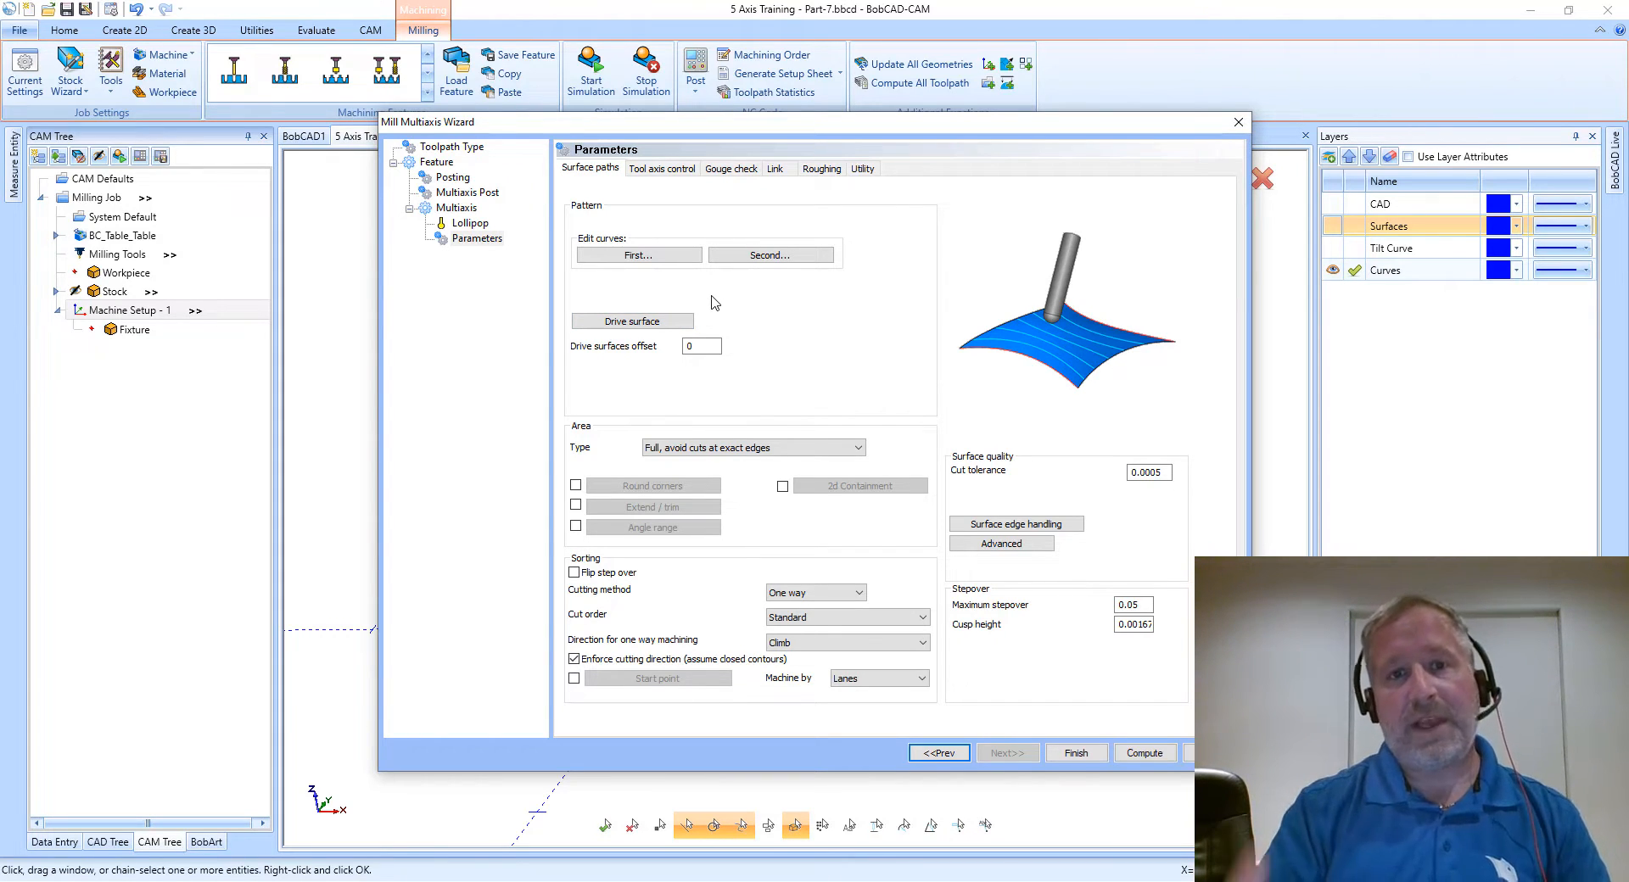
- Show the Surfaces layer and pick the port's inner surfaces as the drive surfaces
left_click(658, 323)
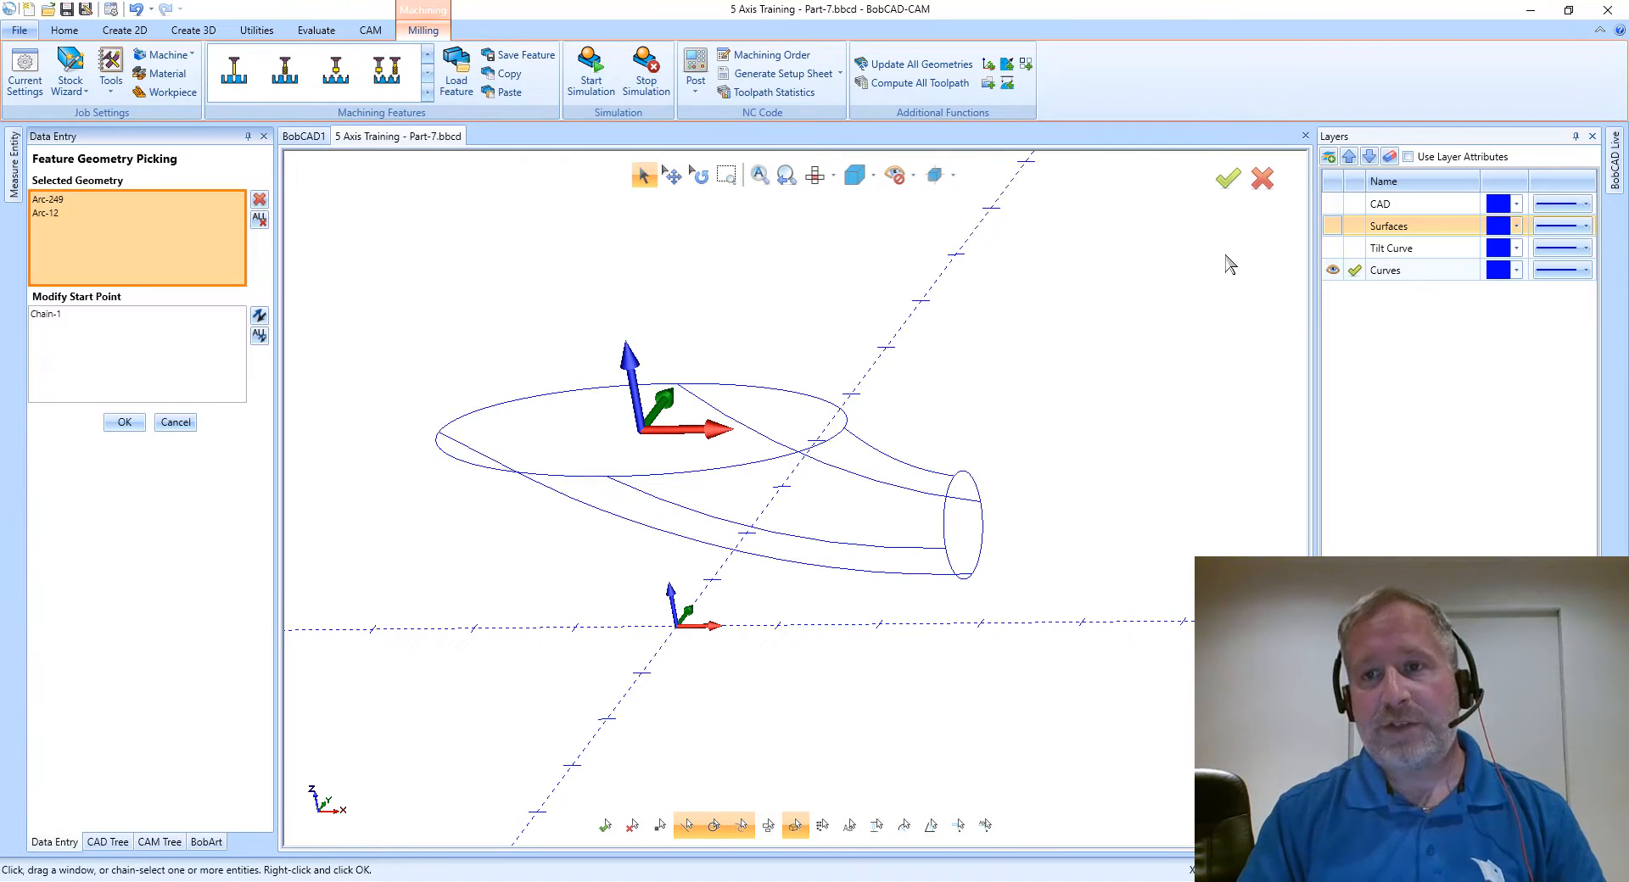
left_click(1333, 225)
middle_click_drag(713, 297, 744, 422)
left_click(744, 422)
left_click(566, 447)
middle_click_drag(565, 447, 671, 297)
left_click(126, 307)
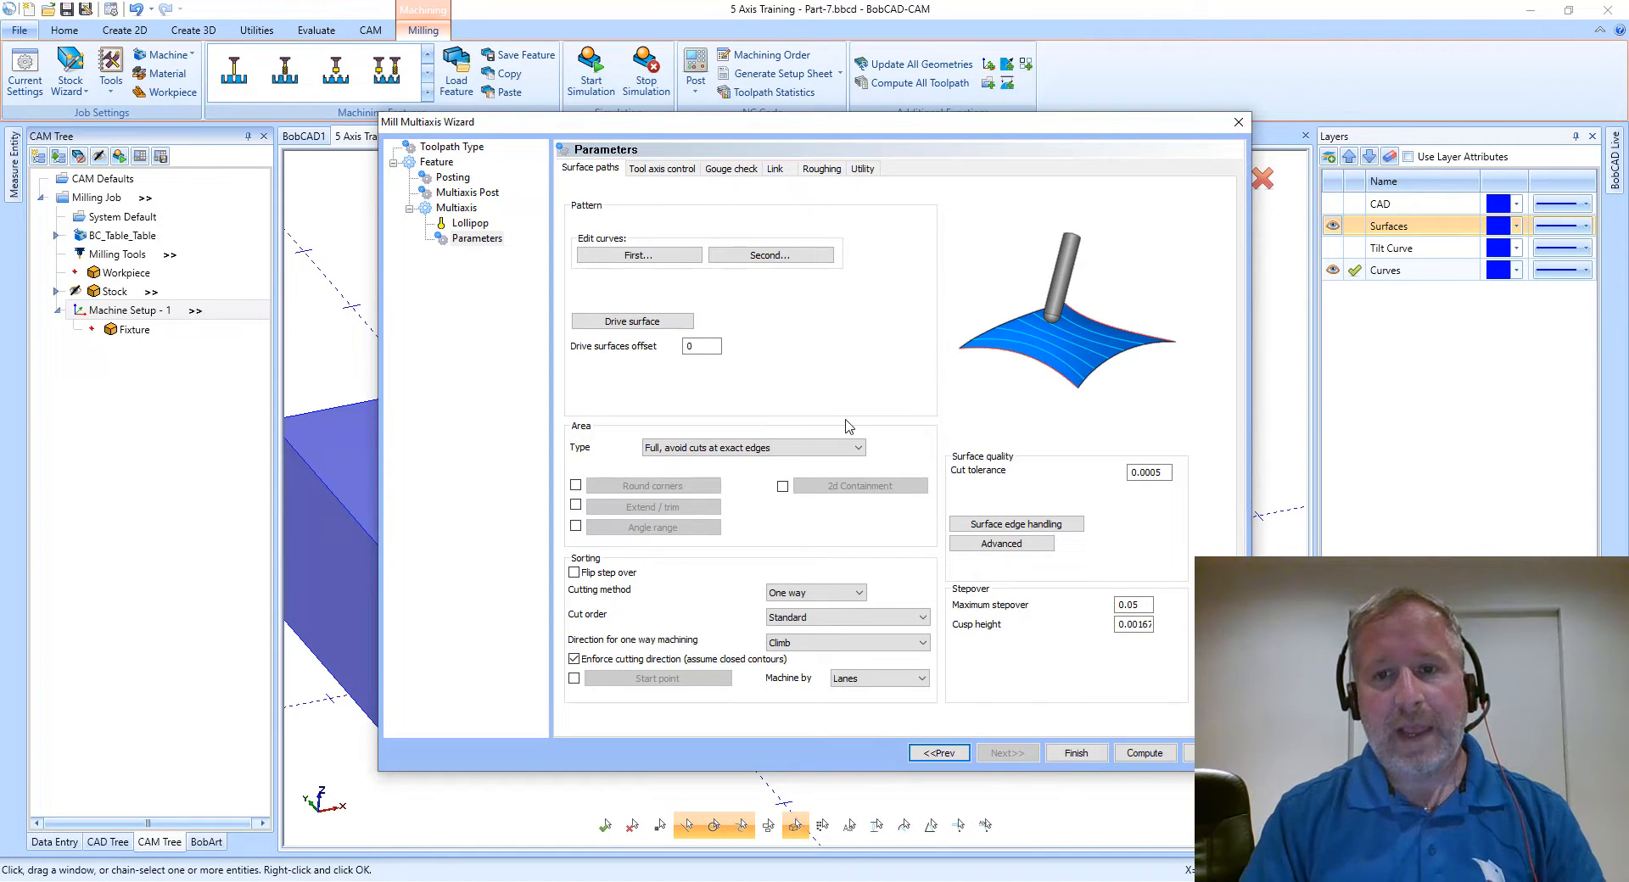
- Set the cut tolerance to .005 and the maximum stepover to .187
left_click(1154, 473)
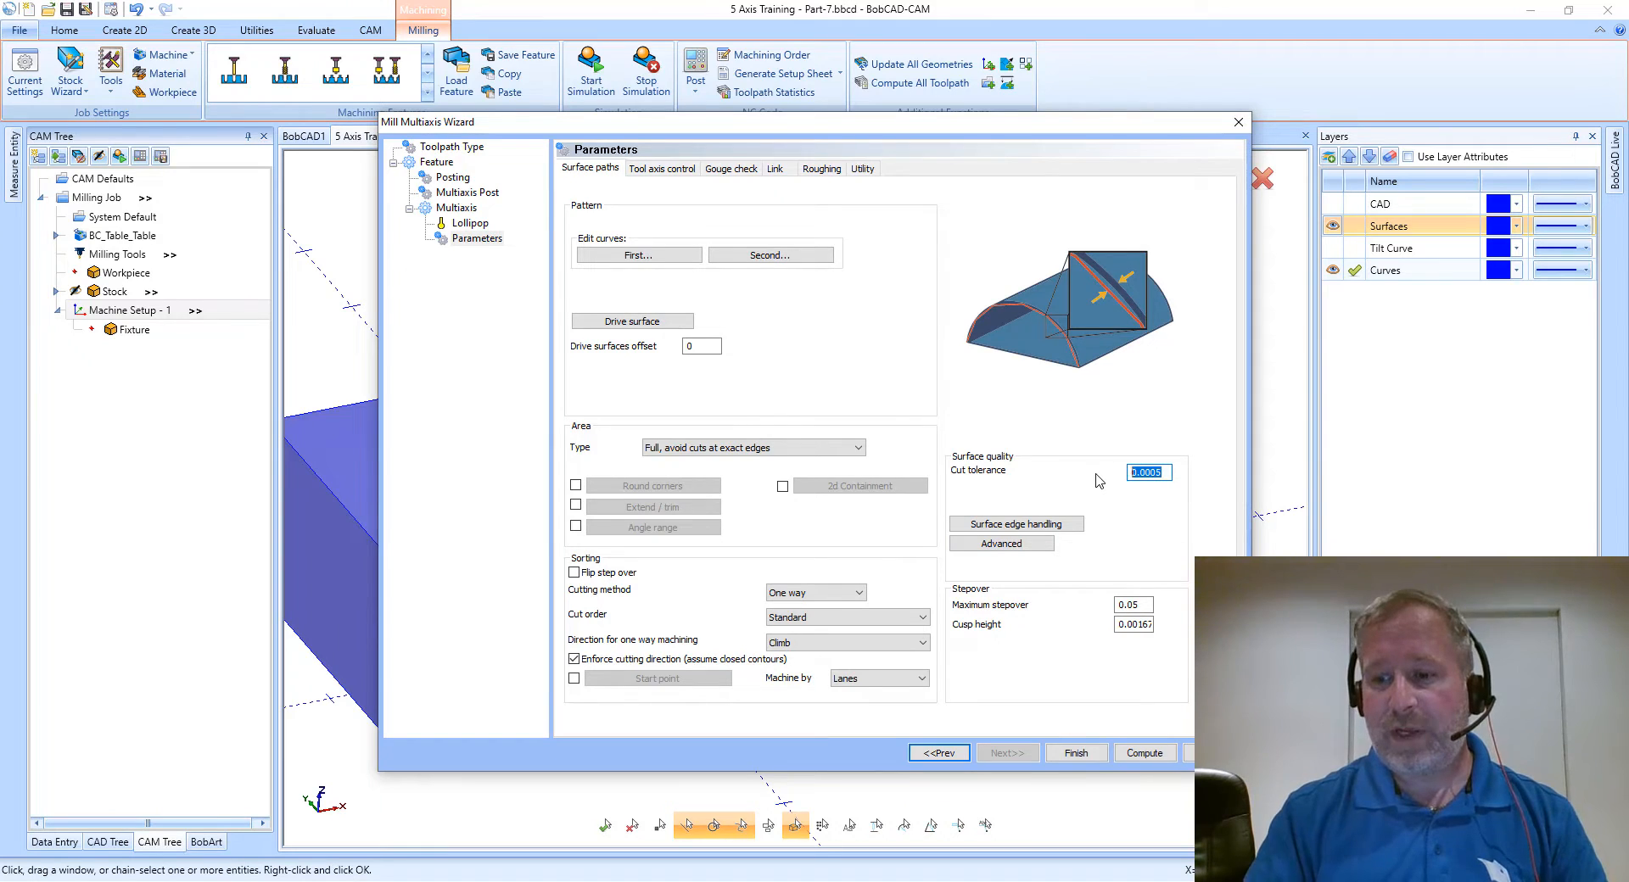
type(".0")
key("Tab")
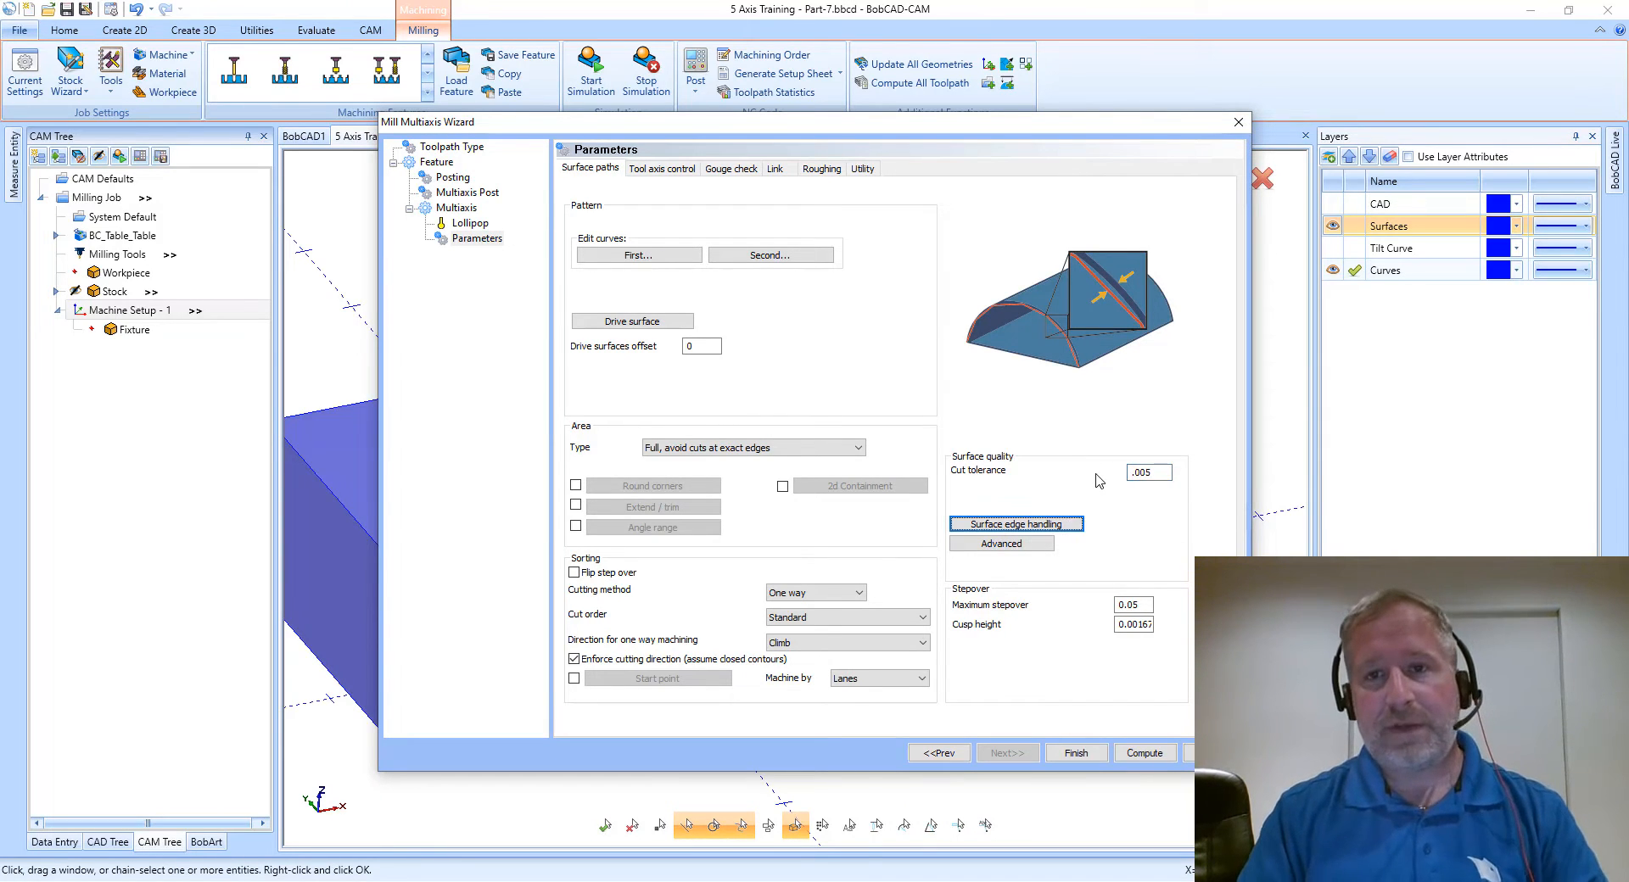
left_click(1142, 605)
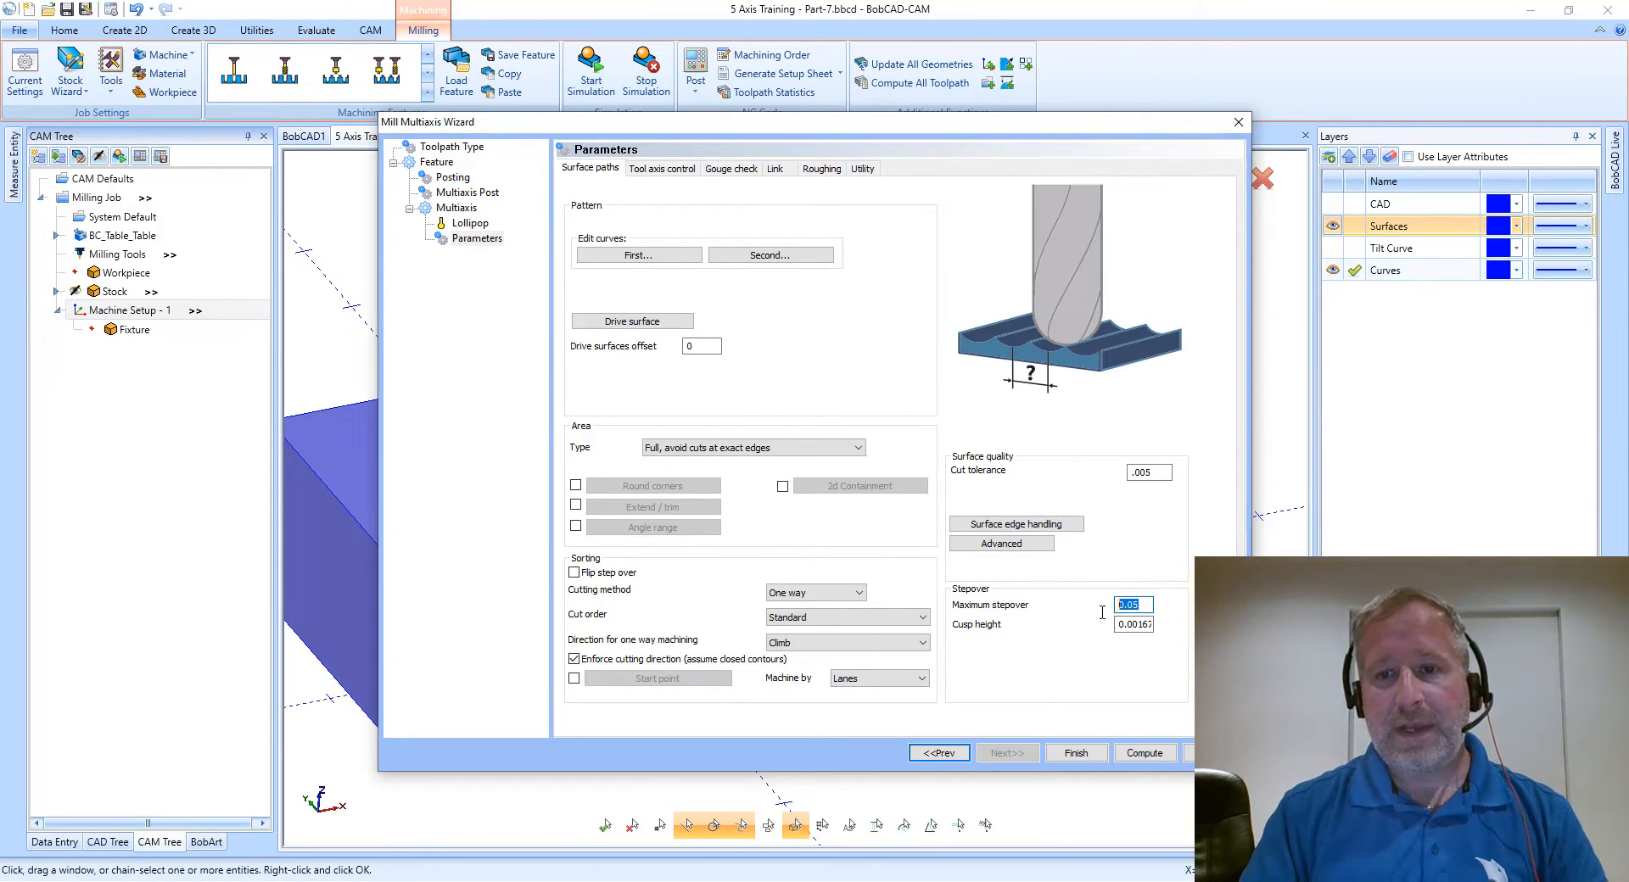
type(".187")
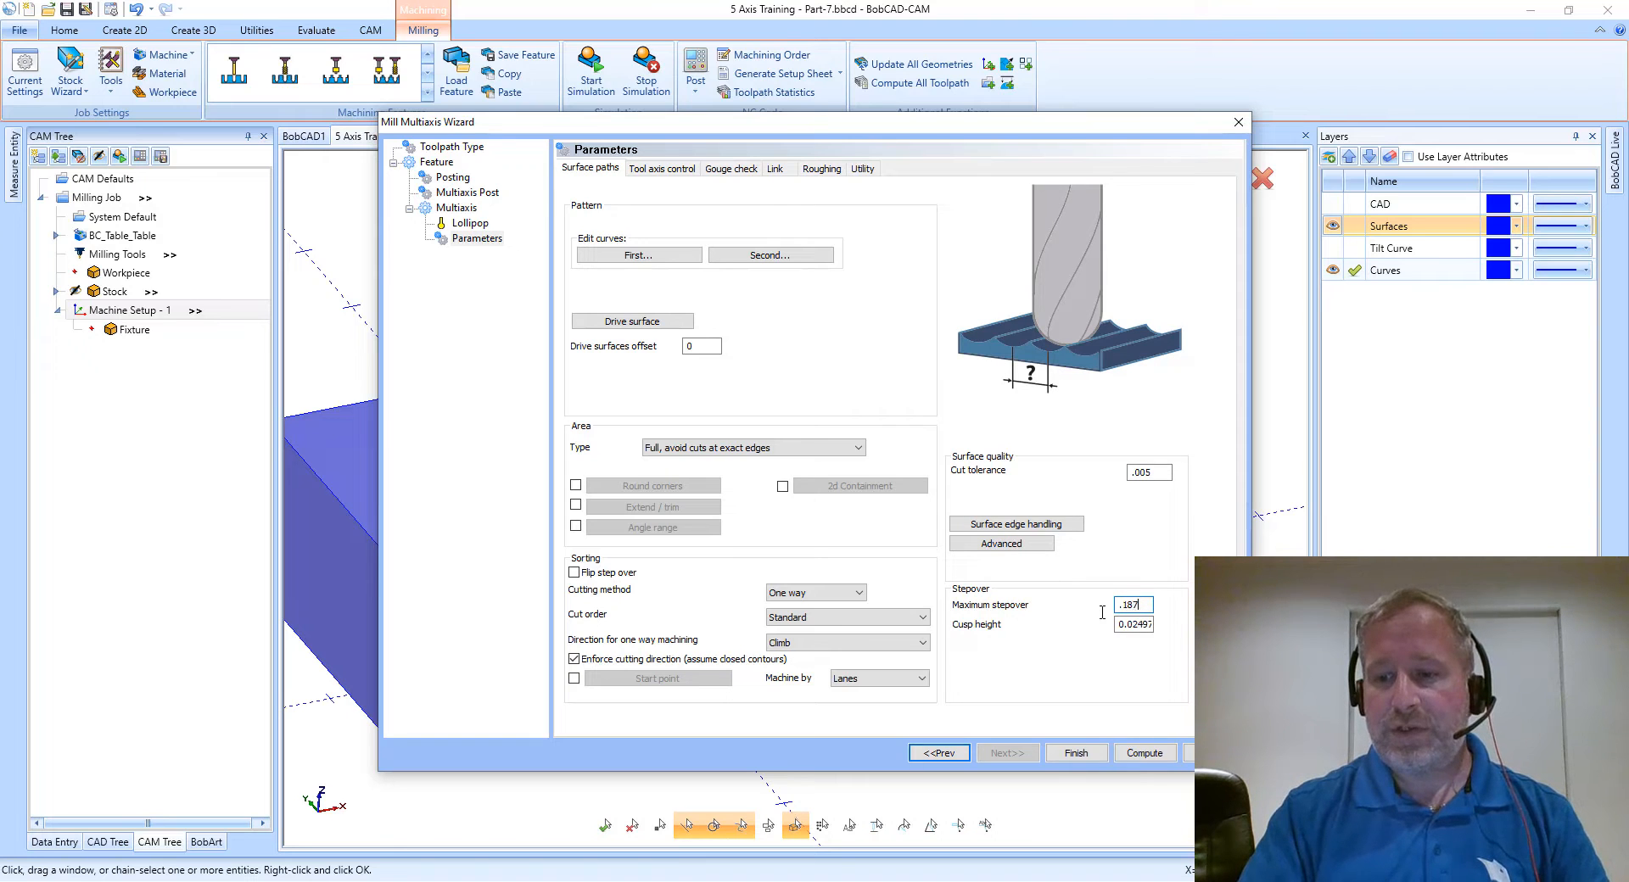
- Set the maximum stepover to .1875 and compute the Morph between 2 curves toolpath
type("5")
key("Tab")
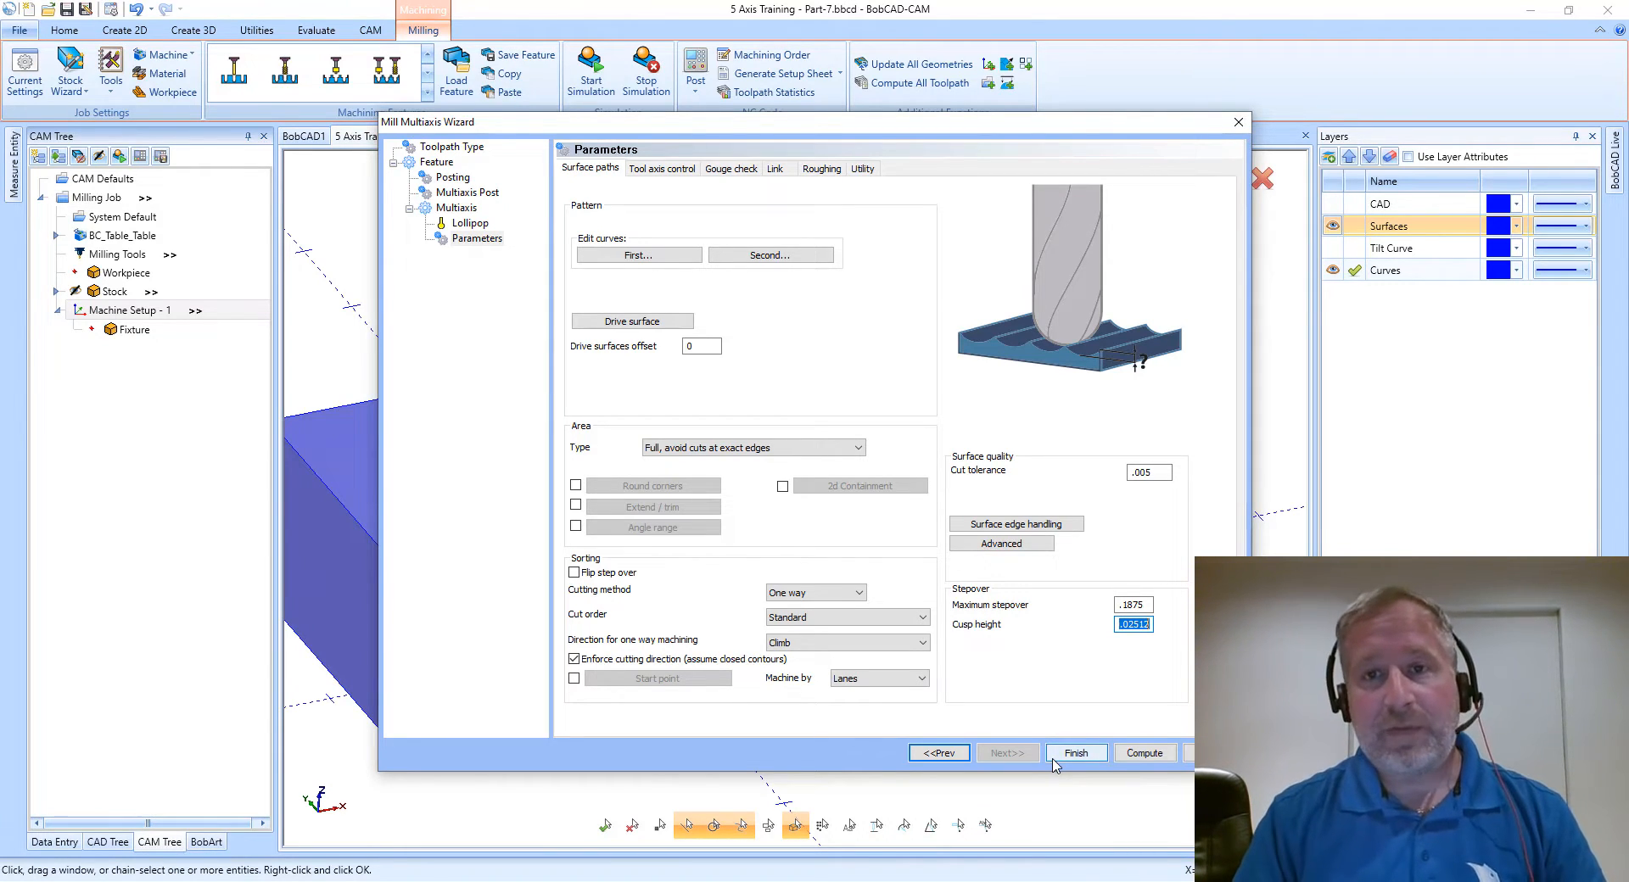
left_click(1142, 753)
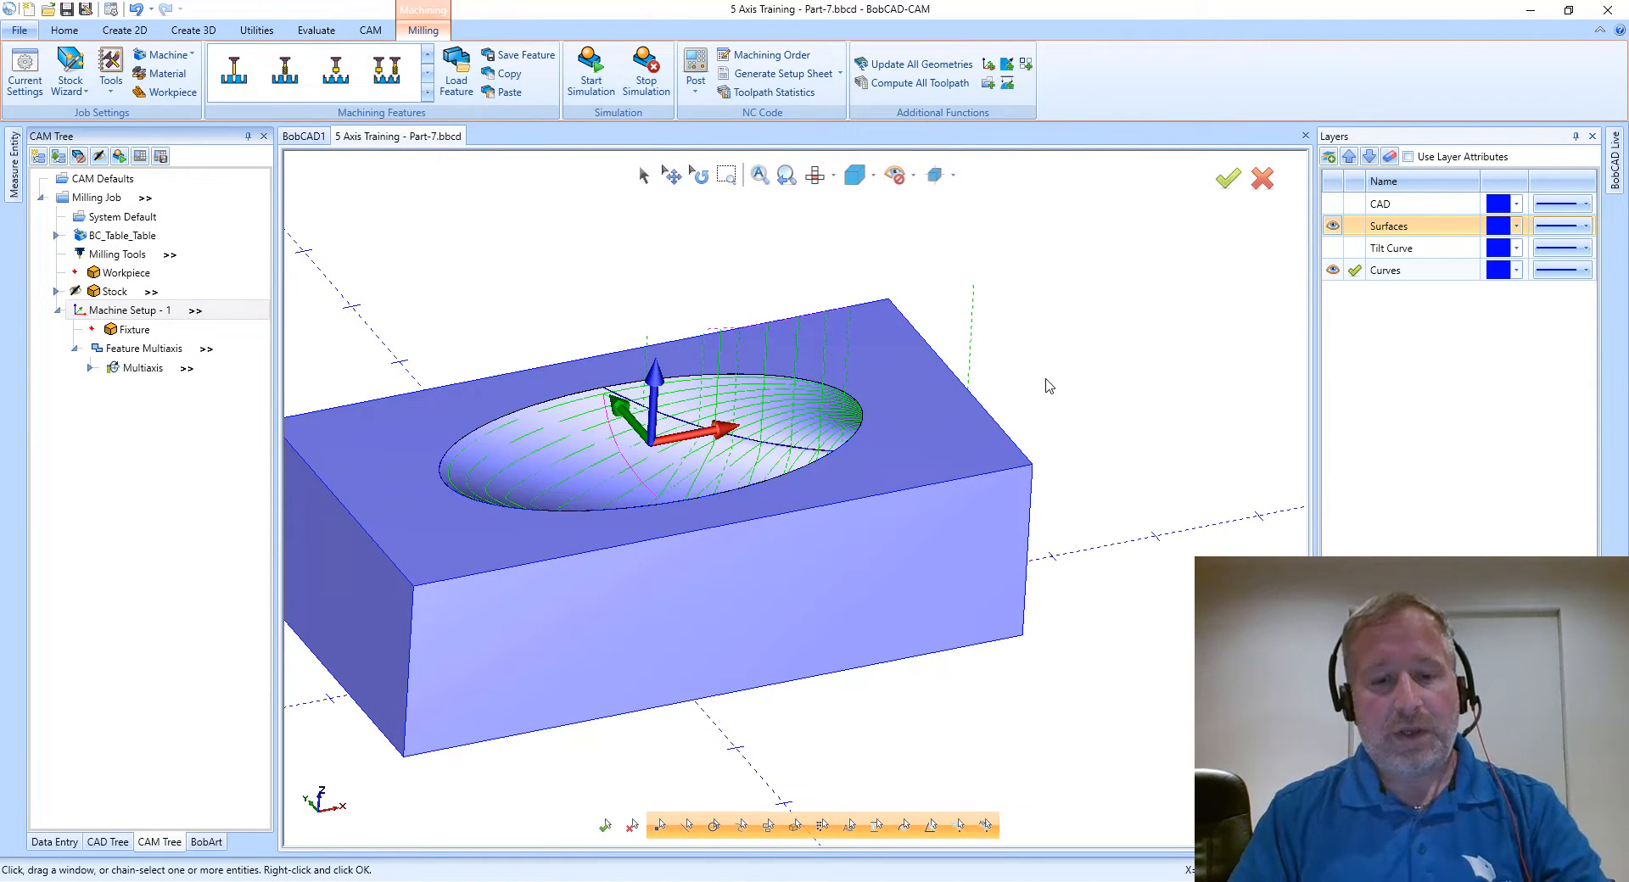
- Display the block as translucent and examine the toolpath passes inside the port
key("t")
middle_click_drag(867, 472, 968, 487)
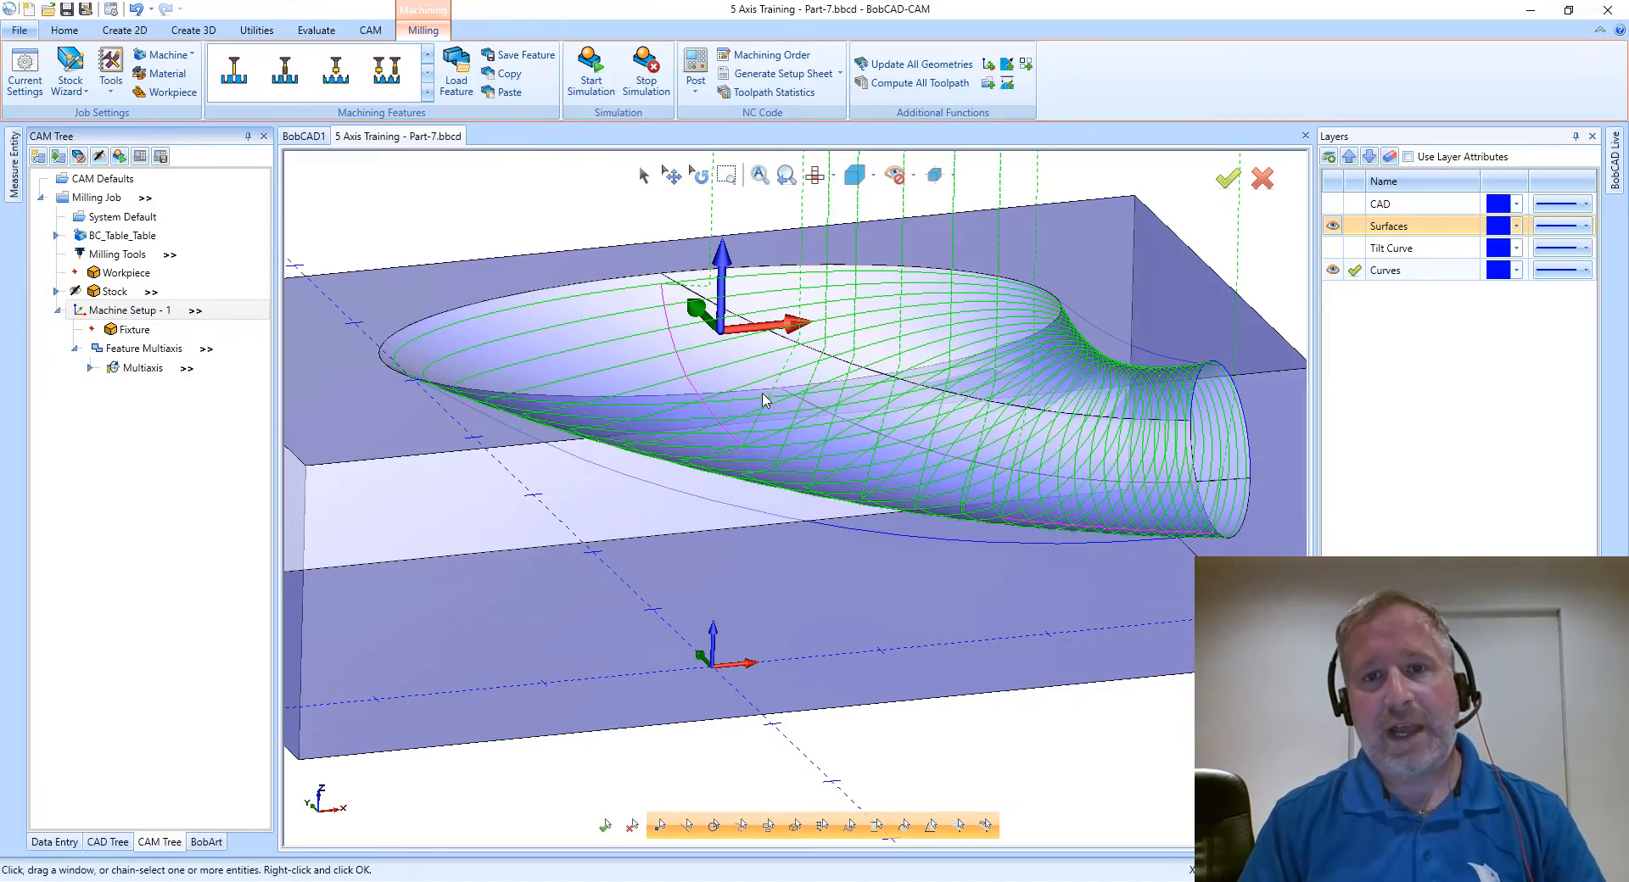
middle_click_drag(1148, 468, 1148, 468)
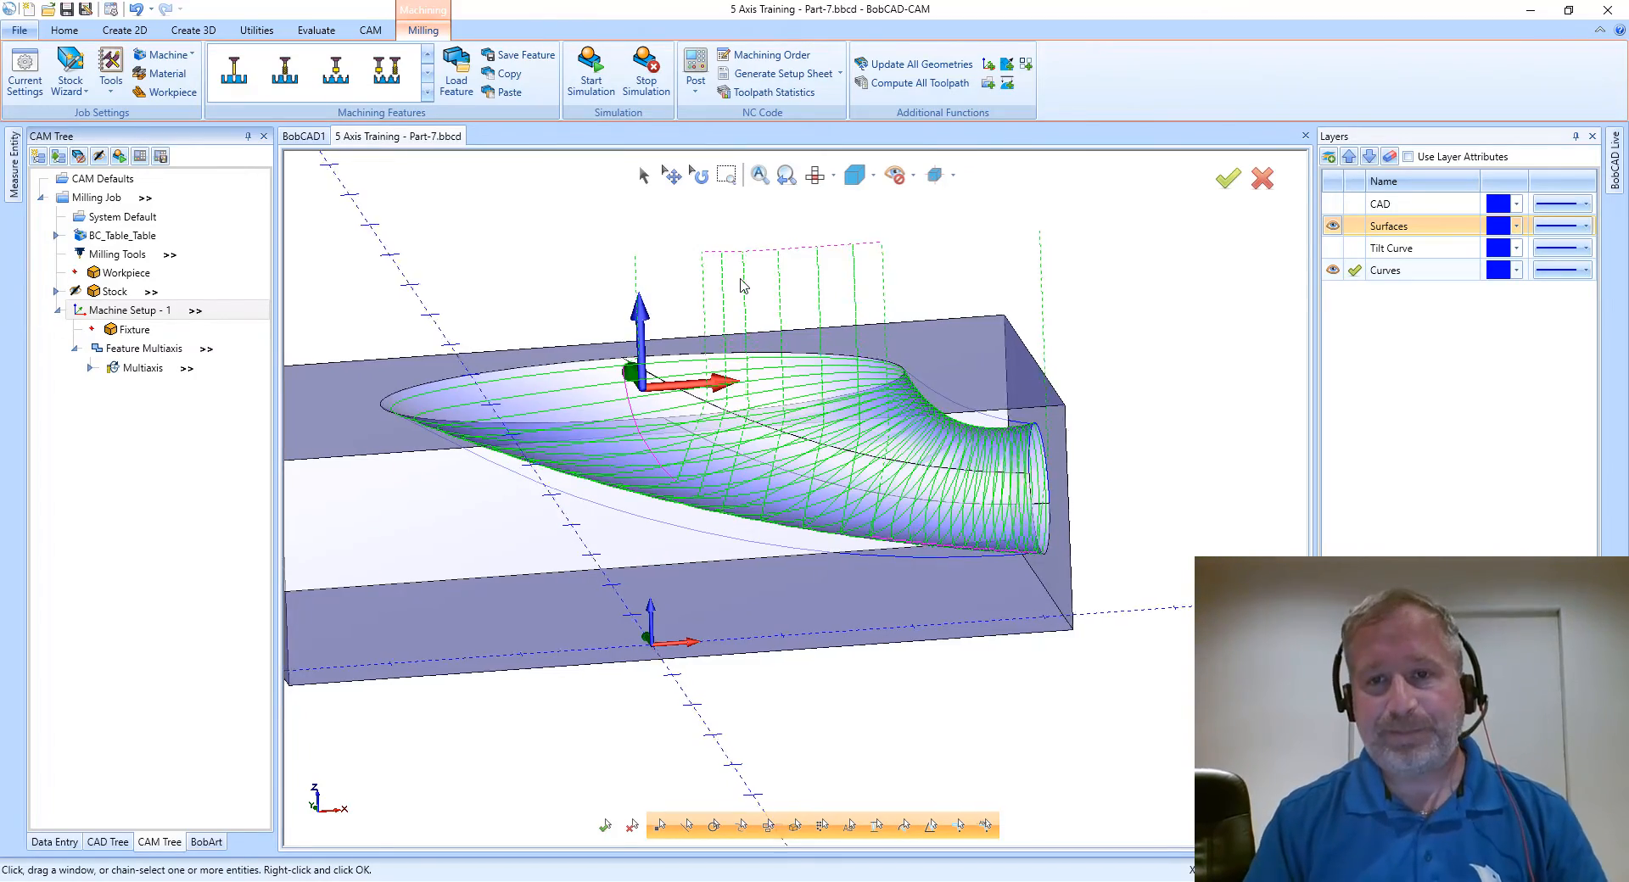
middle_click_drag(741, 280, 741, 279)
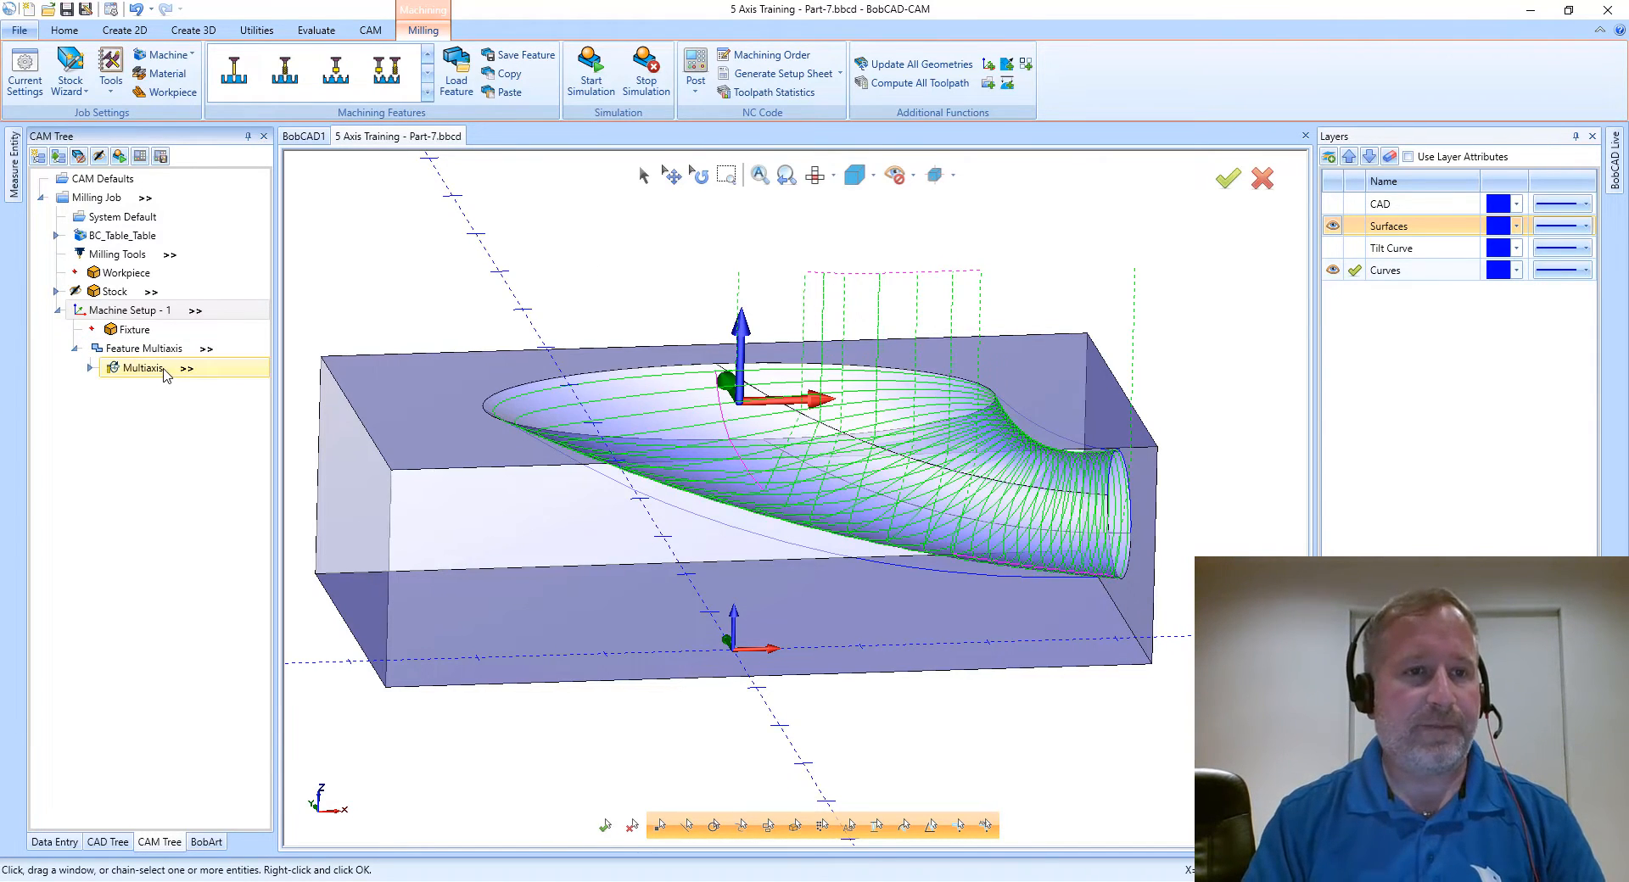
- Edit the multiaxis operation so that its tool axis is Tilted through curve, with the curve tilt type Angle from curve
right_click(160, 373)
left_click(228, 376)
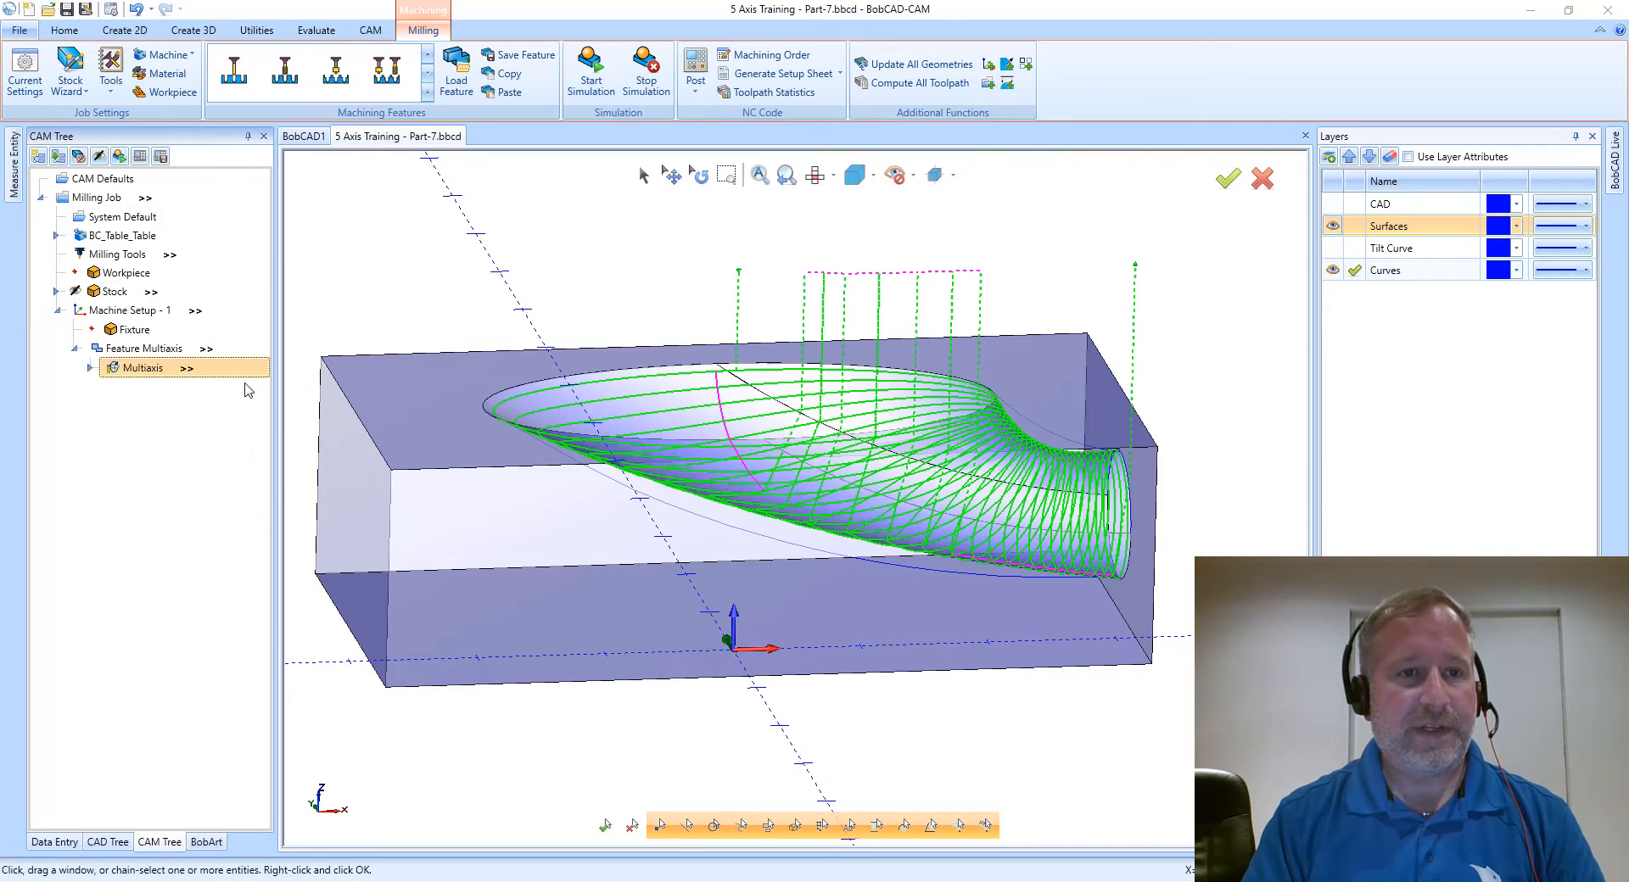
left_click(476, 238)
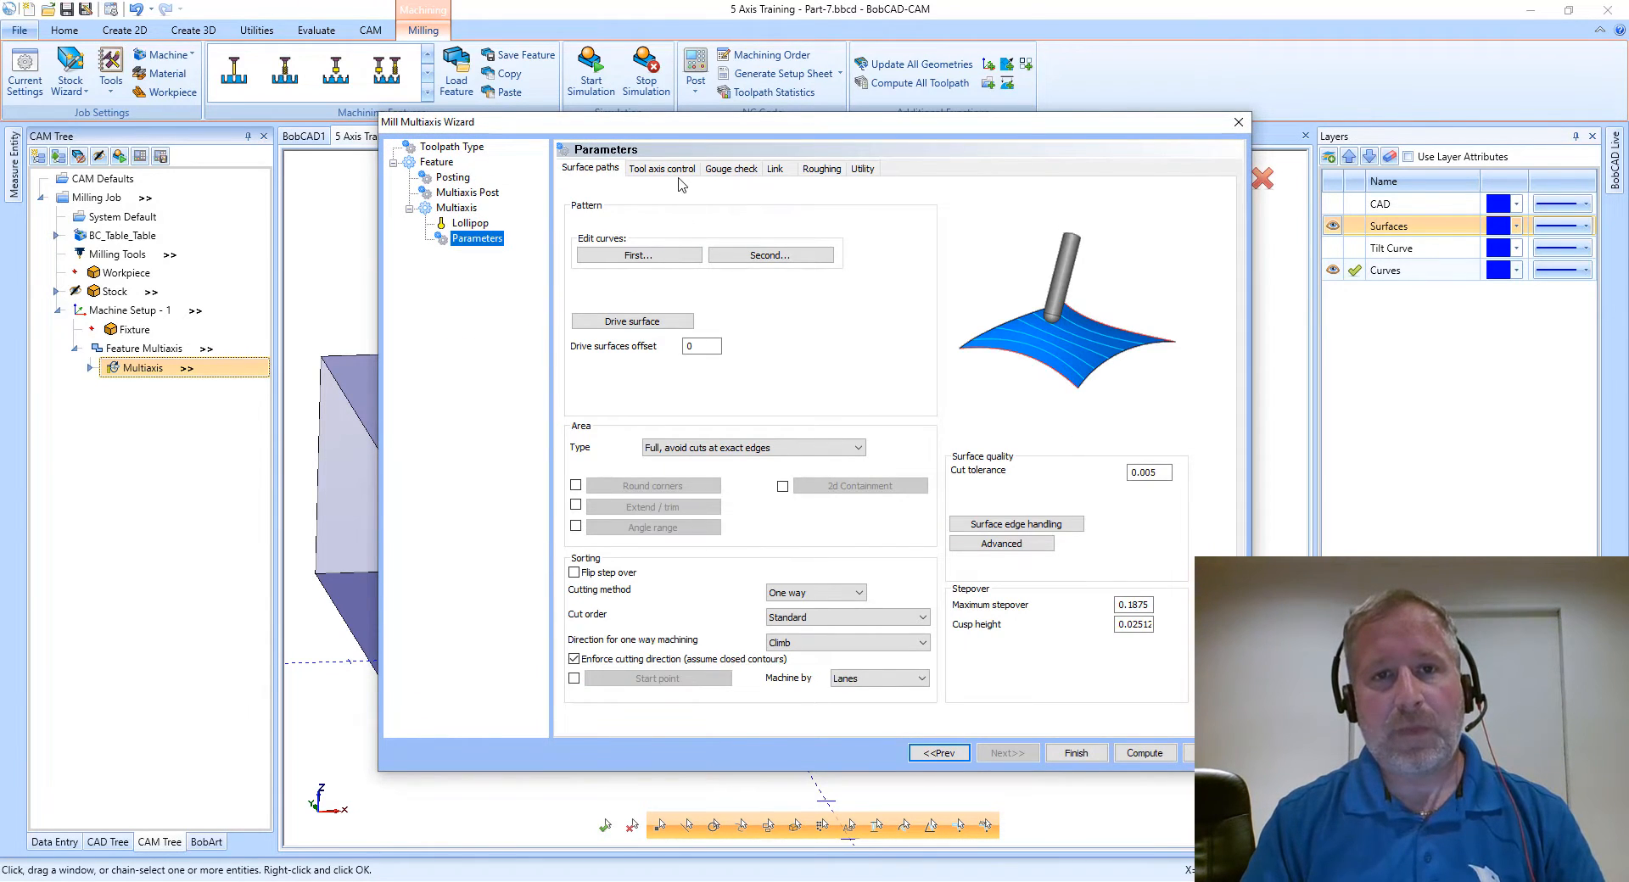
left_click(662, 168)
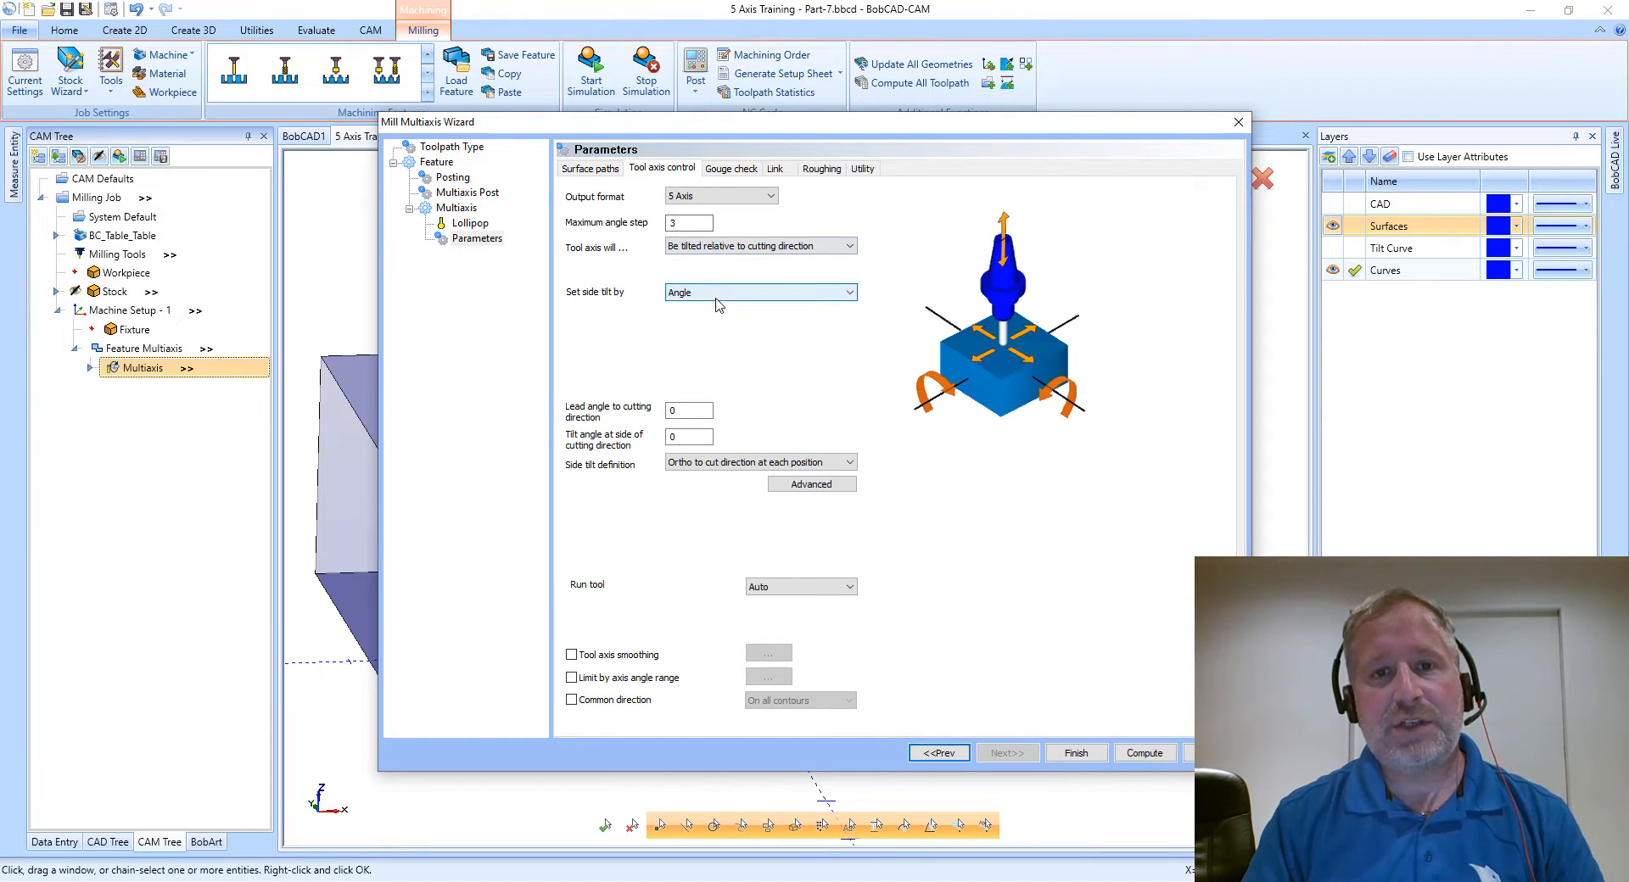
left_click(724, 247)
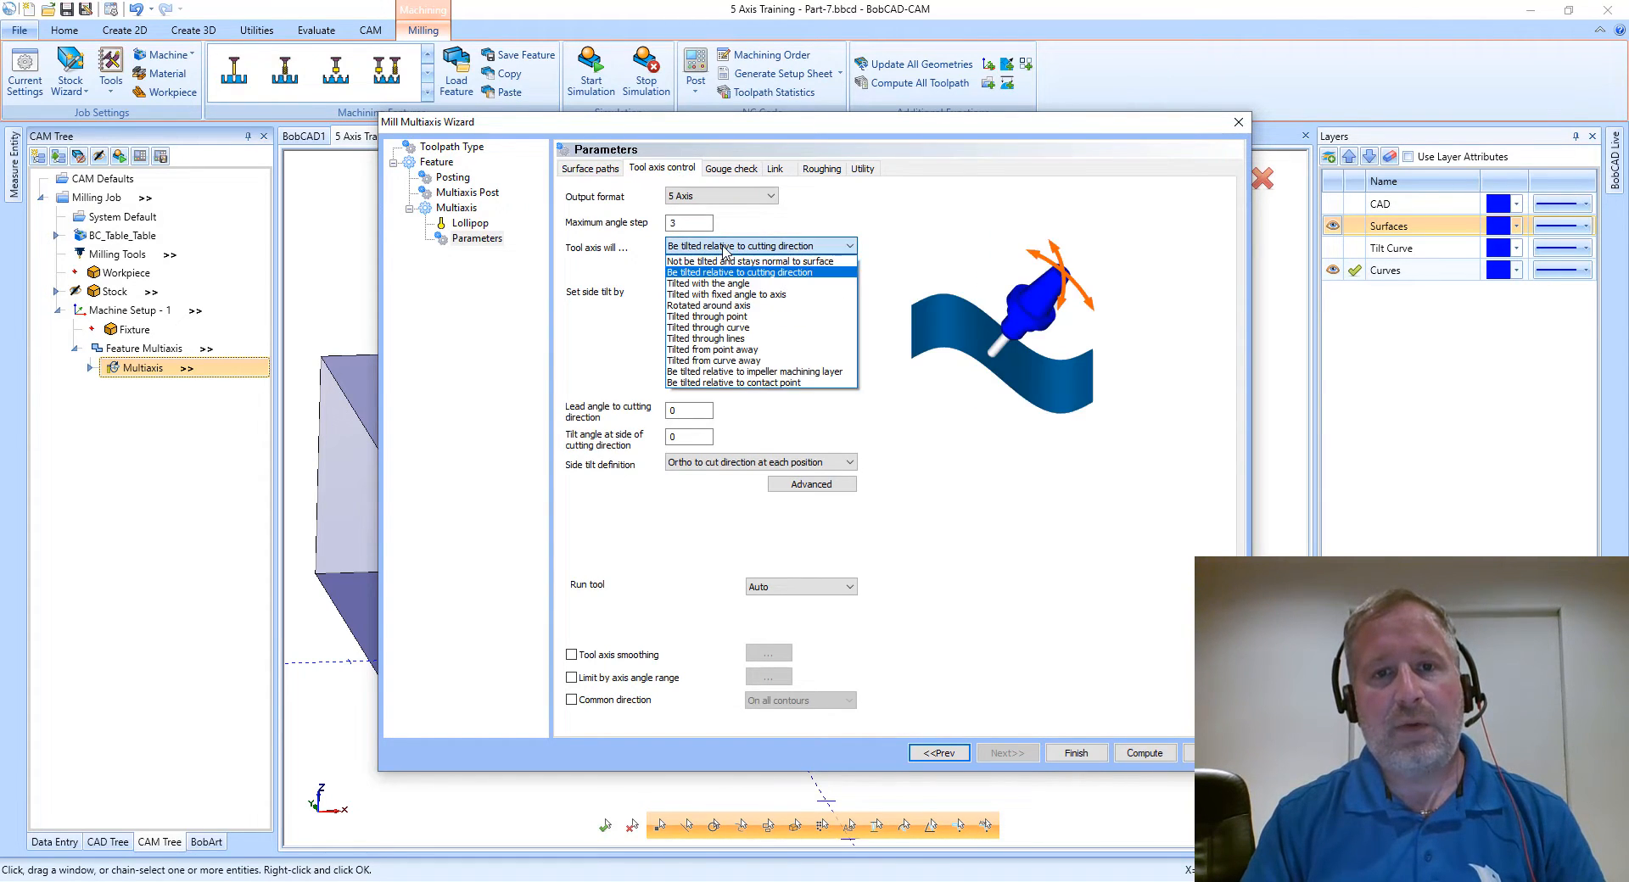
left_click(739, 327)
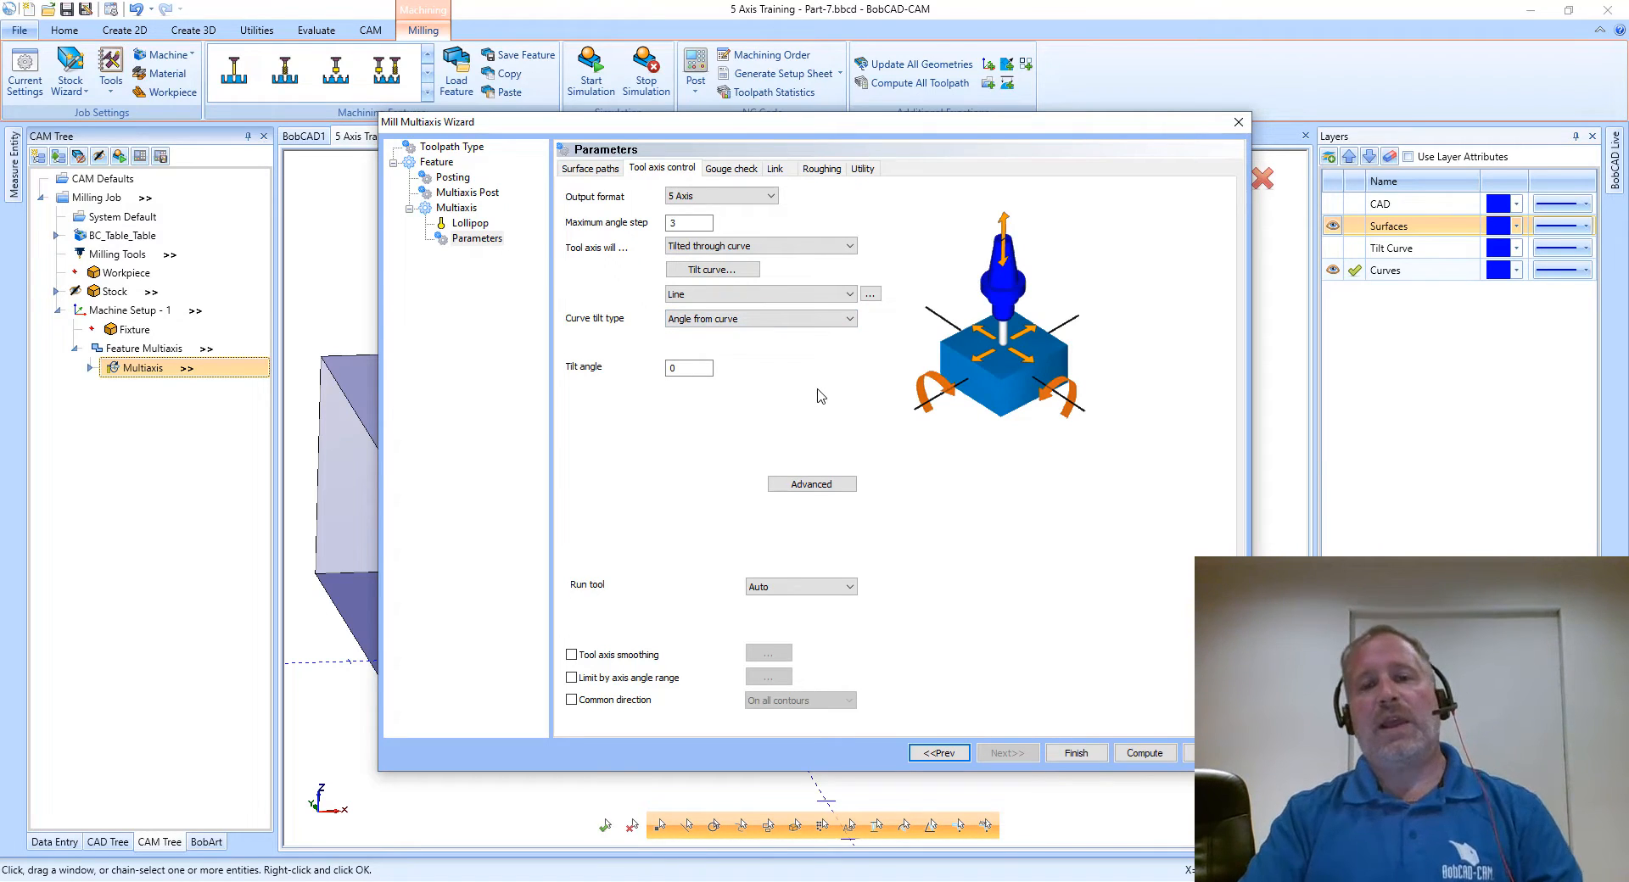
left_click(754, 321)
left_click(763, 346)
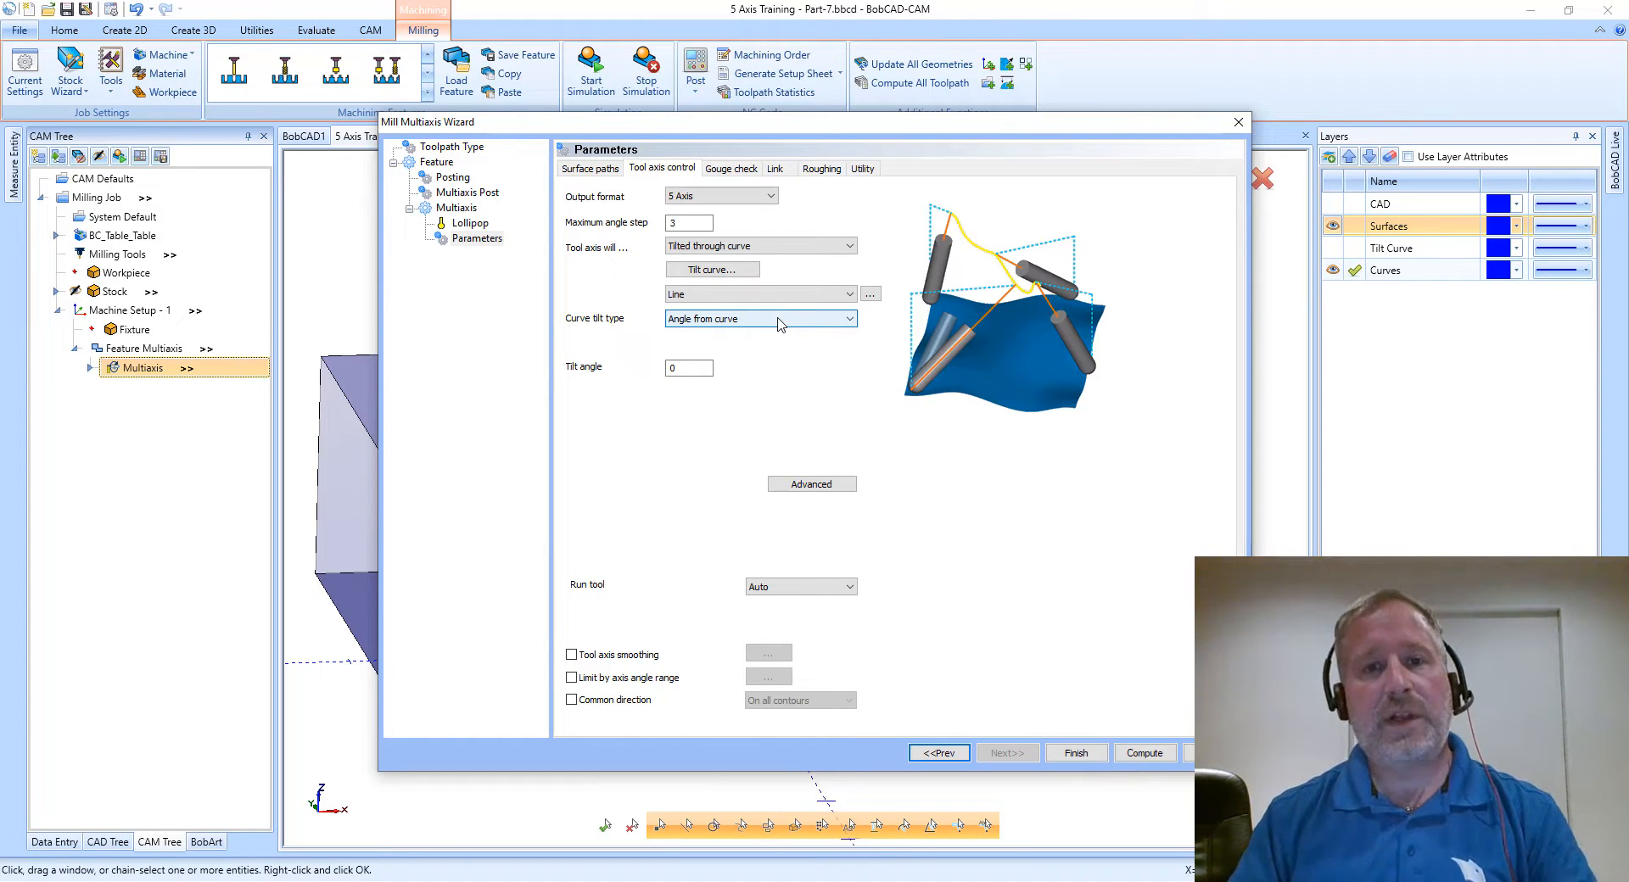
- Show the Tilt Curve layer and pick the slanted line above the block as the tilt curve
left_click(728, 270)
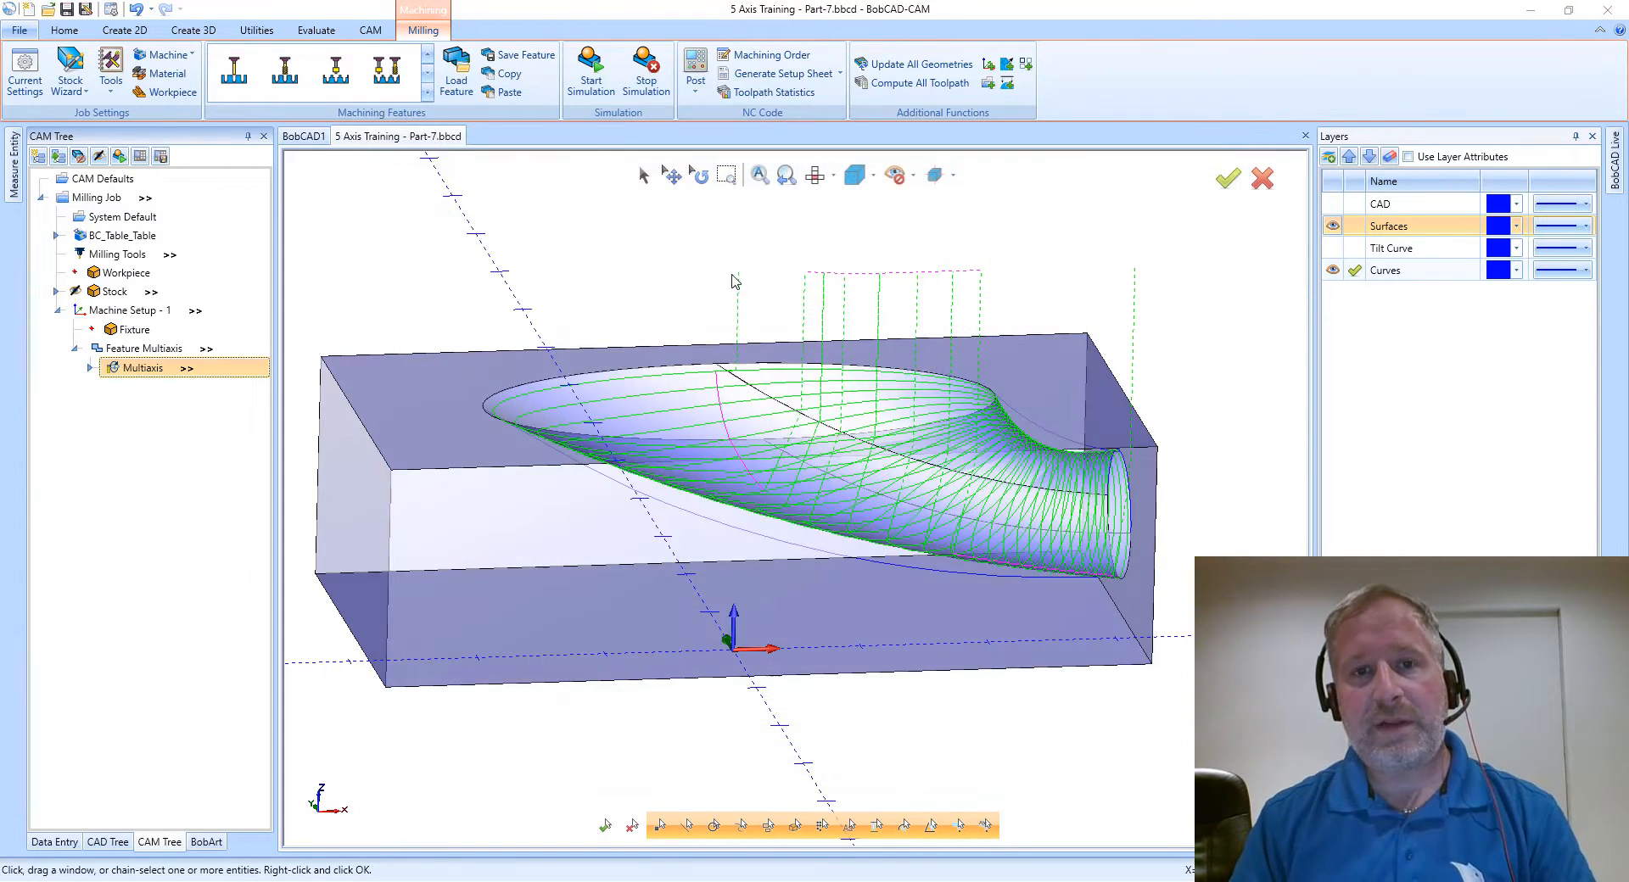
scroll(1070, 318, "down", 3)
middle_click_drag(1042, 273, 1063, 467)
left_click(1333, 248)
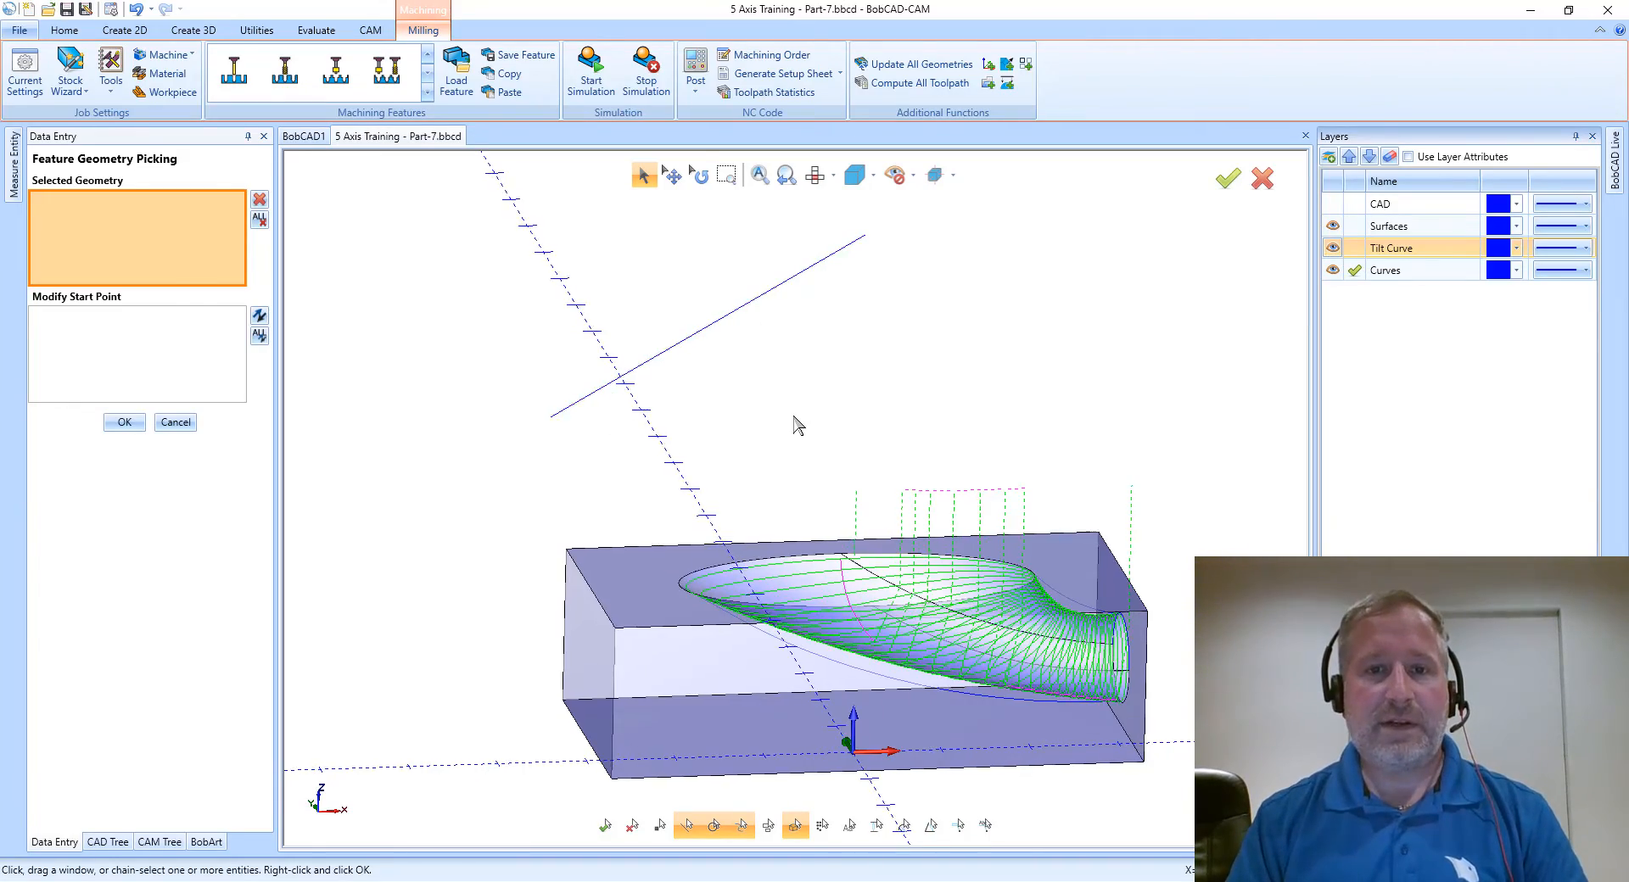
middle_click_drag(795, 424, 852, 412)
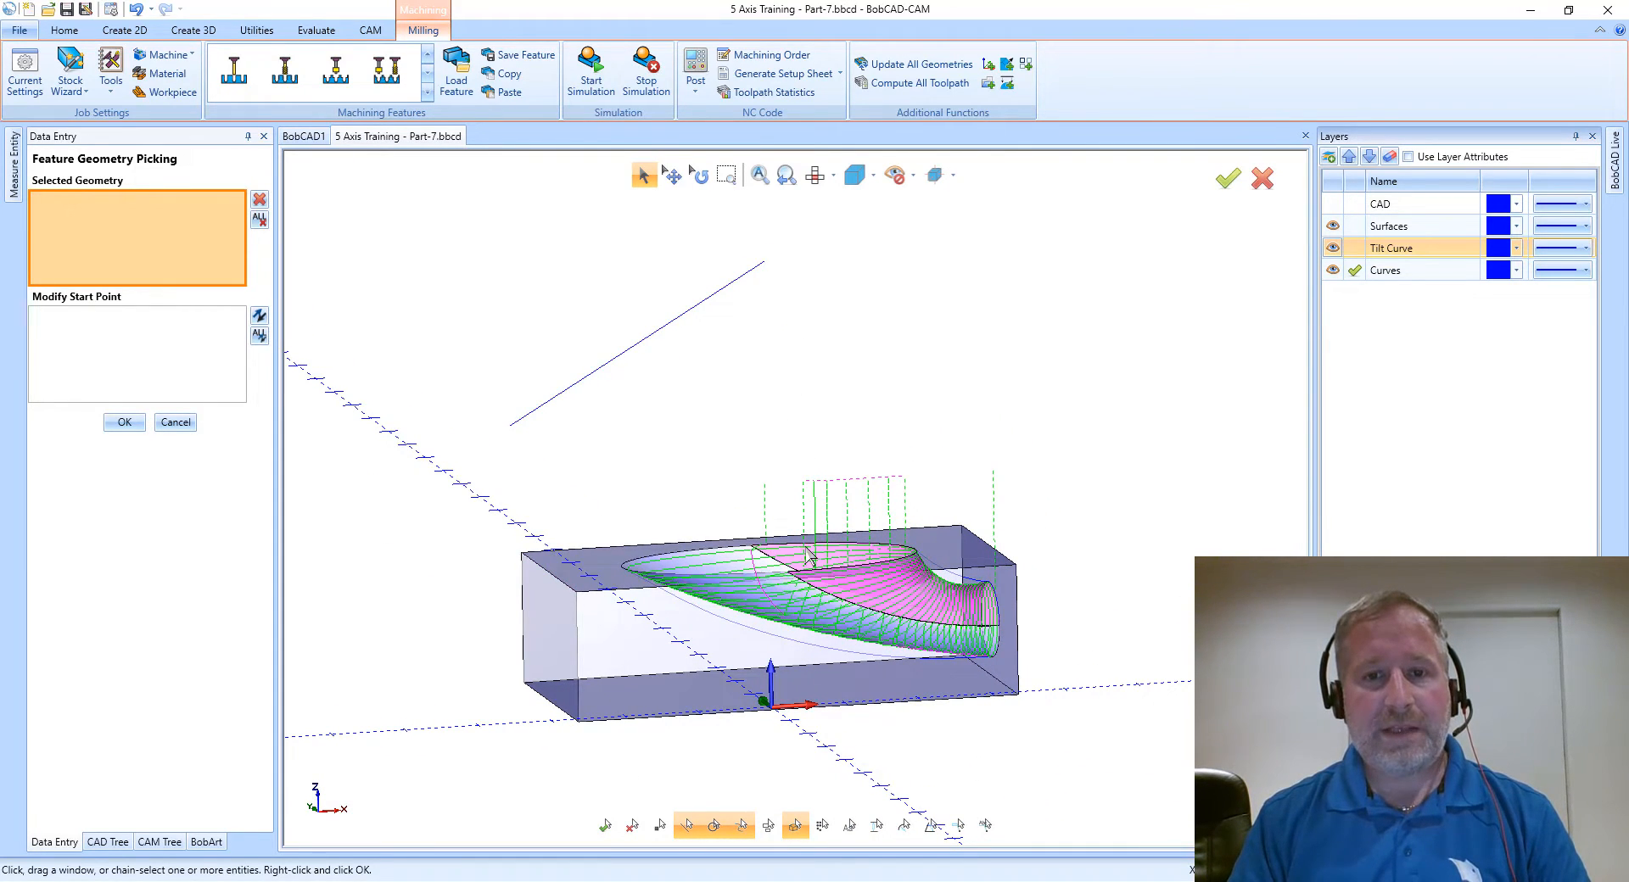
middle_click_drag(676, 557, 660, 577)
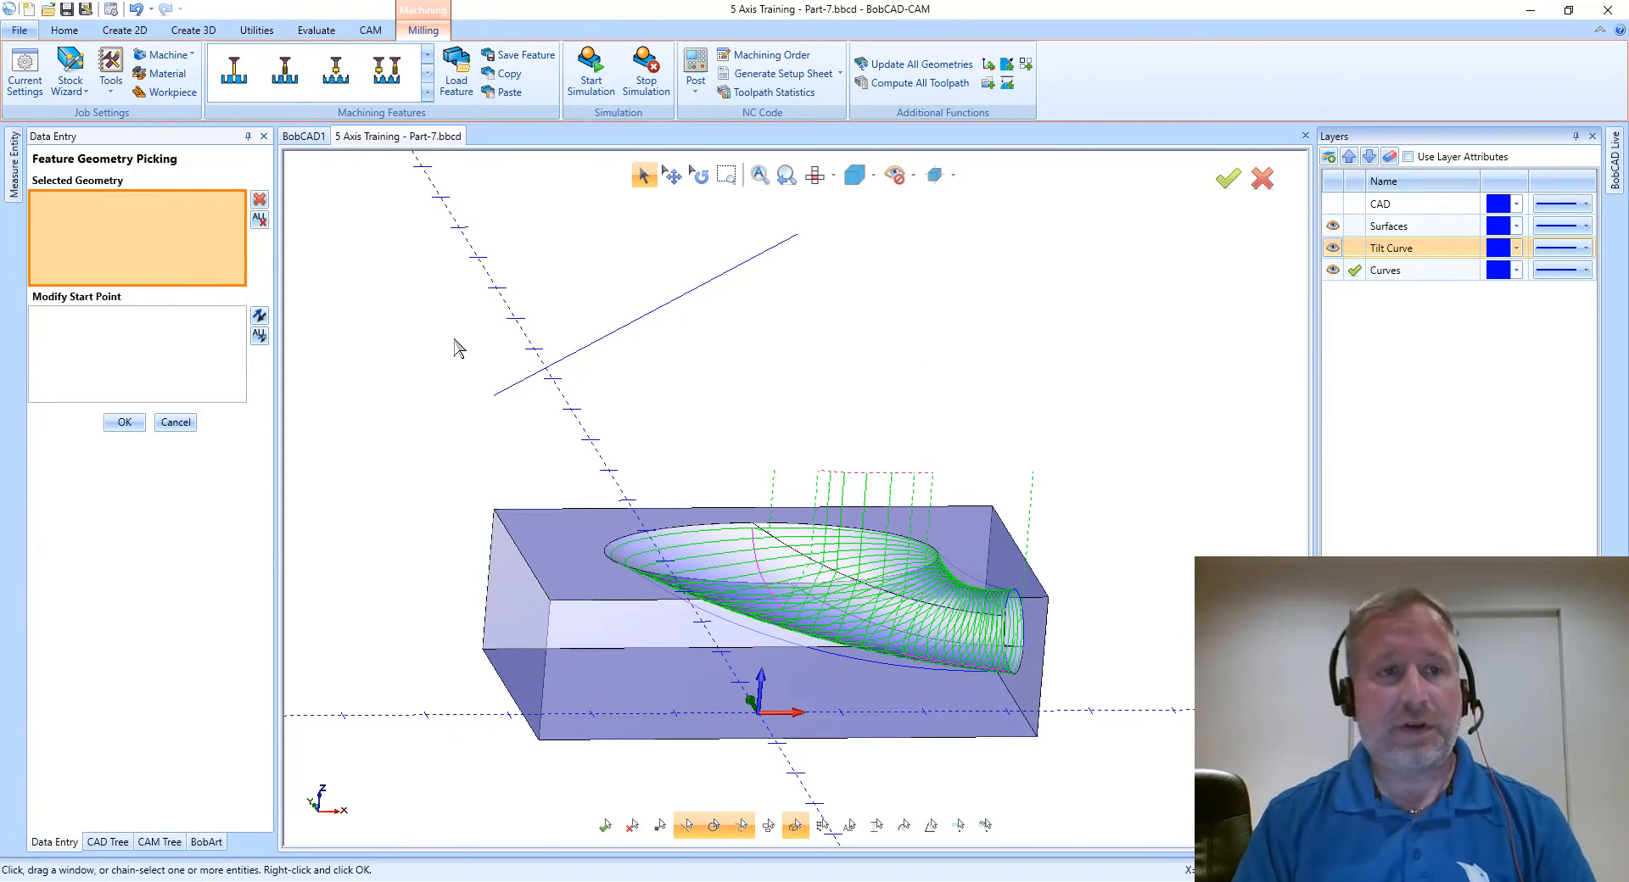
left_click(719, 276)
left_click(105, 314)
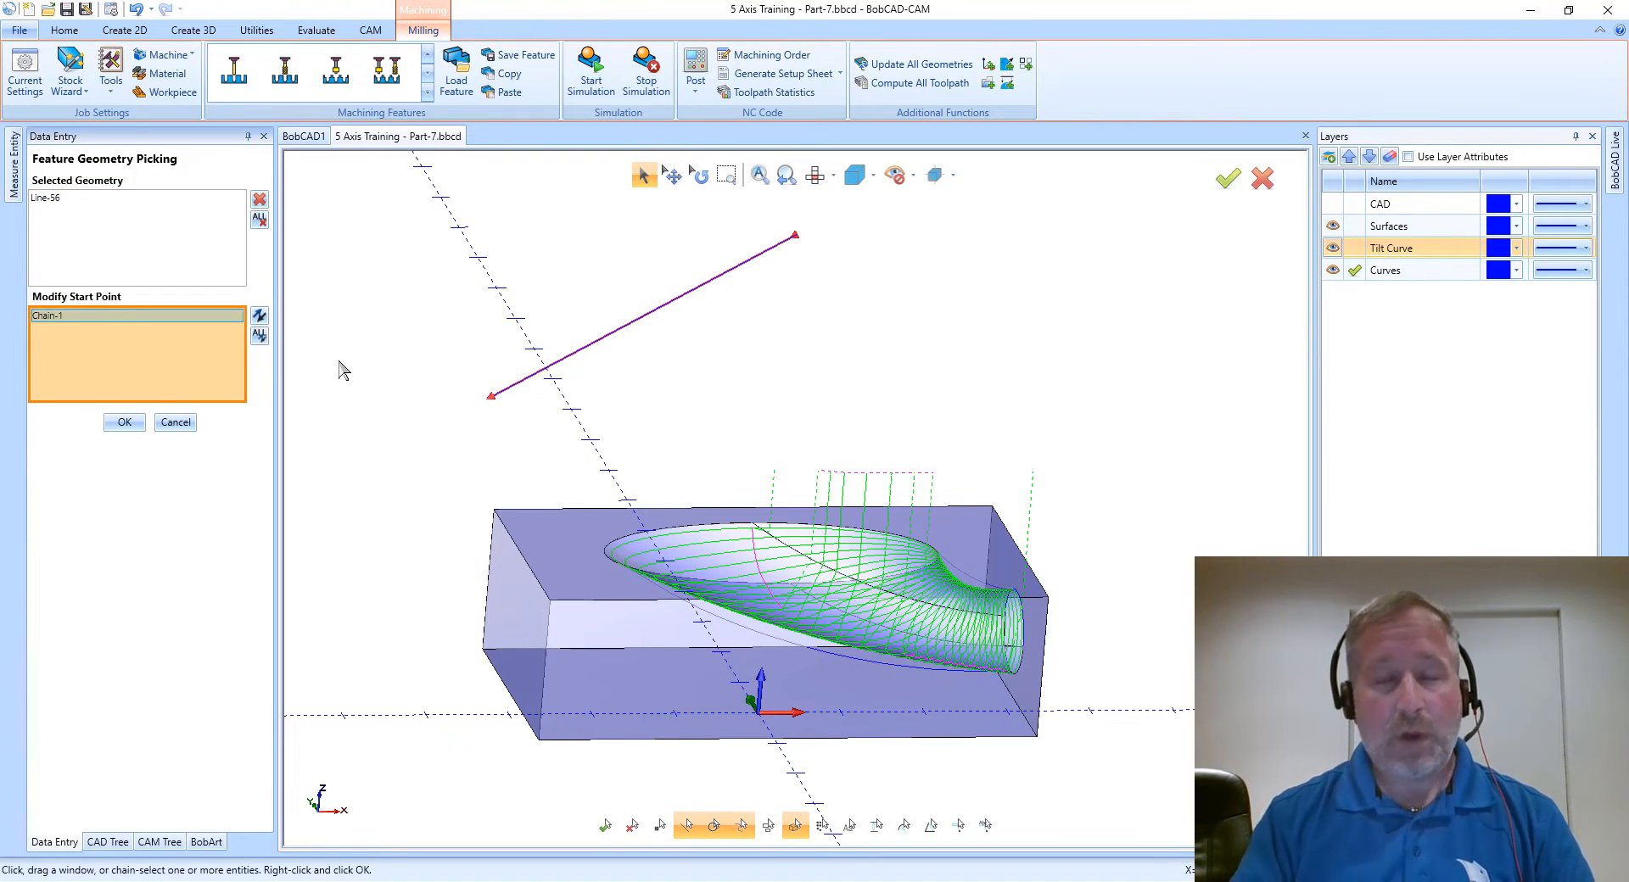
left_click(123, 422)
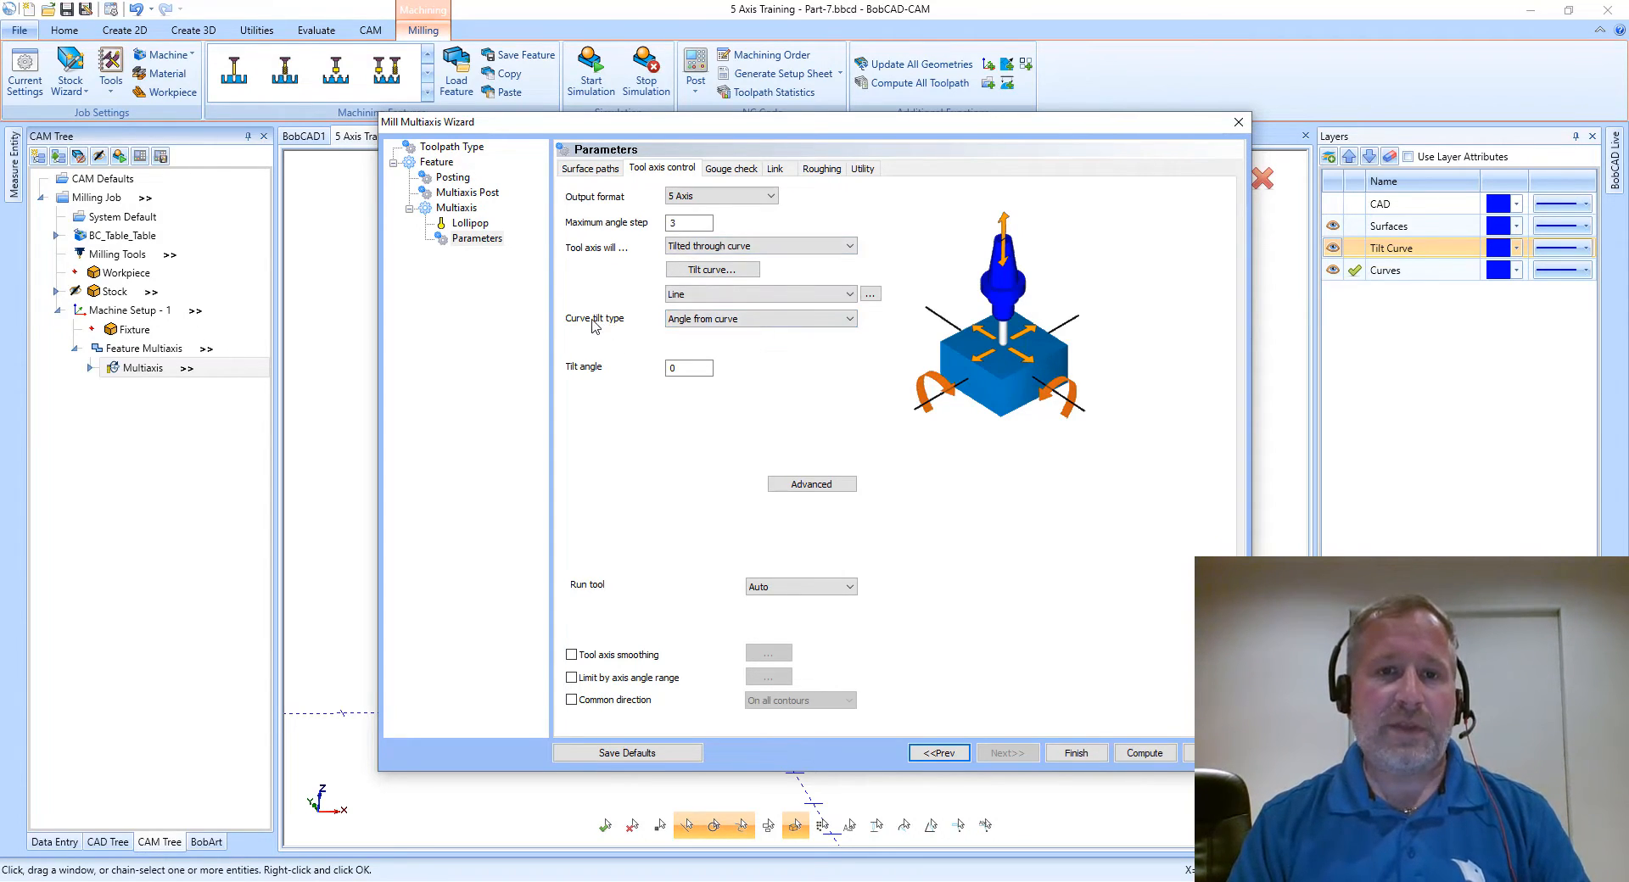
- Set the curve tilt type to From start to end and recompute the toolpath
left_click(718, 320)
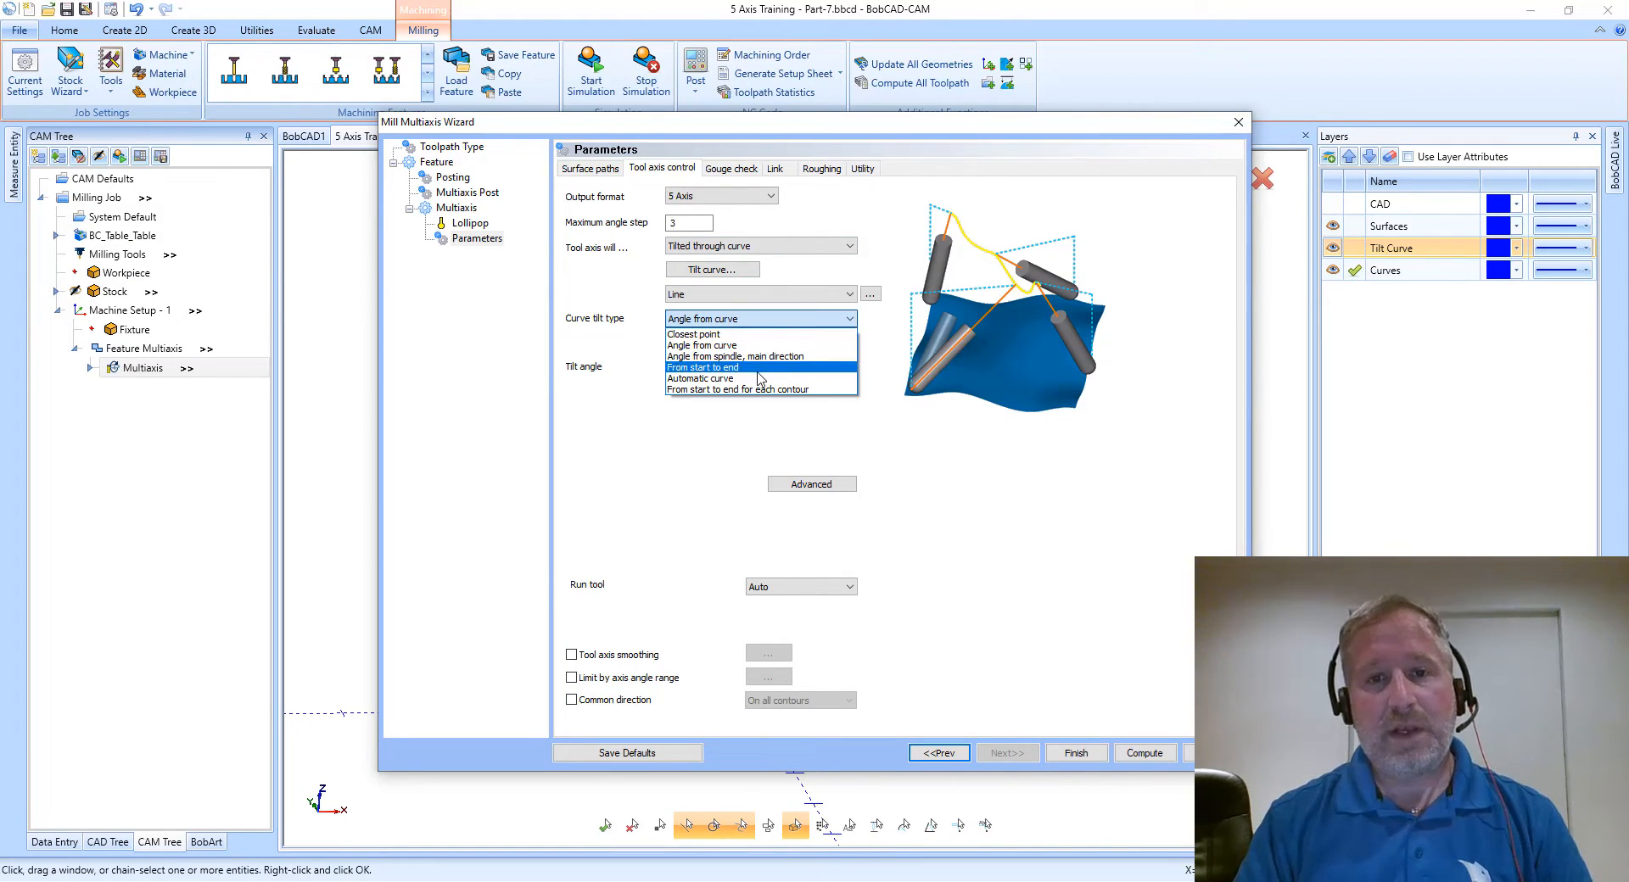
left_click(758, 370)
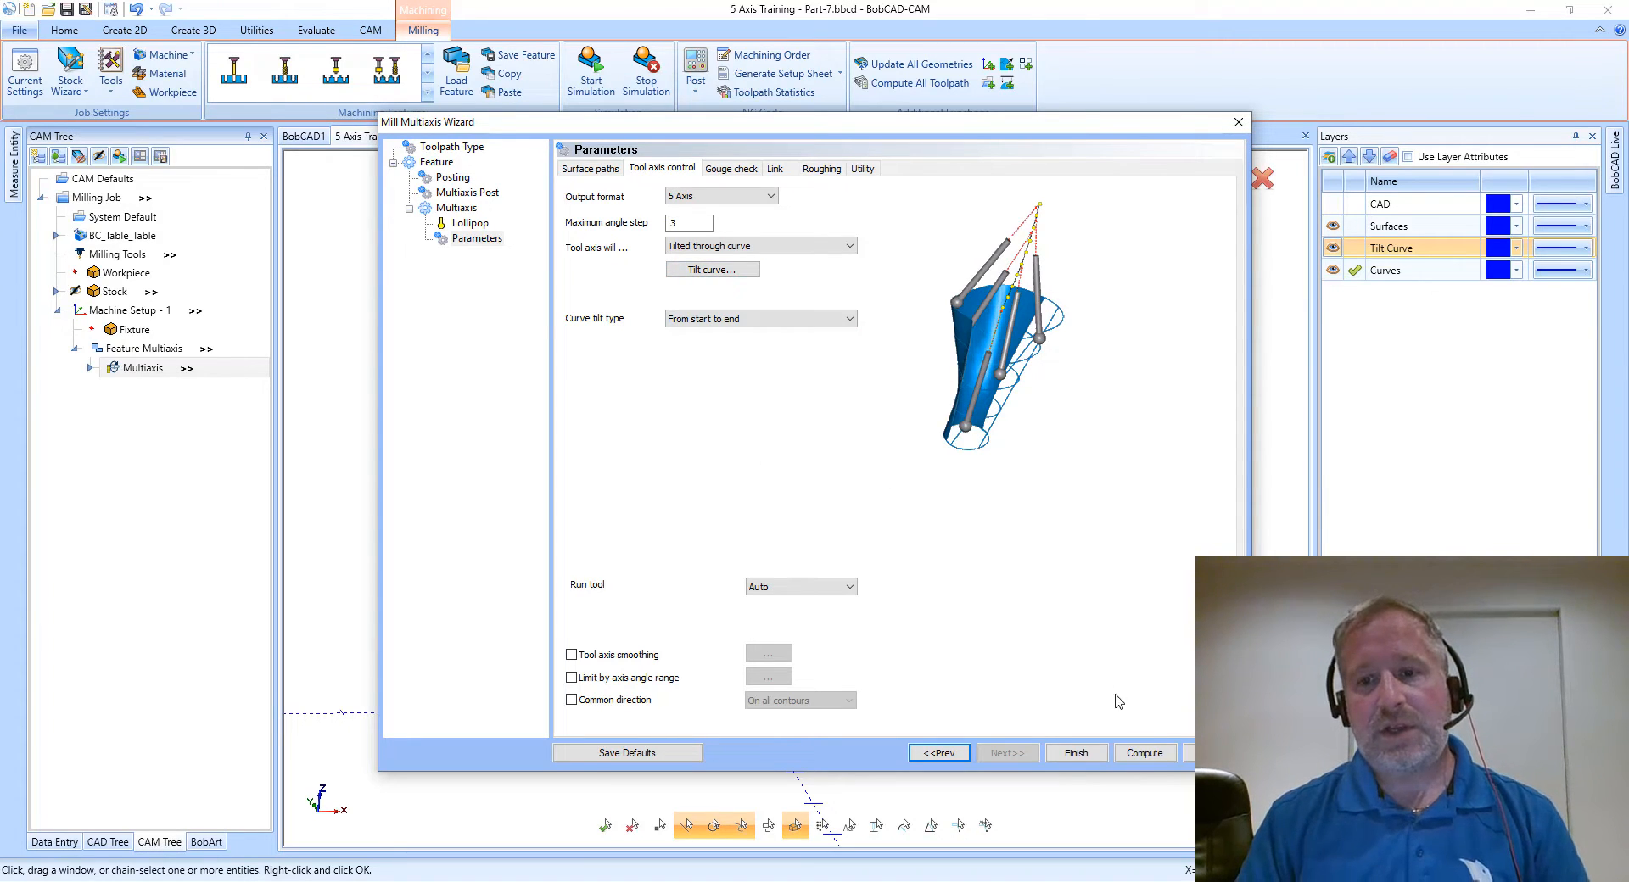
left_click(1145, 754)
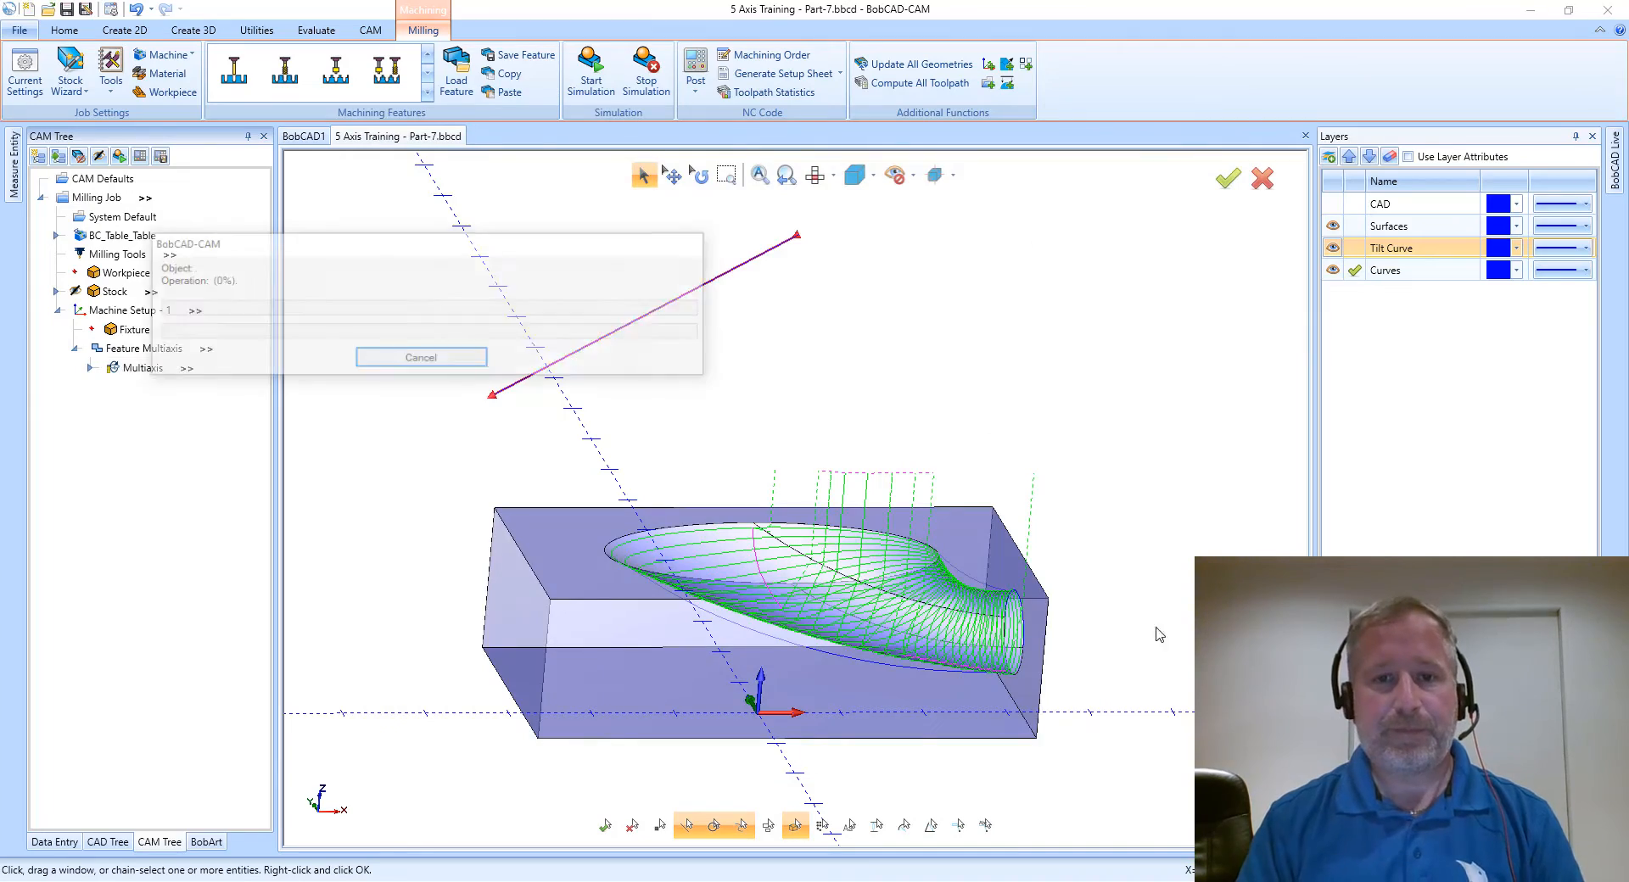
middle_click_drag(1005, 477, 816, 414)
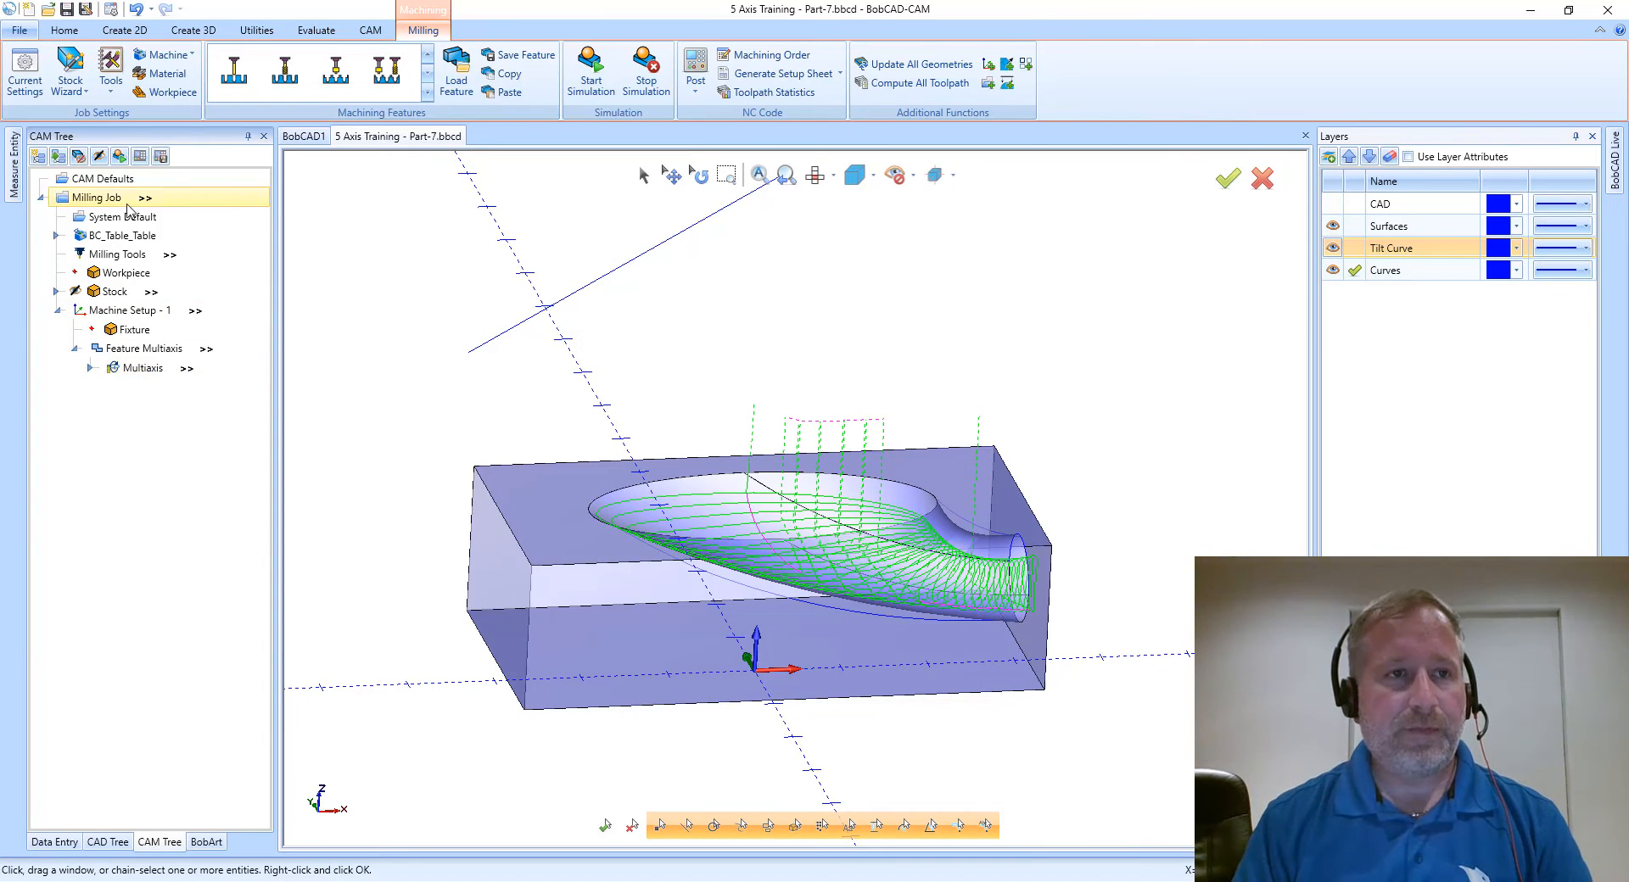
- Start a backplot of the multiaxis operation and view the block squarely from the front
right_click(135, 370)
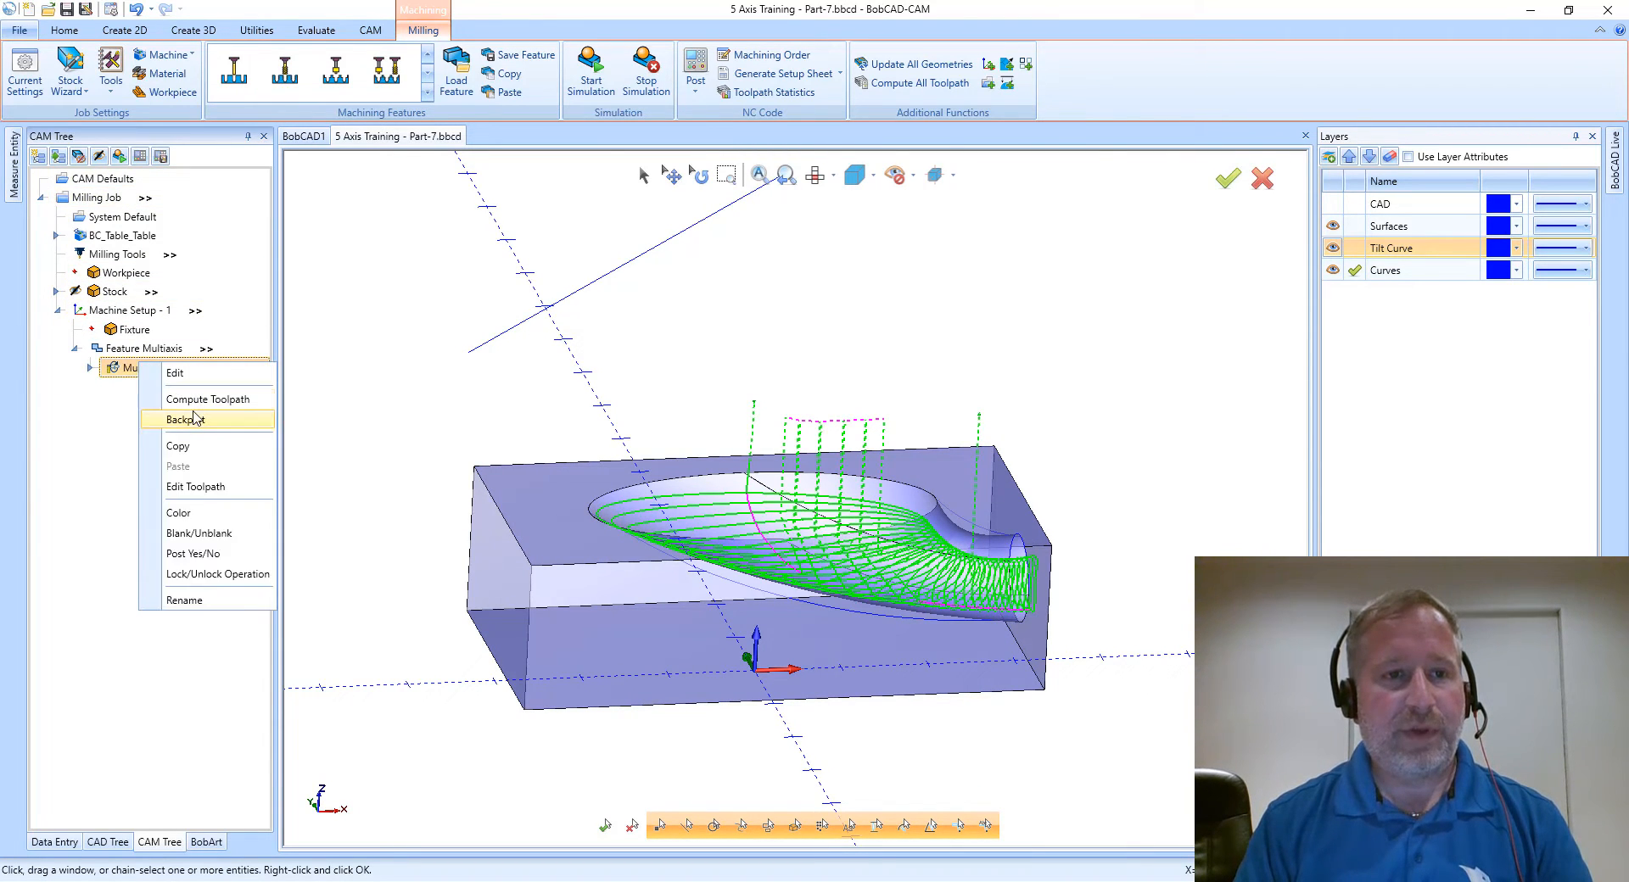
left_click(197, 420)
middle_click_drag(567, 323, 513, 327)
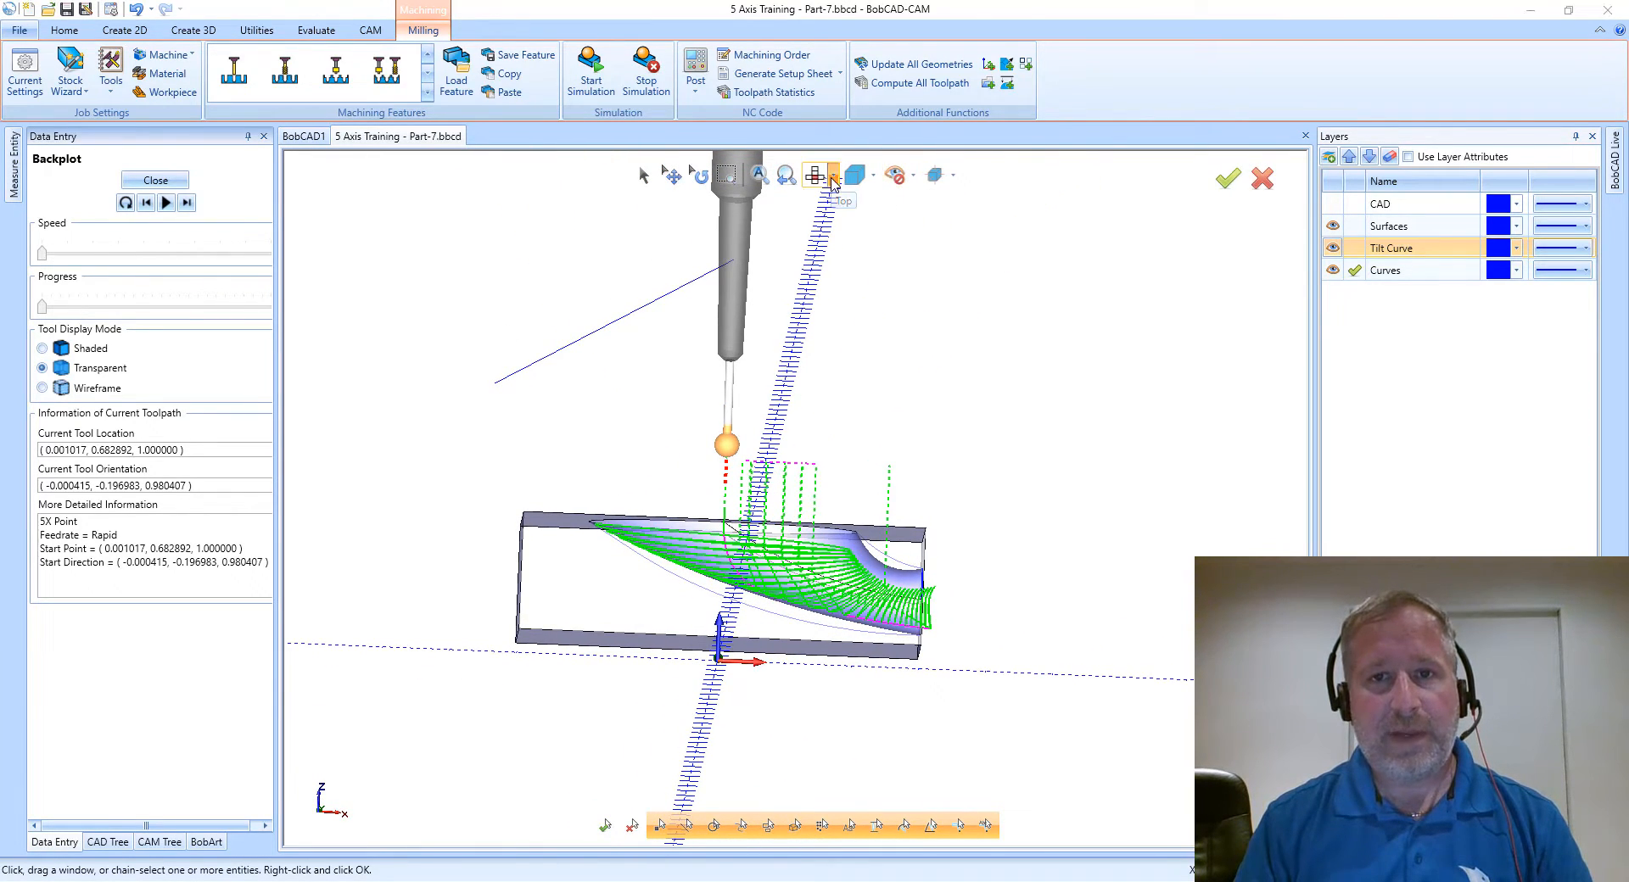
left_click(873, 175)
left_click(846, 270)
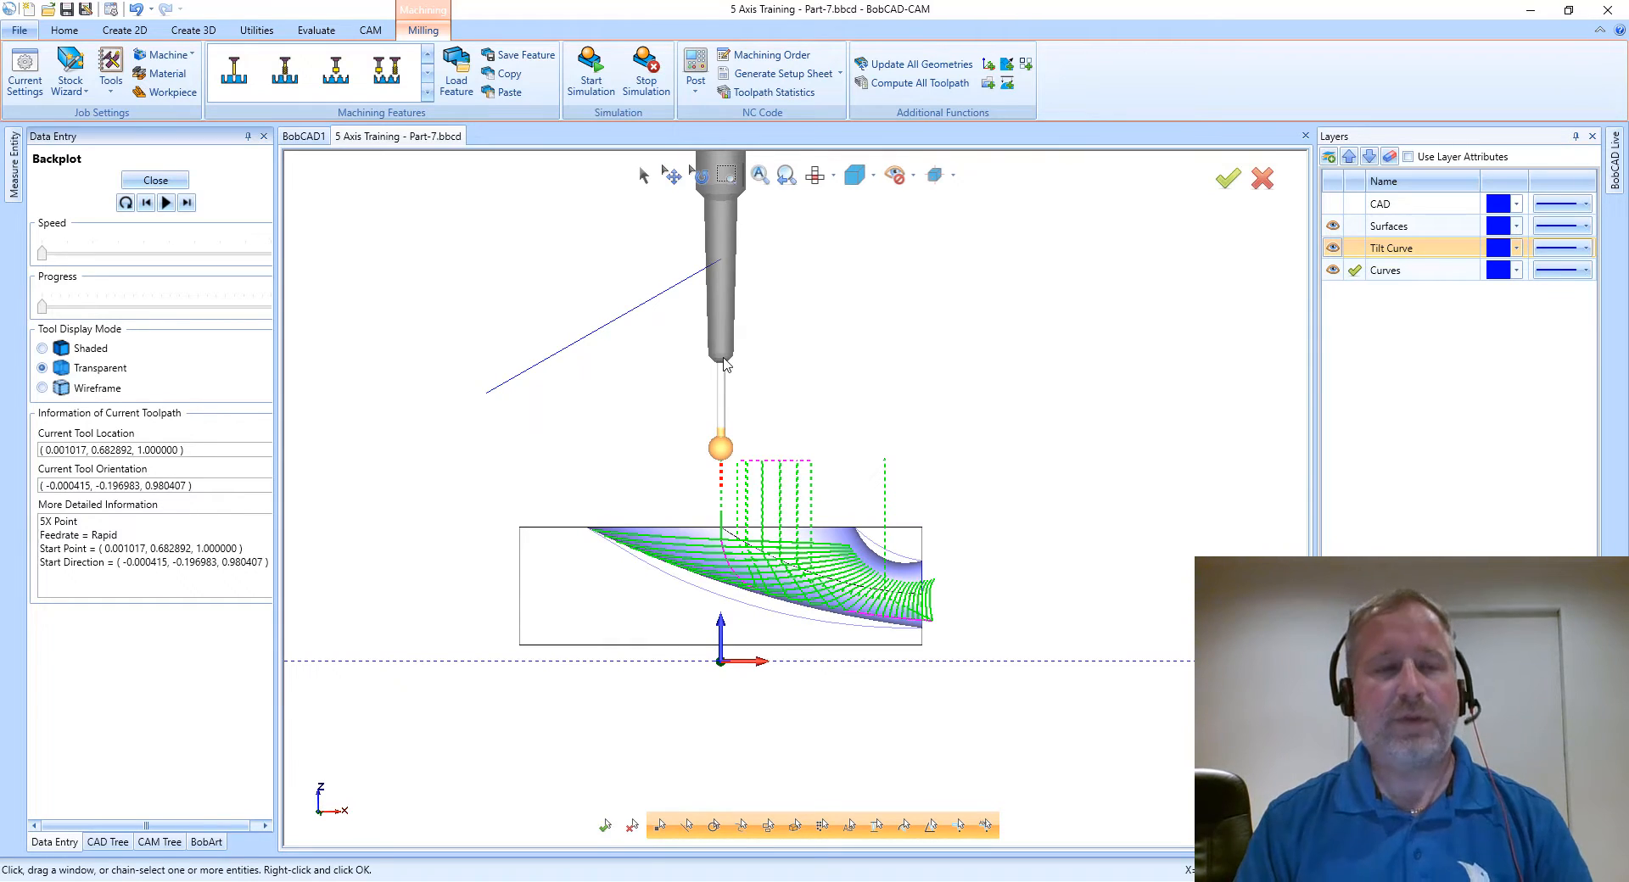
- Step the backplot move by move around the first pass at the upper opening to check the tool tilt
left_click(194, 203)
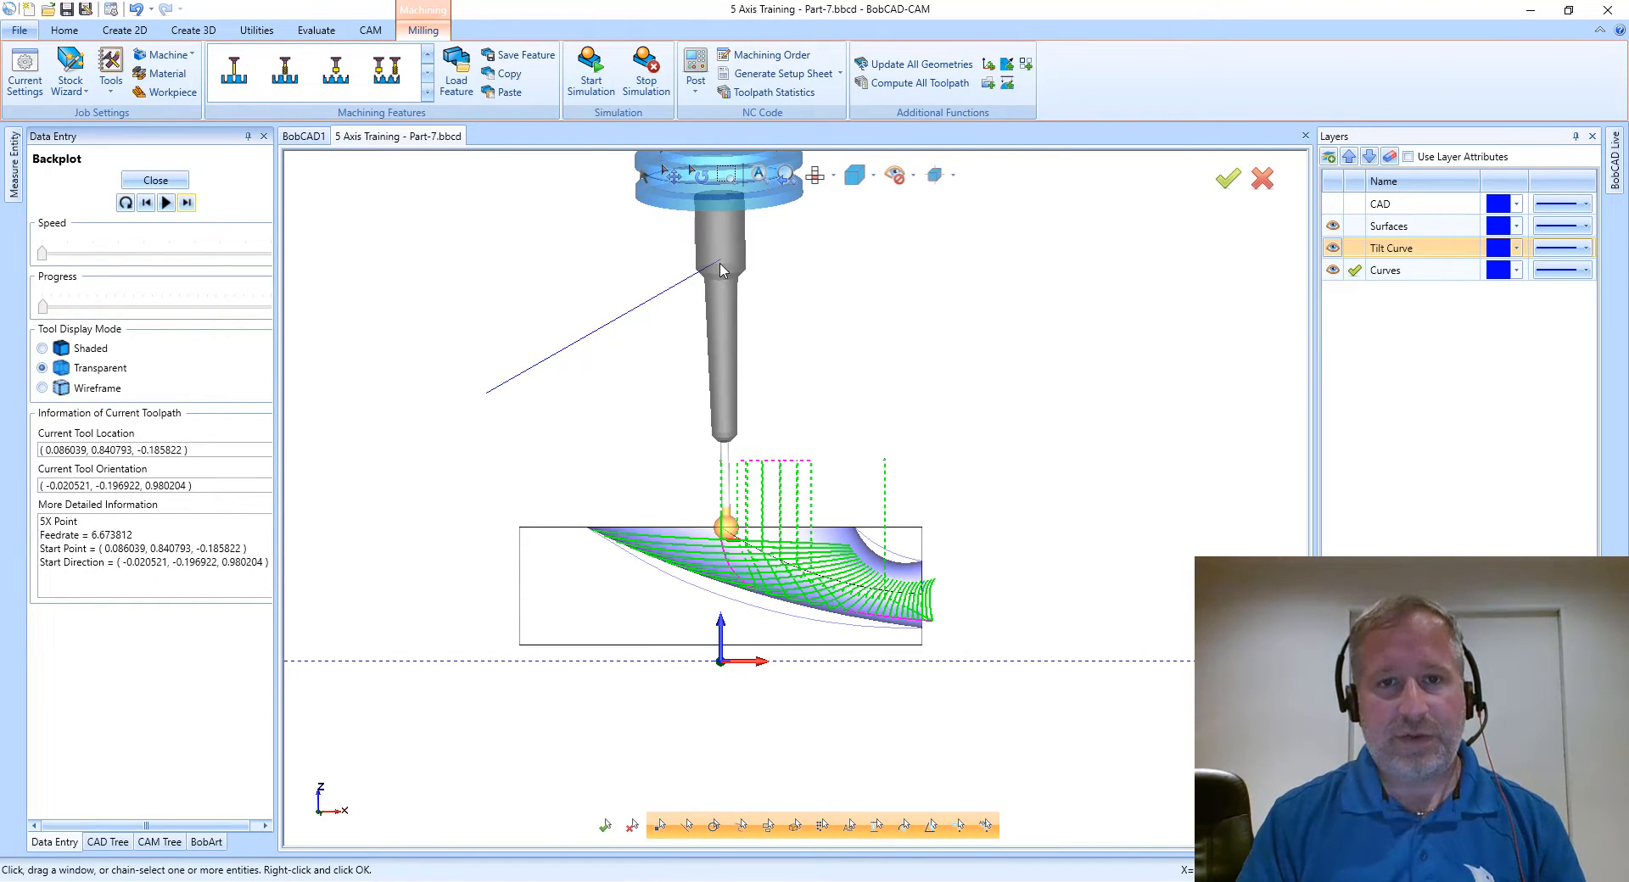
left_click(188, 204)
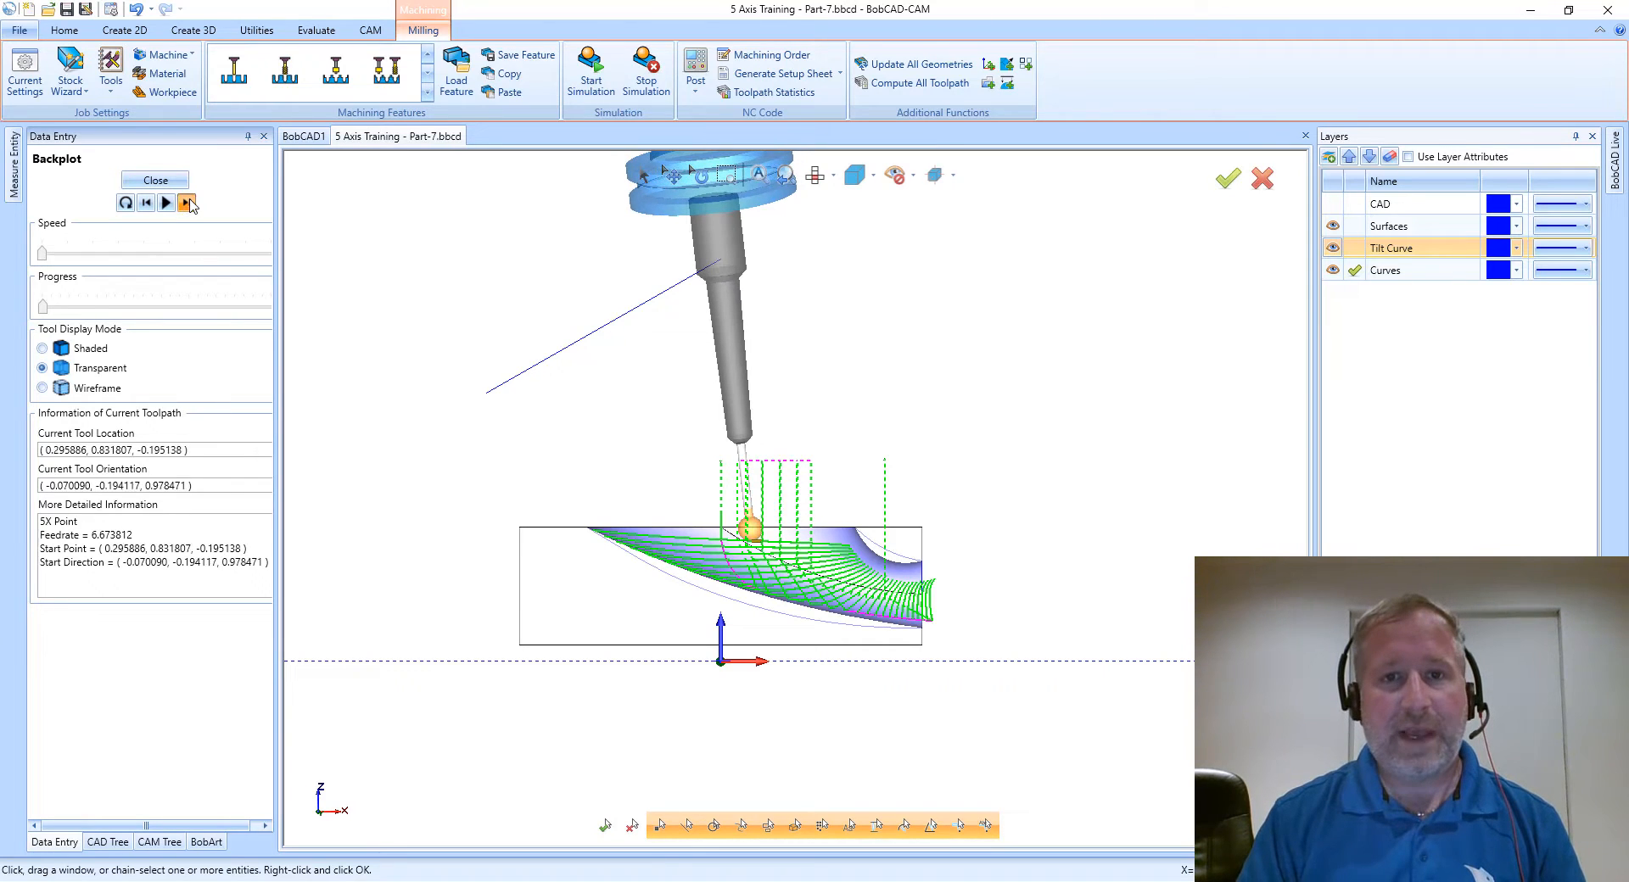
left_click(190, 204)
left_click(191, 203)
left_click(191, 204)
left_click(190, 203)
left_click(191, 204)
left_click(190, 204)
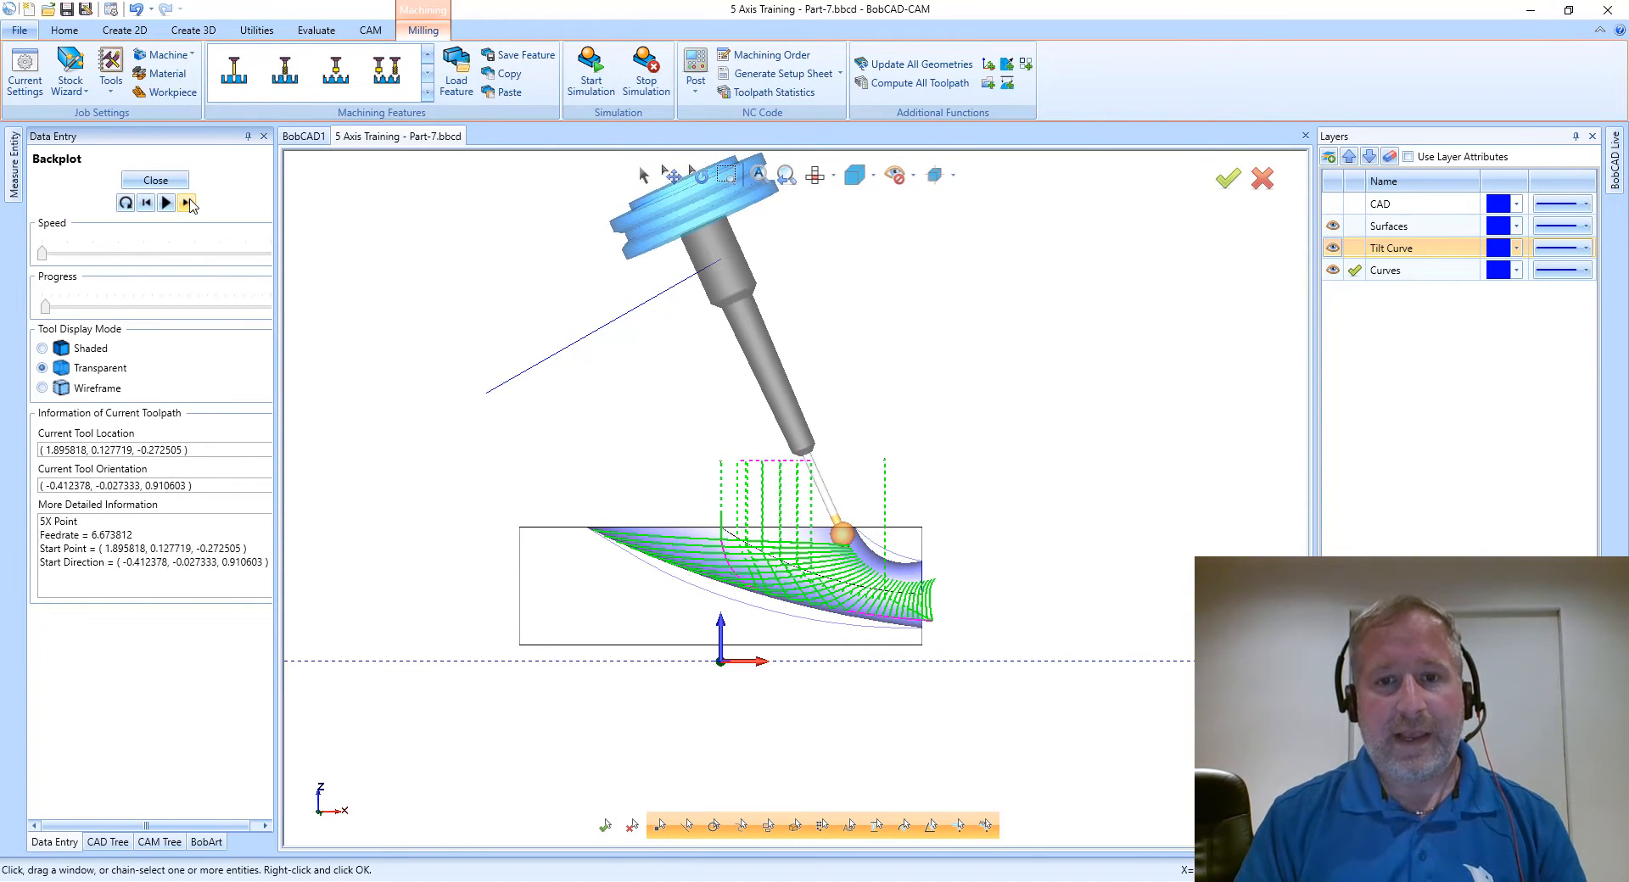
left_click(191, 203)
left_click(191, 203)
left_click(191, 204)
left_click(191, 204)
left_click(191, 204)
left_click(191, 204)
left_click(191, 204)
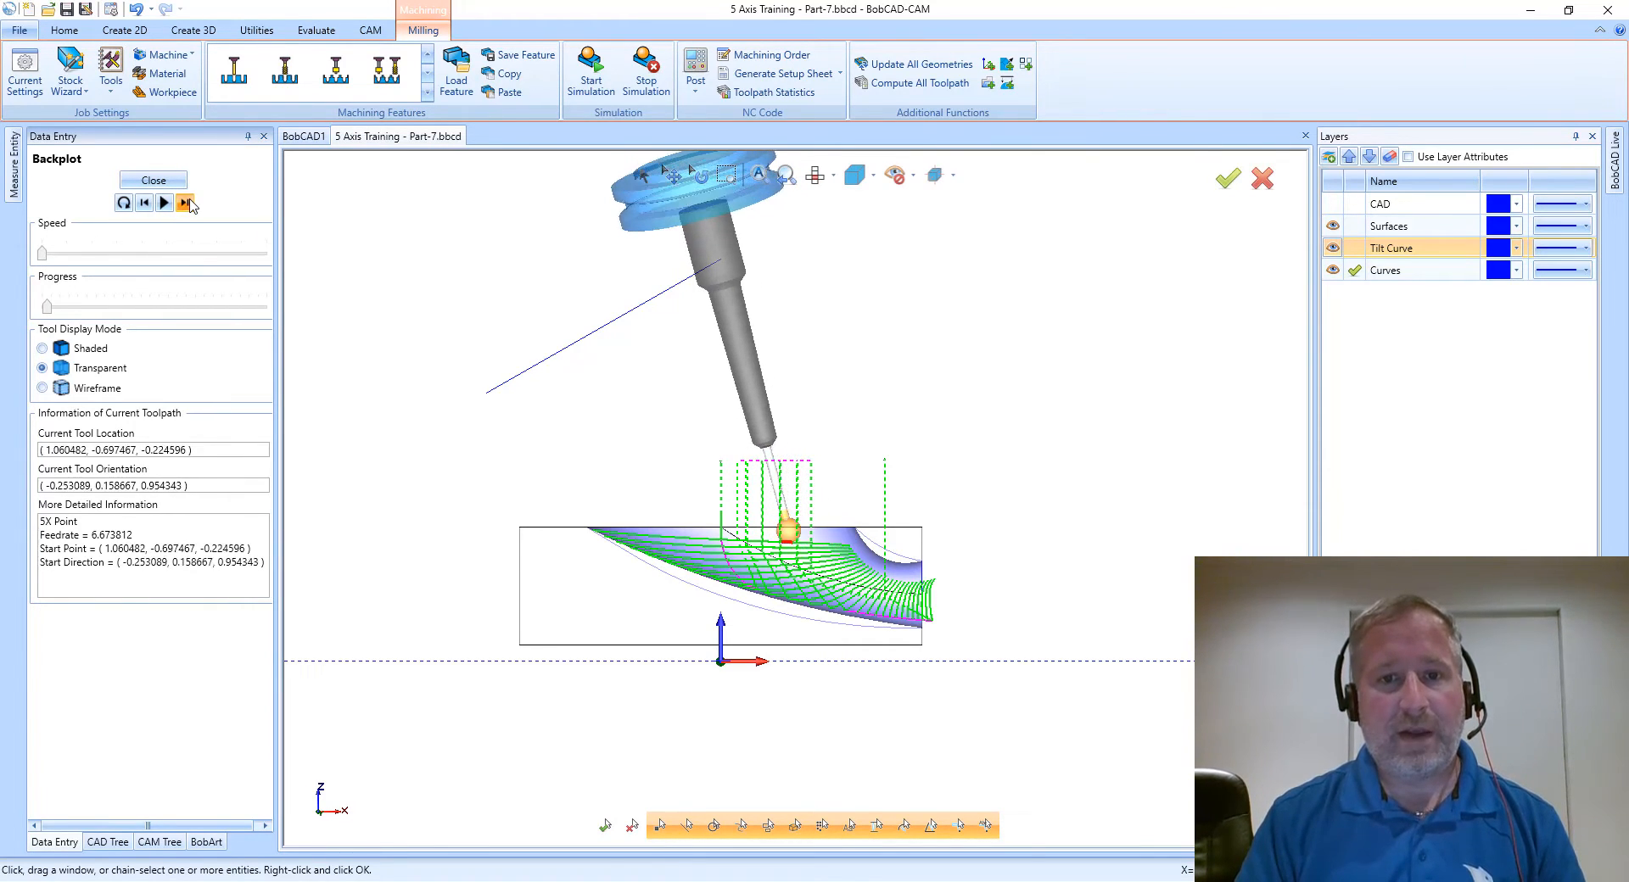
left_click(191, 204)
left_click(191, 203)
left_click(188, 204)
left_click(188, 203)
left_click(187, 203)
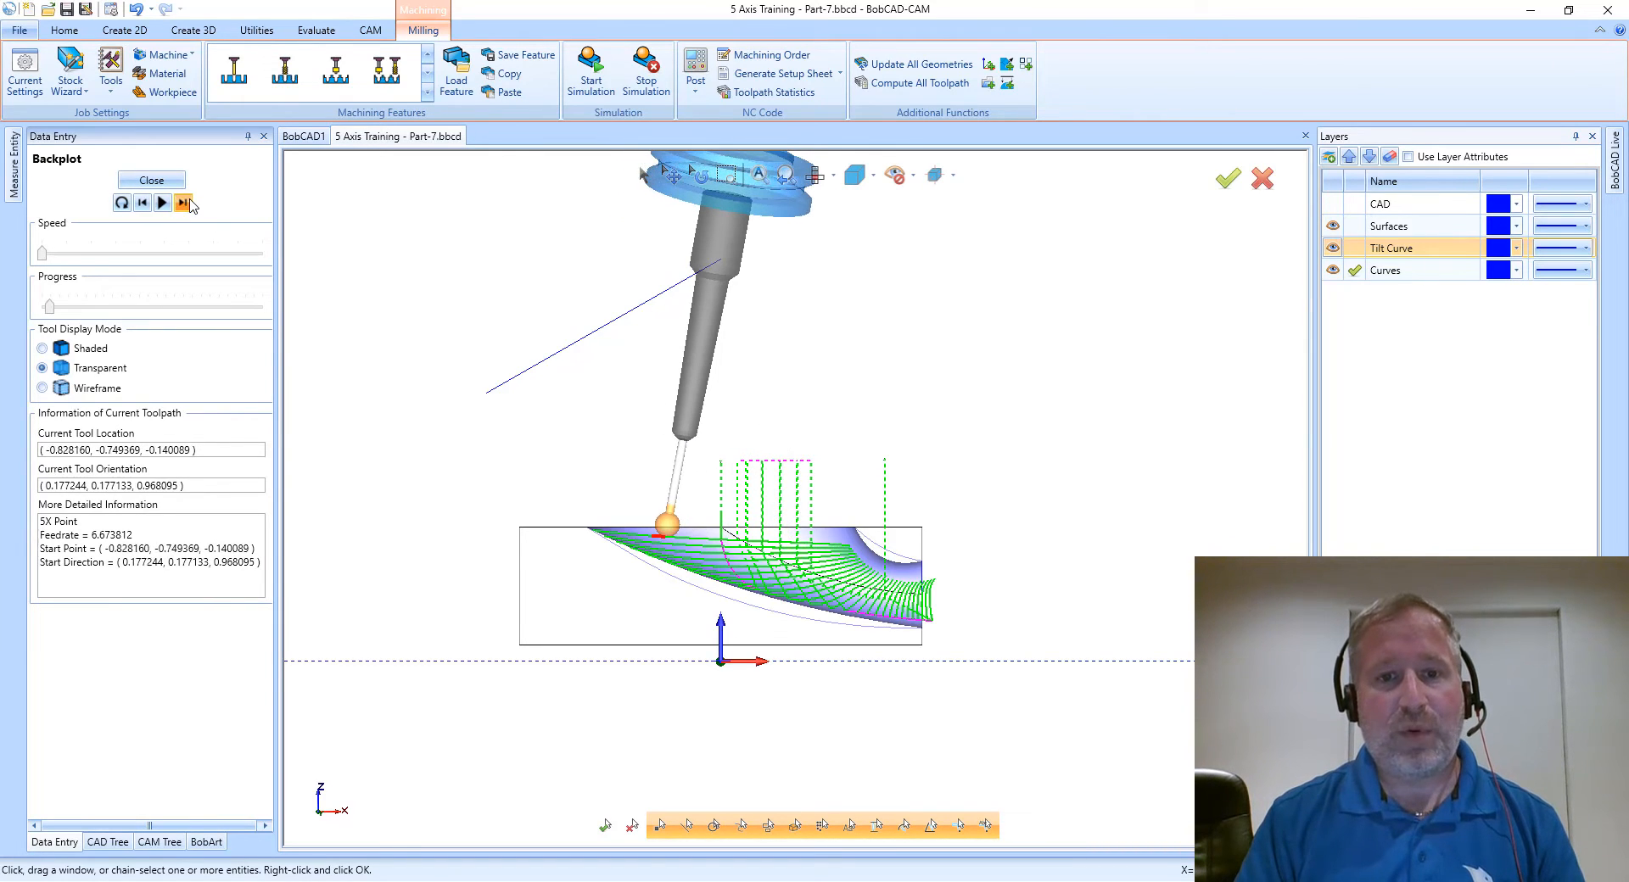
left_click(187, 204)
left_click(188, 203)
left_click(187, 204)
left_click(187, 204)
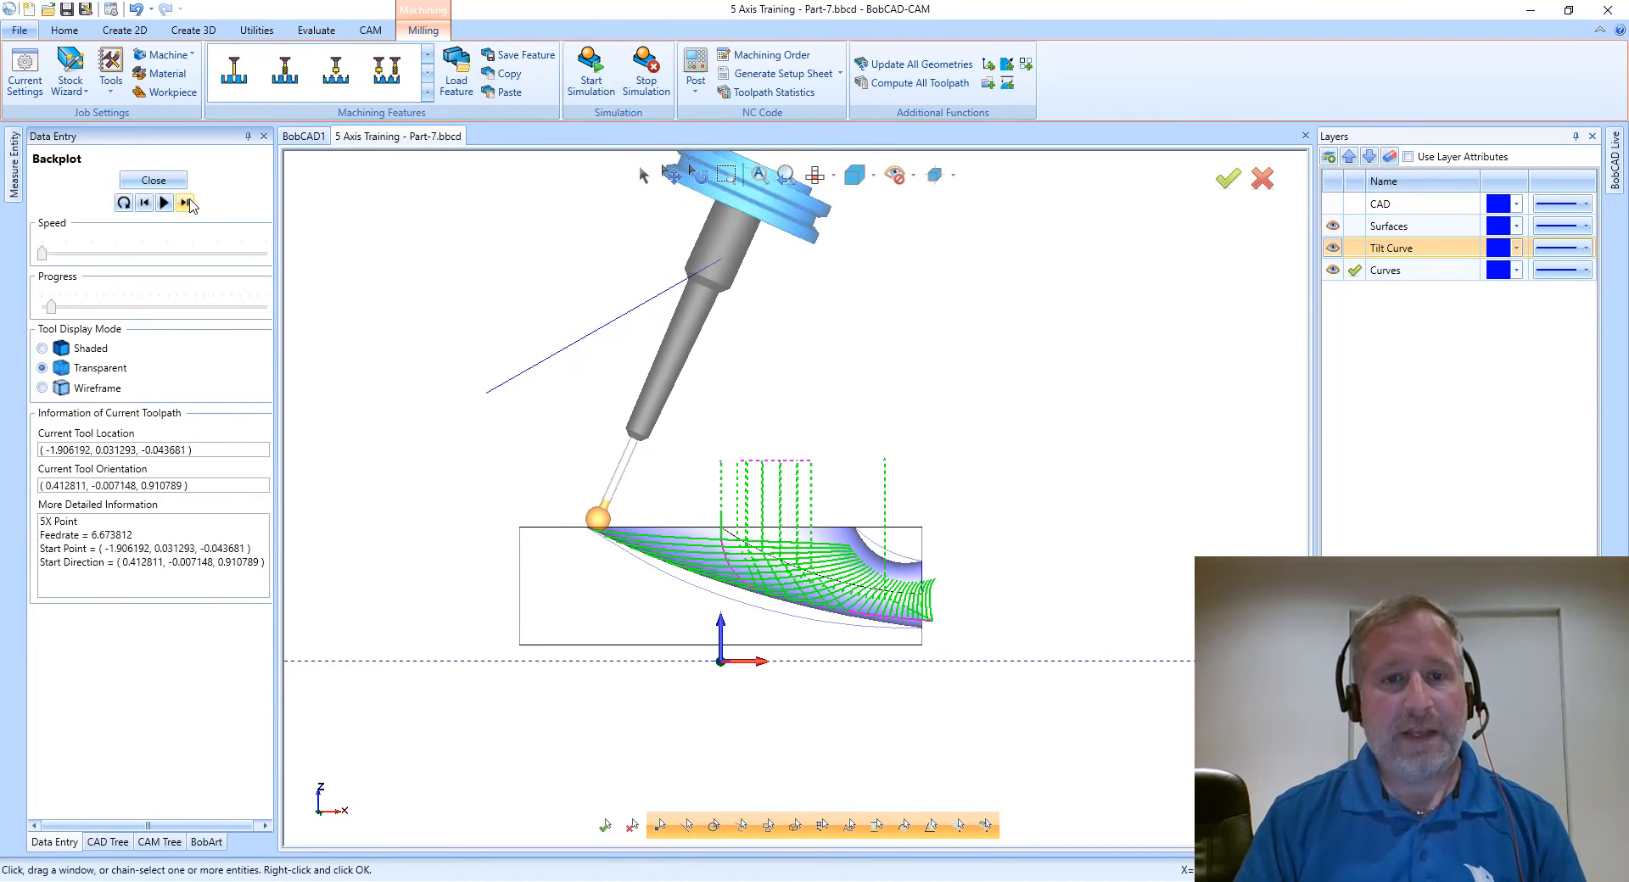
left_click(187, 203)
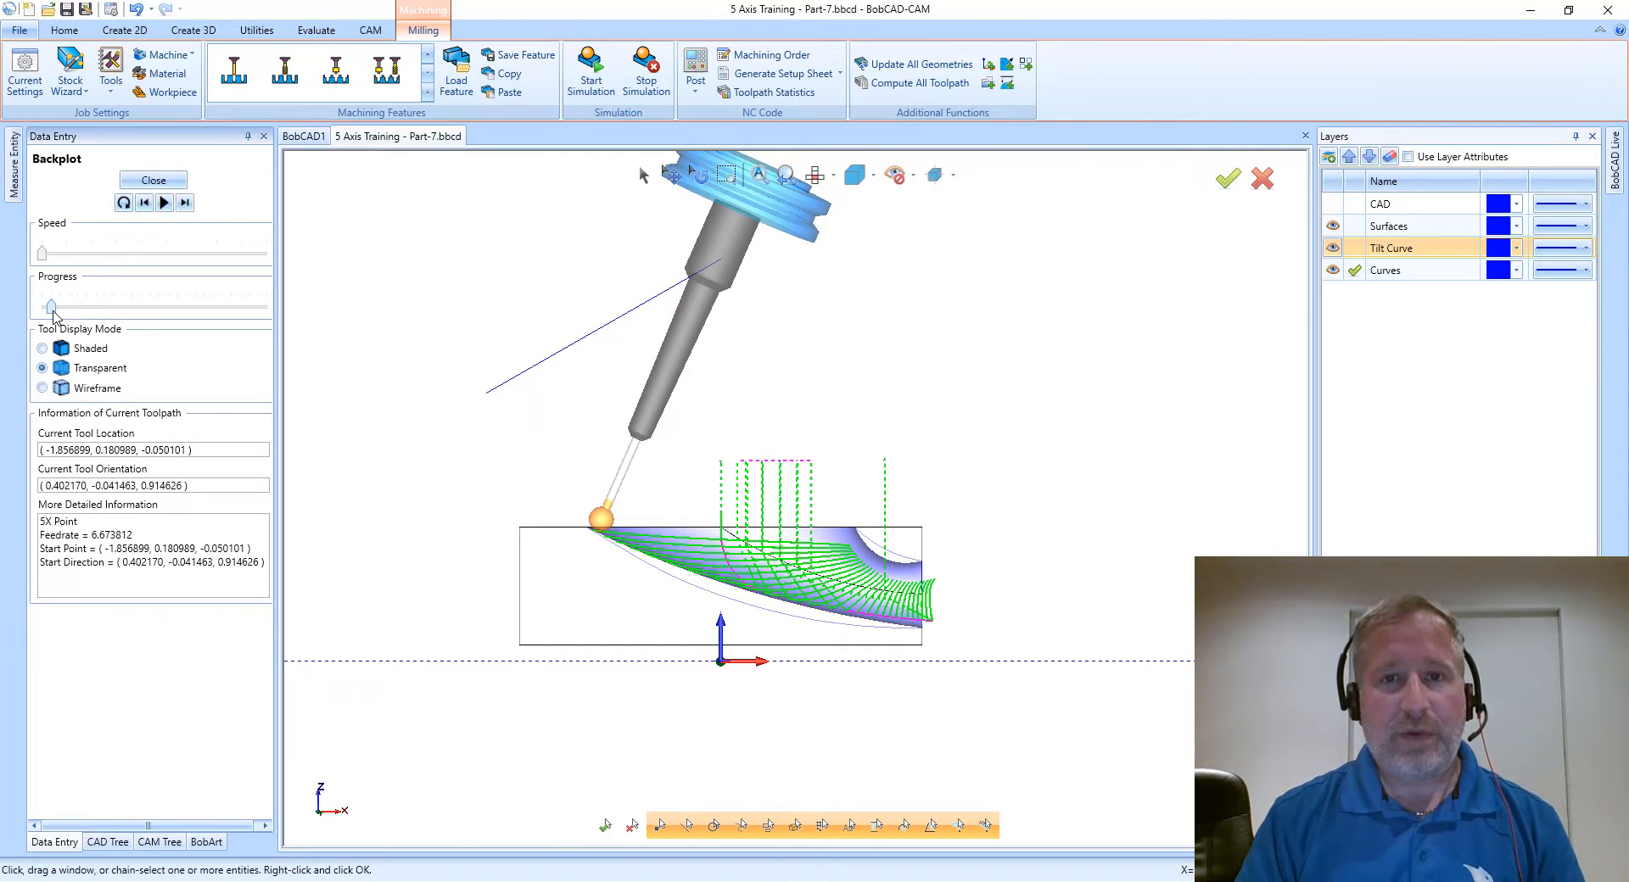
- Advance the backplot deeper into the port and step through moves near the side opening to check the tool tilt
left_click_drag(53, 308, 94, 309)
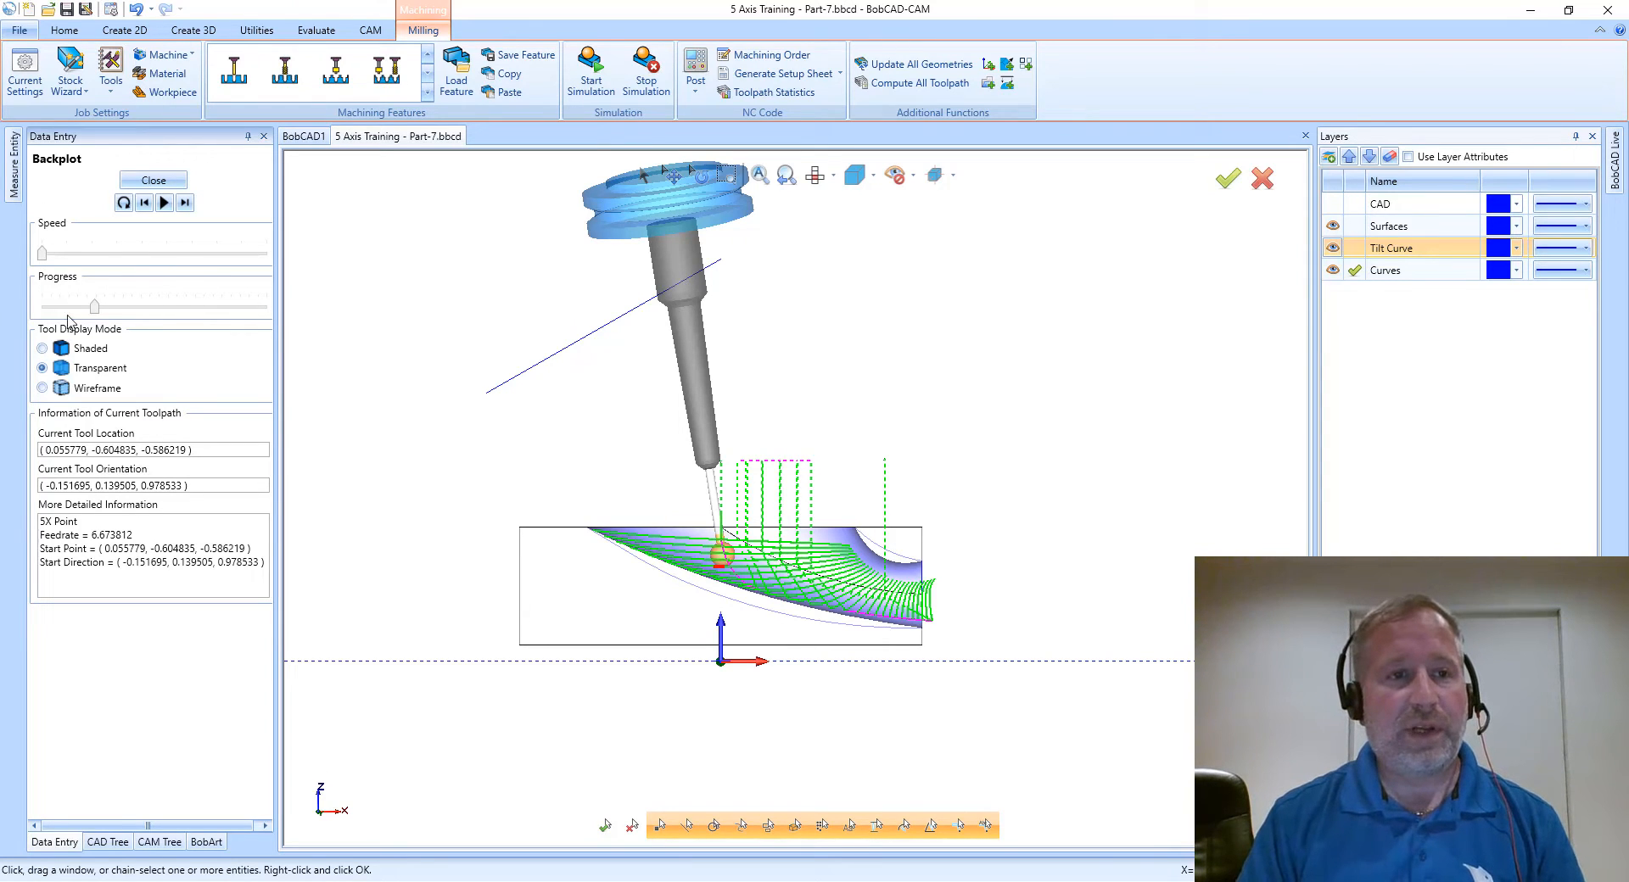
left_click_drag(94, 311, 182, 336)
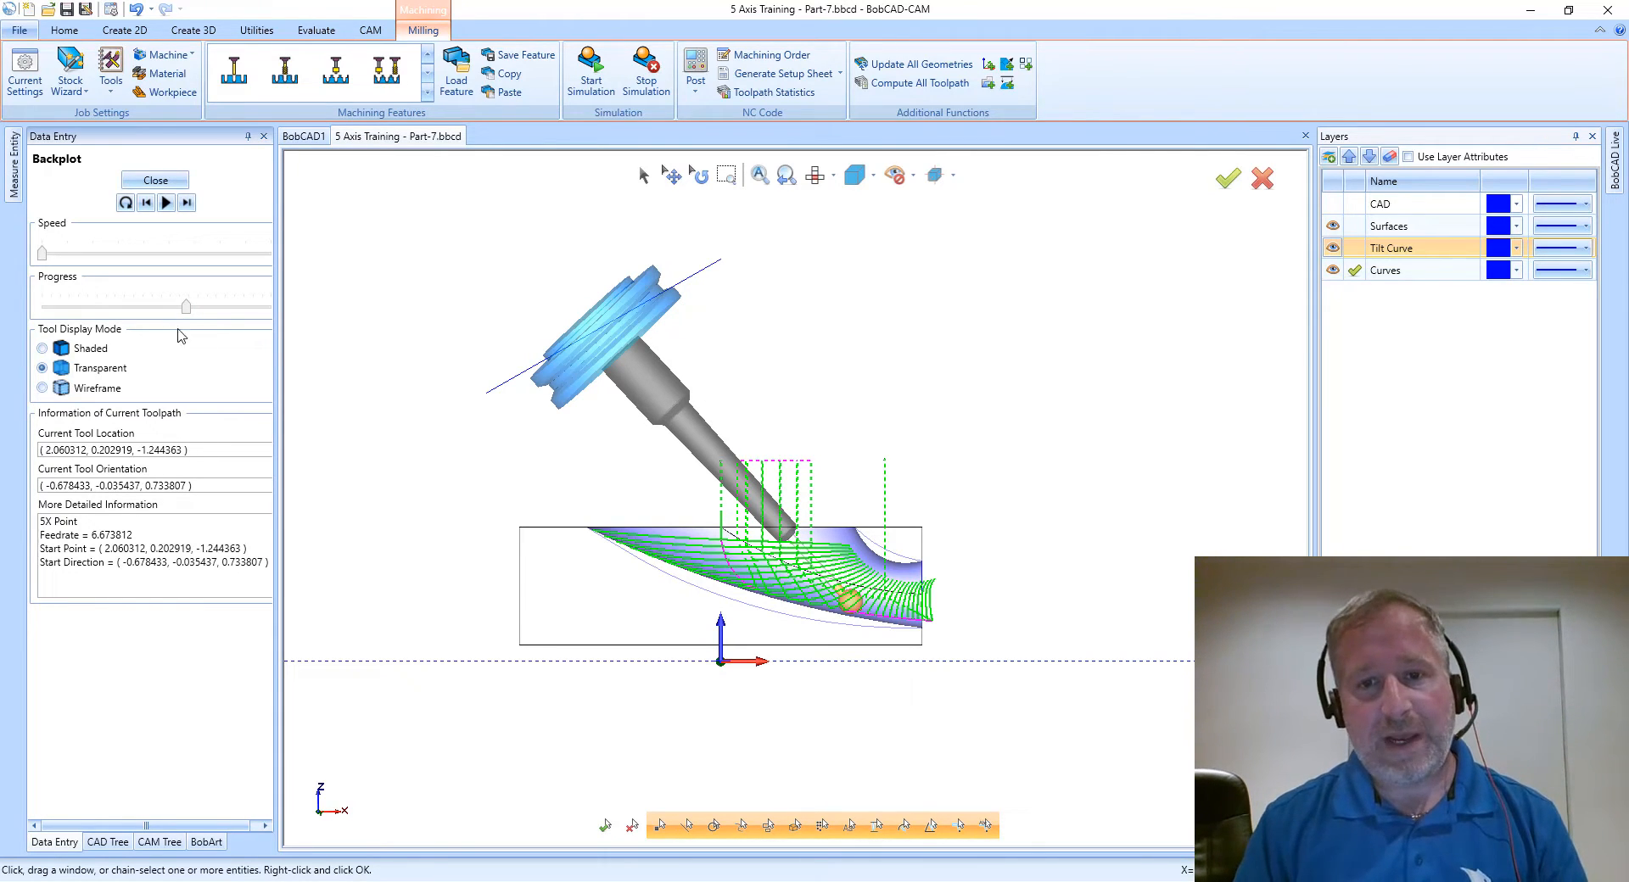
left_click_drag(188, 310, 196, 311)
left_click(192, 206)
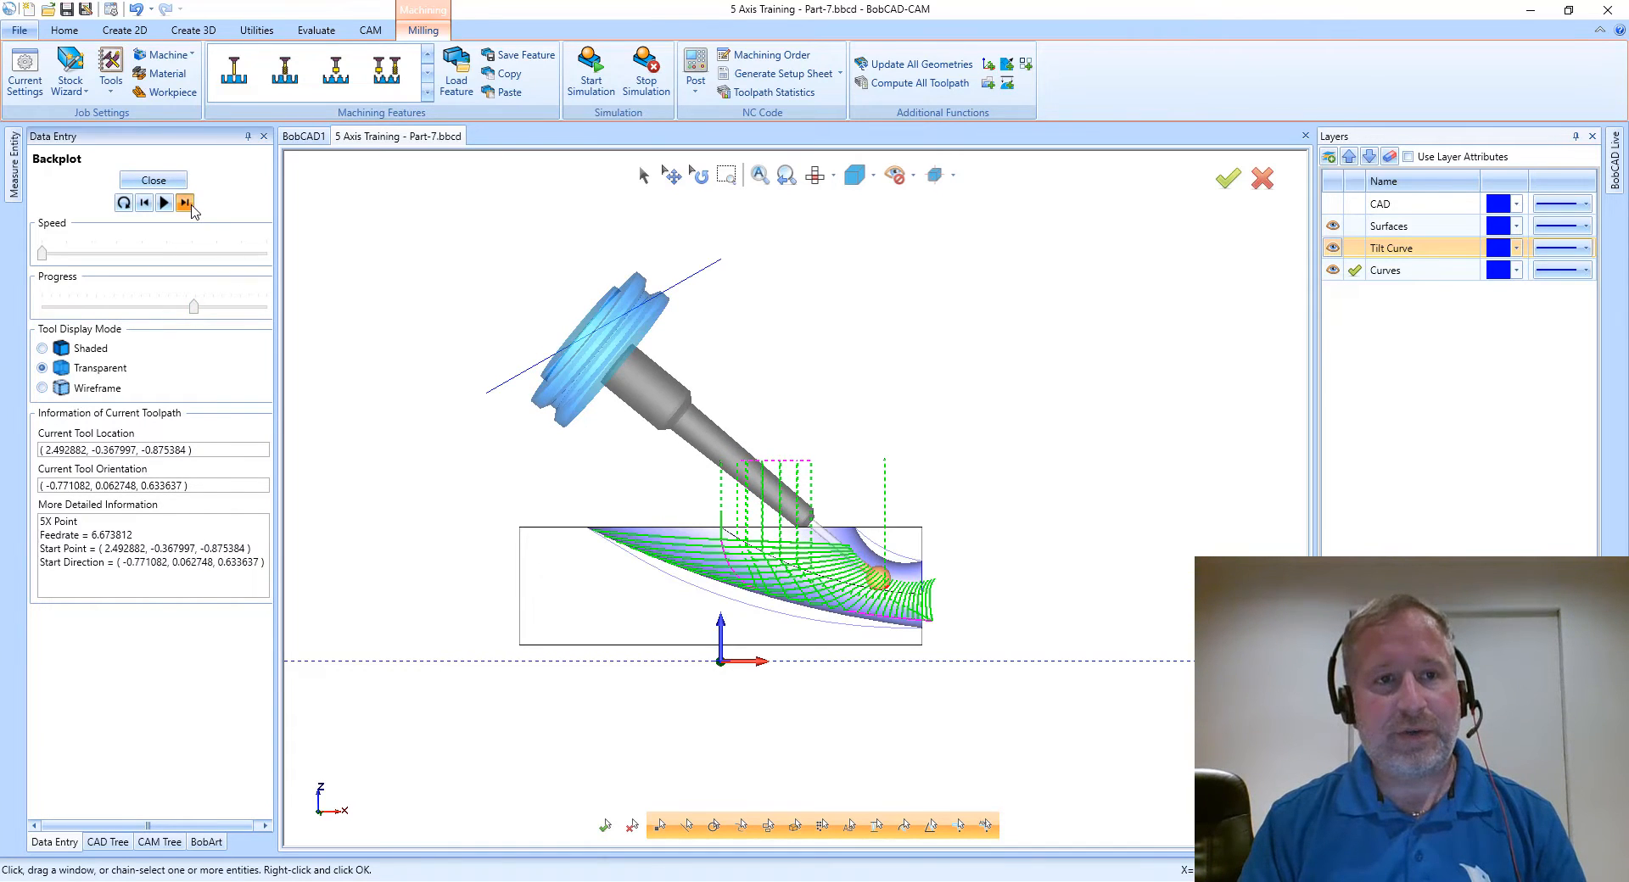
left_click(191, 205)
left_click(192, 206)
left_click(192, 205)
left_click(192, 206)
left_click(192, 205)
left_click(192, 205)
left_click(192, 205)
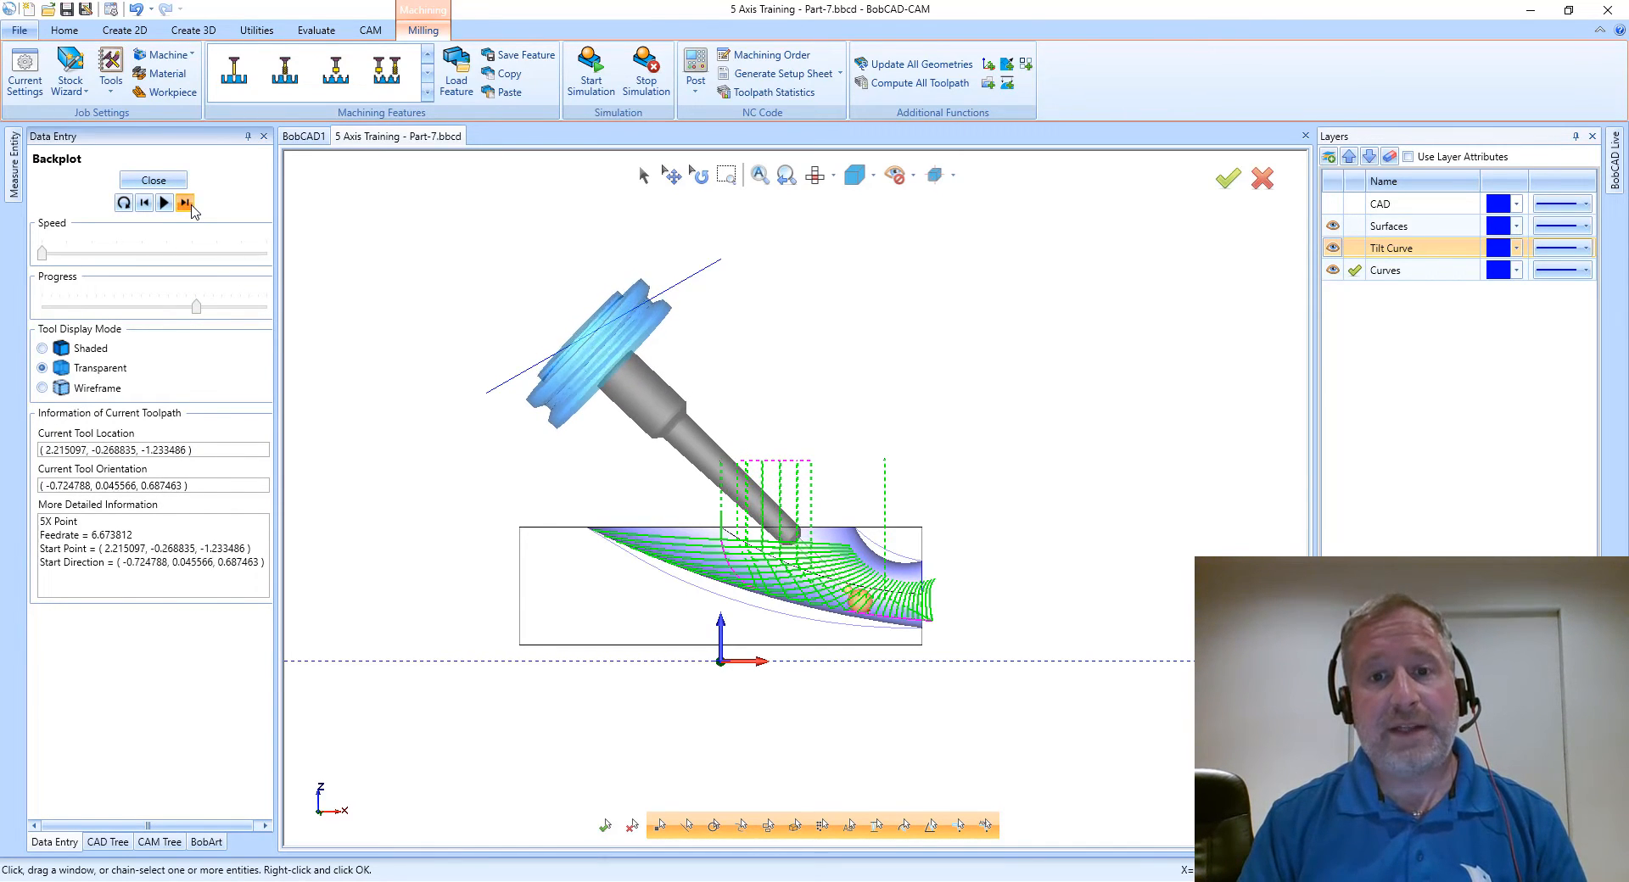
- Step the backplot forward through the pass near the side opening and examine the lollipop tool close up against the port wall
left_click(192, 206)
left_click(191, 205)
left_click(191, 206)
left_click(192, 205)
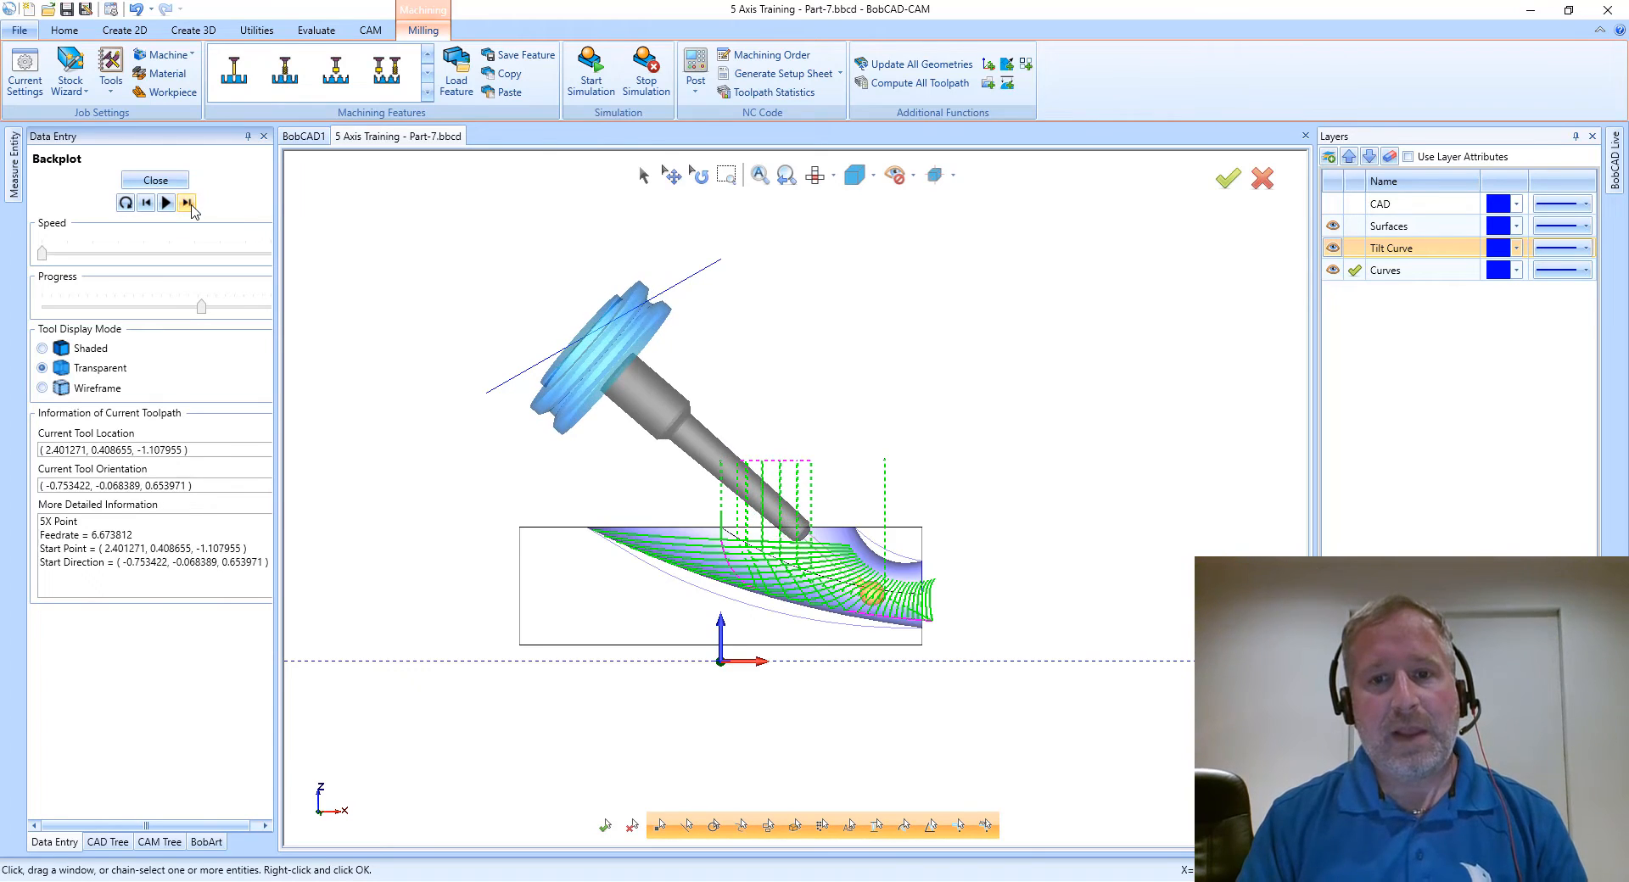
left_click(192, 205)
left_click(192, 205)
scroll(779, 617, "up", 4)
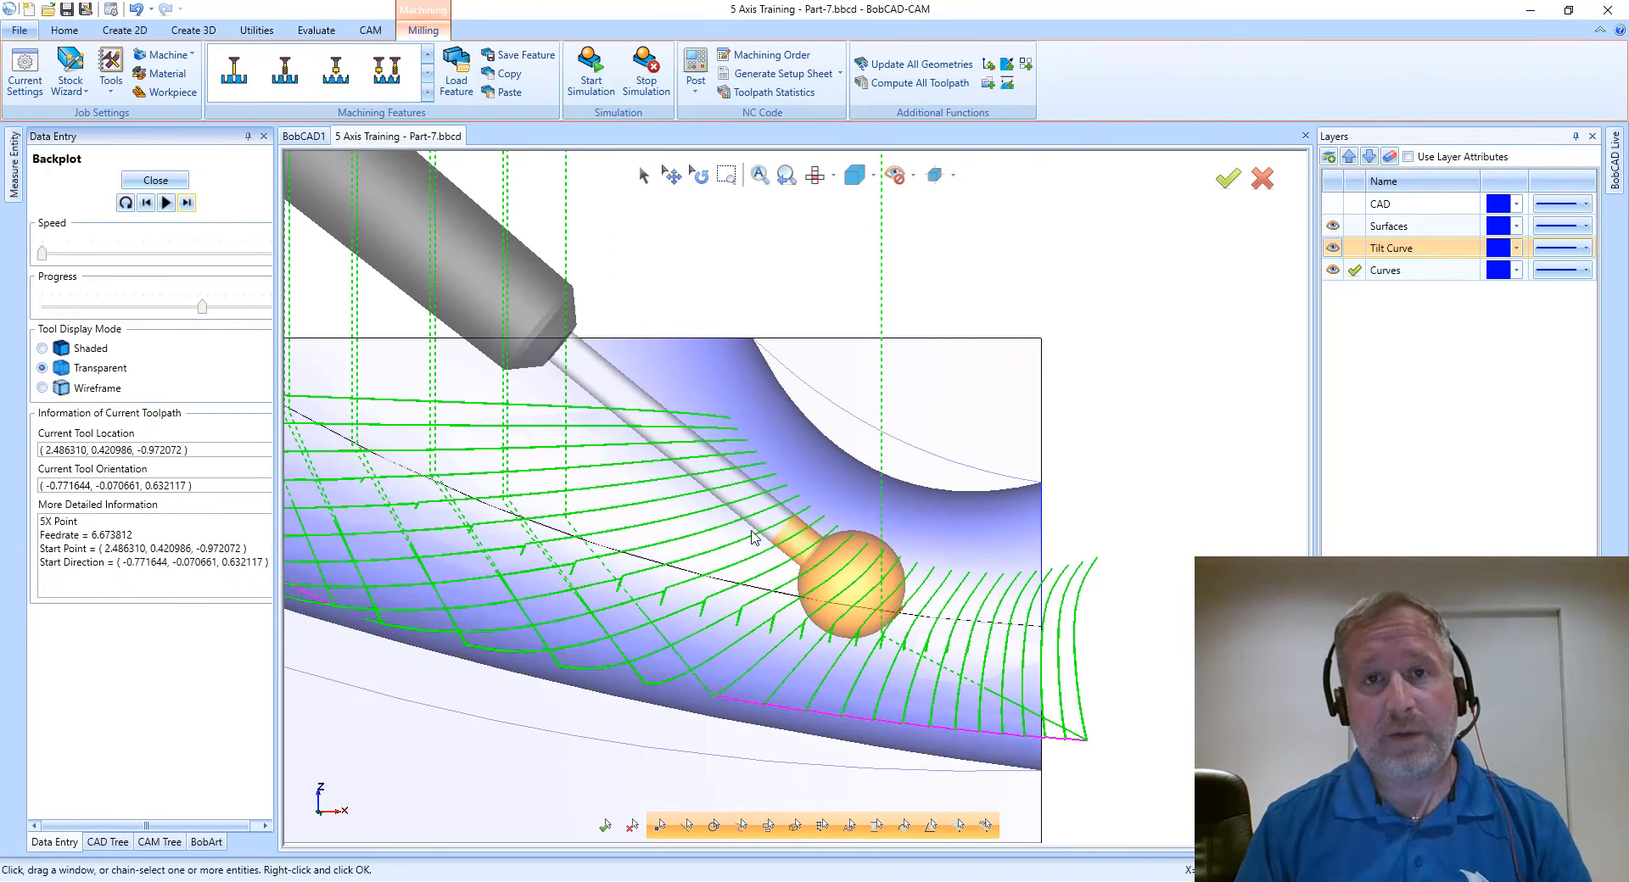
middle_click_drag(748, 450, 806, 445)
scroll(564, 561, "up", 7)
middle_click_drag(575, 585, 614, 554)
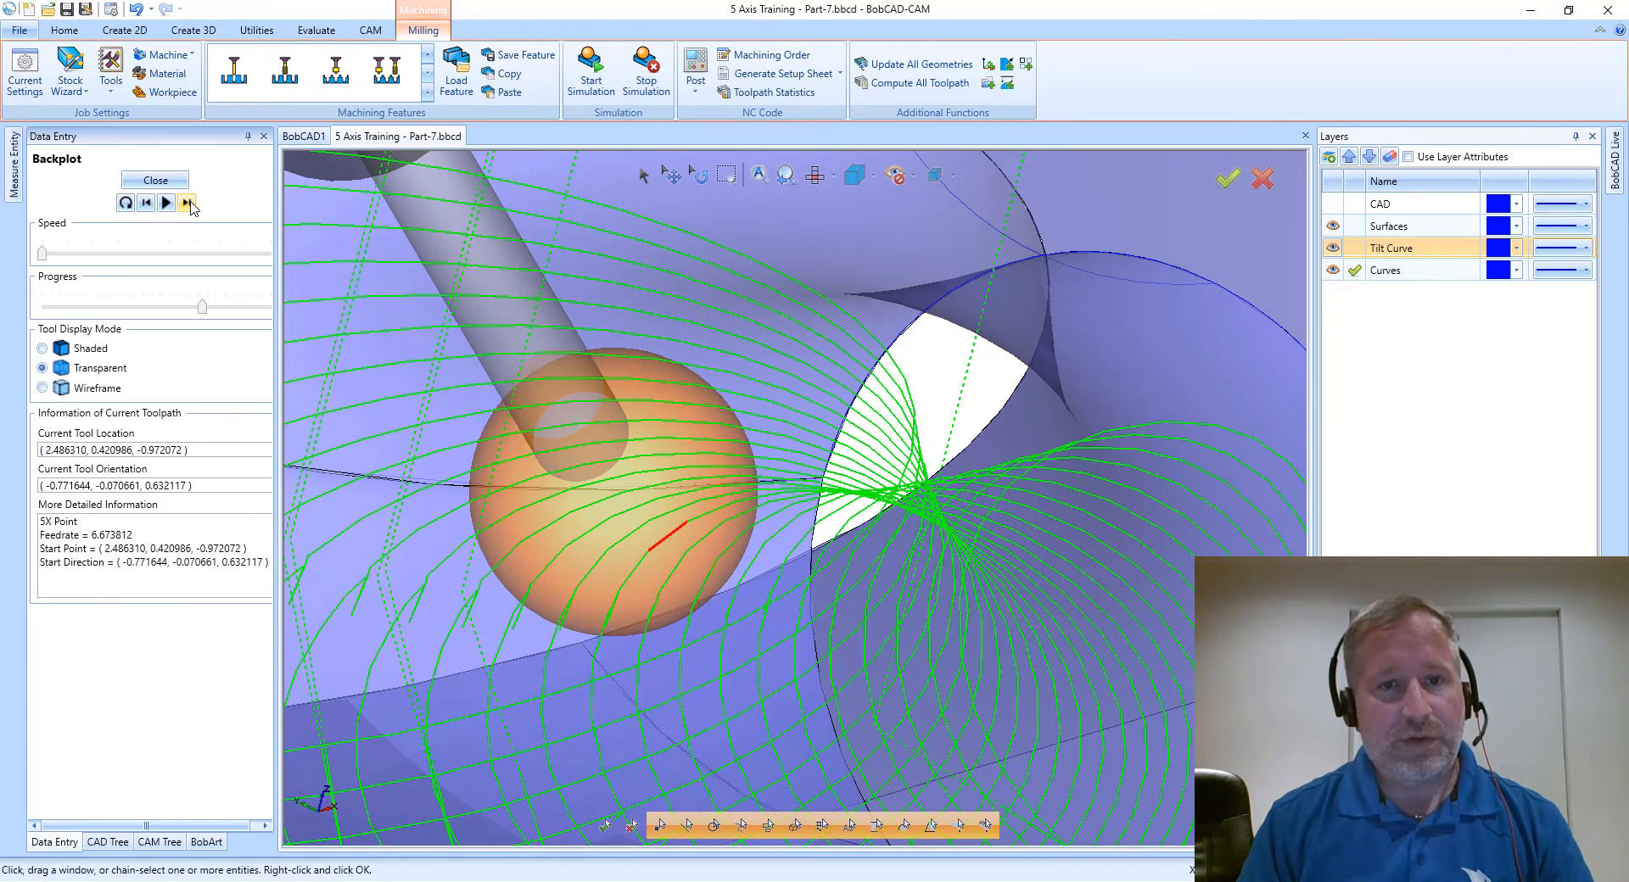
- Step the backplot forward and backward across the short kink in the pass to check how the tool moves there
left_click(188, 204)
left_click(187, 203)
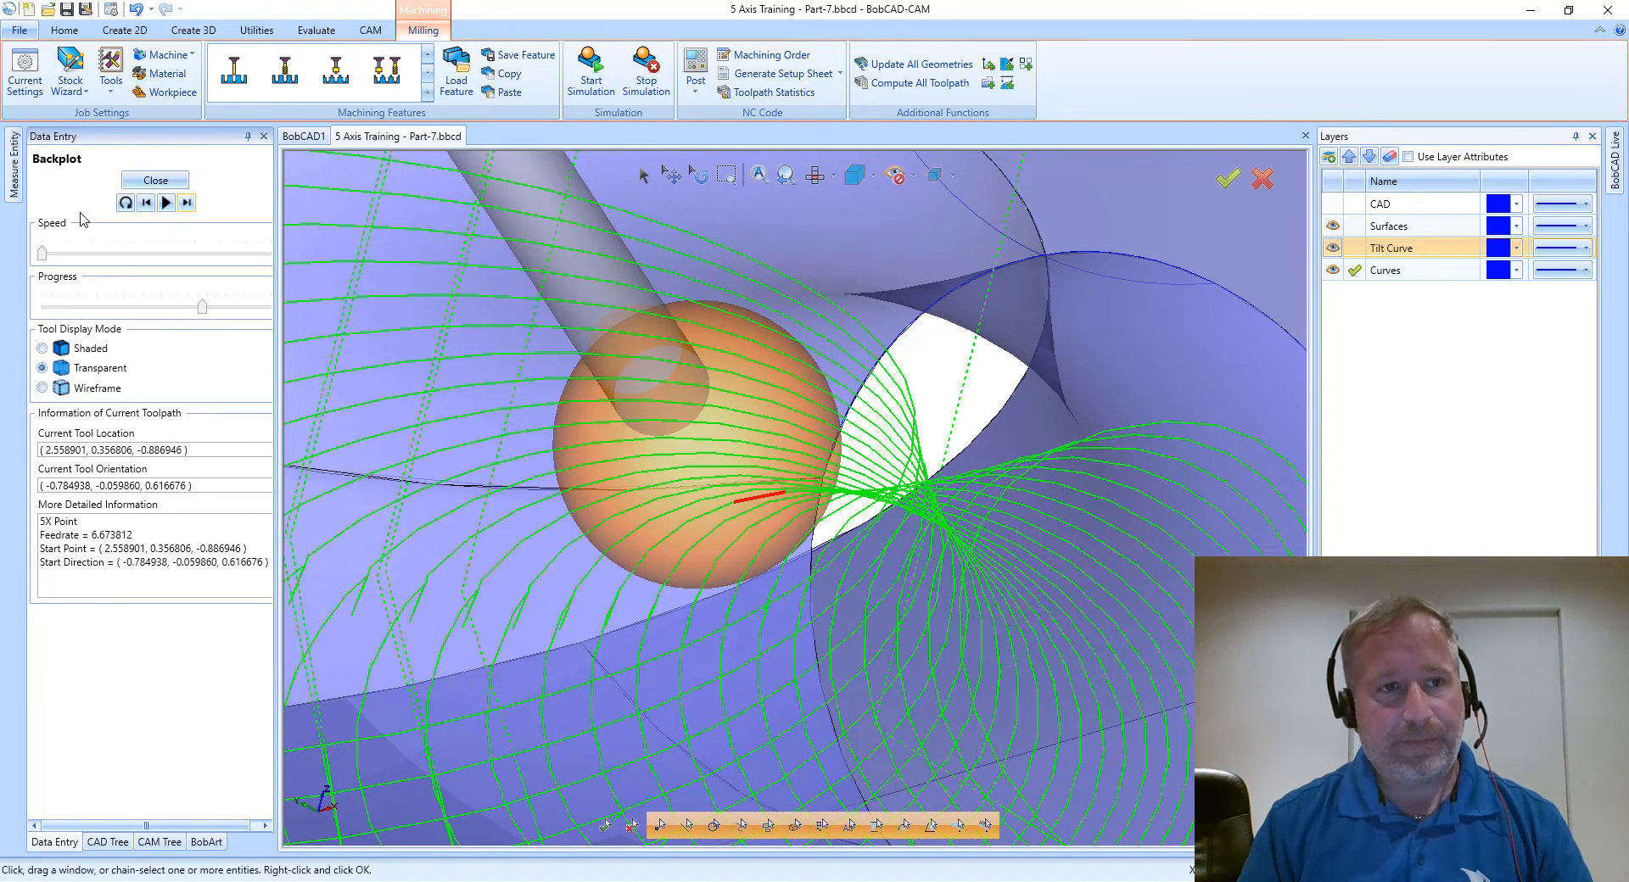
left_click(145, 202)
left_click(145, 209)
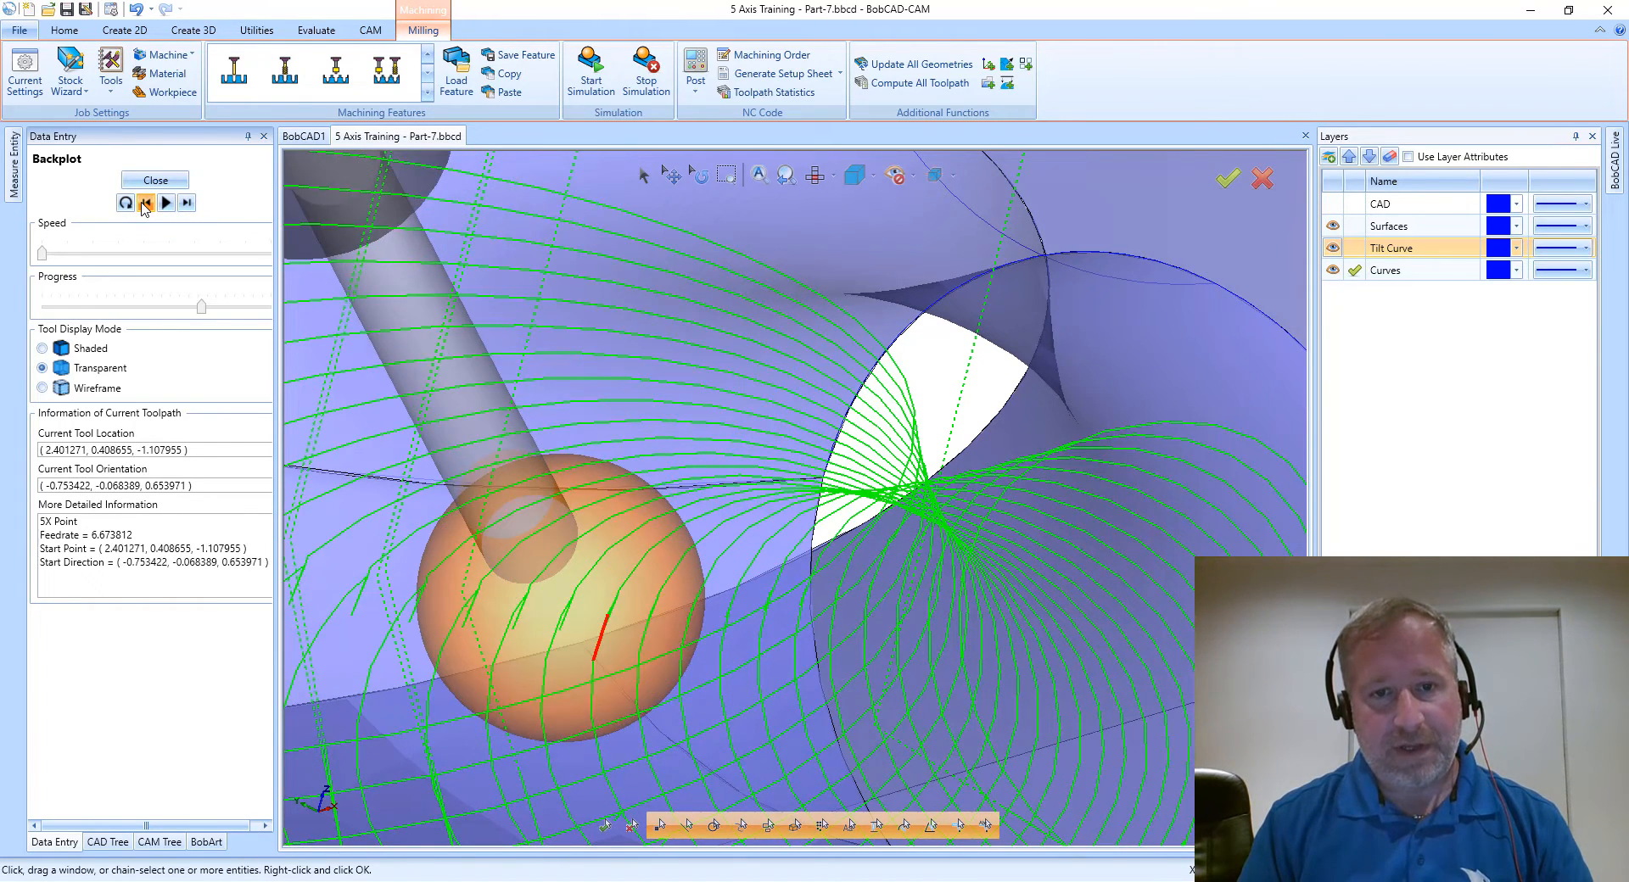
left_click(145, 209)
left_click(145, 208)
left_click(145, 208)
left_click(190, 203)
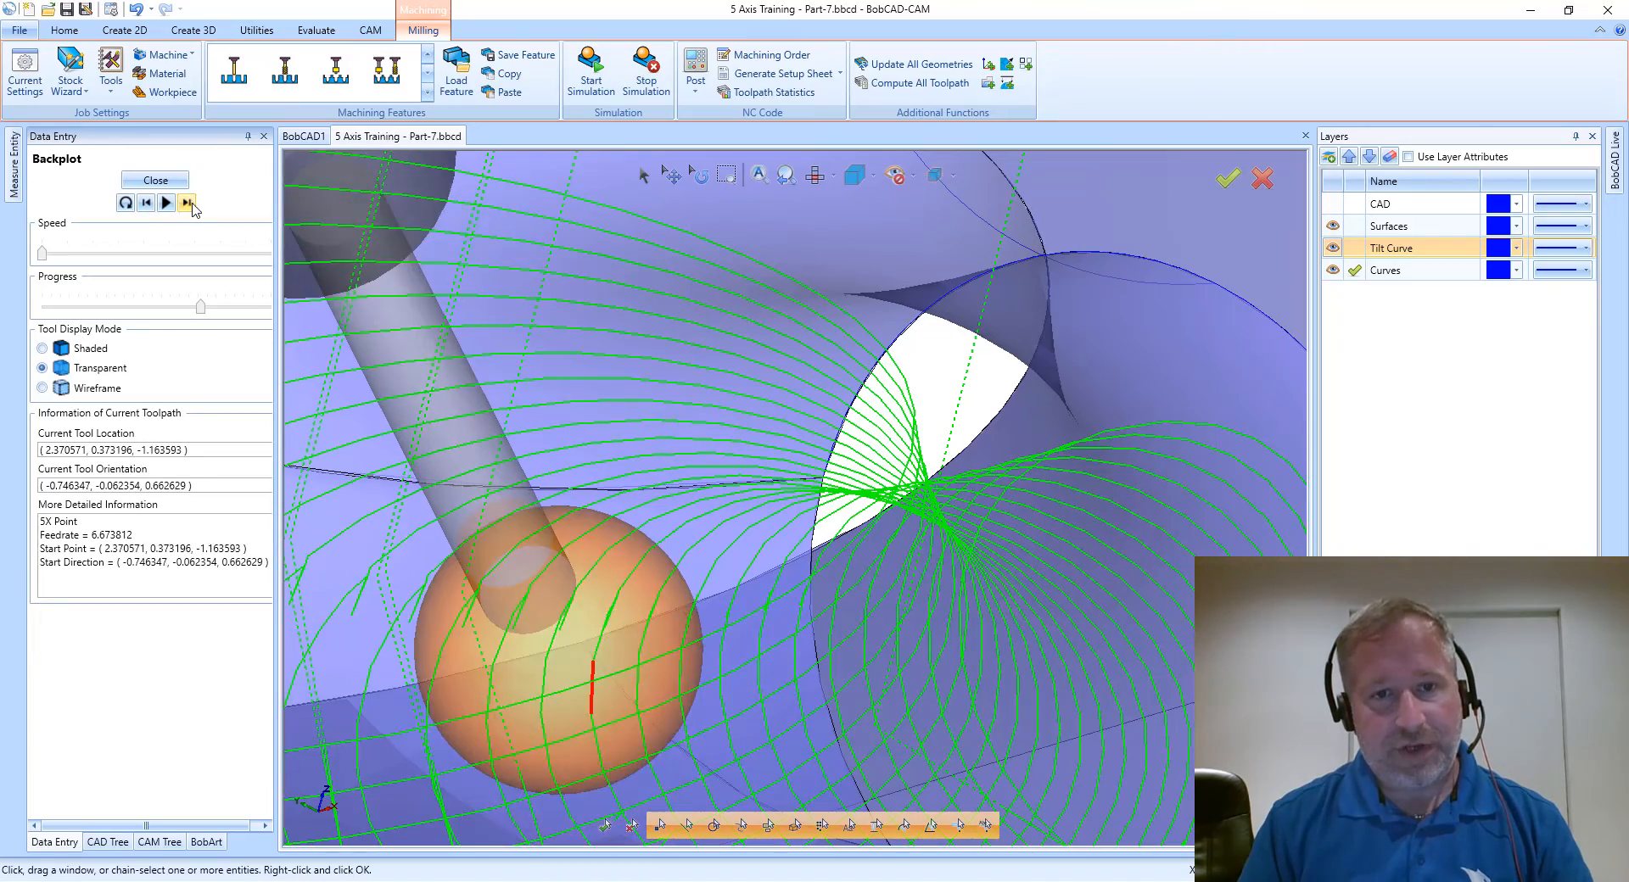
left_click(190, 204)
left_click(190, 204)
left_click(190, 204)
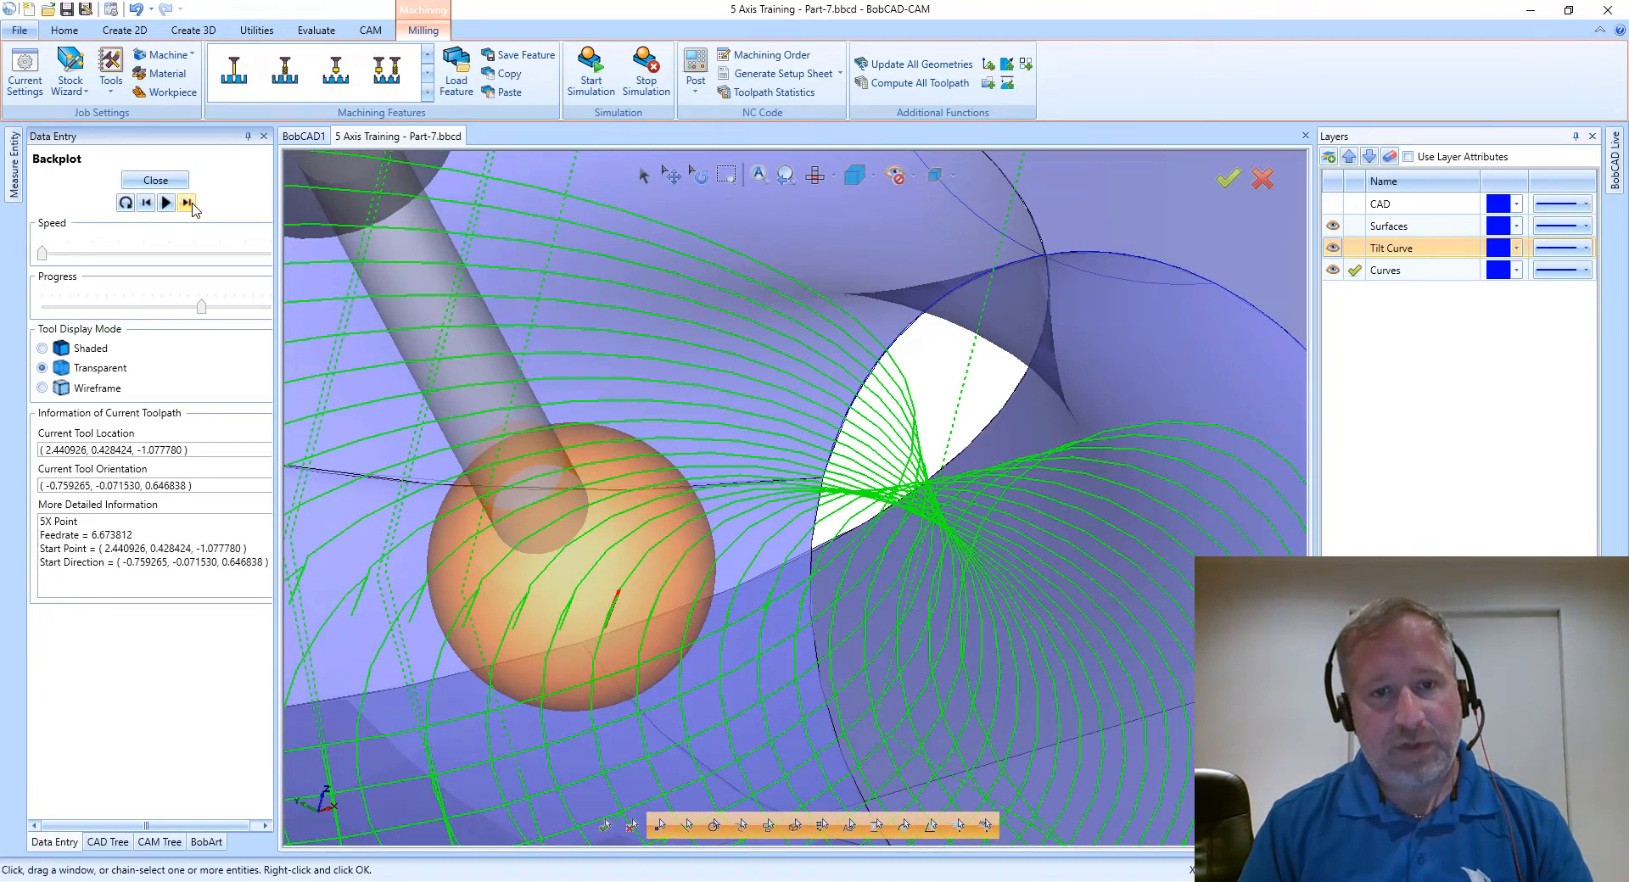
- Advance the backplot toward the side opening and check the tool and holder position relative to the whole block
middle_click_drag(364, 596, 607, 581)
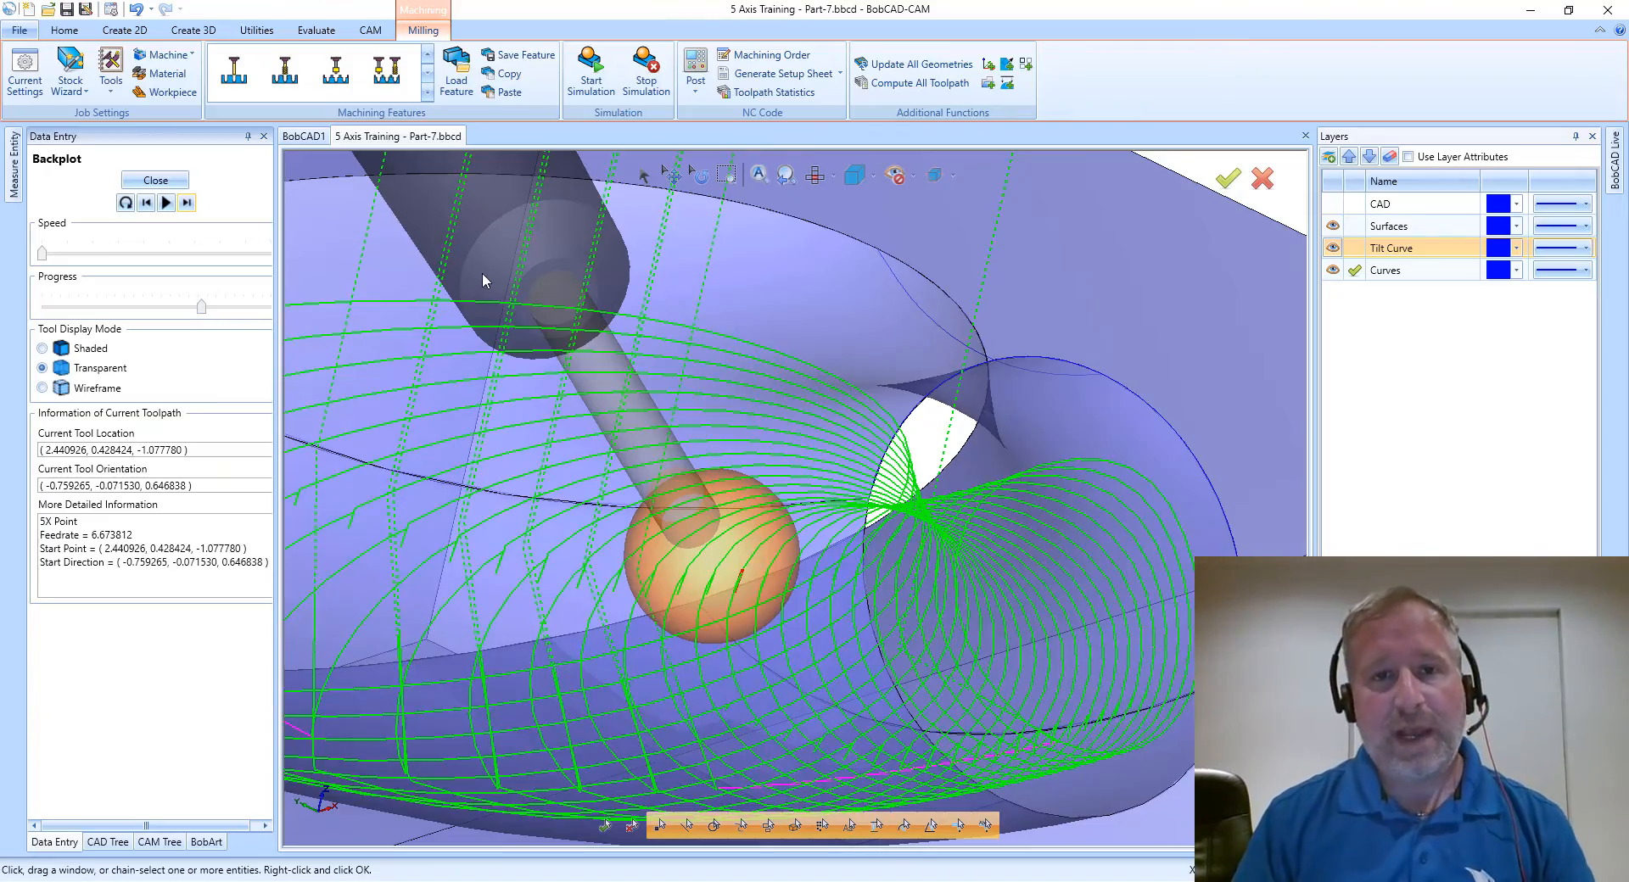
middle_click_drag(481, 273, 575, 393)
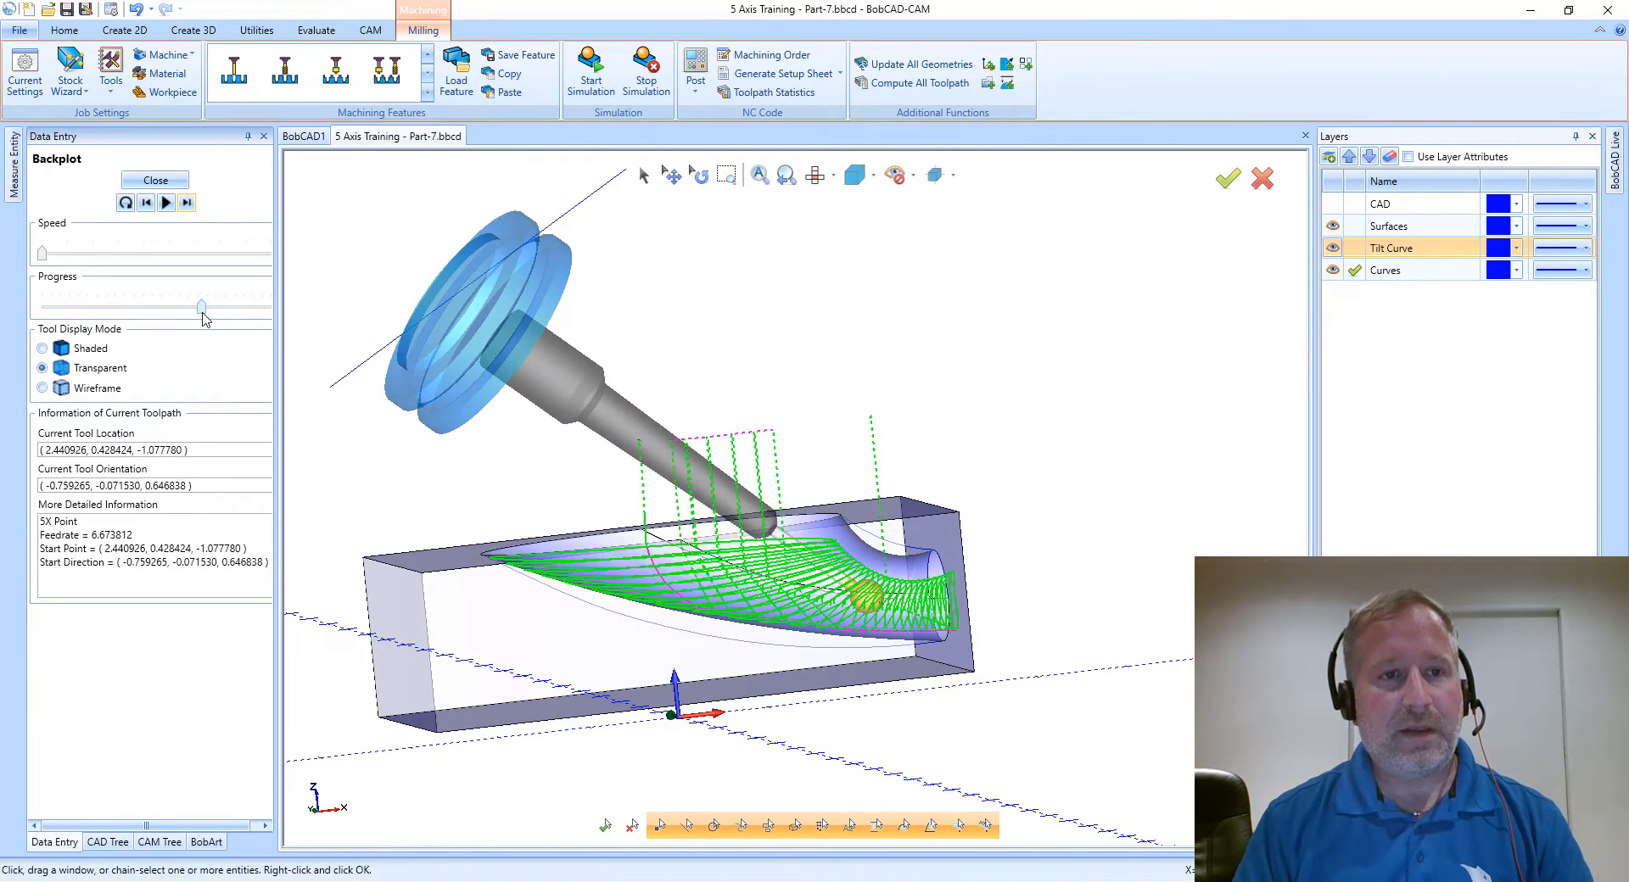
left_click_drag(202, 317, 230, 323)
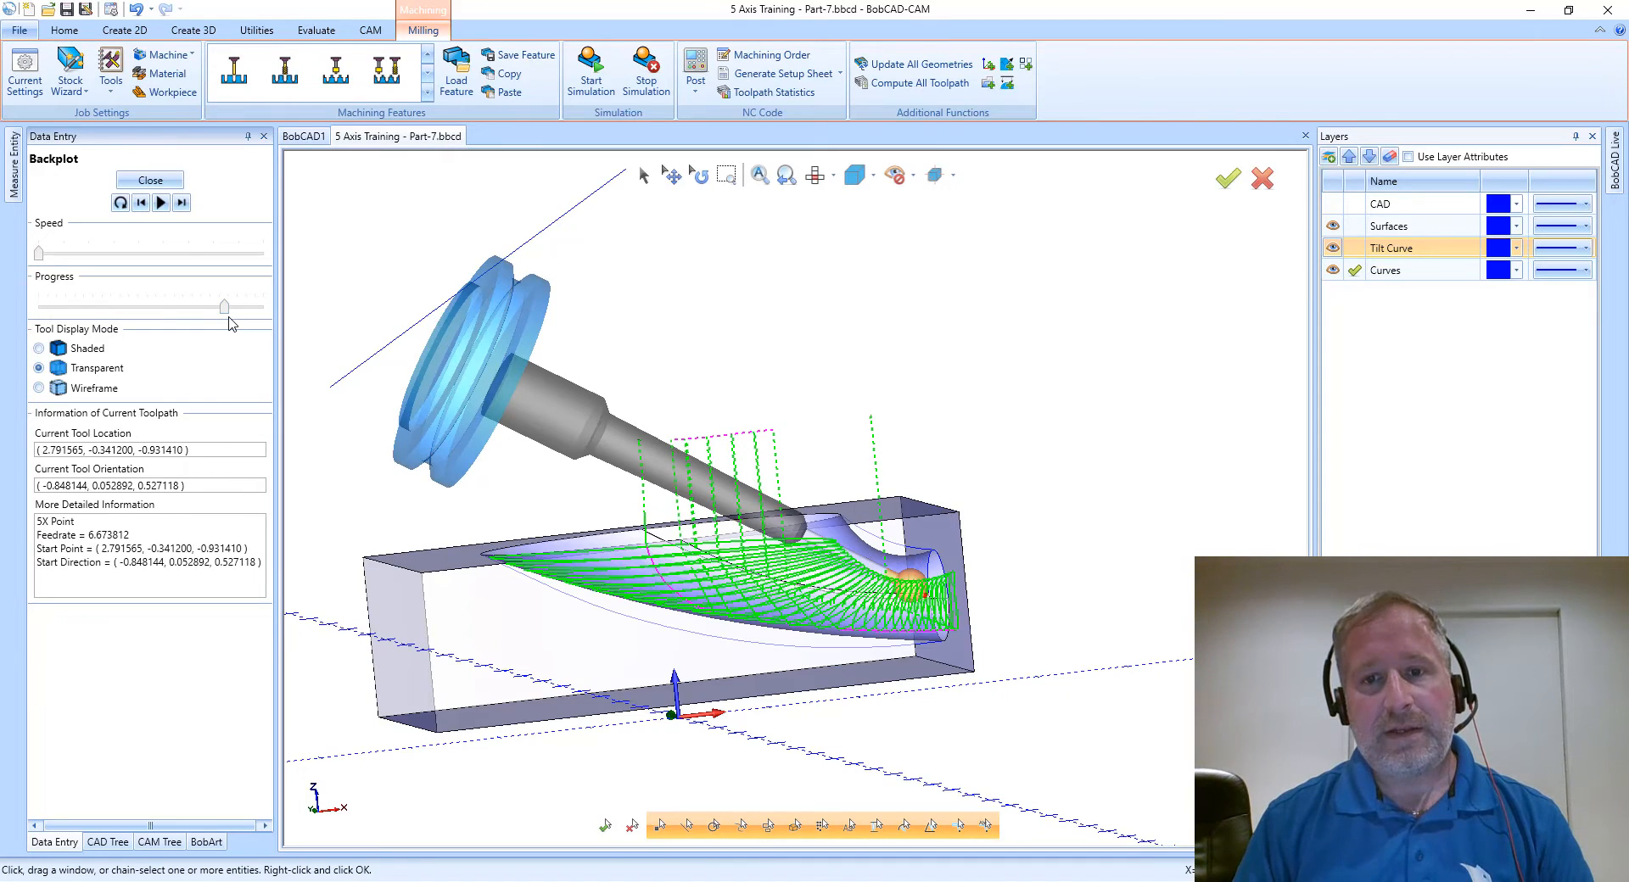
middle_click_drag(634, 613, 617, 600)
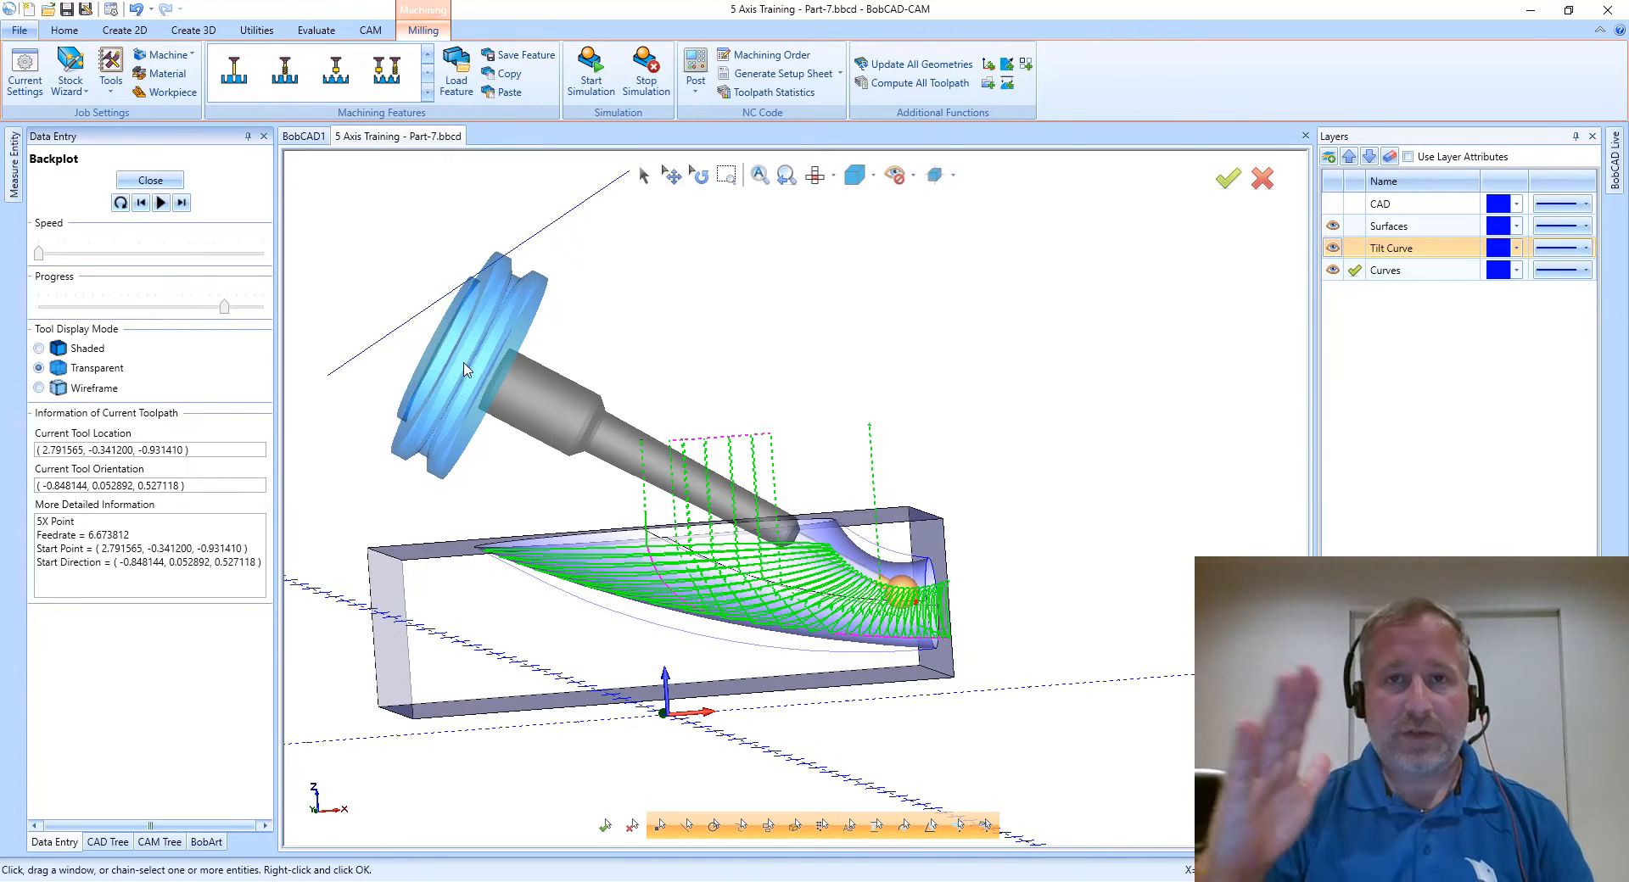
- Close the backplot and examine the kinks in the toolpath passes close up, with the model displayed in wireframe
left_click(150, 180)
middle_click_drag(661, 495, 684, 564)
scroll(683, 579, "up", 5)
scroll(683, 580, "up", 3)
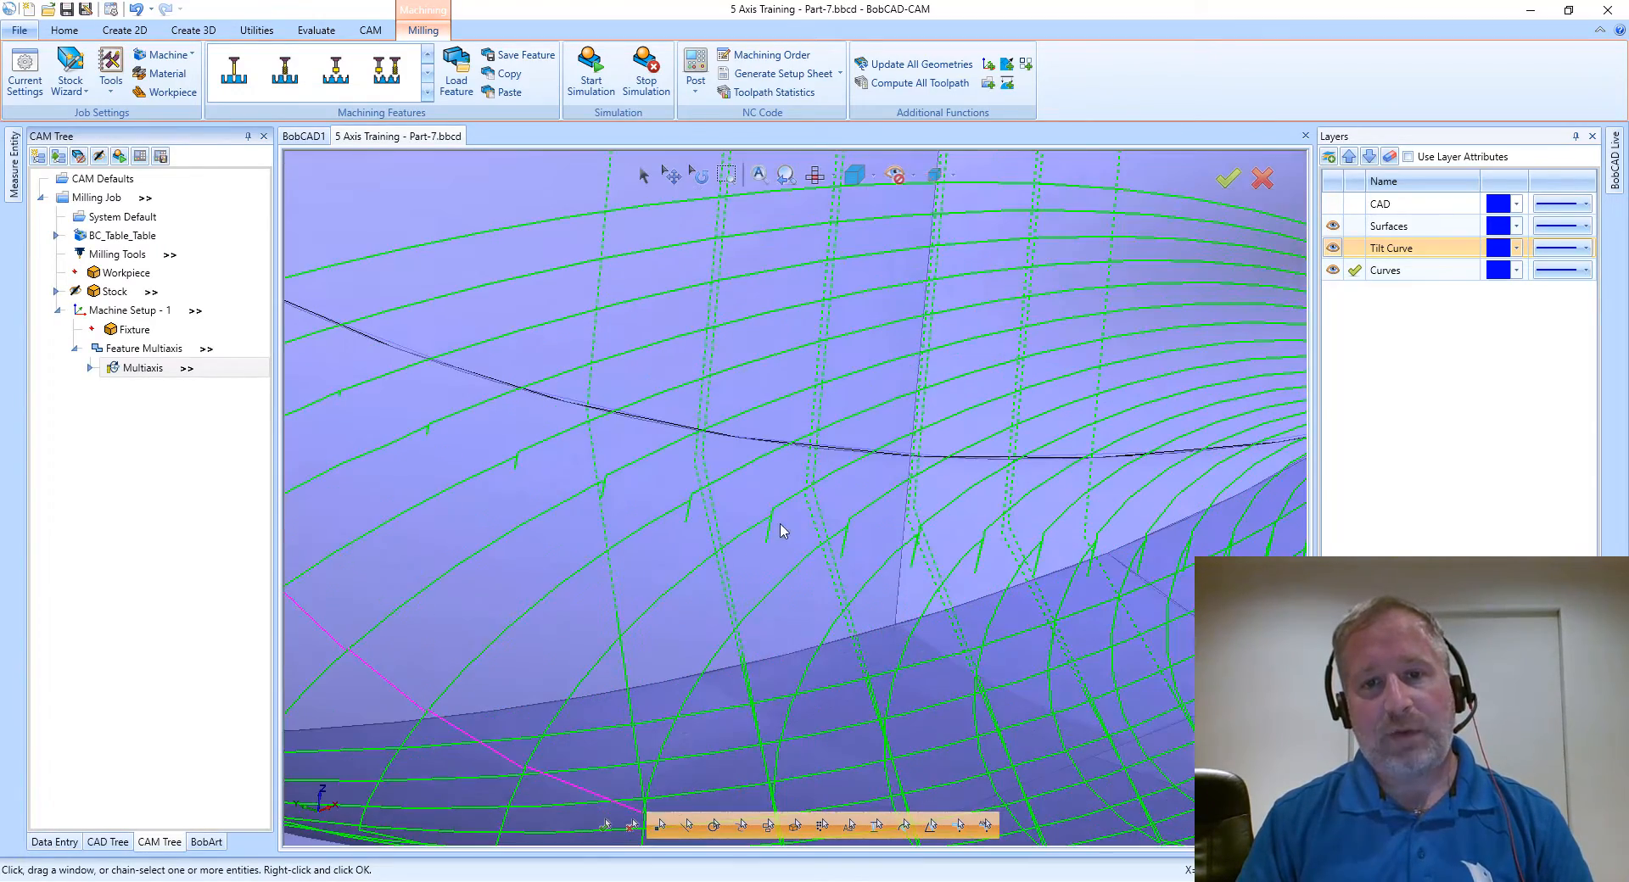
scroll(797, 564, "up", 3)
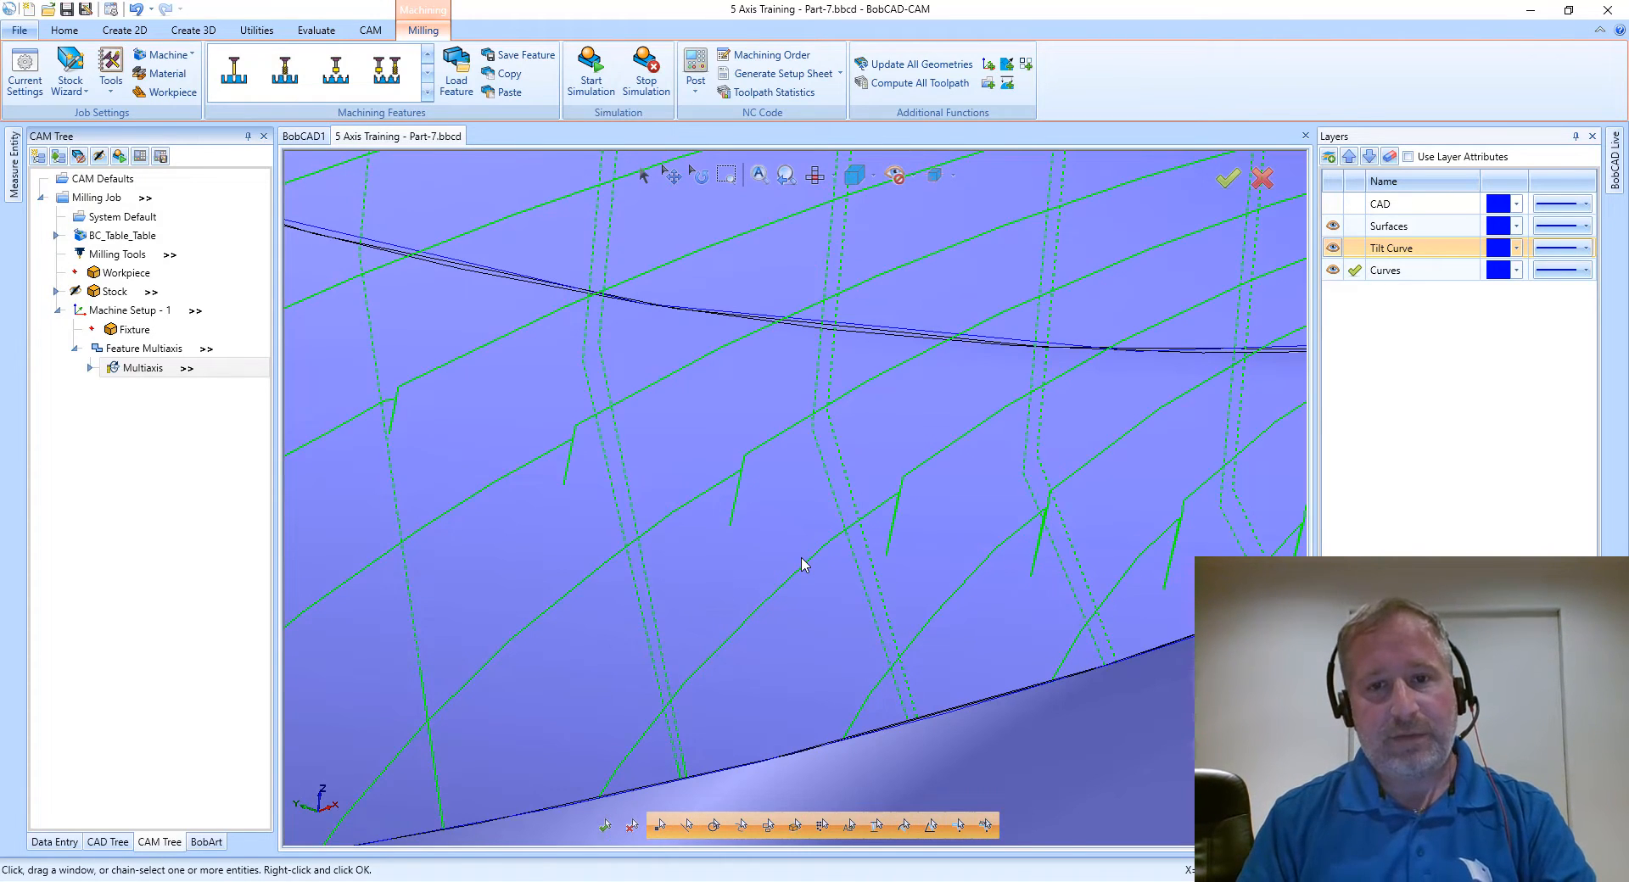
key("ctrl+w")
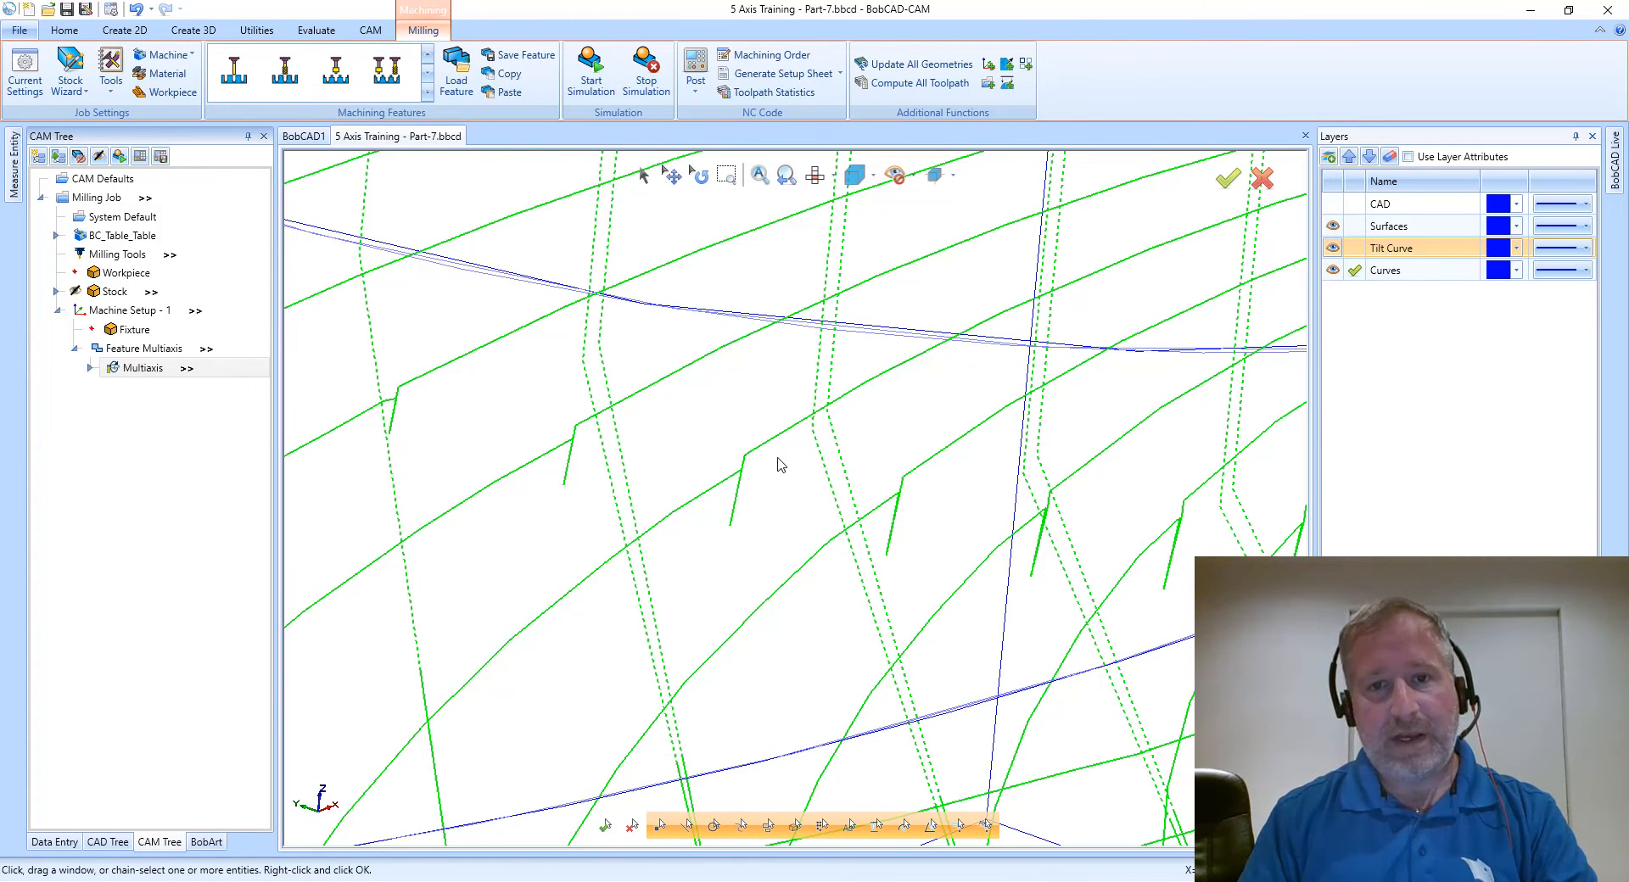
scroll(993, 501, "down", 8)
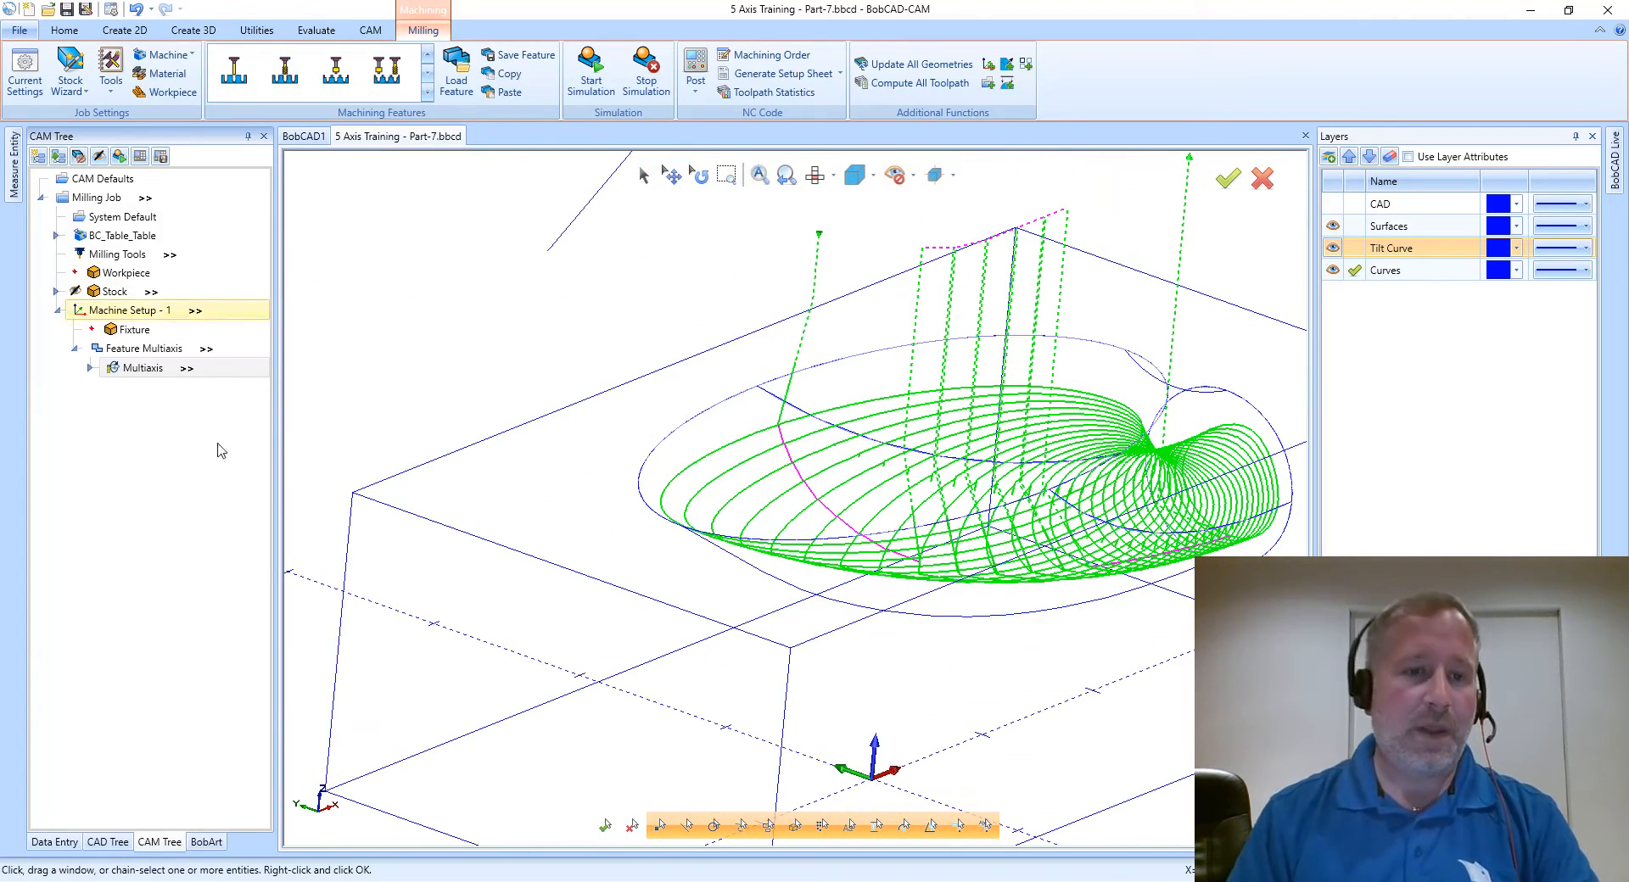
- Set the Multiaxis operation's step over calculation method to Exact in the advanced surface quality options and recompute the toolpath
right_click(154, 377)
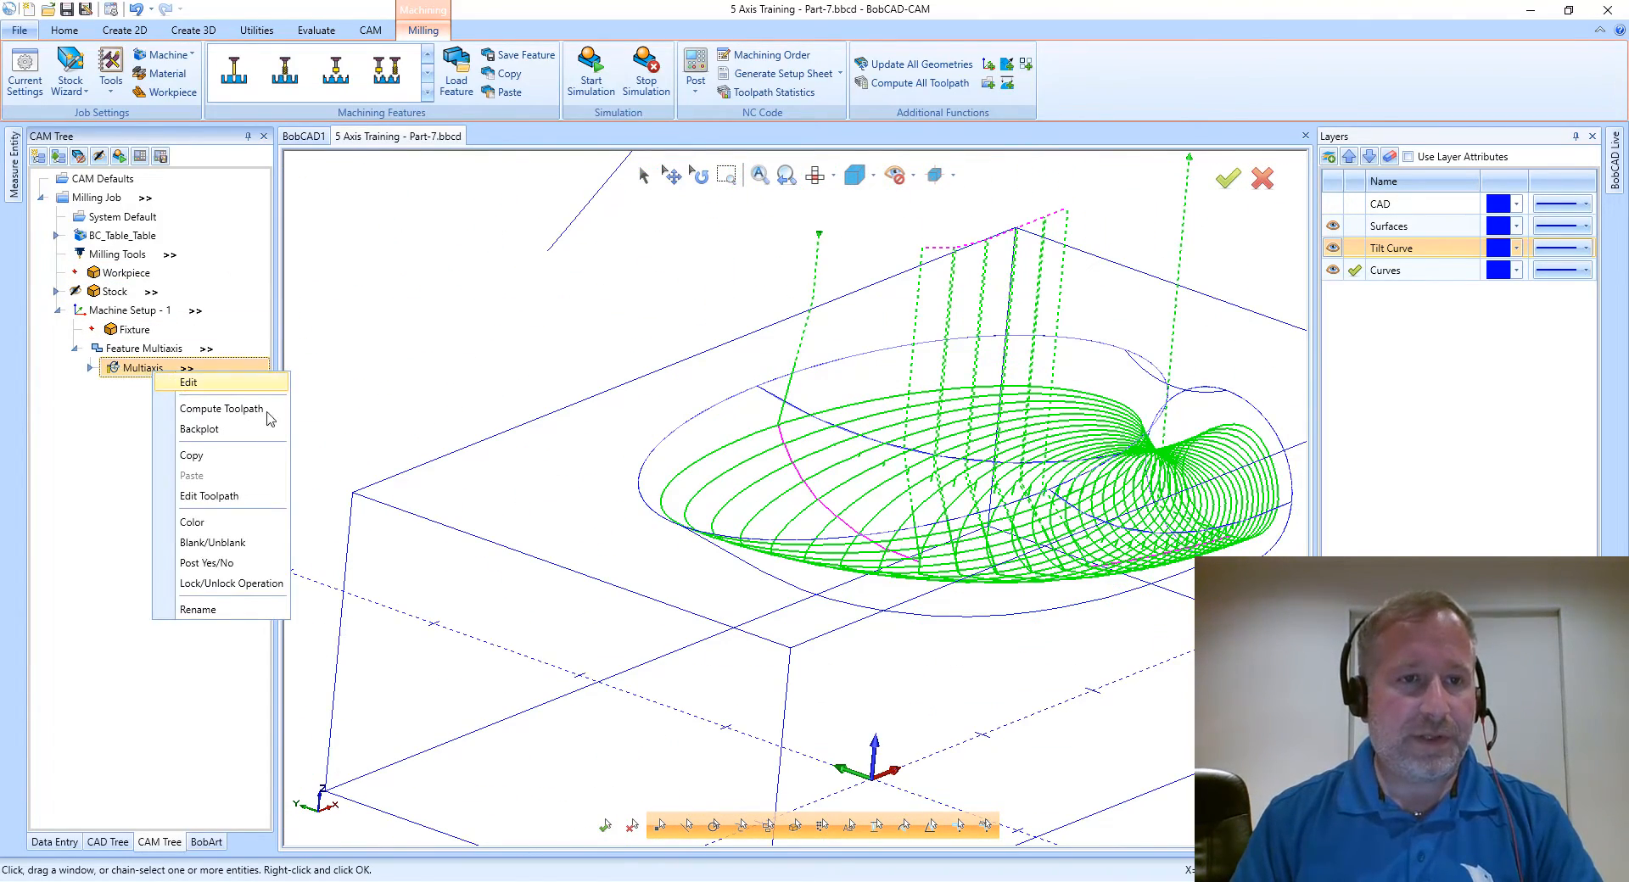
left_click(190, 383)
left_click(477, 239)
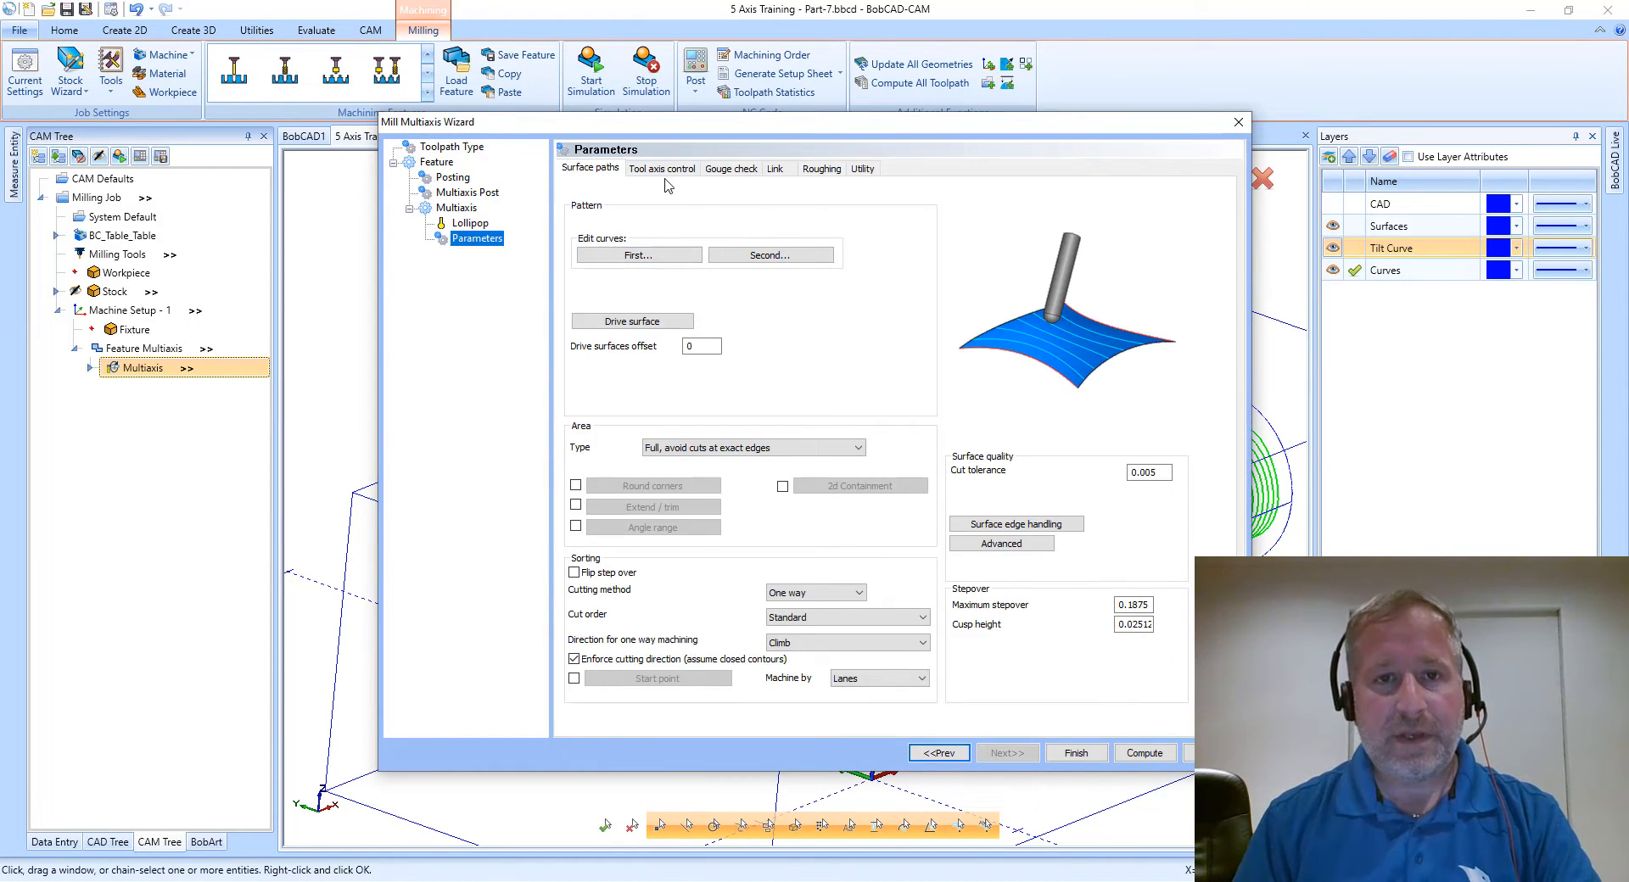
left_click(659, 170)
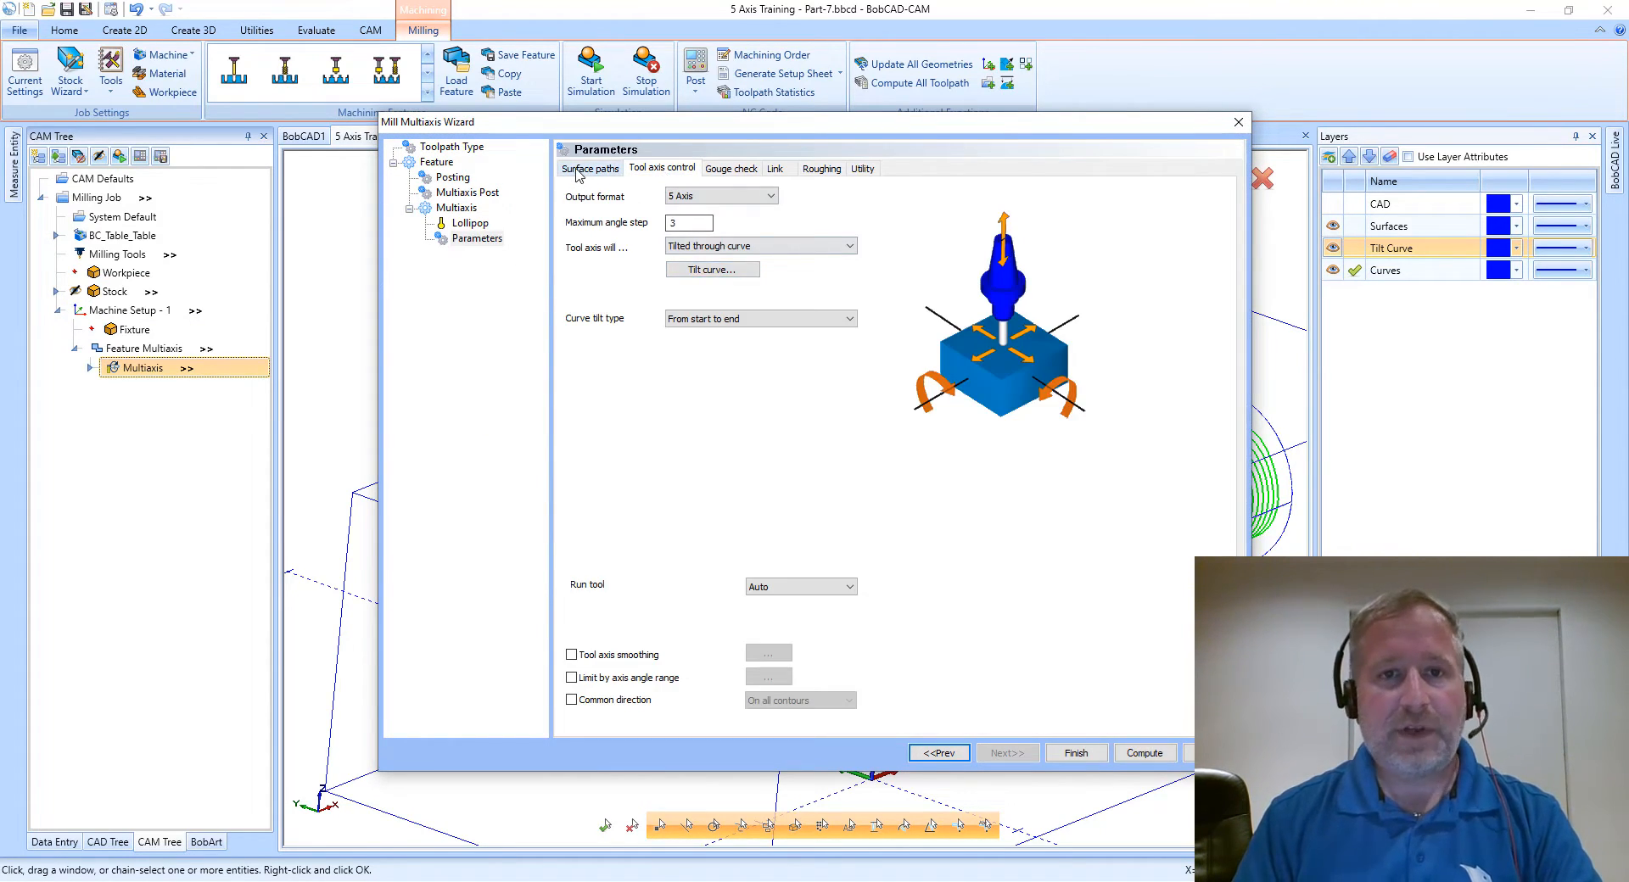
left_click(584, 168)
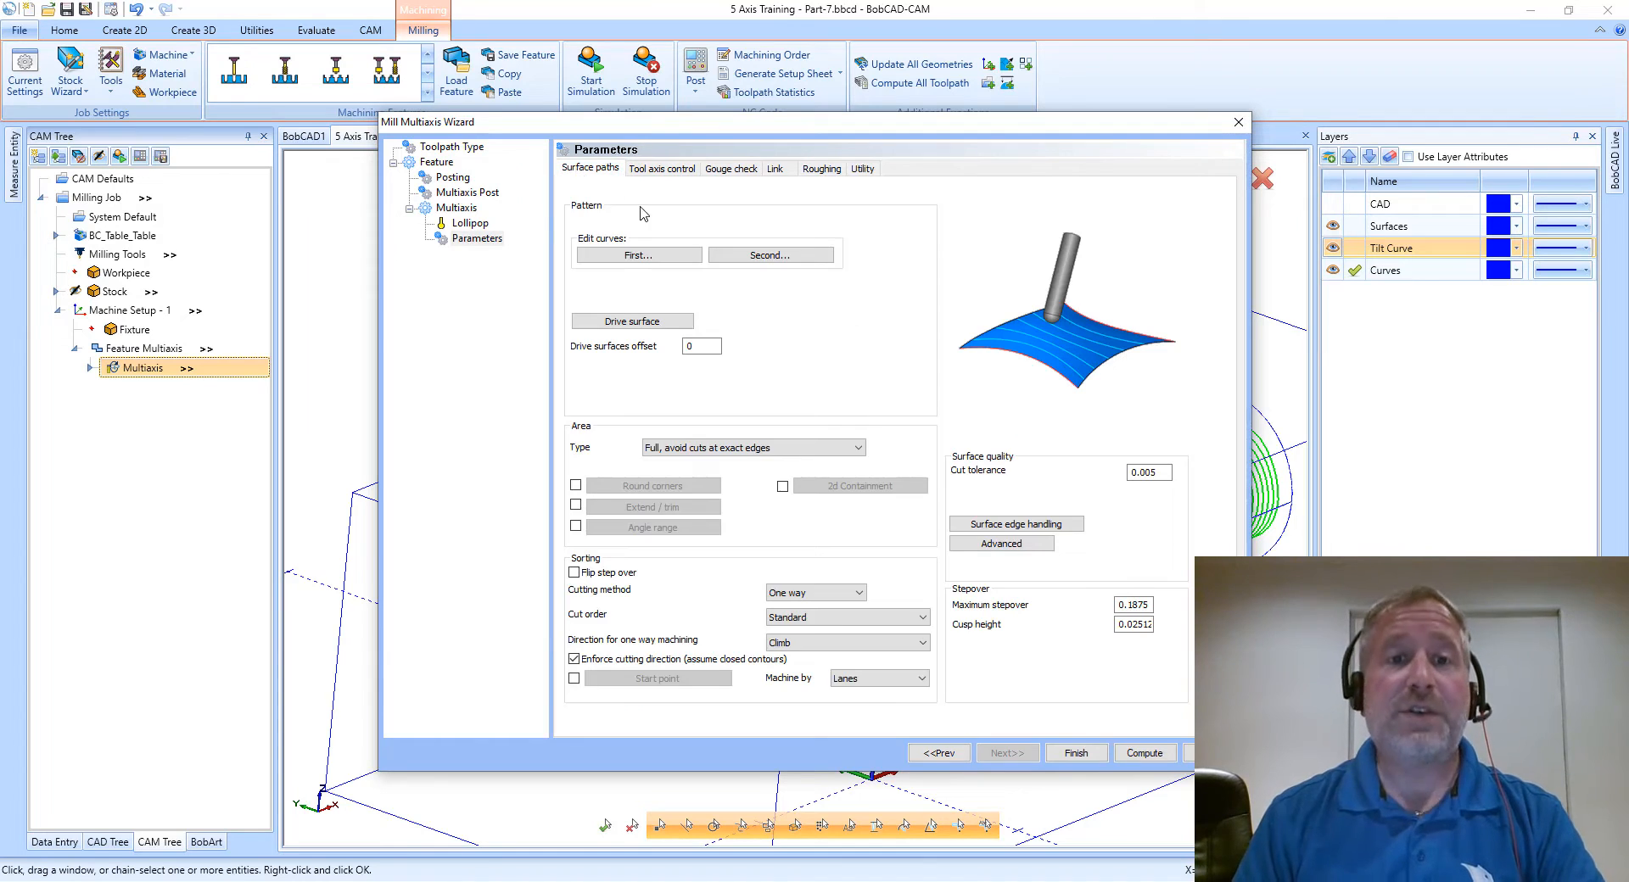
left_click(975, 547)
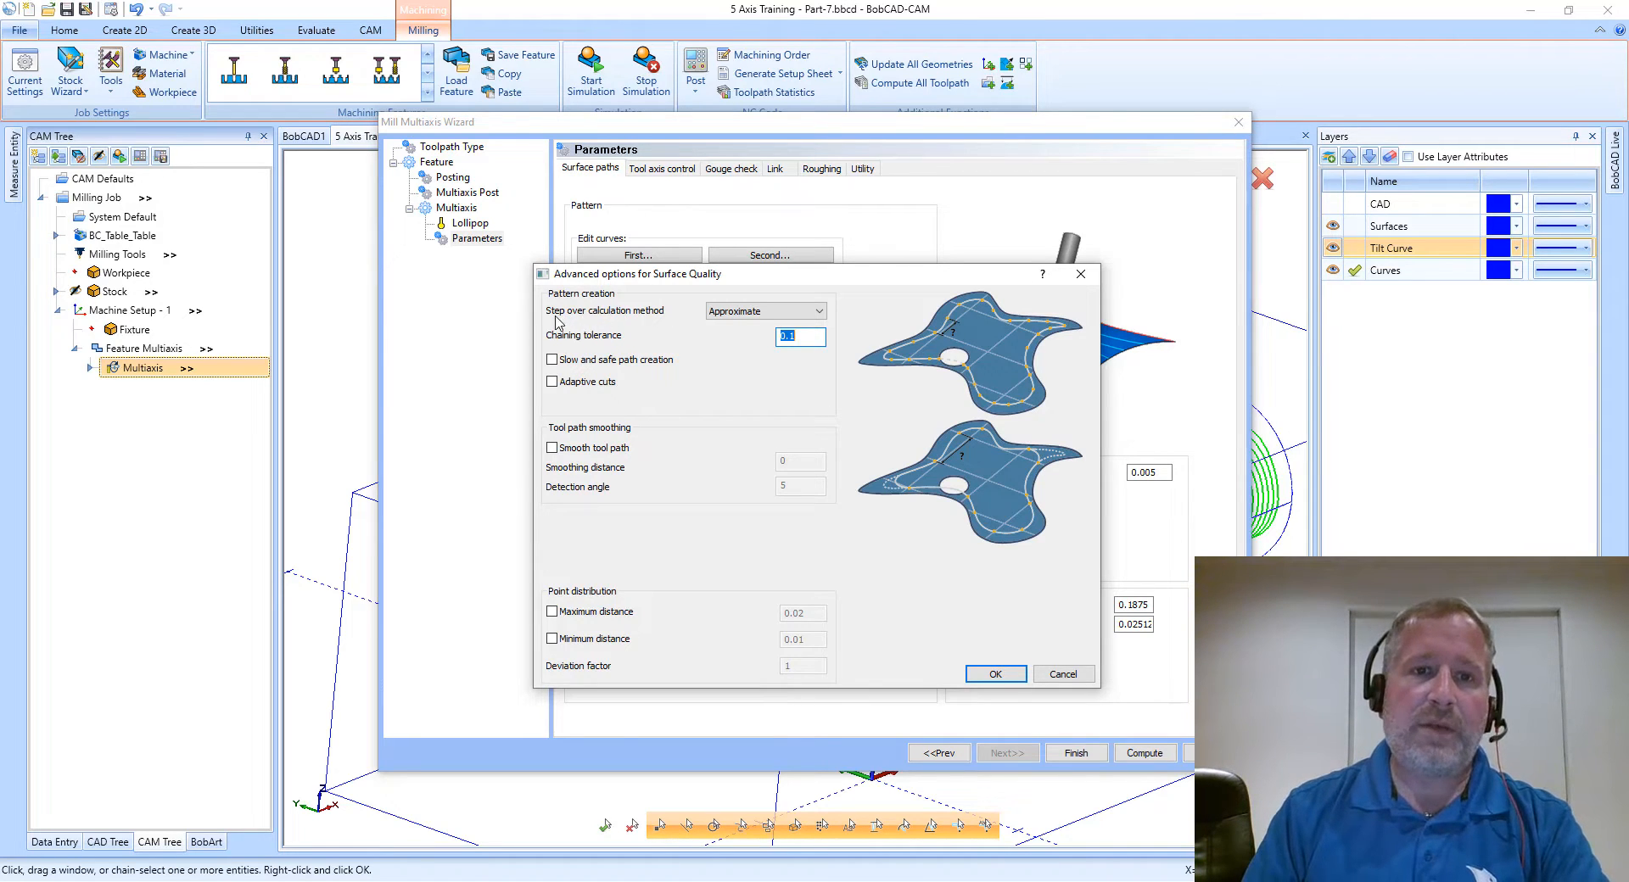
left_click(734, 313)
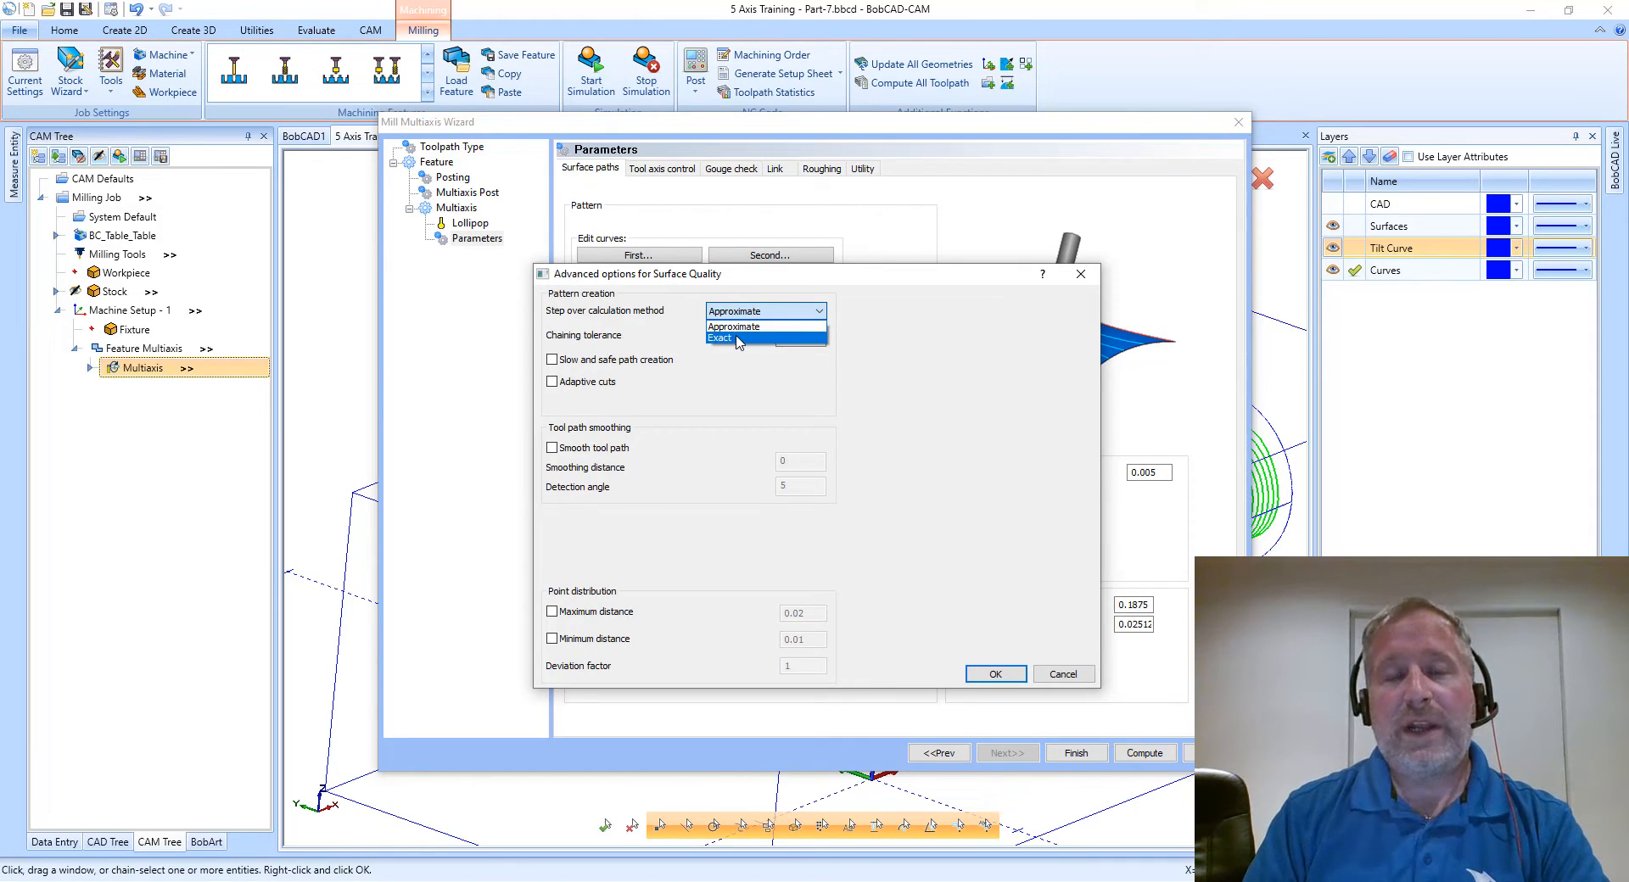
left_click(721, 338)
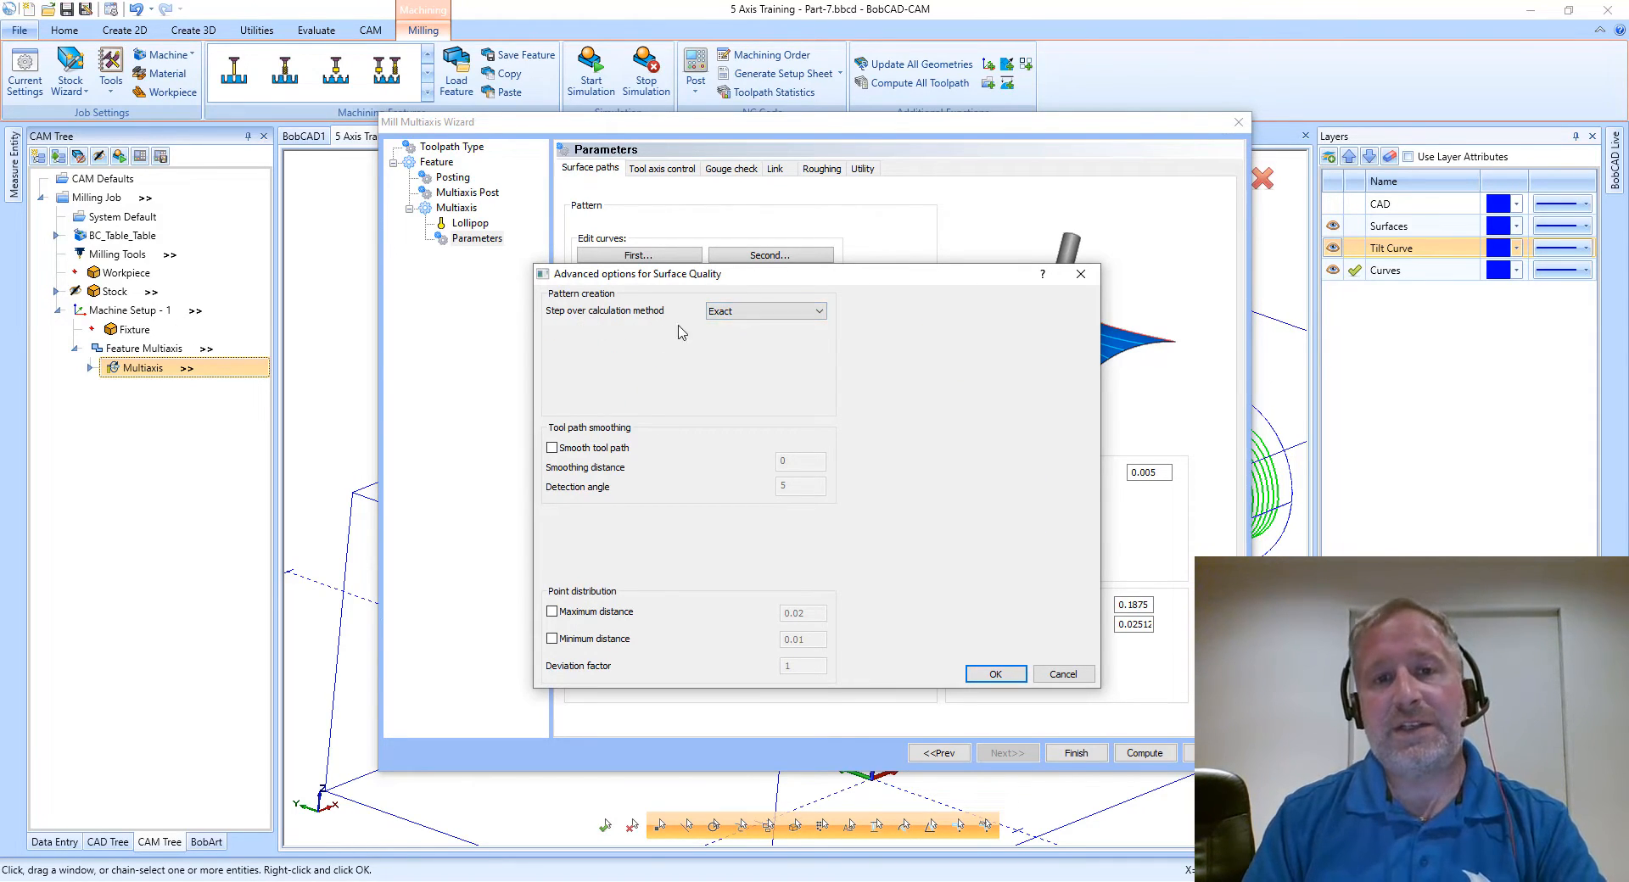
left_click(997, 673)
left_click(1144, 753)
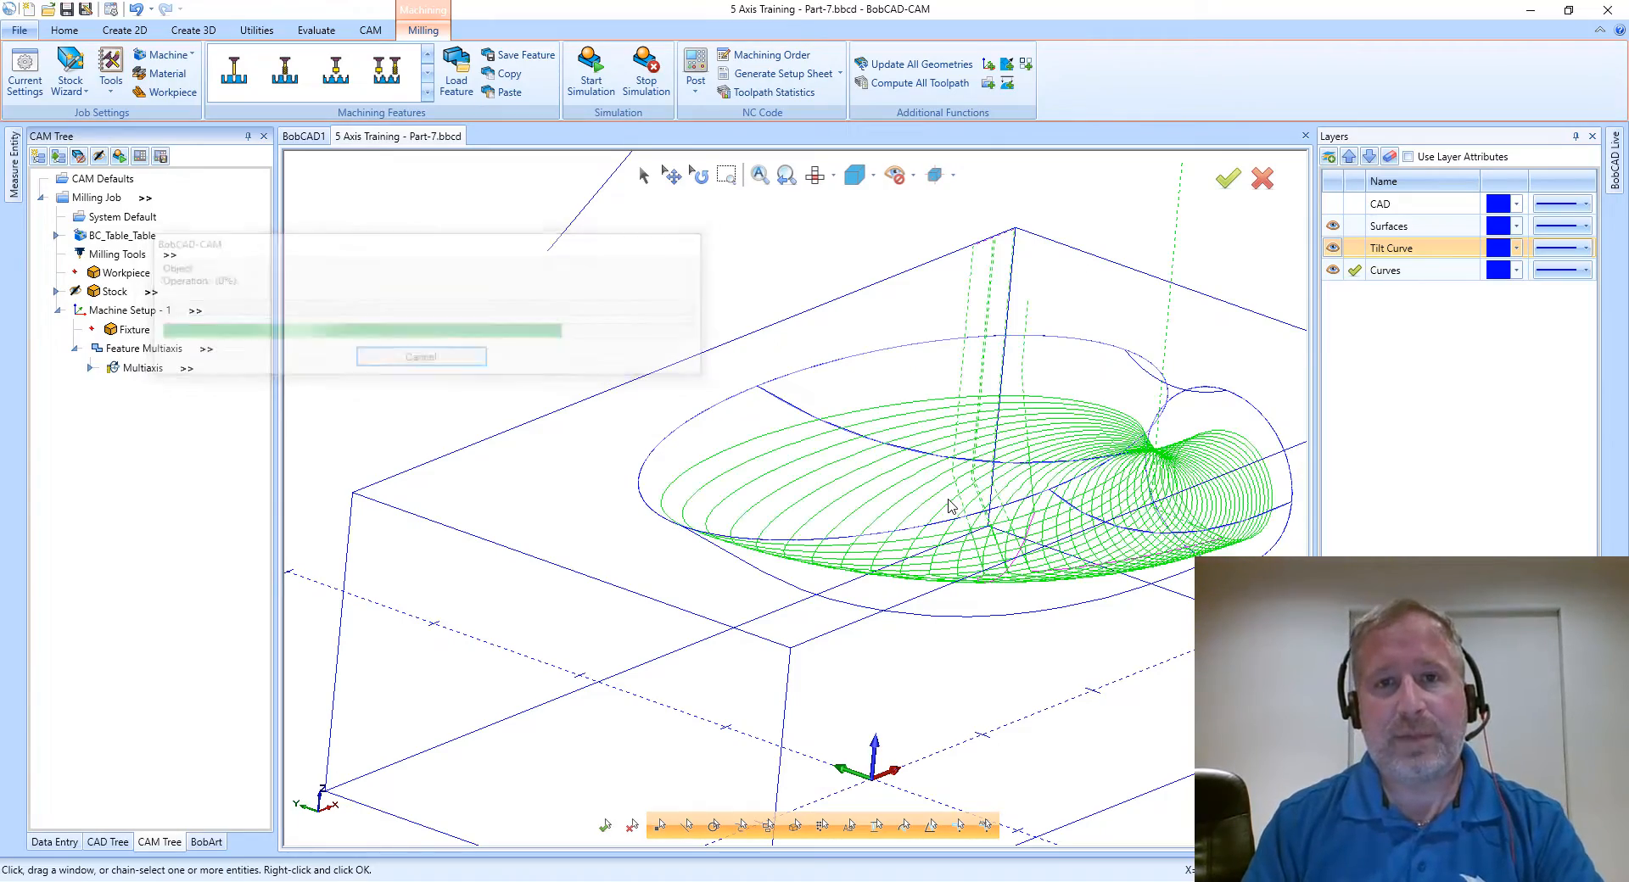
- Examine the recomputed passes through the port in wireframe, then with the block shaded and translucent
scroll(972, 513, "up", 5)
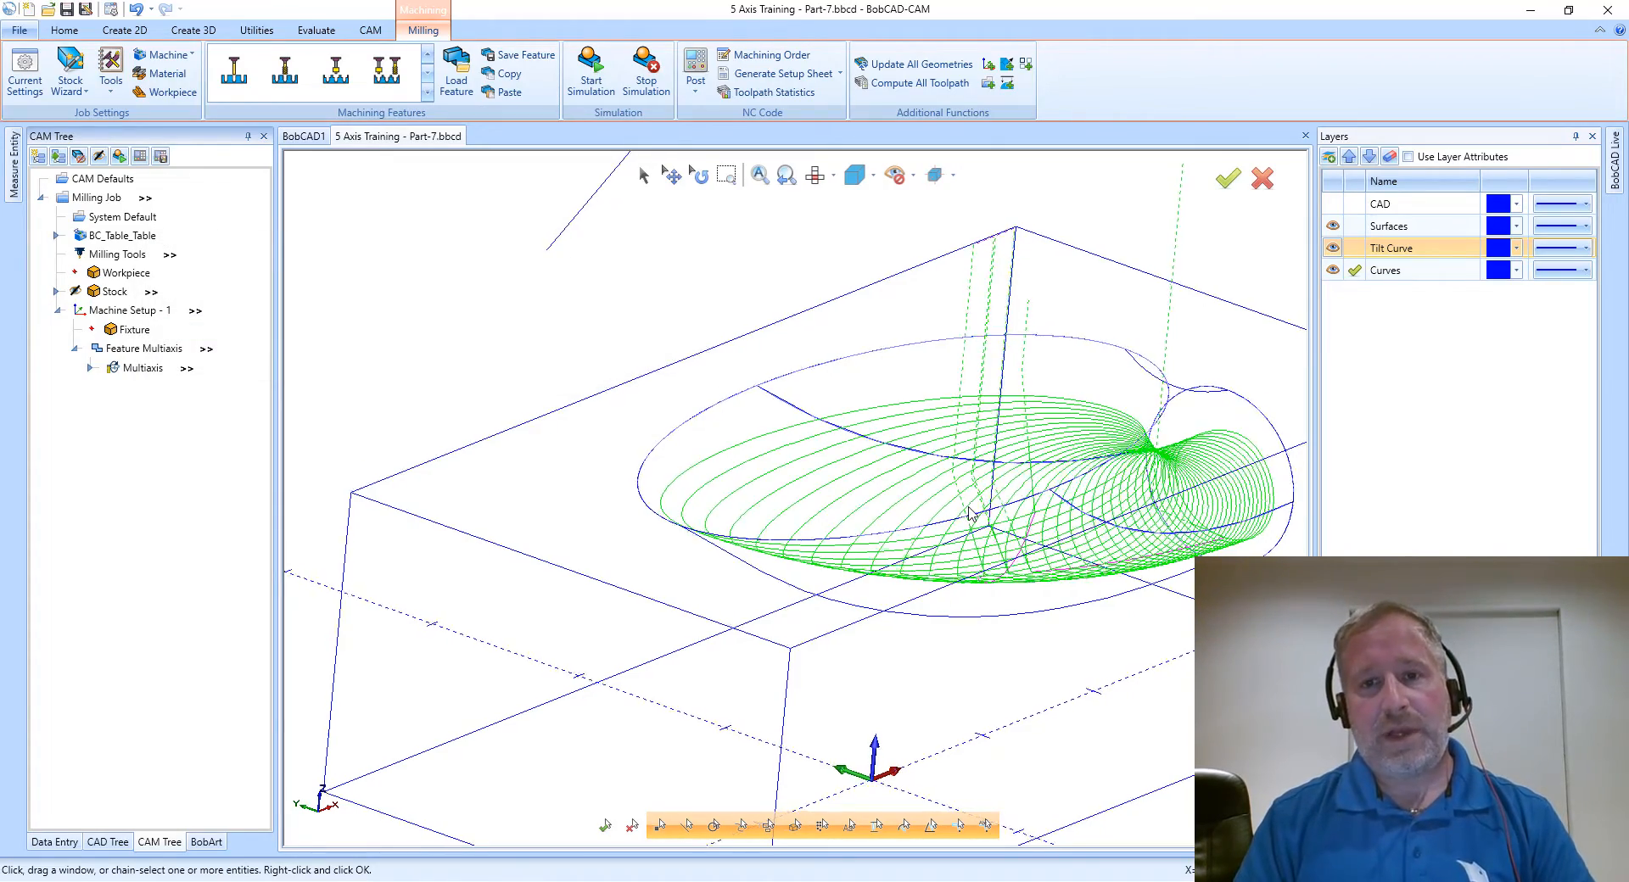
scroll(971, 513, "up", 6)
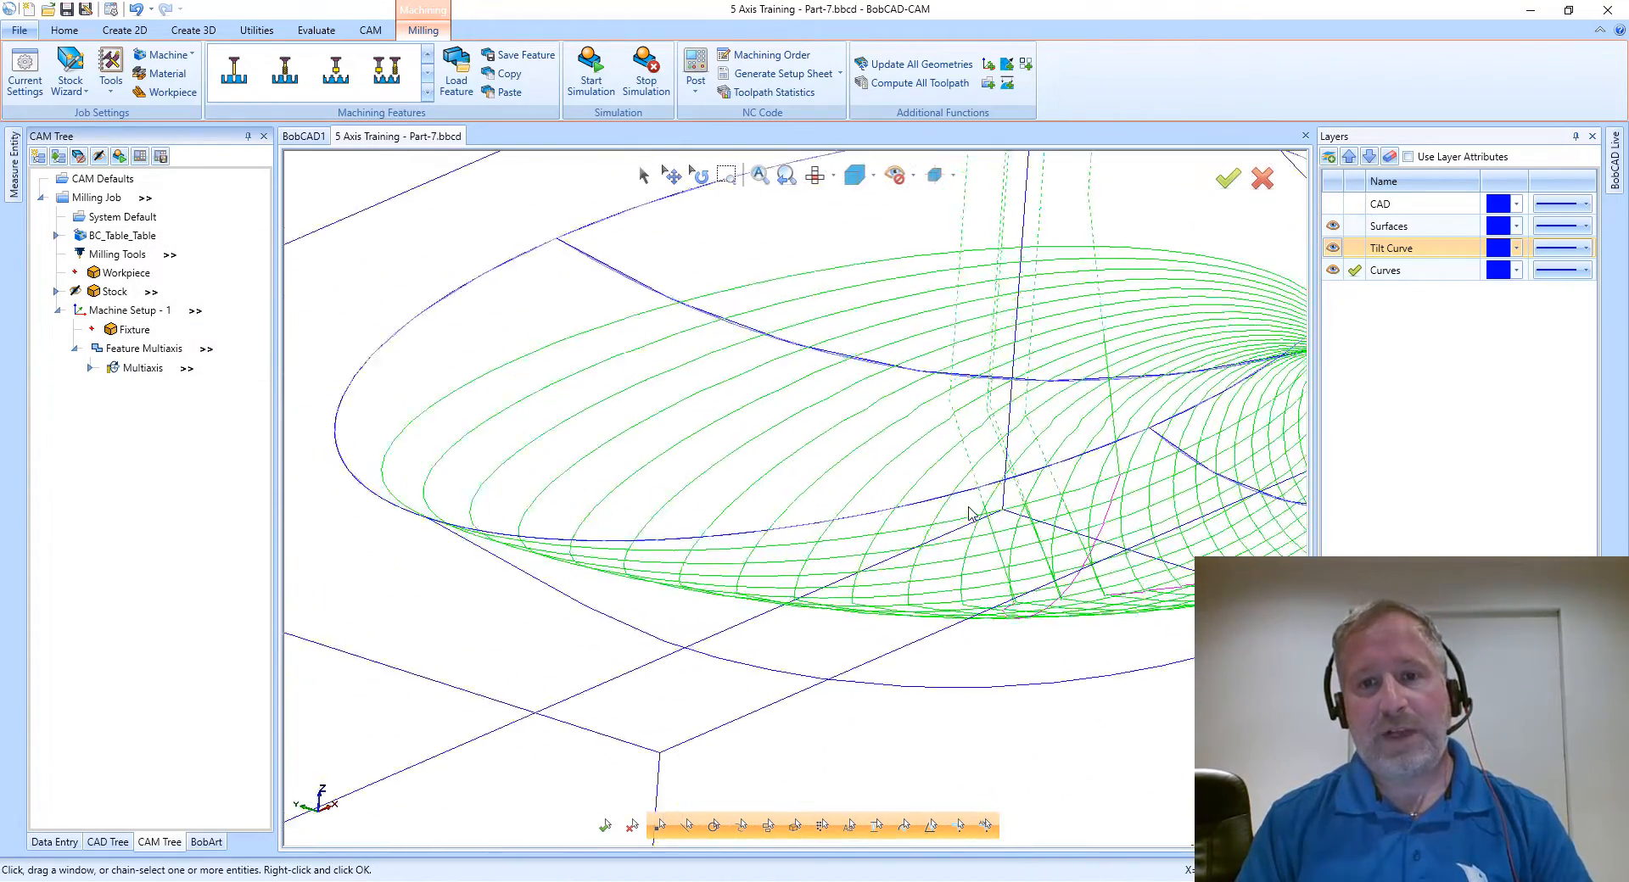
middle_click_drag(977, 462, 976, 461)
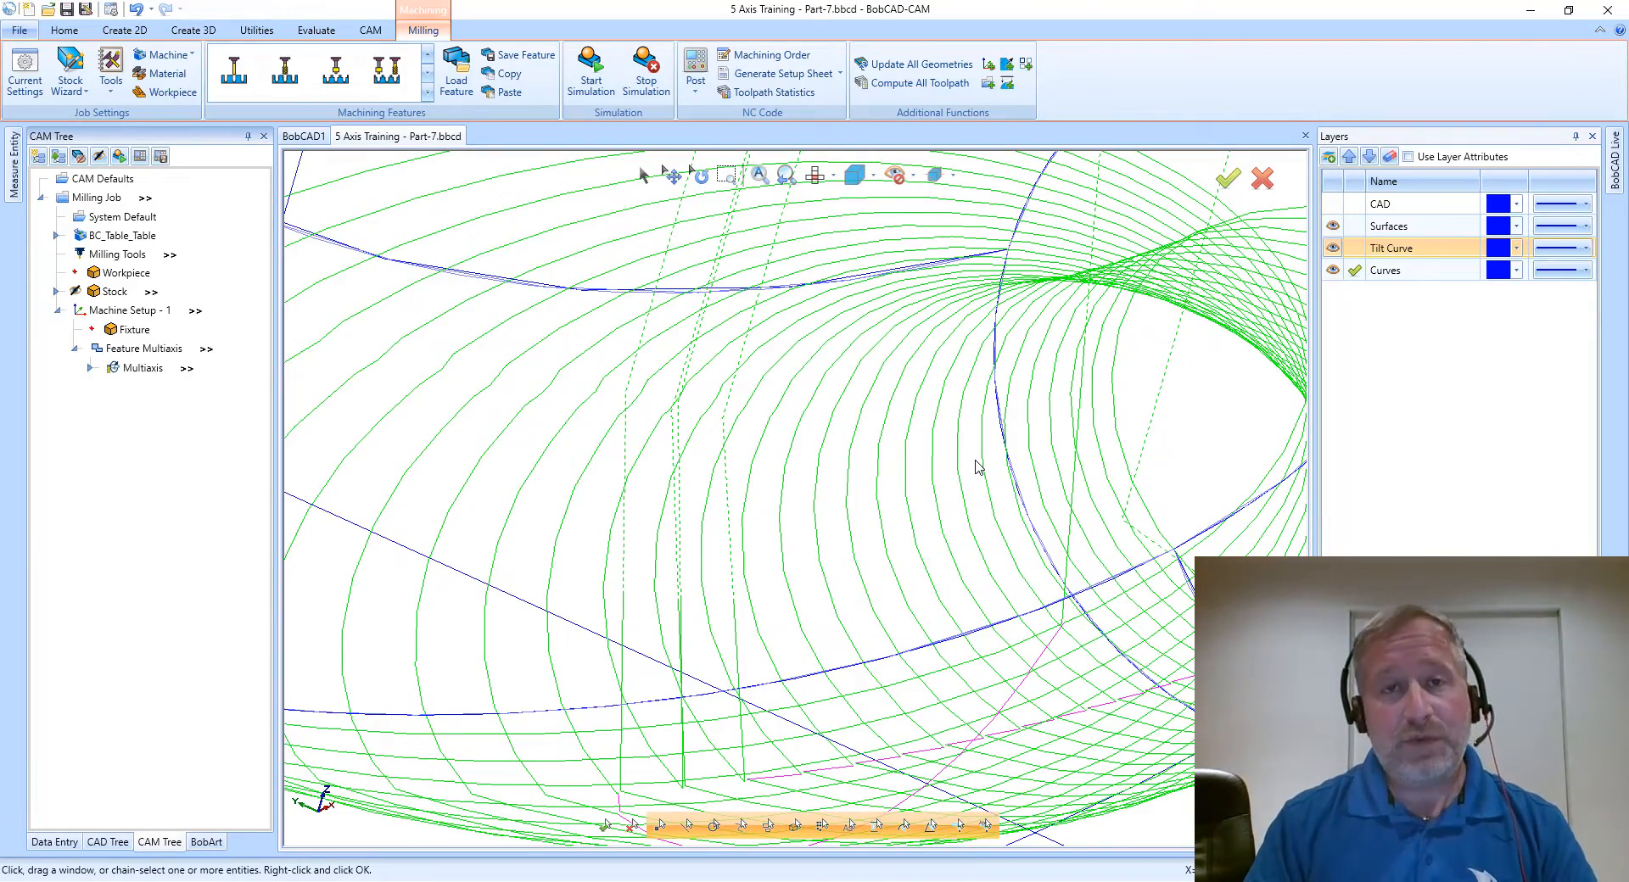
scroll(978, 464, "down", 5)
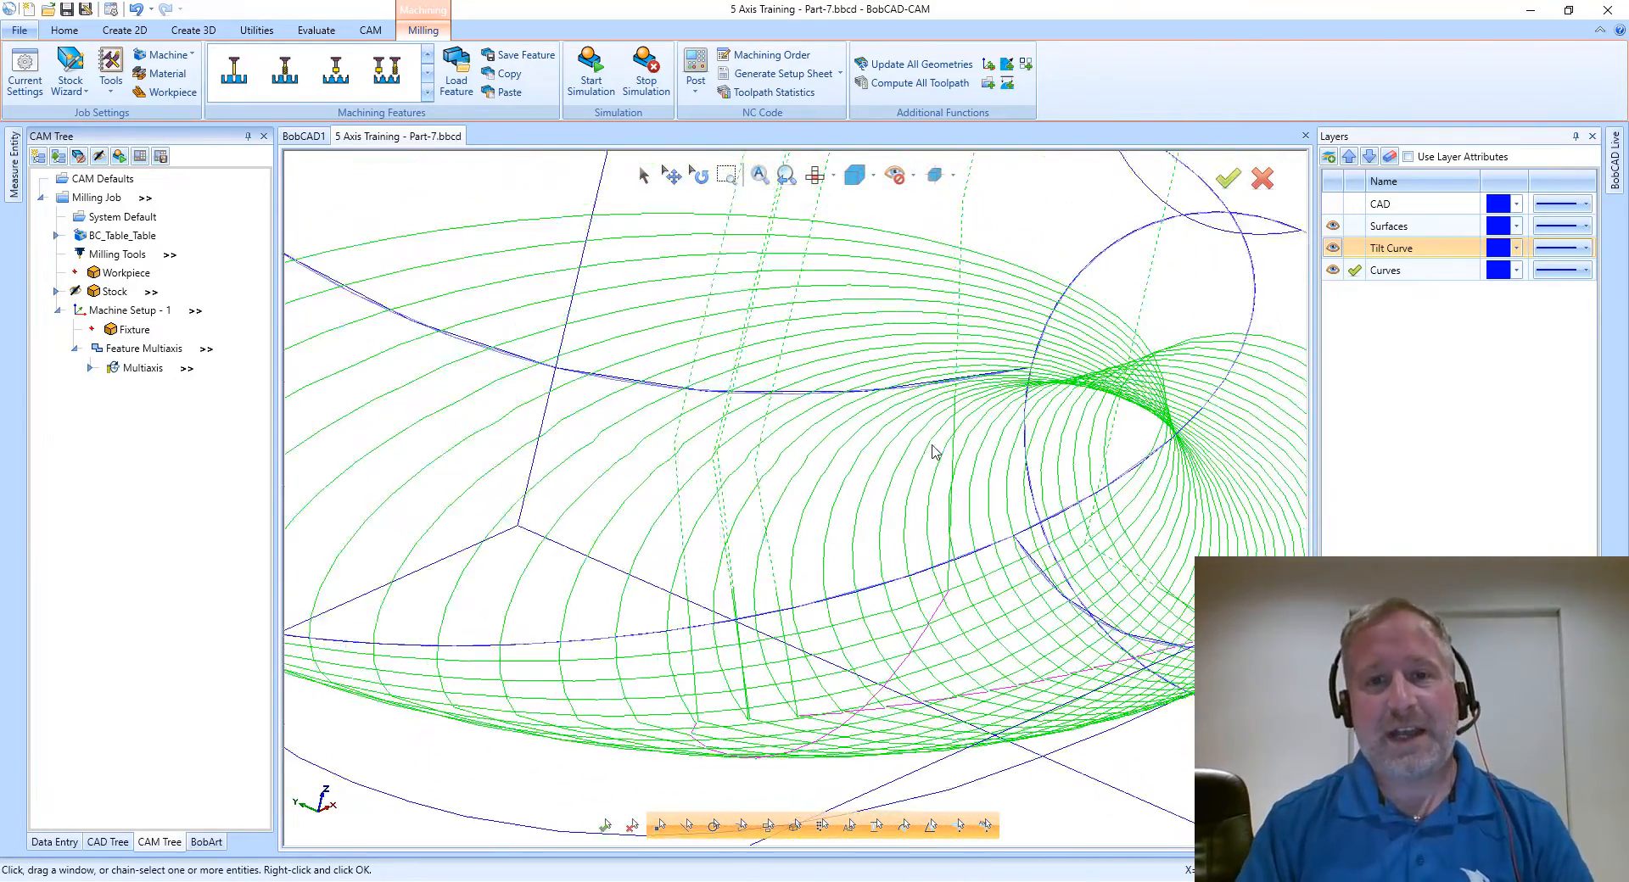
scroll(909, 458, "down", 4)
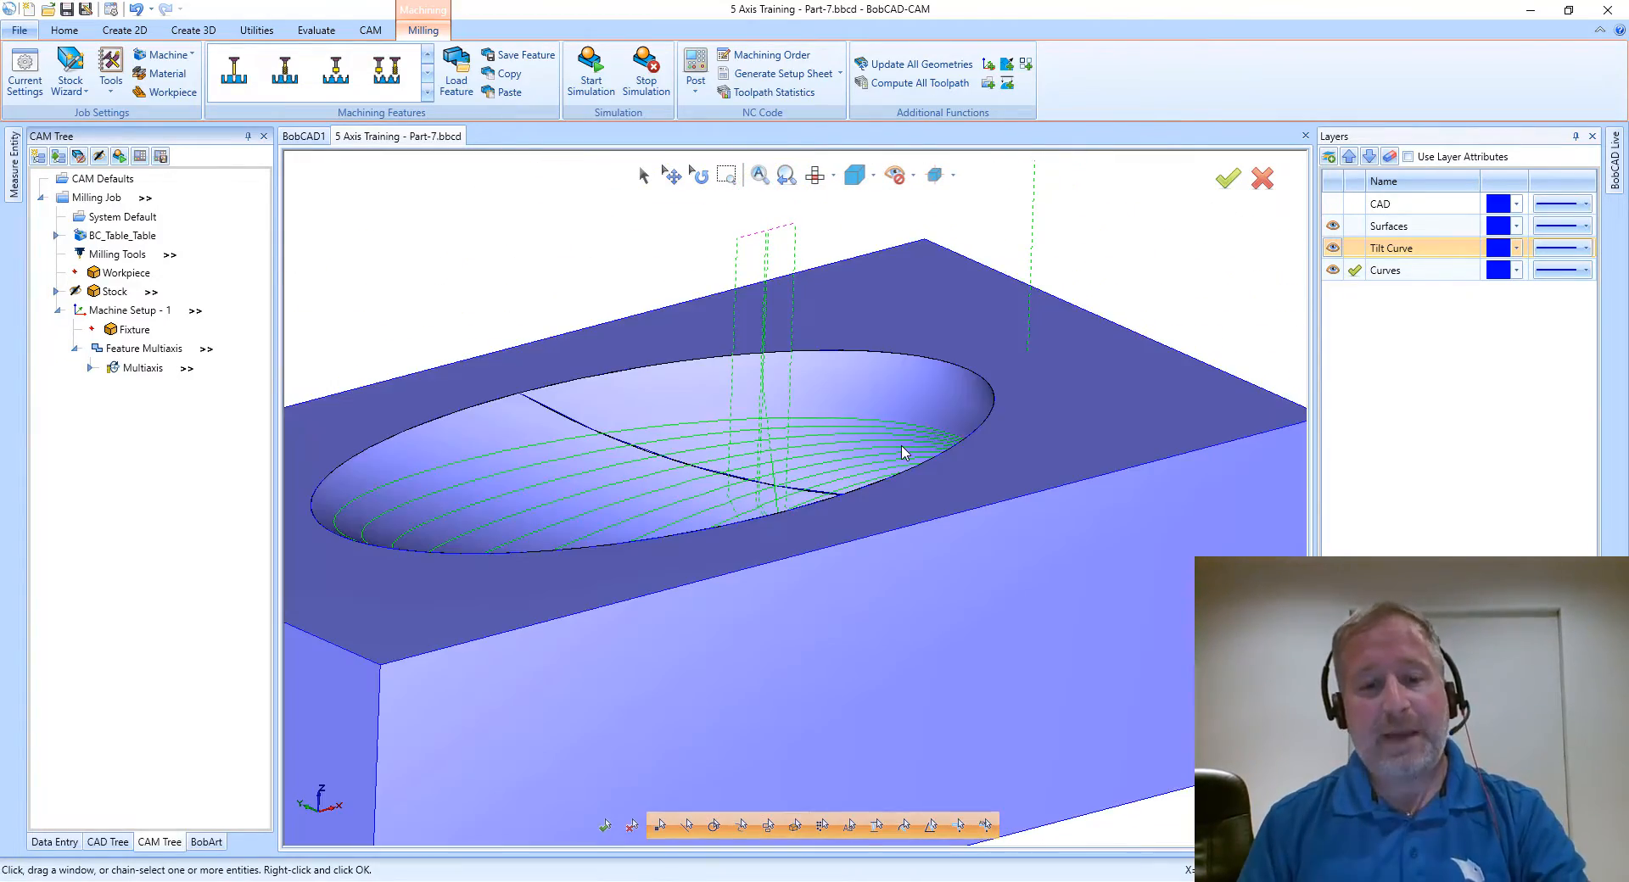
key("ctrl+t")
middle_click_drag(892, 487, 658, 458)
scroll(734, 488, "down", 2)
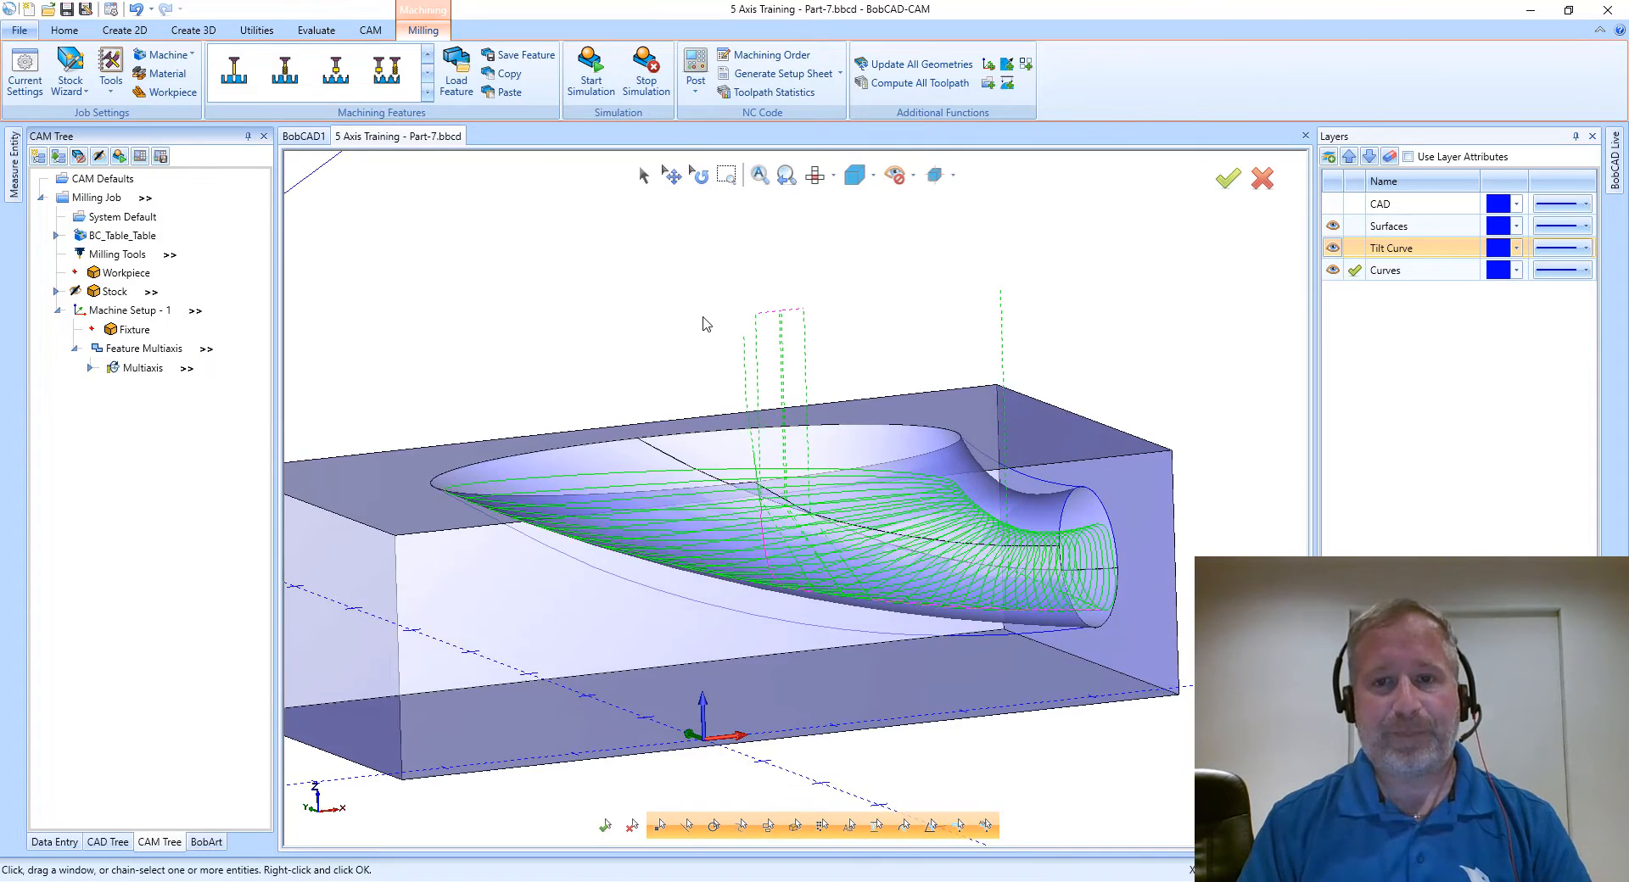
scroll(703, 326, "up", 2)
- Start a backplot of the recomputed Multiaxis operation and advance it into the early passes of the upper opening
left_click(142, 367)
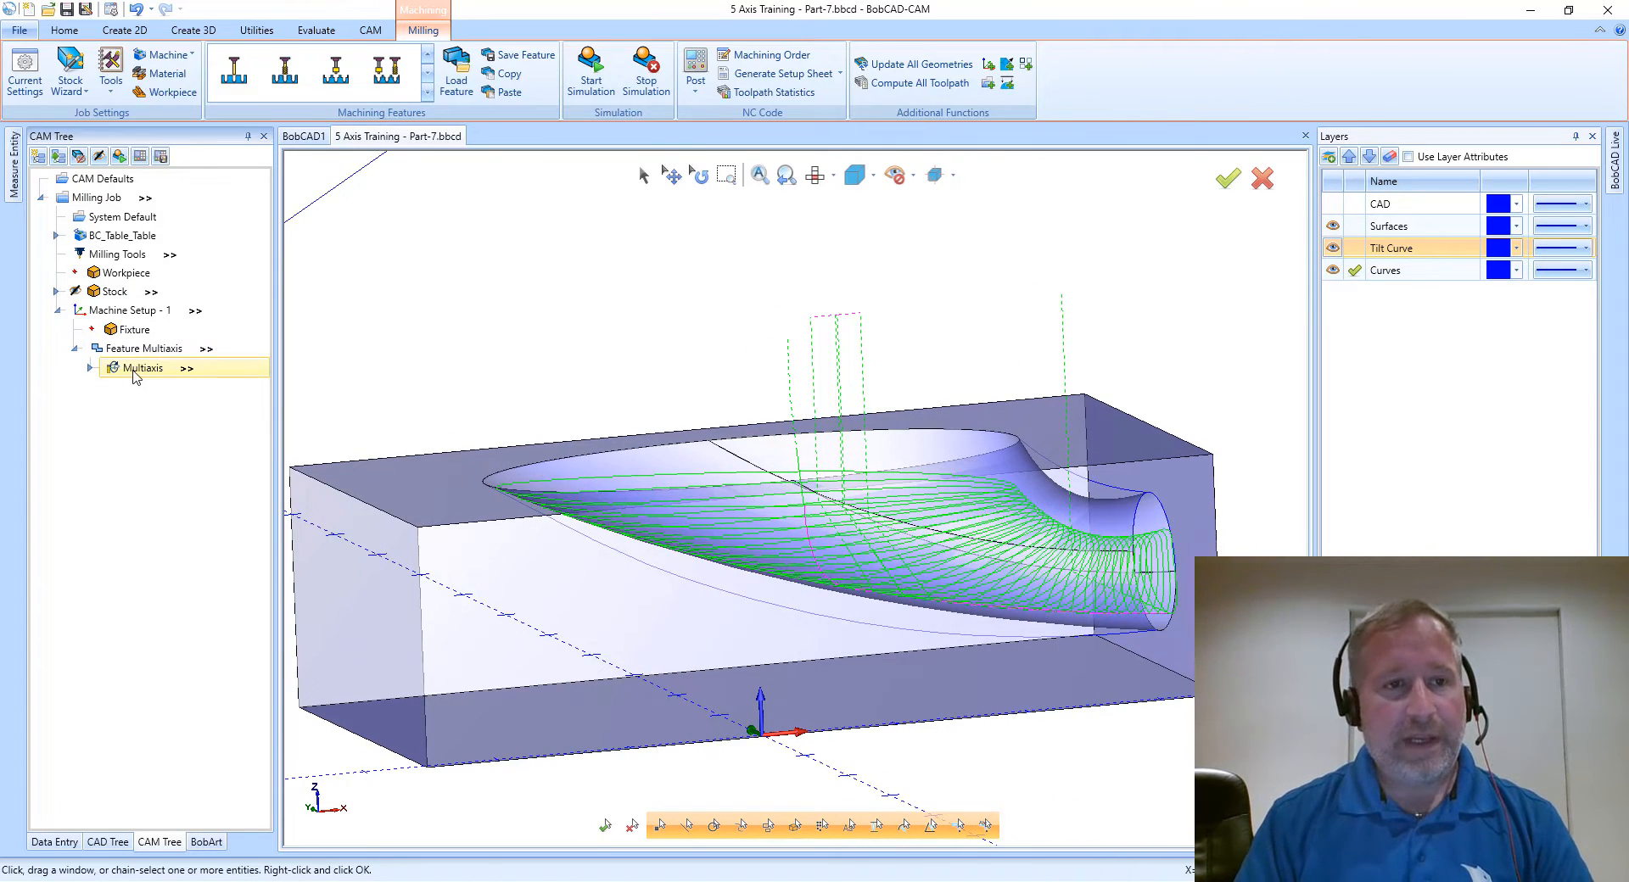
right_click(148, 374)
left_click(195, 434)
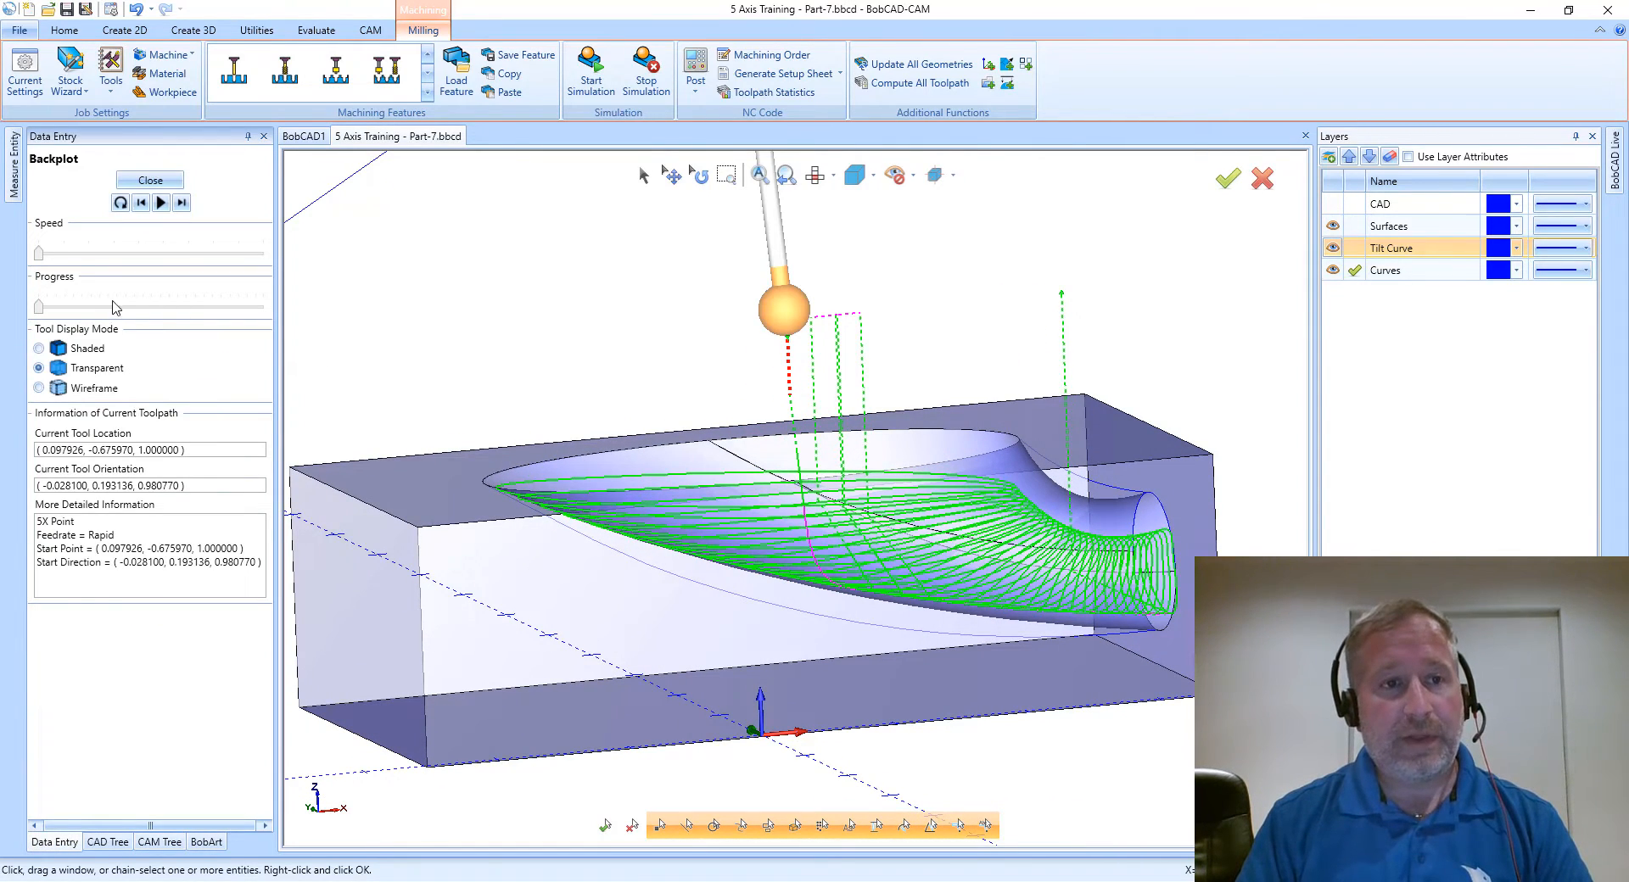
left_click_drag(39, 305, 56, 313)
left_click_drag(63, 310, 112, 314)
- Step through moves along the upper opening and advance the backplot deeper into the port to check the tool tilt
middle_click_drag(483, 352, 525, 339)
scroll(525, 340, "up", 5)
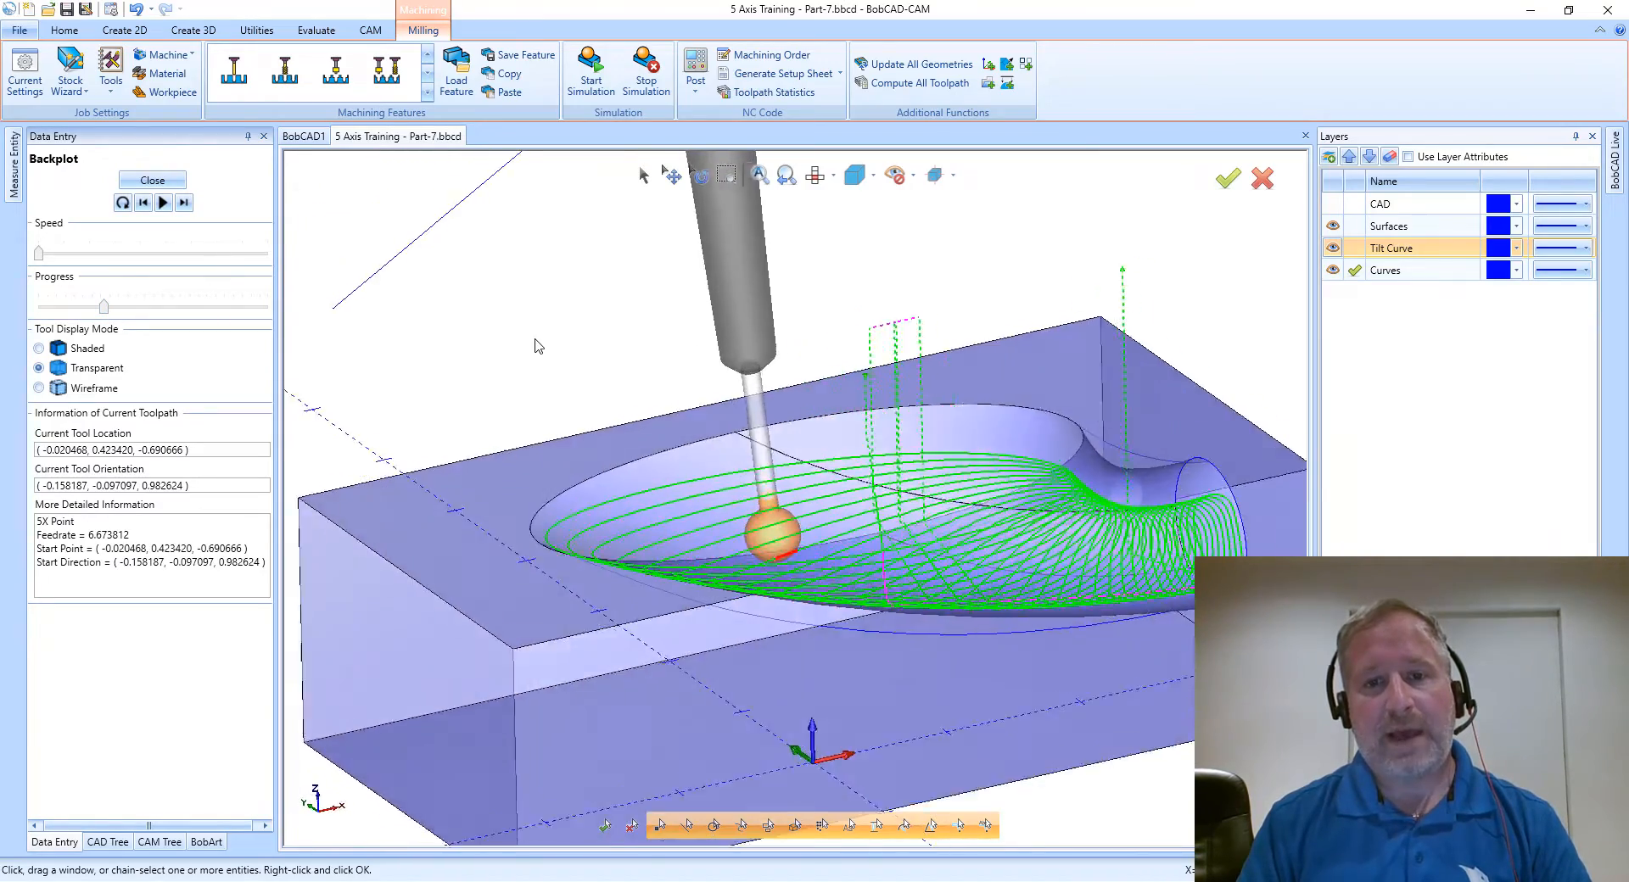
left_click(184, 202)
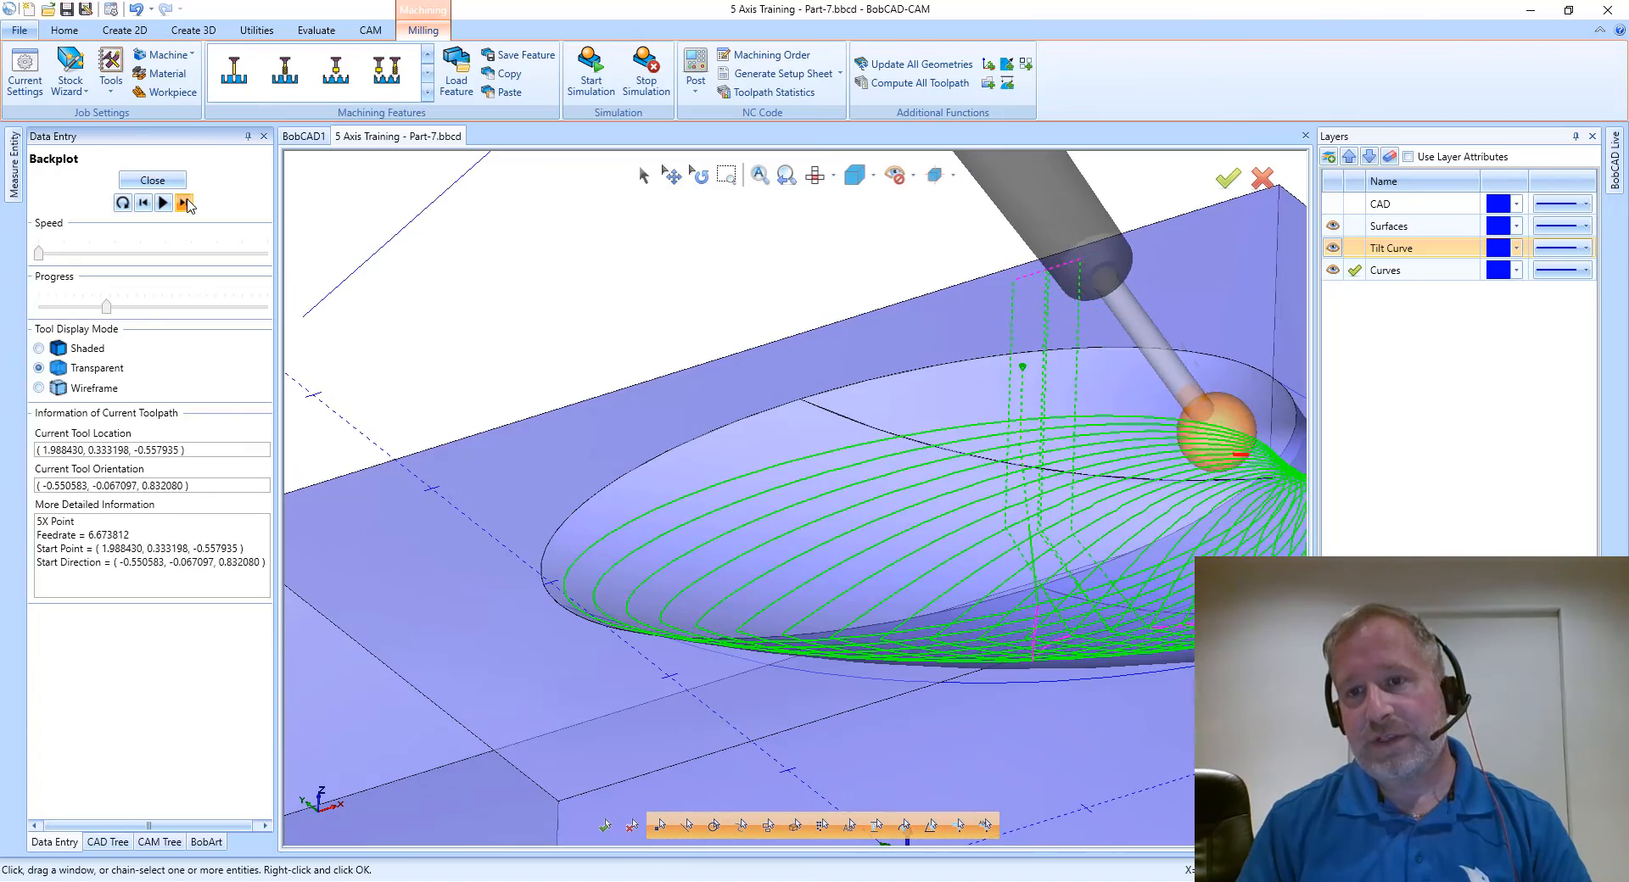
middle_click_drag(297, 280, 180, 281)
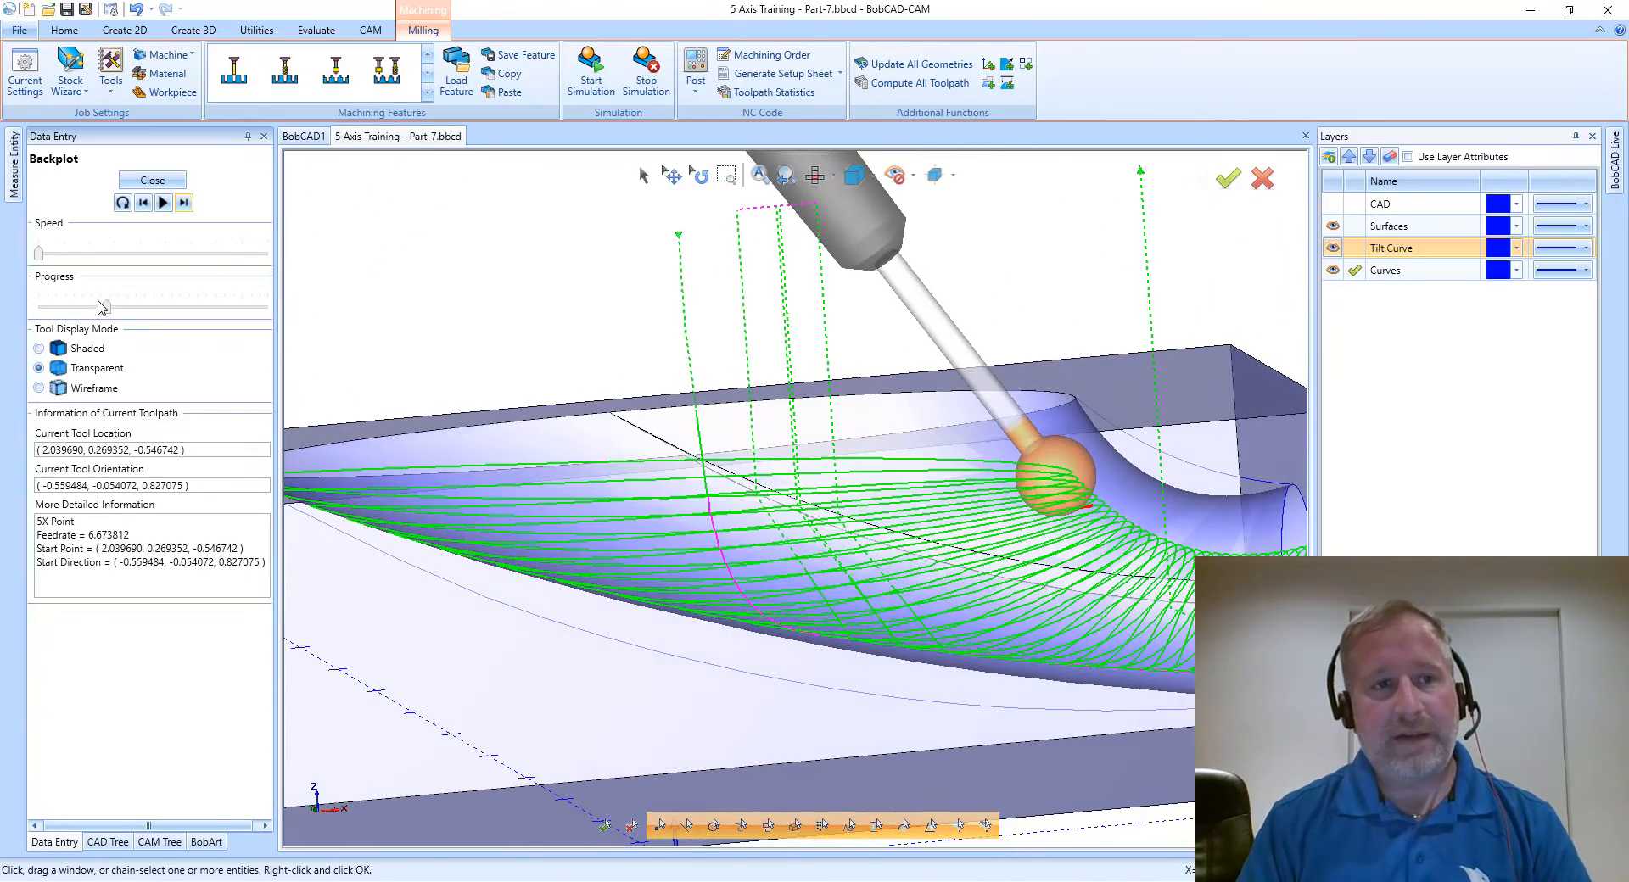
left_click_drag(107, 307, 179, 320)
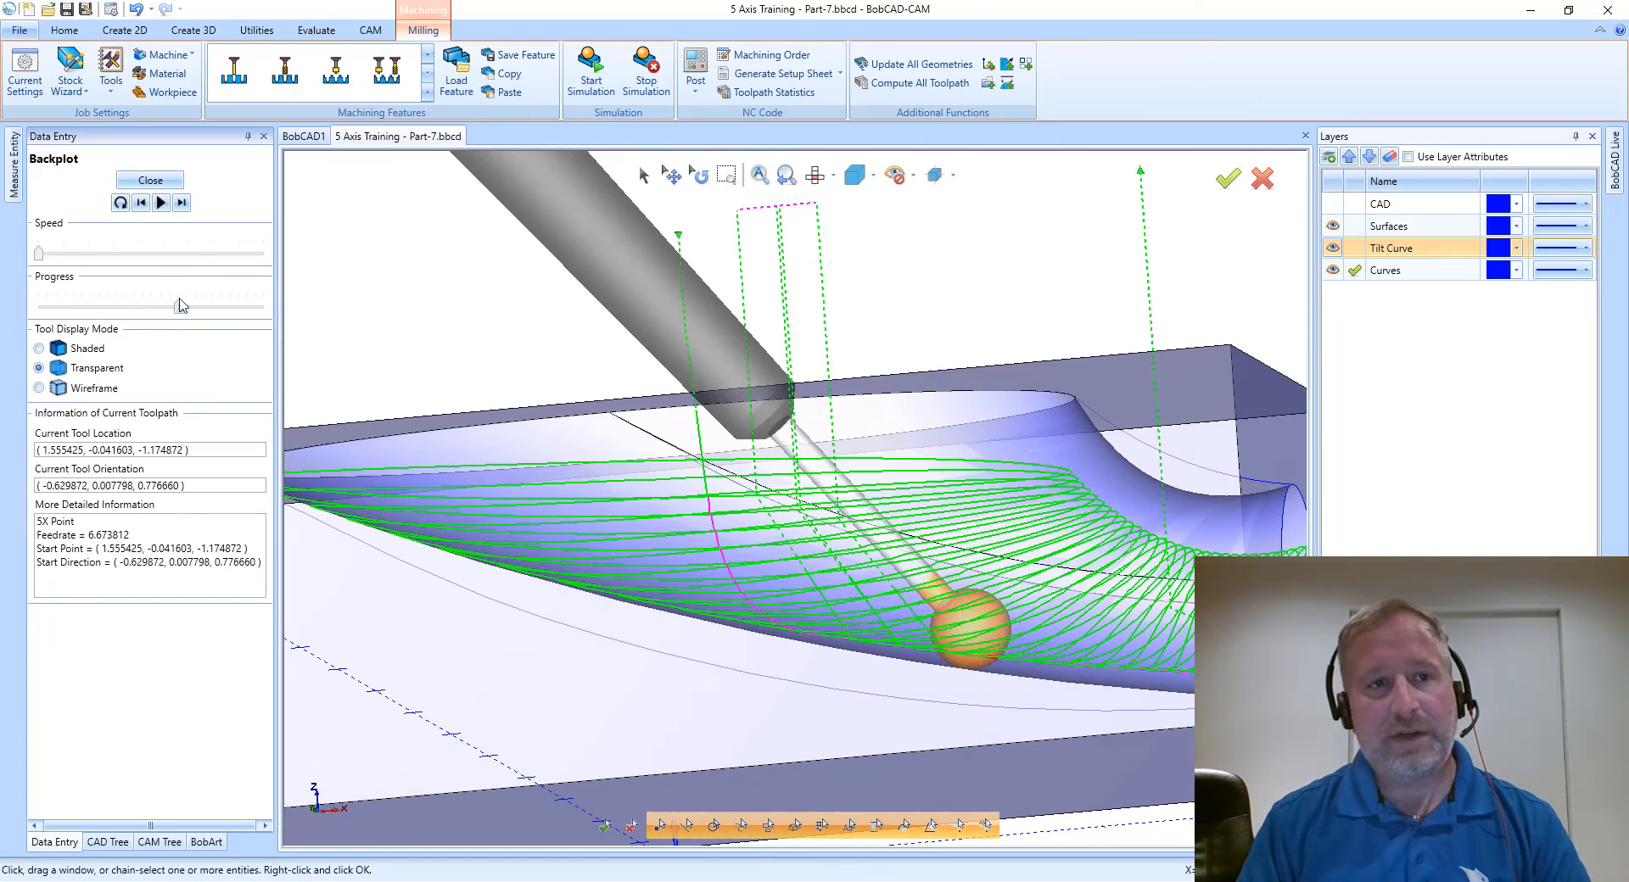
- Step the backplot forward, switch to the front view and advance the tool farther toward the port's side opening
left_click(183, 202)
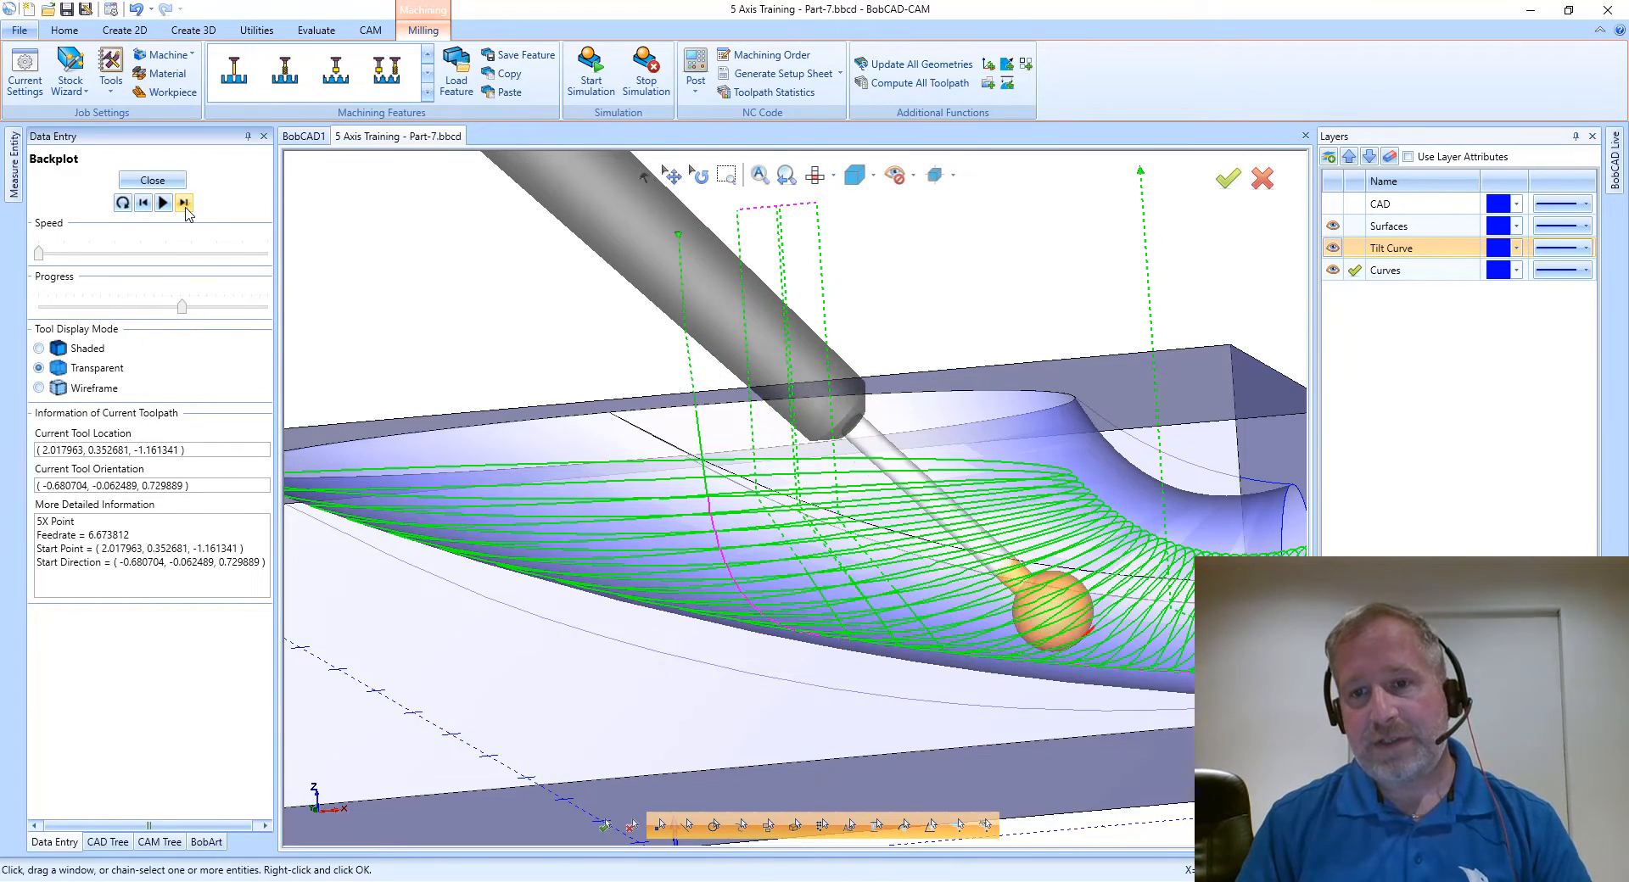
middle_click_drag(306, 287, 349, 412)
middle_click_drag(963, 605, 649, 353)
left_click(835, 179)
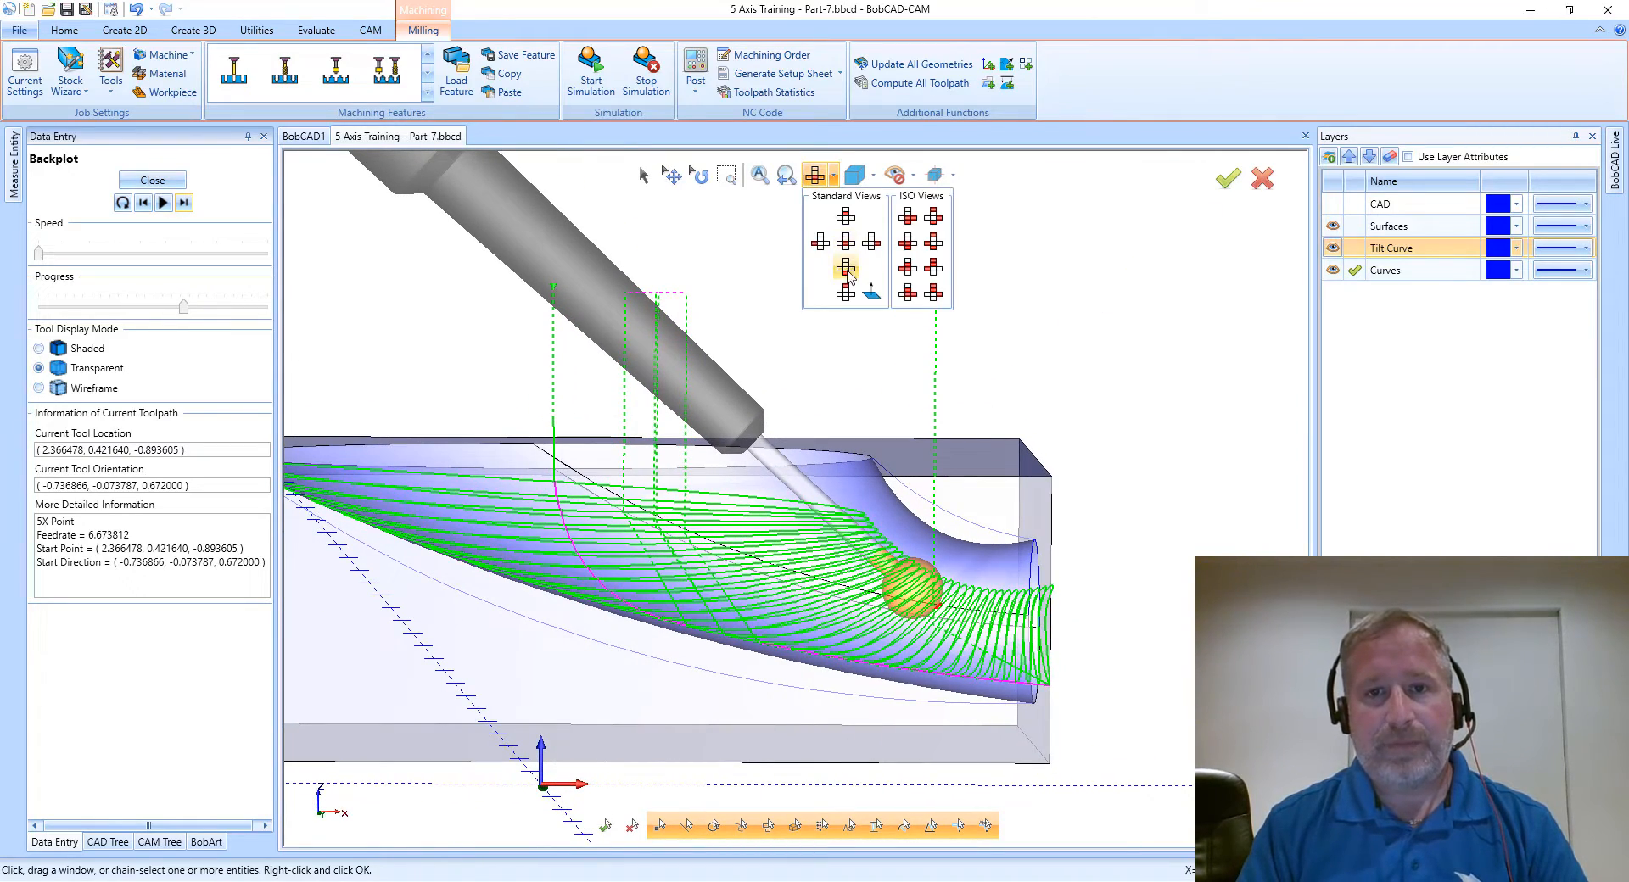
left_click(845, 267)
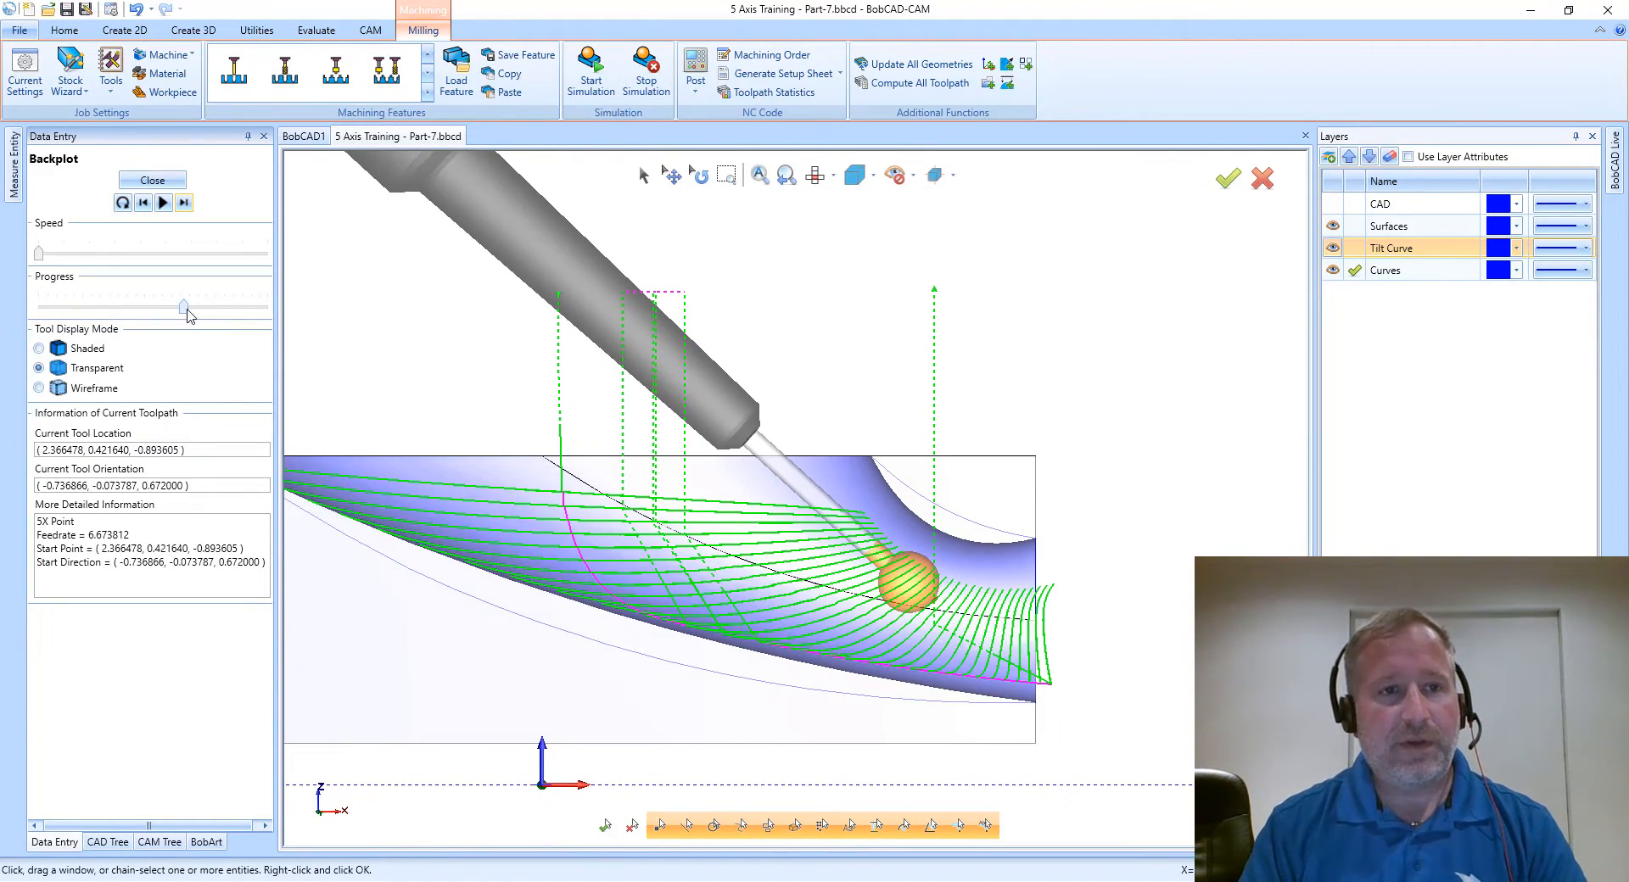
left_click_drag(187, 310, 236, 312)
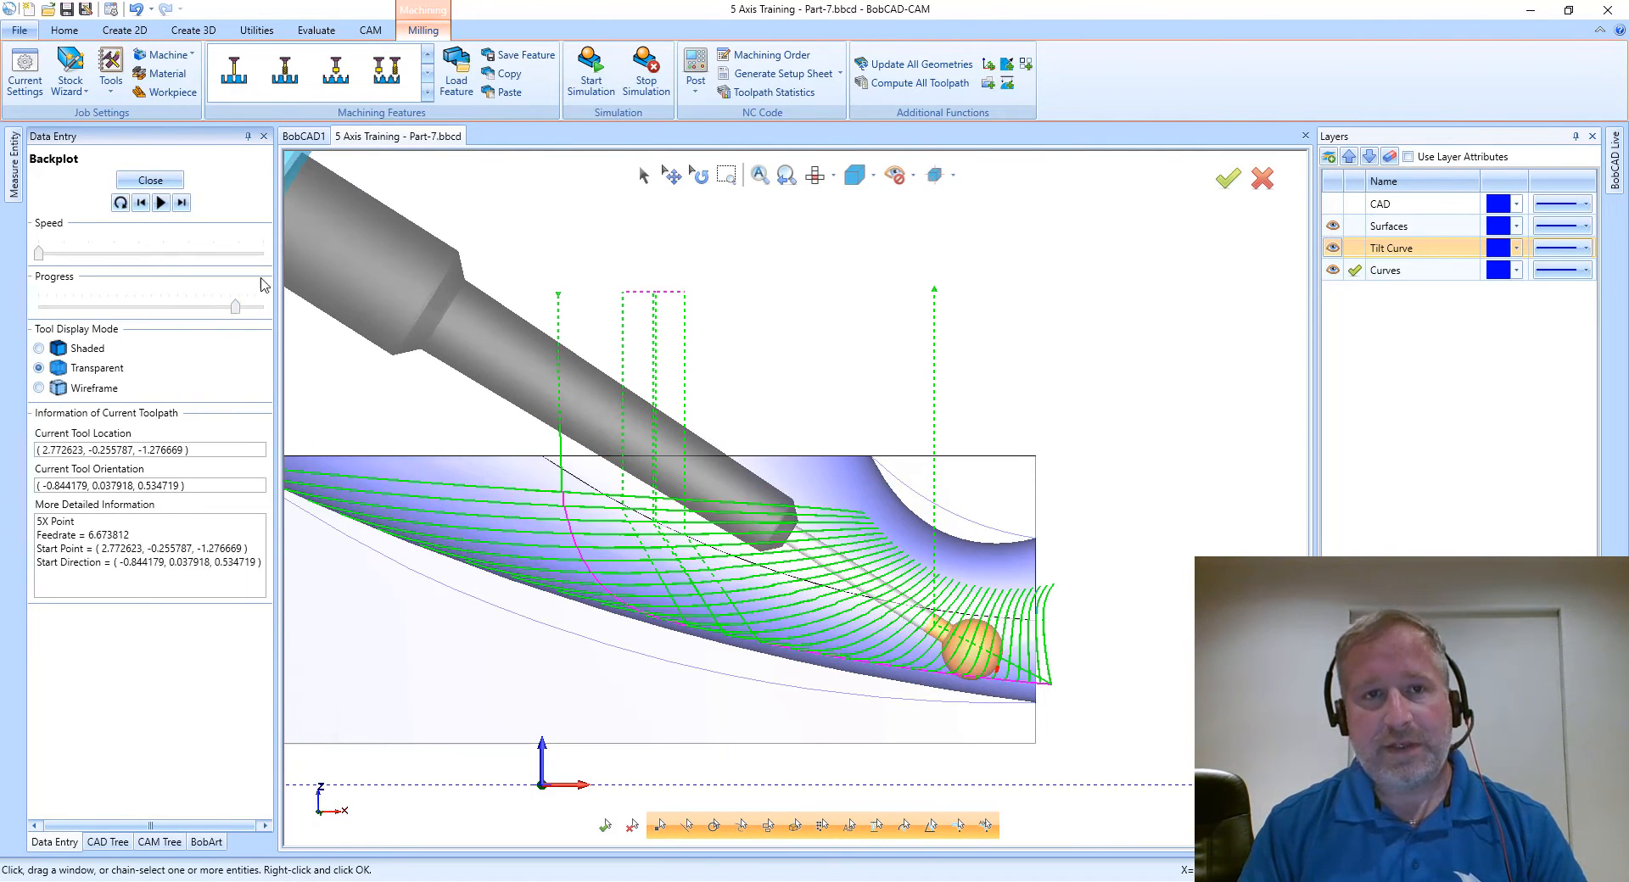
- Step through passes near the side opening and examine the clearance between the tool shank and the port's upper wall
left_click(182, 203)
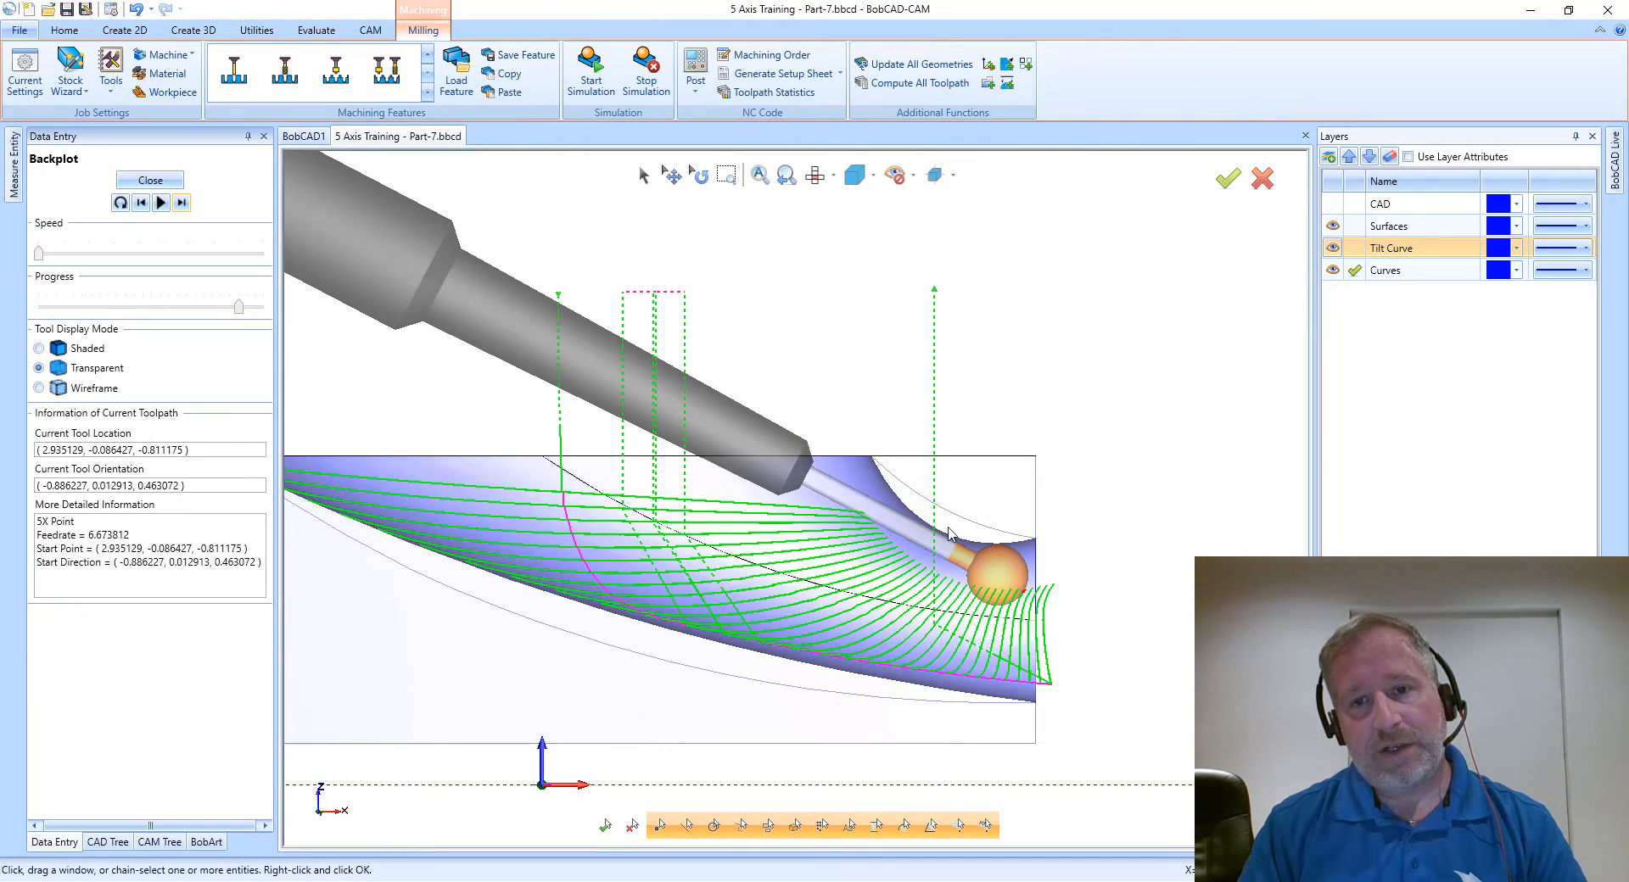
scroll(879, 568, "up", 5)
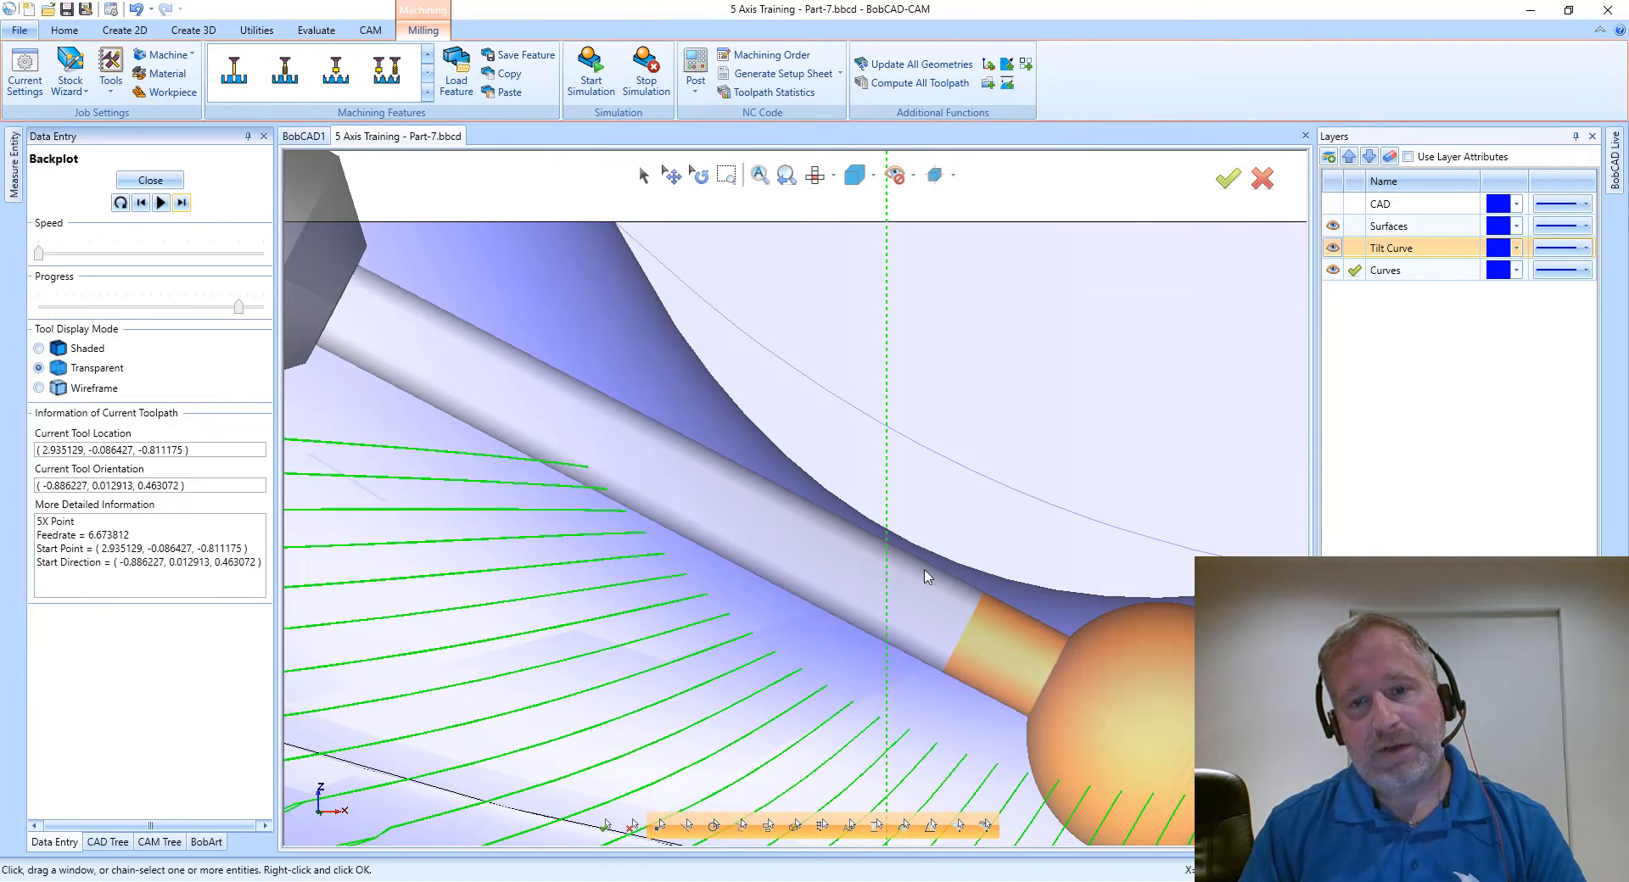
scroll(934, 575, "down", 3)
scroll(934, 575, "down", 2)
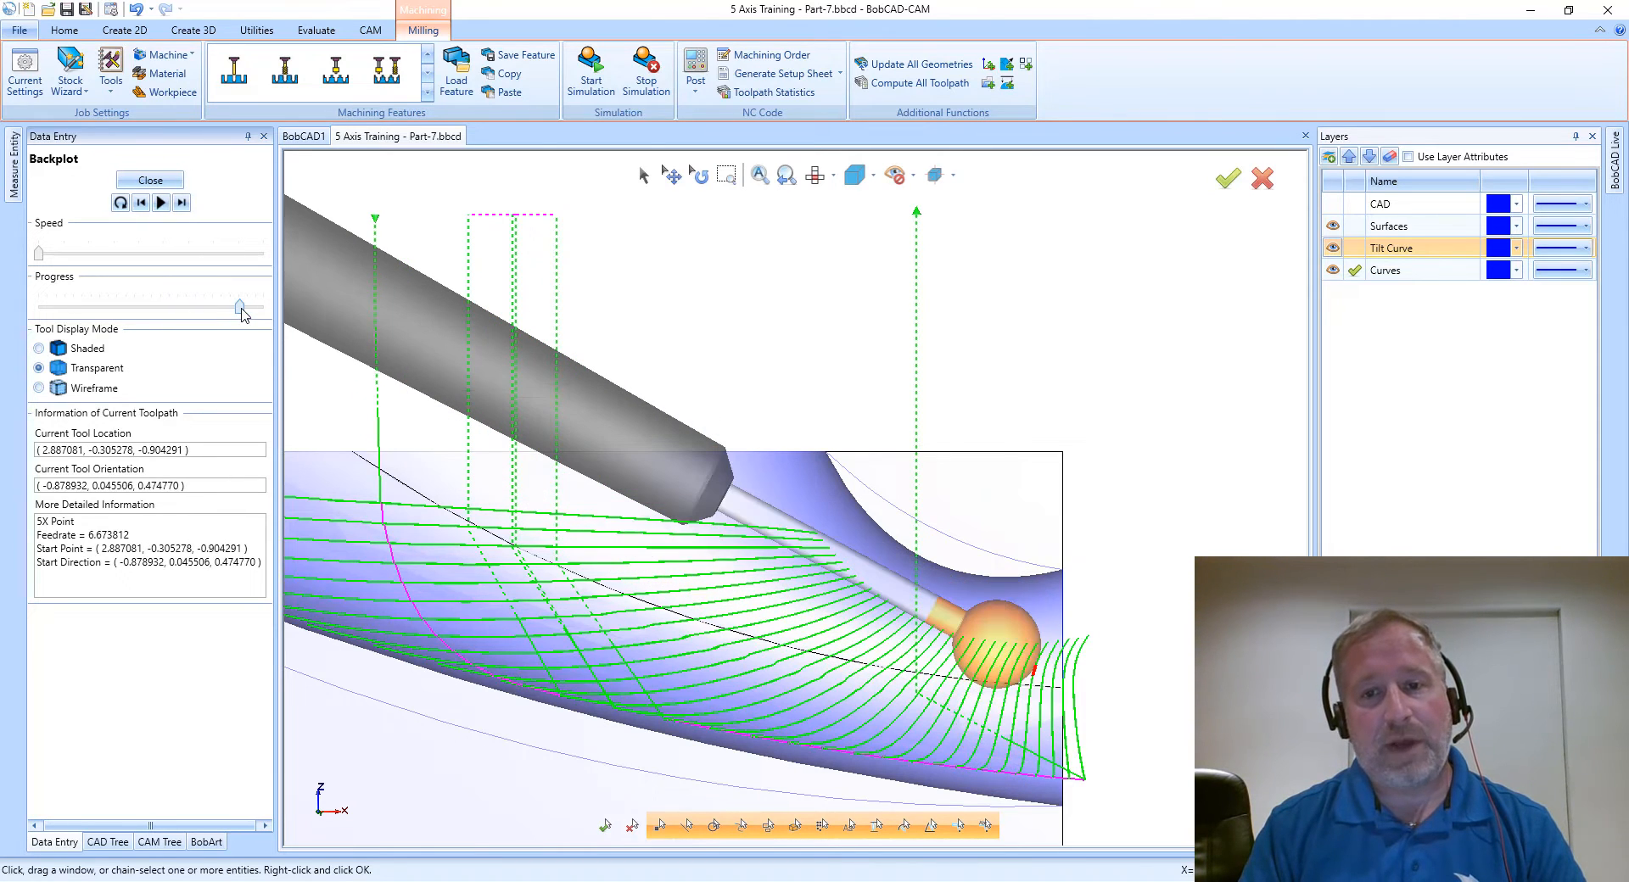
left_click(183, 203)
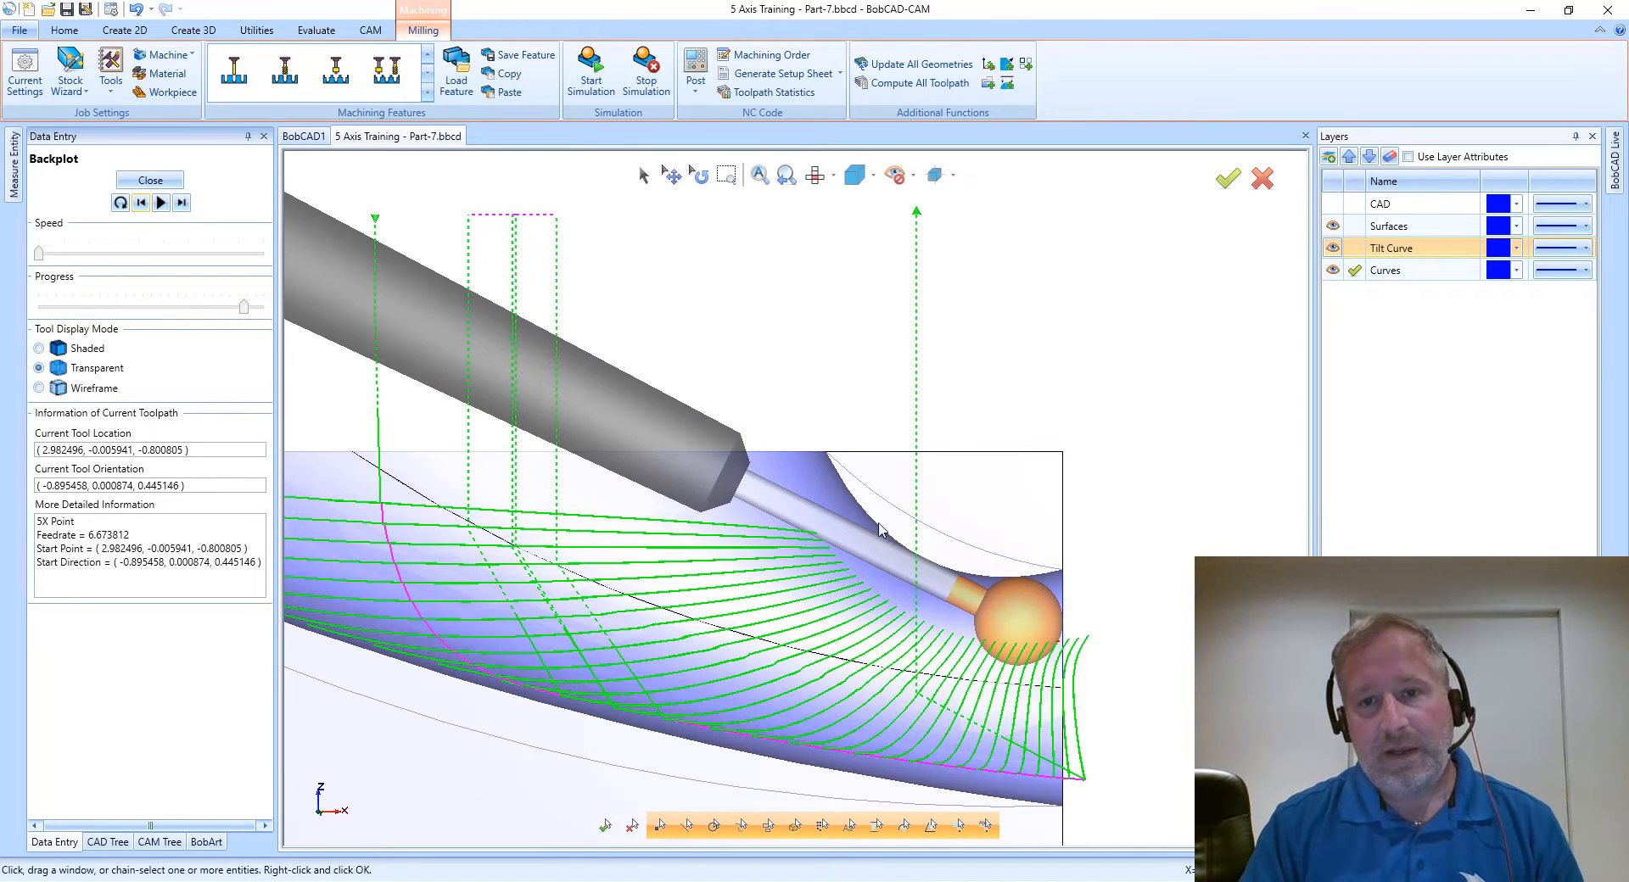
scroll(758, 399, "up", 5)
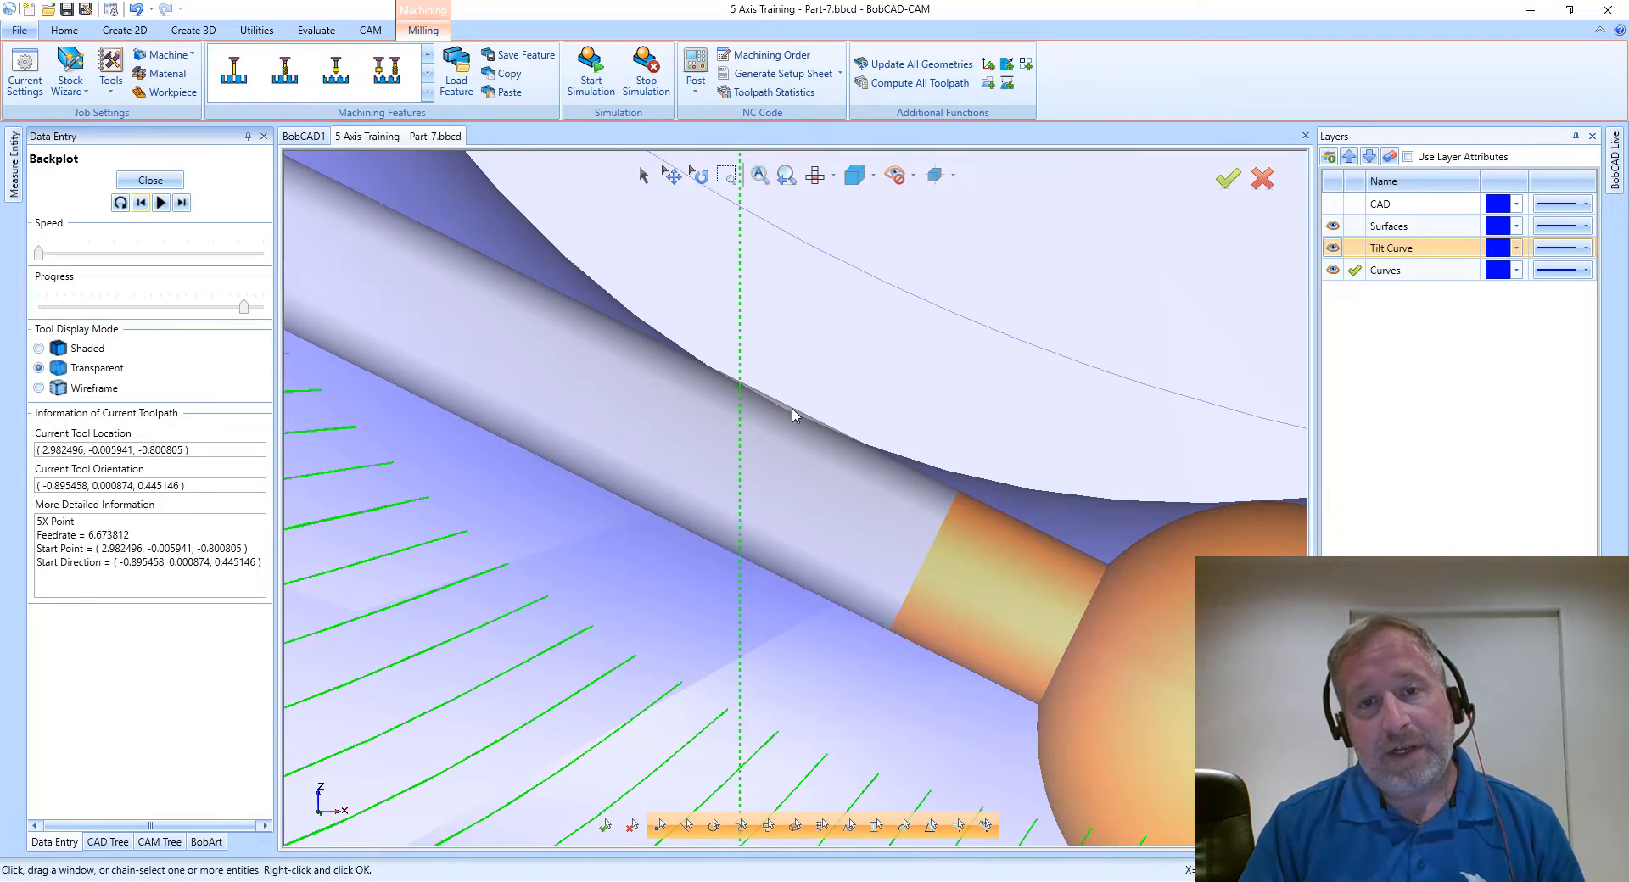
scroll(821, 477, "down", 5)
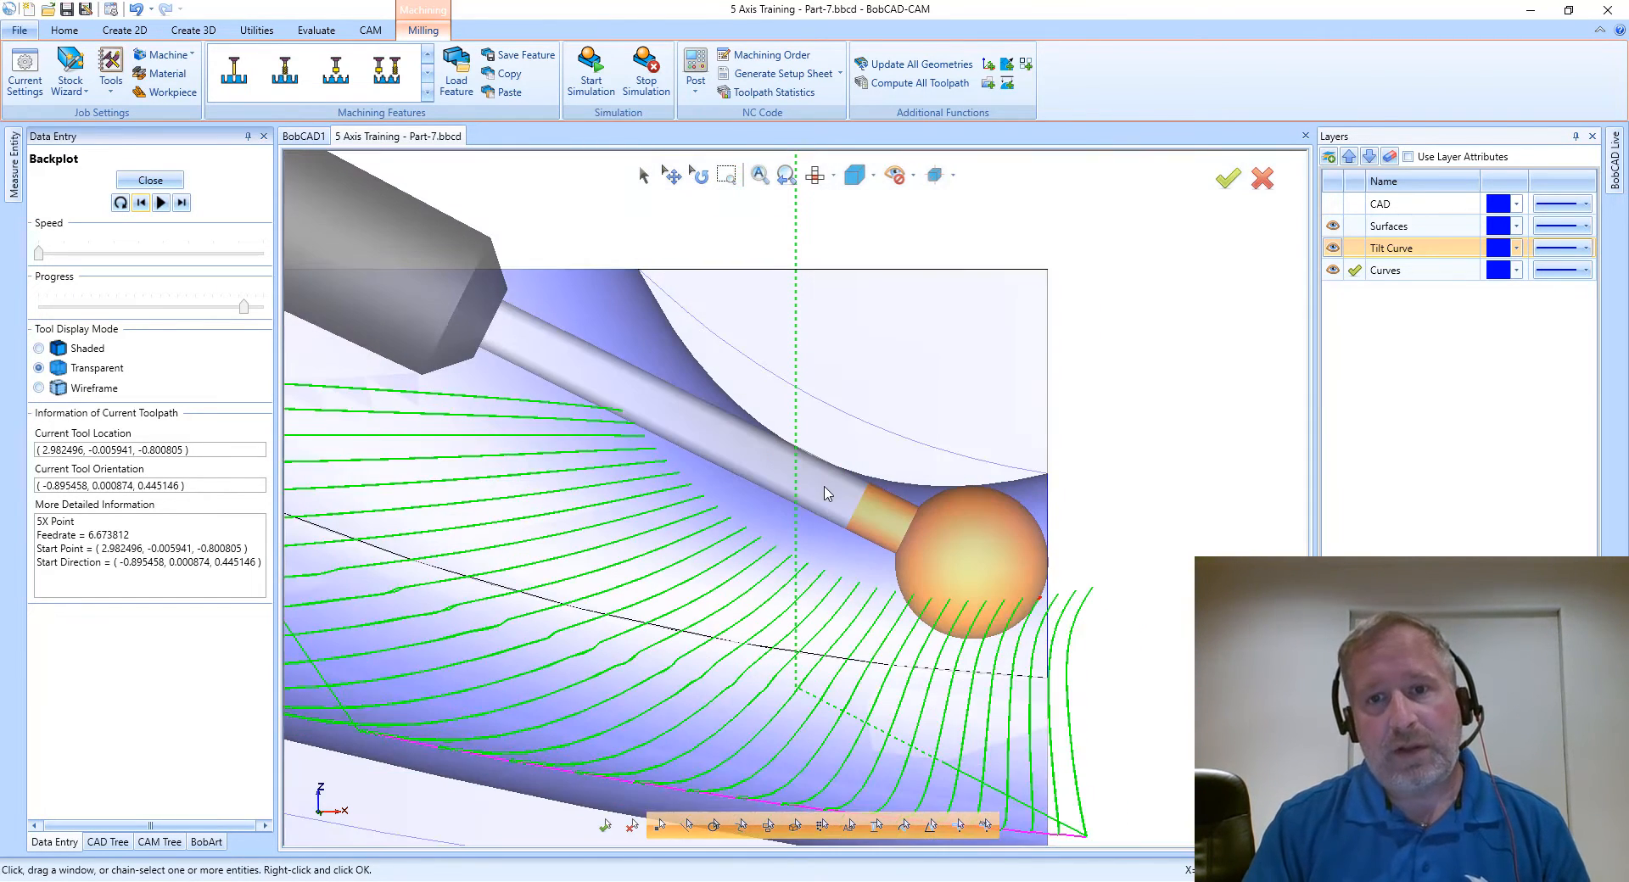
scroll(819, 483, "down", 3)
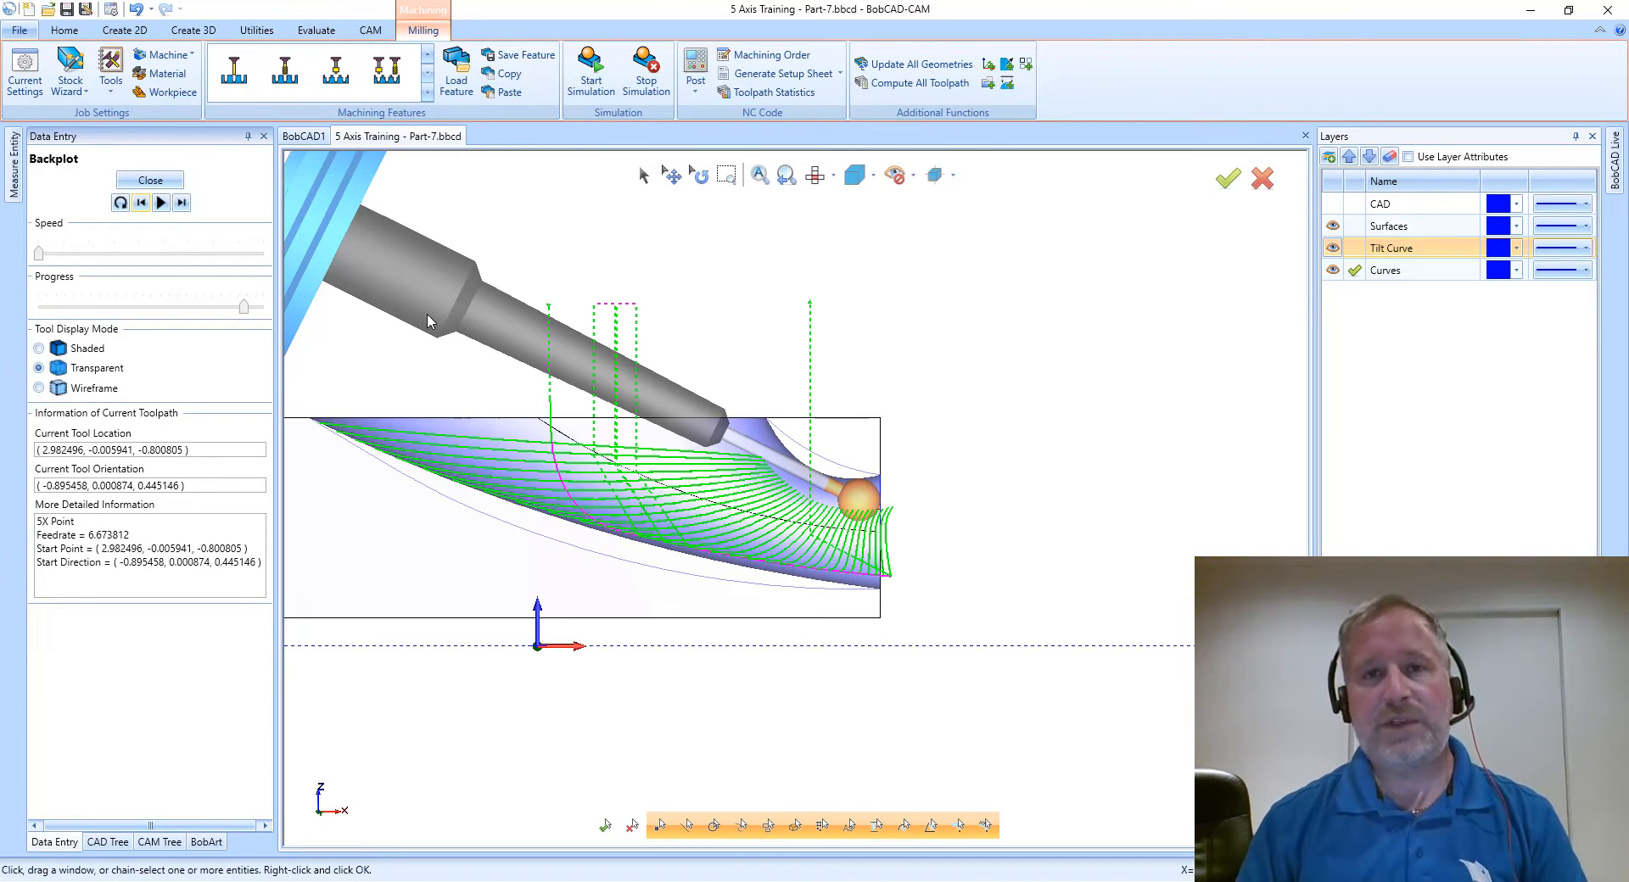
- Close the backplot and open the Multiaxis operation's surface path parameters for editing
left_click(165, 182)
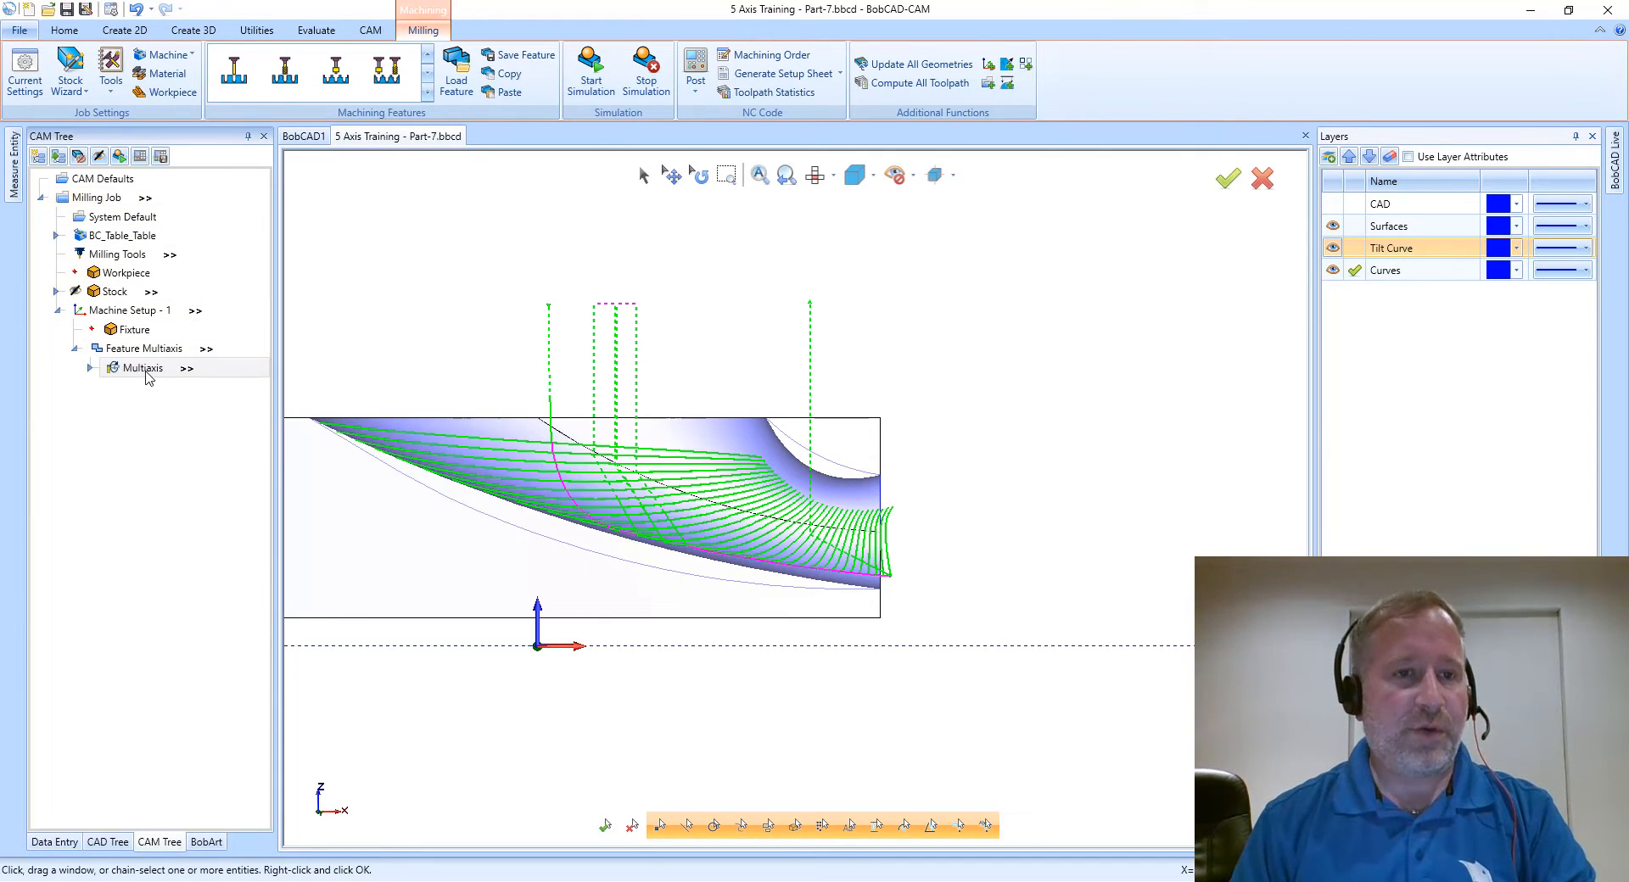
right_click(146, 370)
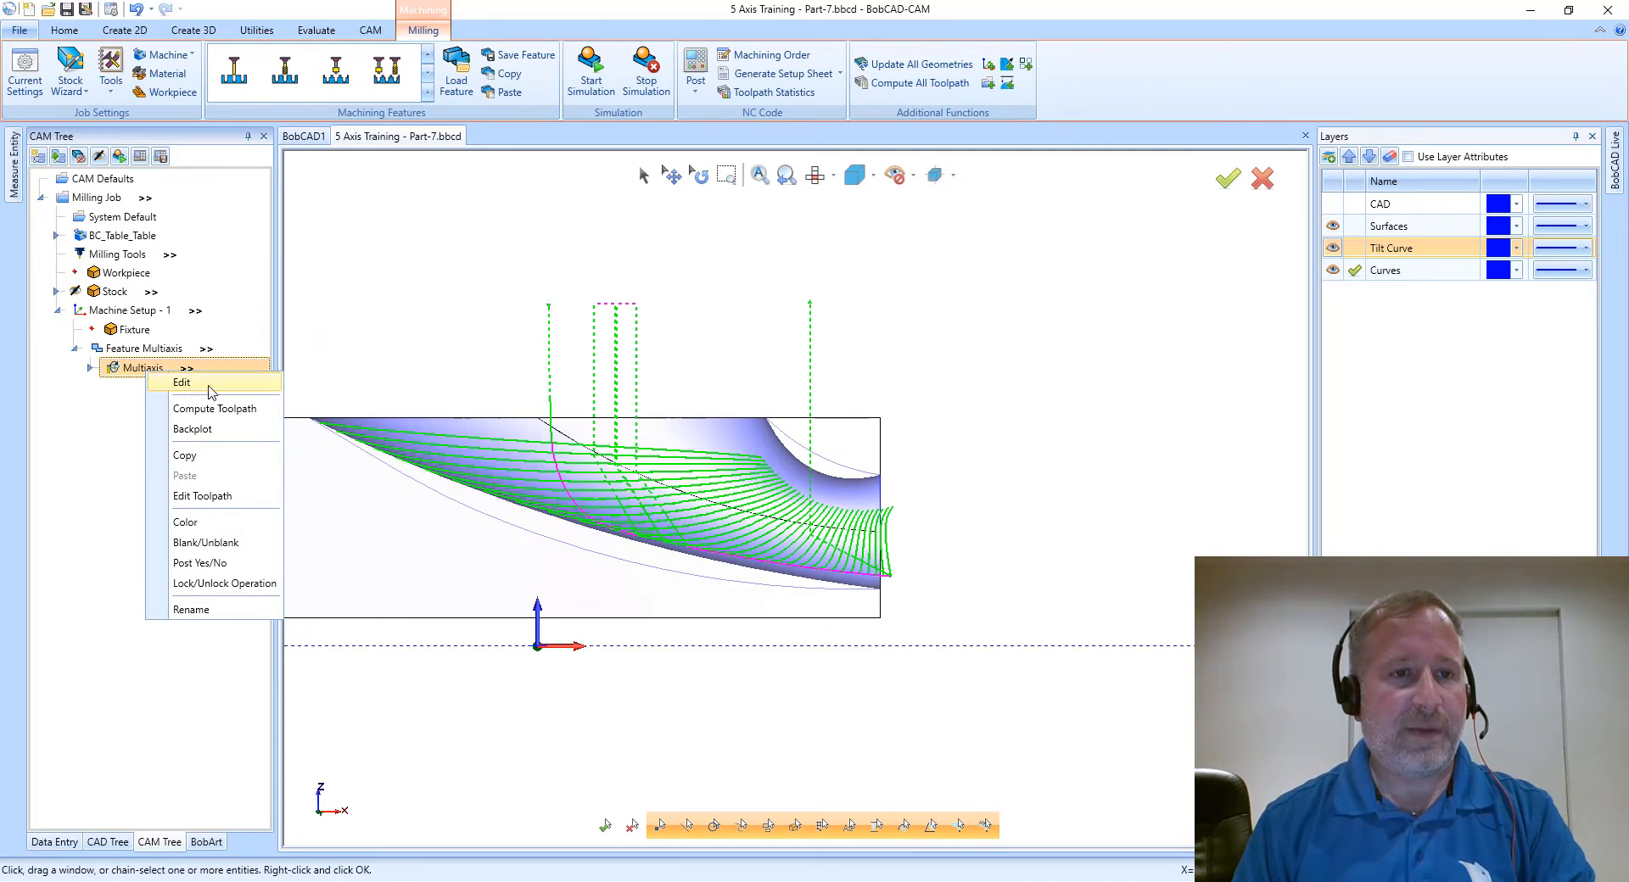
left_click(206, 384)
left_click(497, 241)
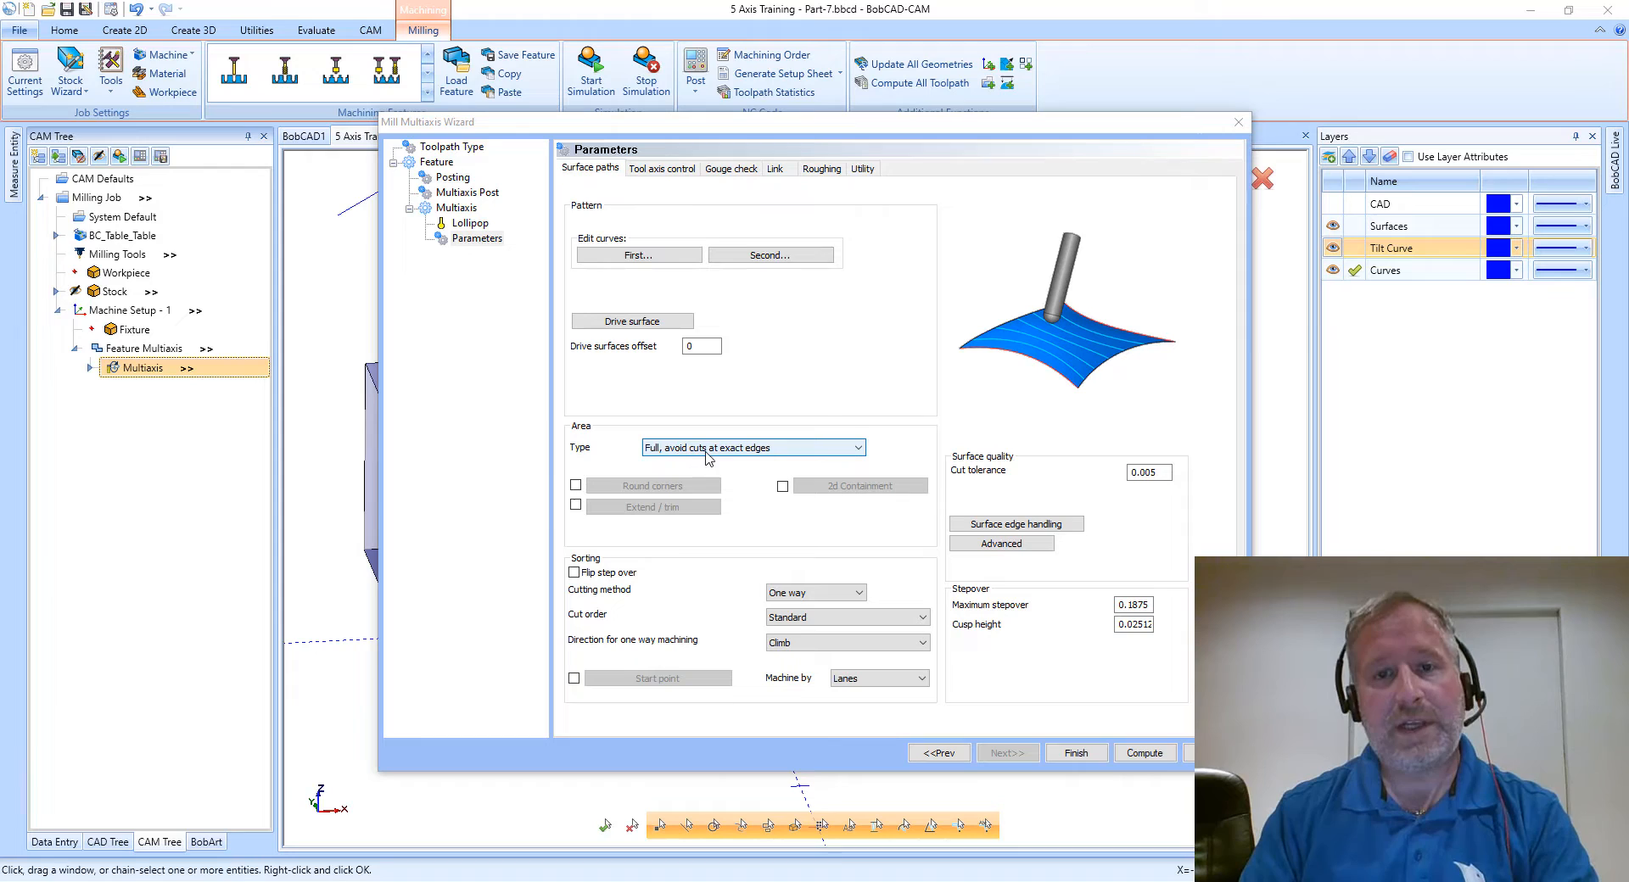
left_click(804, 450)
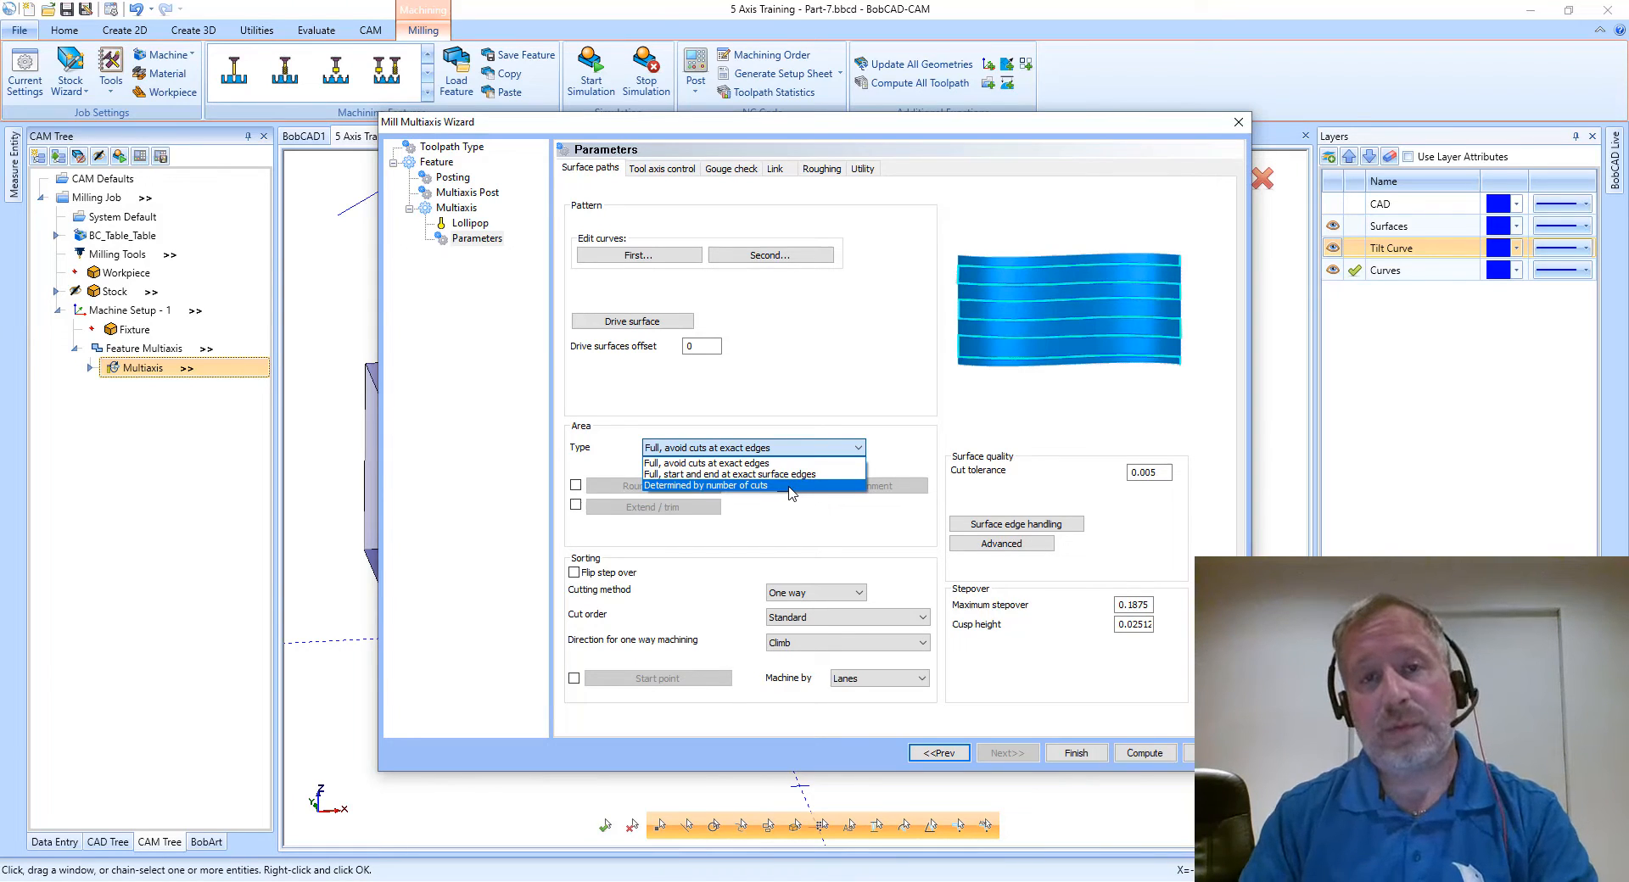
left_click(790, 487)
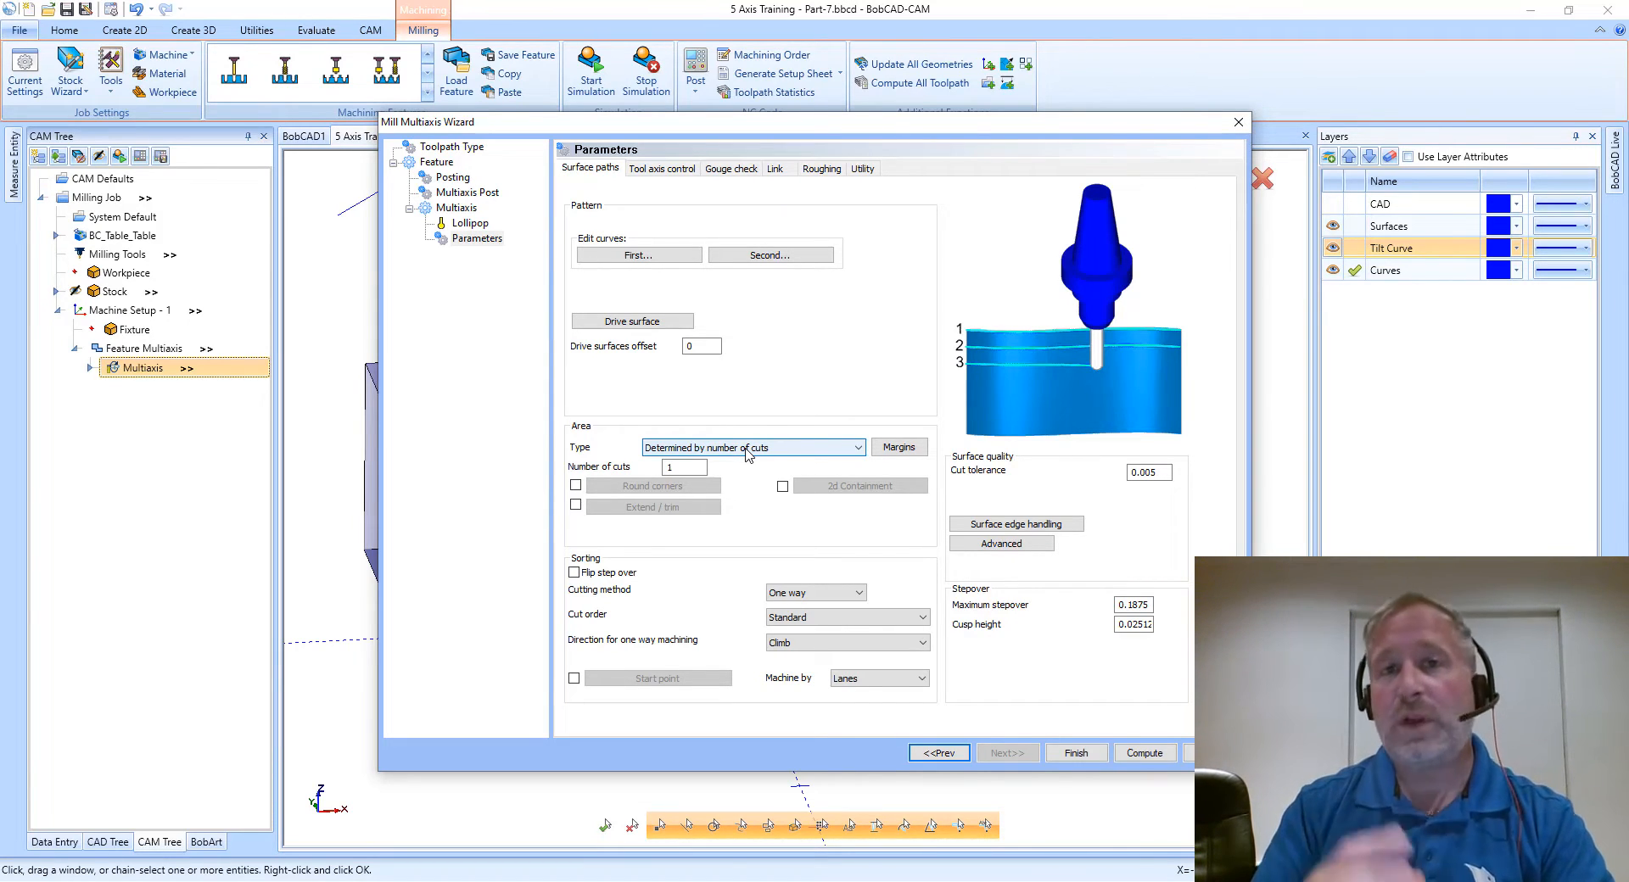
double_click(686, 467)
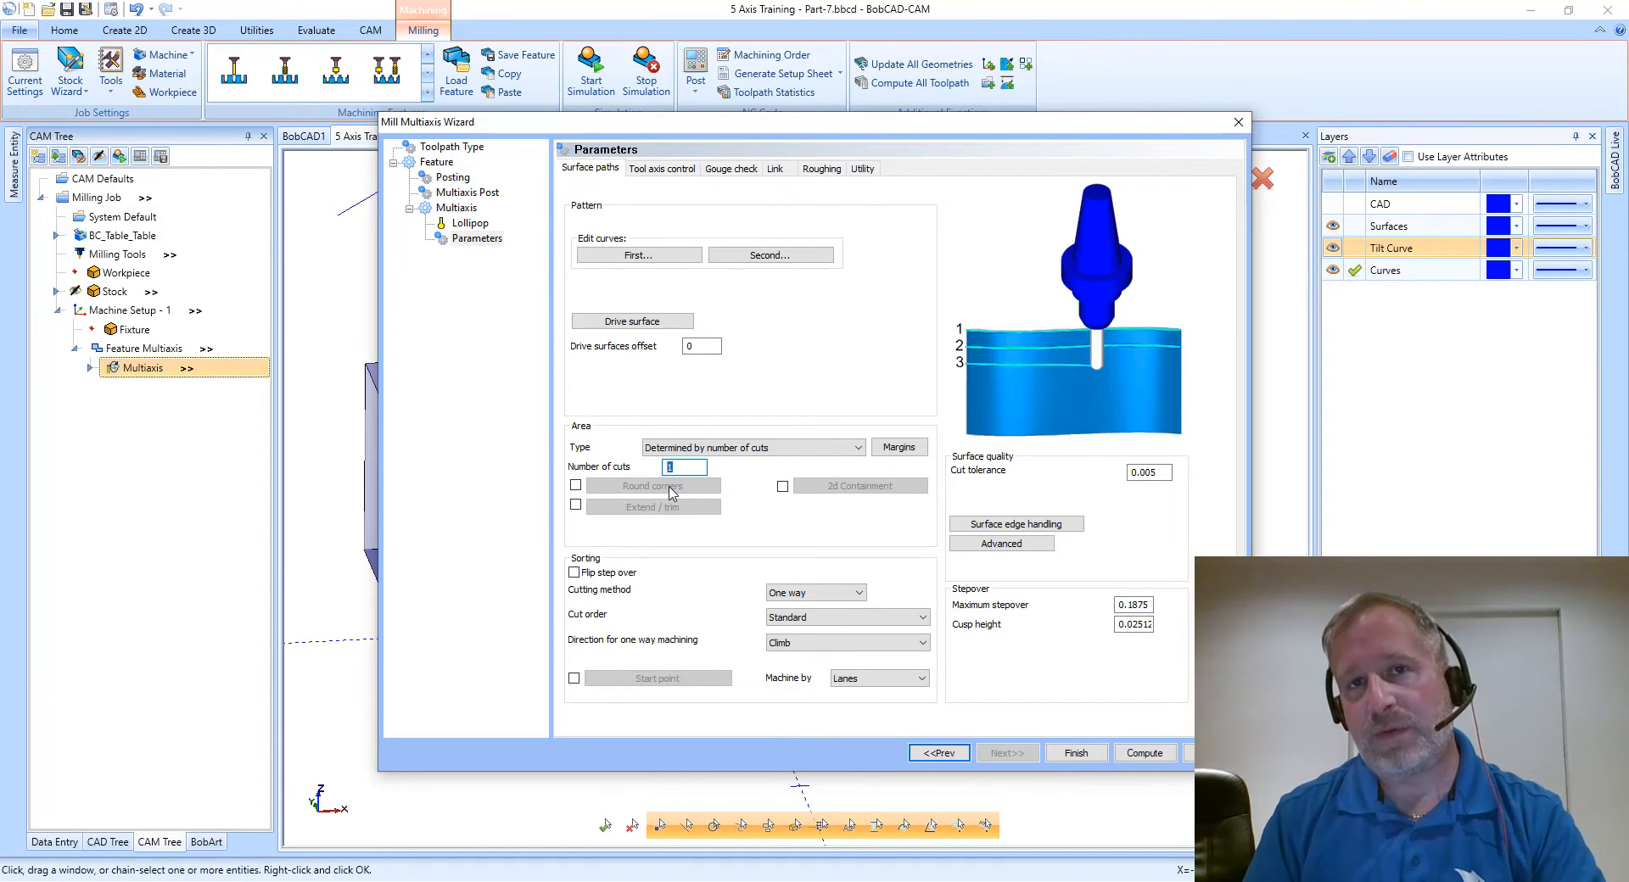
- Set the area type to Full, start and end at exact surface edges with an end margin of 0.5, and recompute the toolpath
left_click(769, 456)
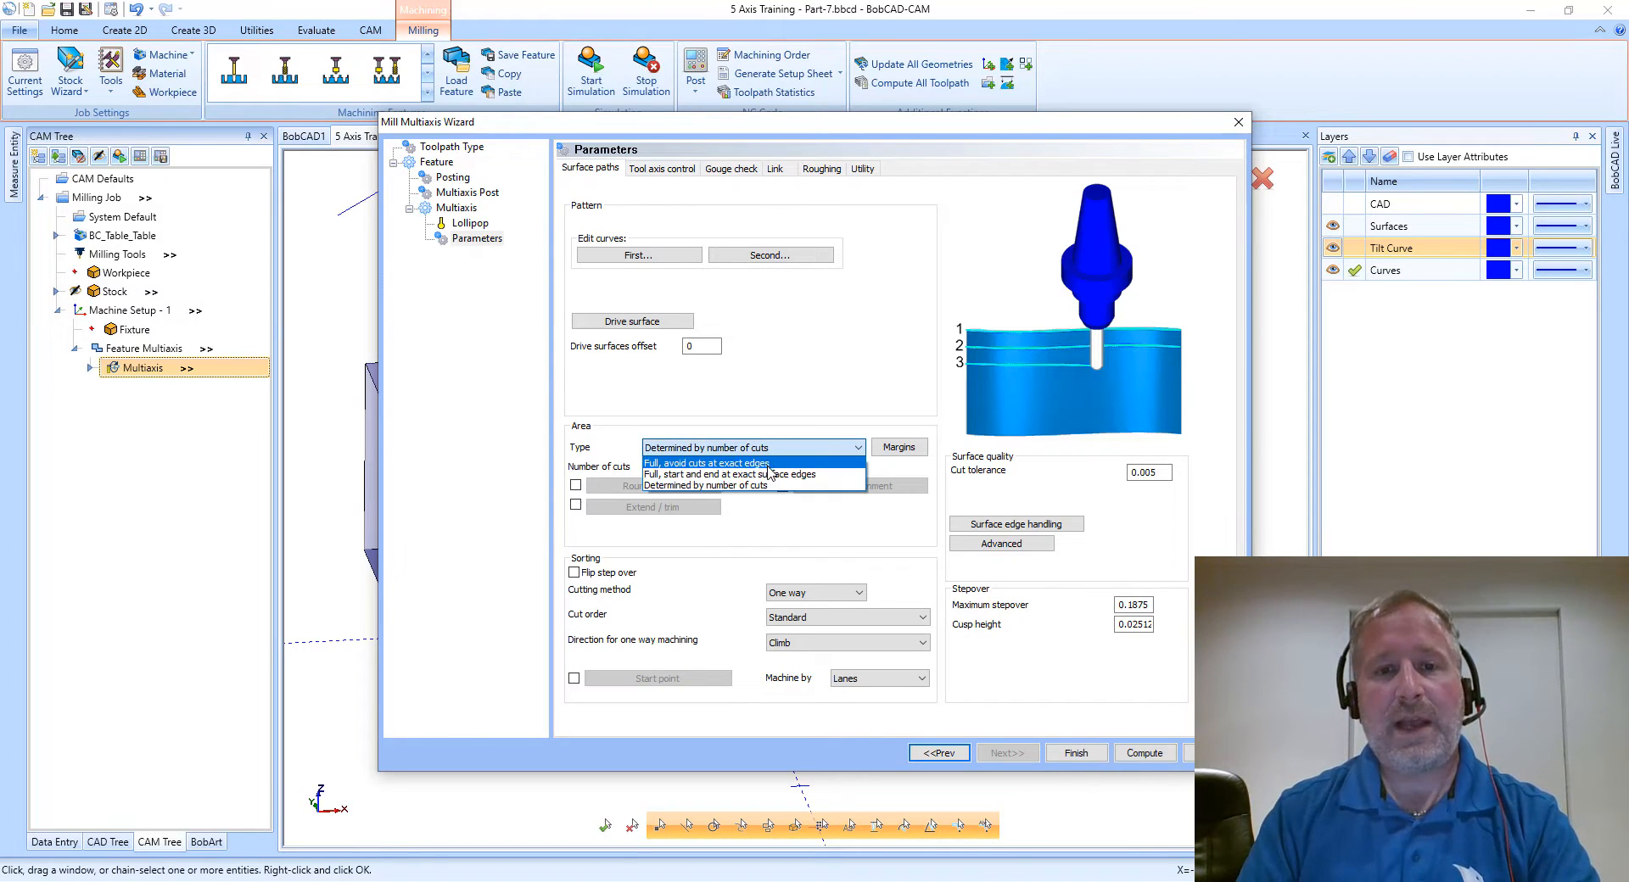
left_click(767, 475)
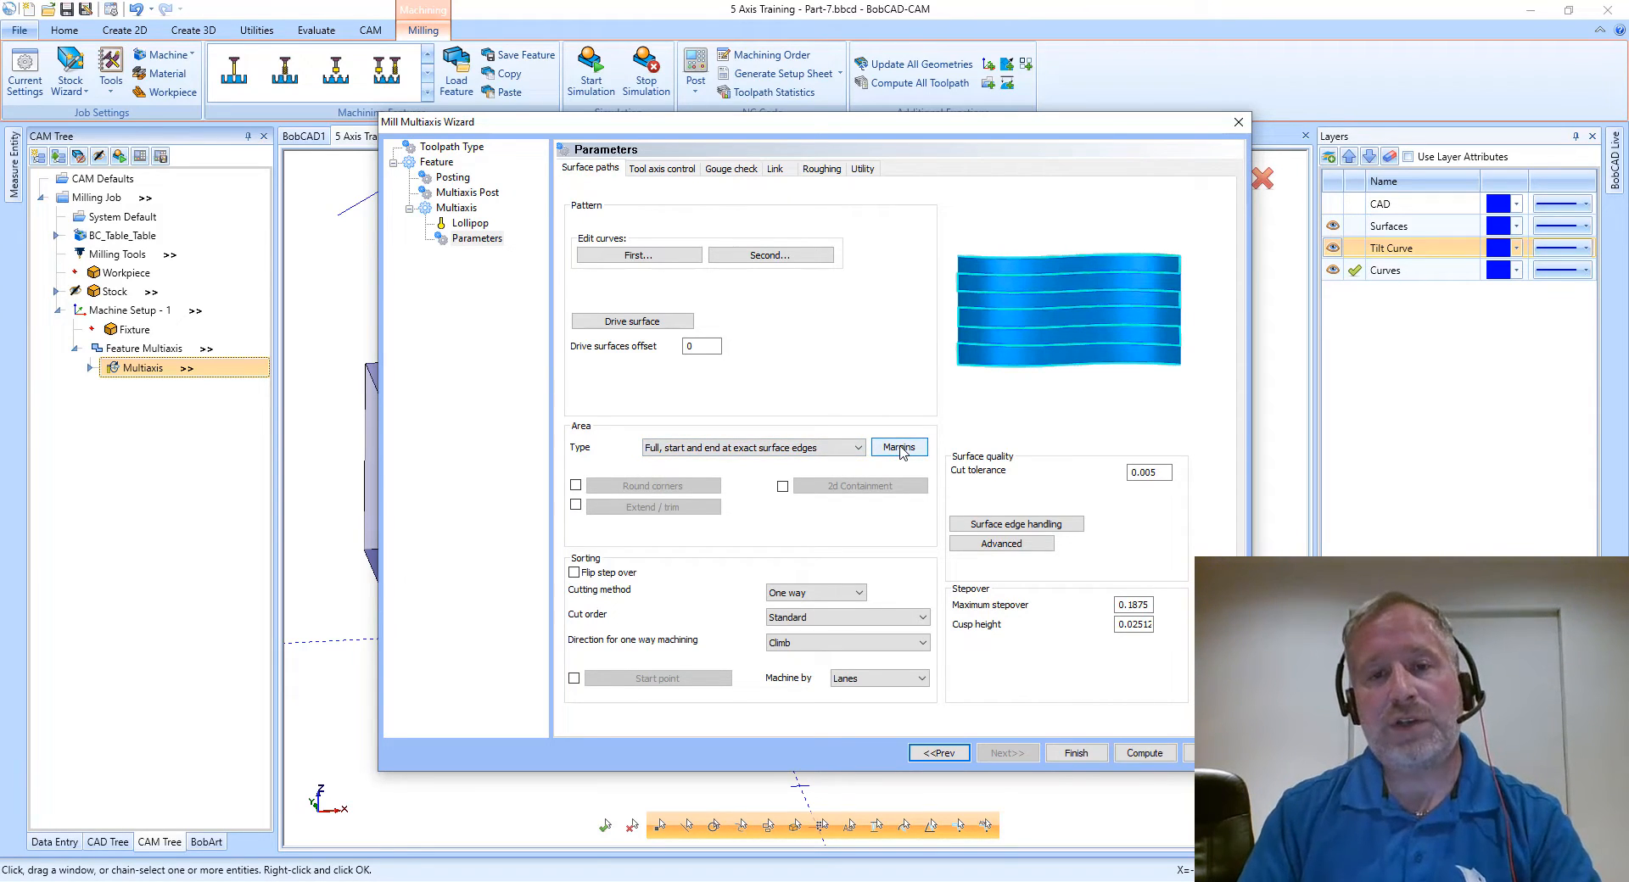
left_click(899, 447)
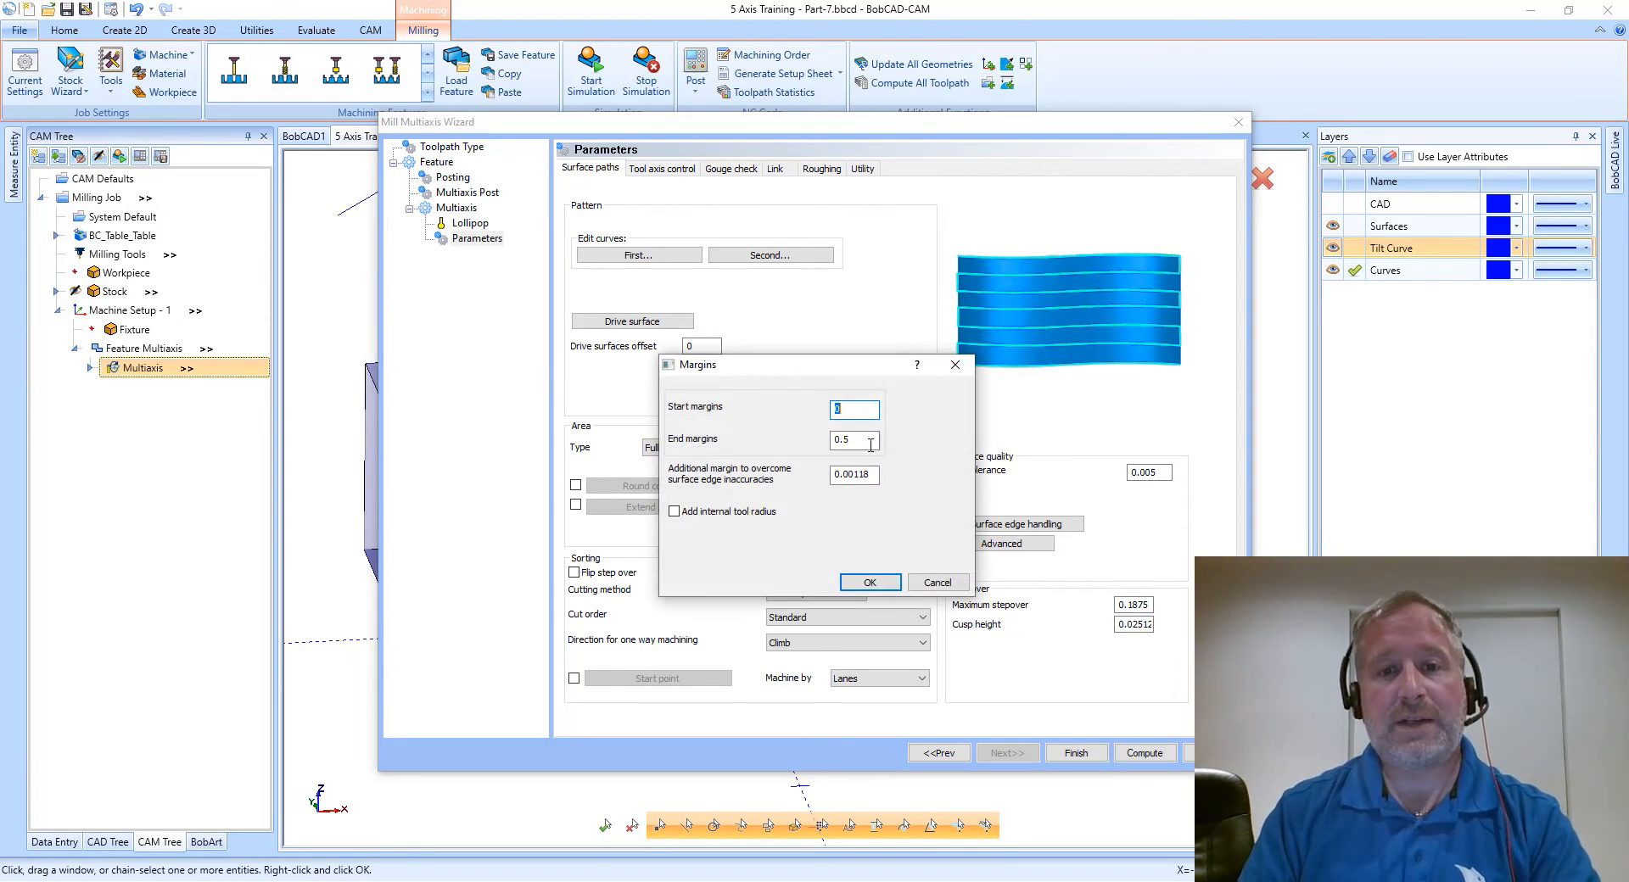
key("Tab")
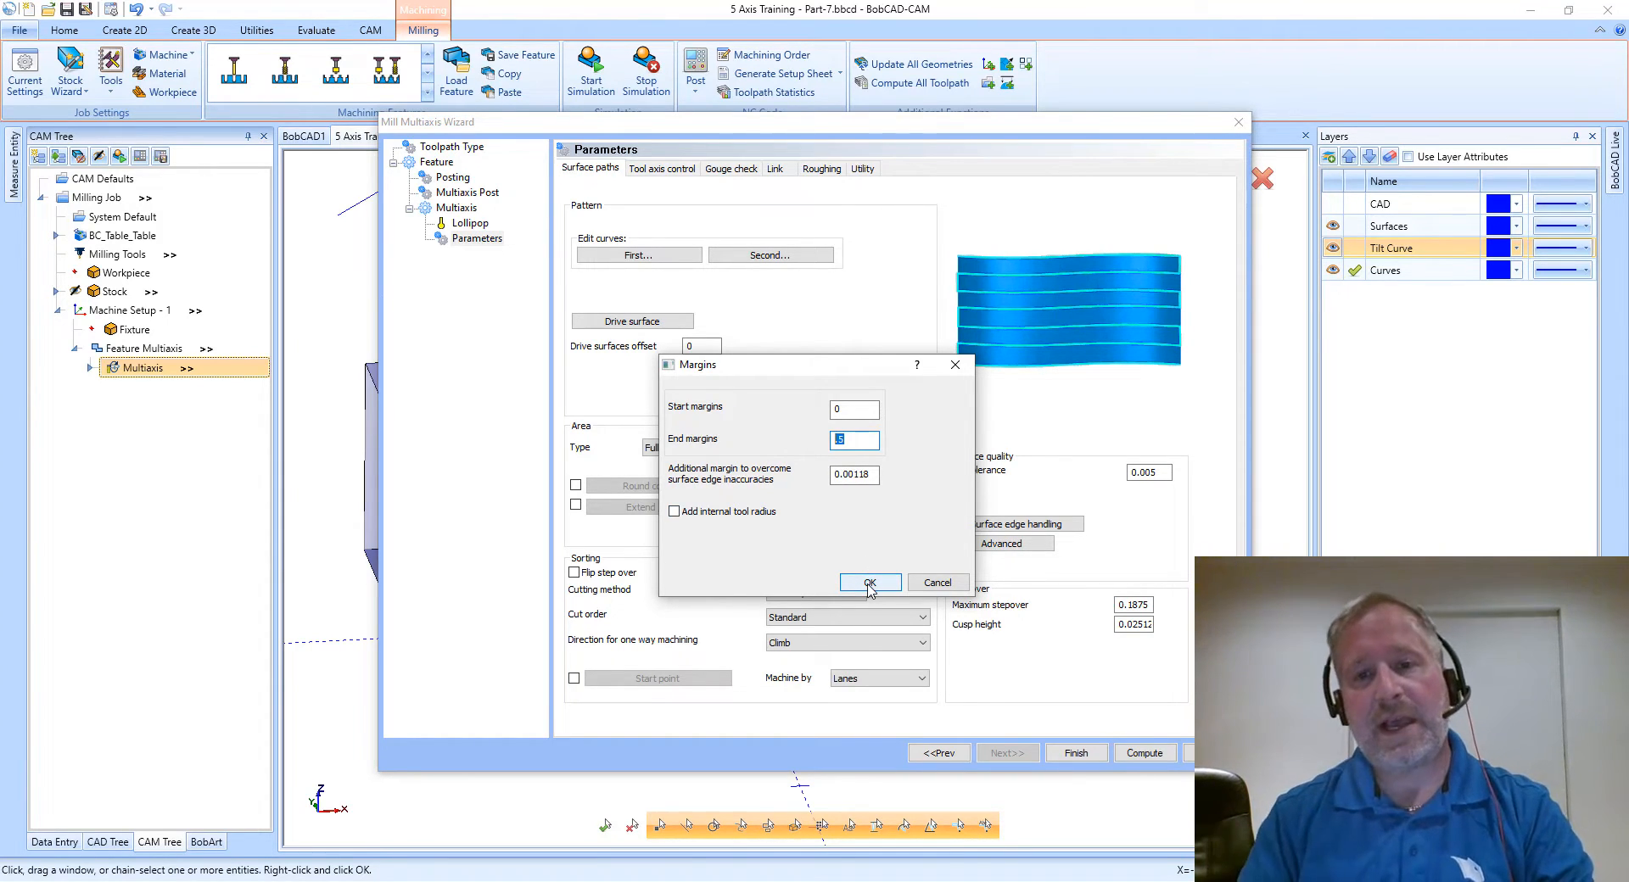
left_click(870, 584)
left_click(1143, 753)
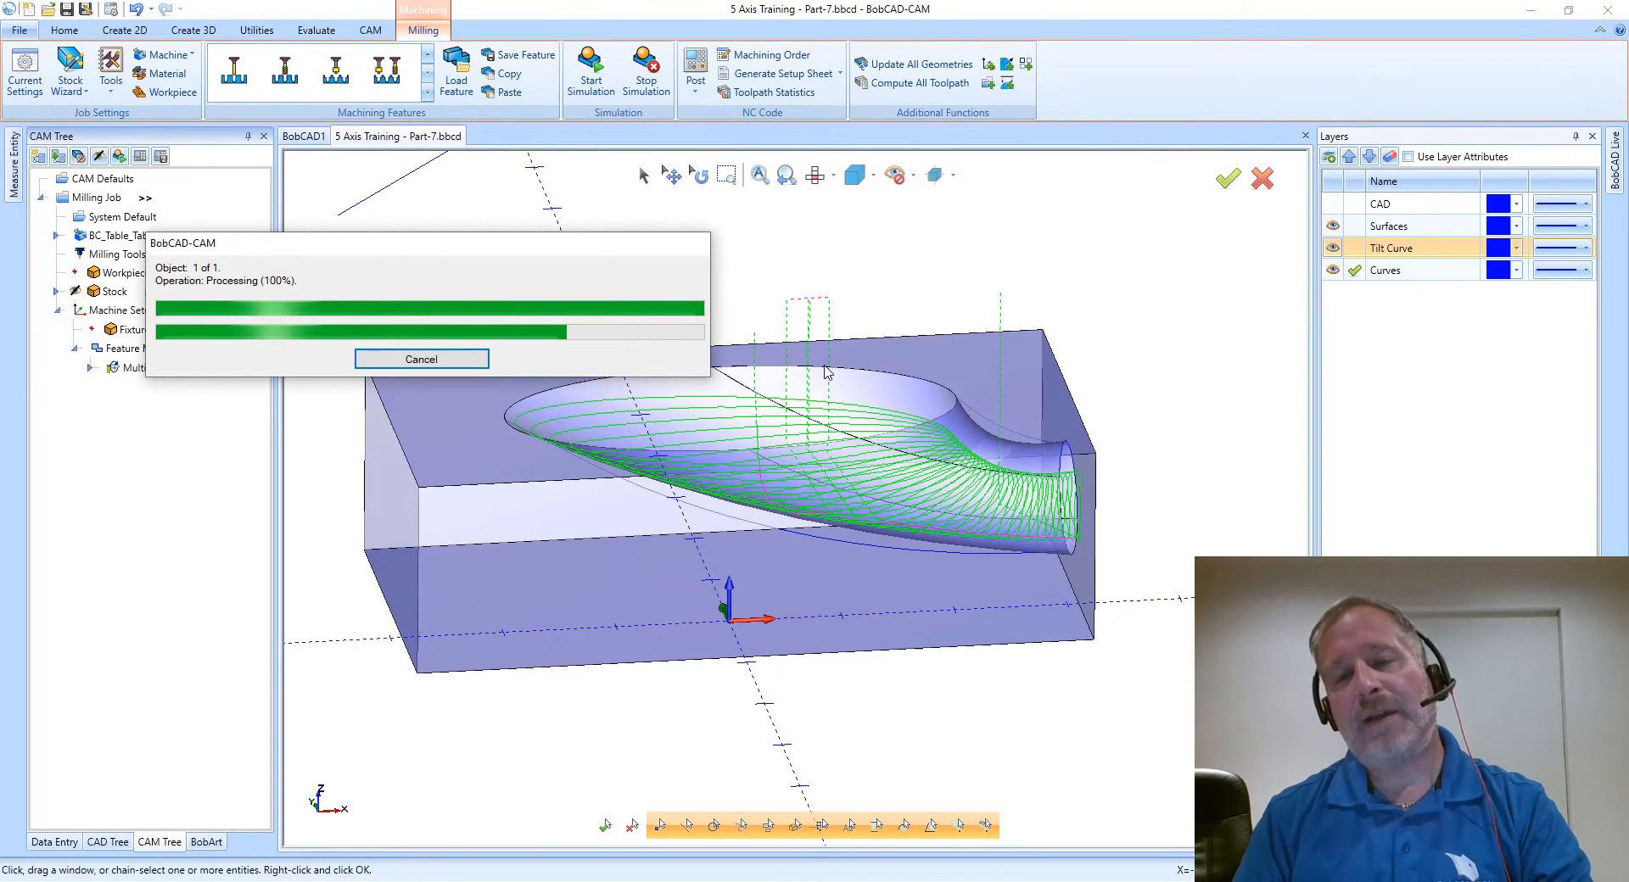
- Backplot the shortened toolpath in the front view up to its last passes and examine the shank clearance at the port's upper wall
left_click(834, 176)
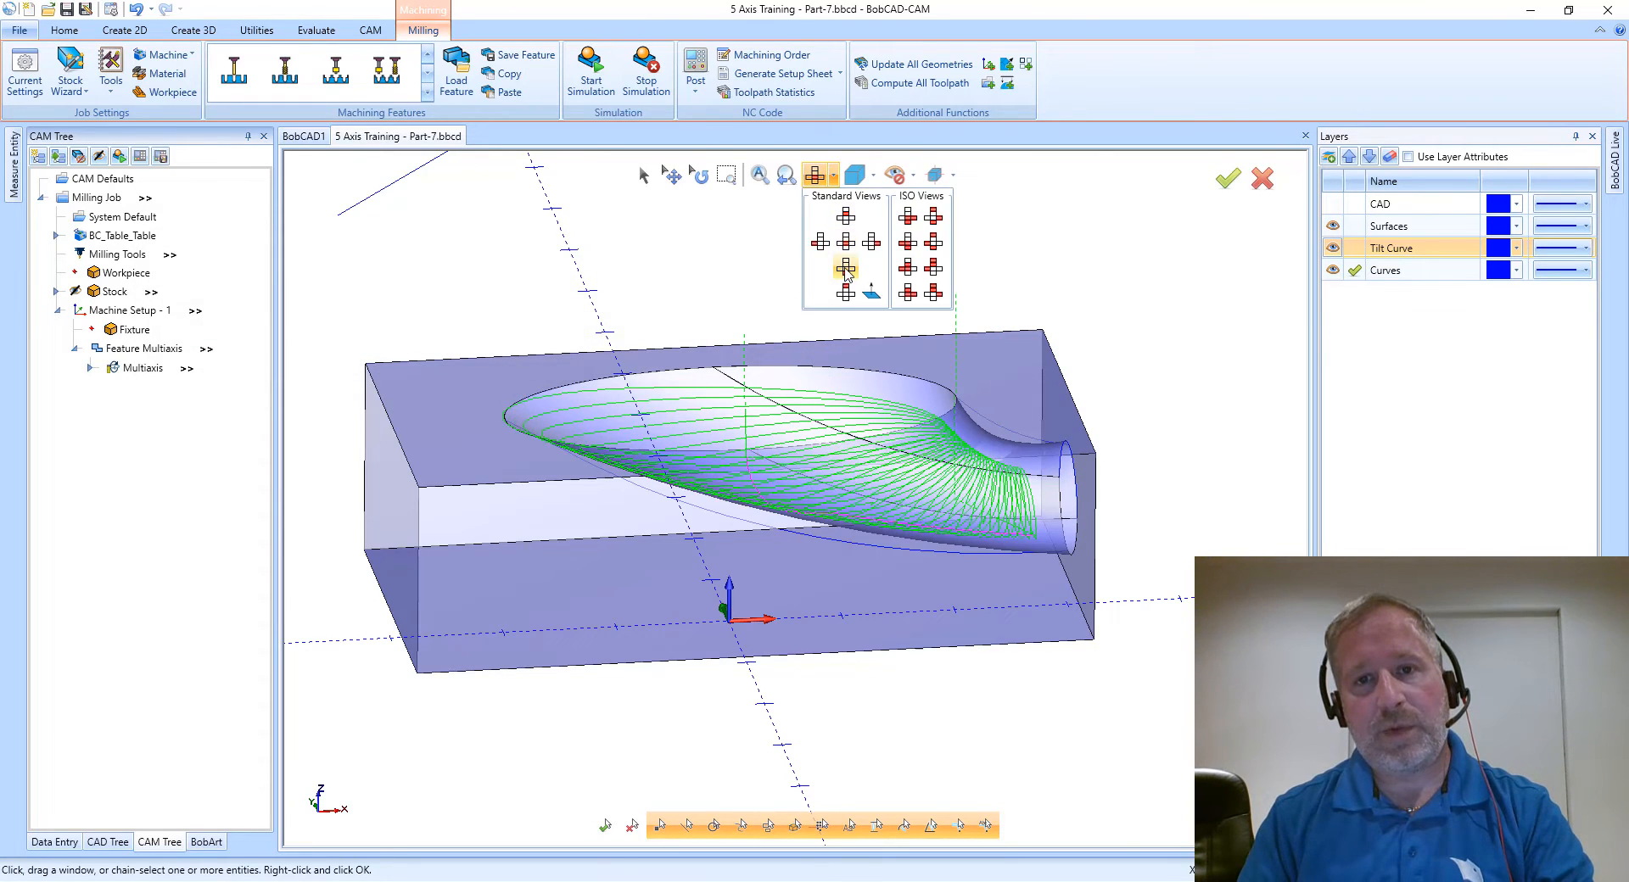
left_click(846, 270)
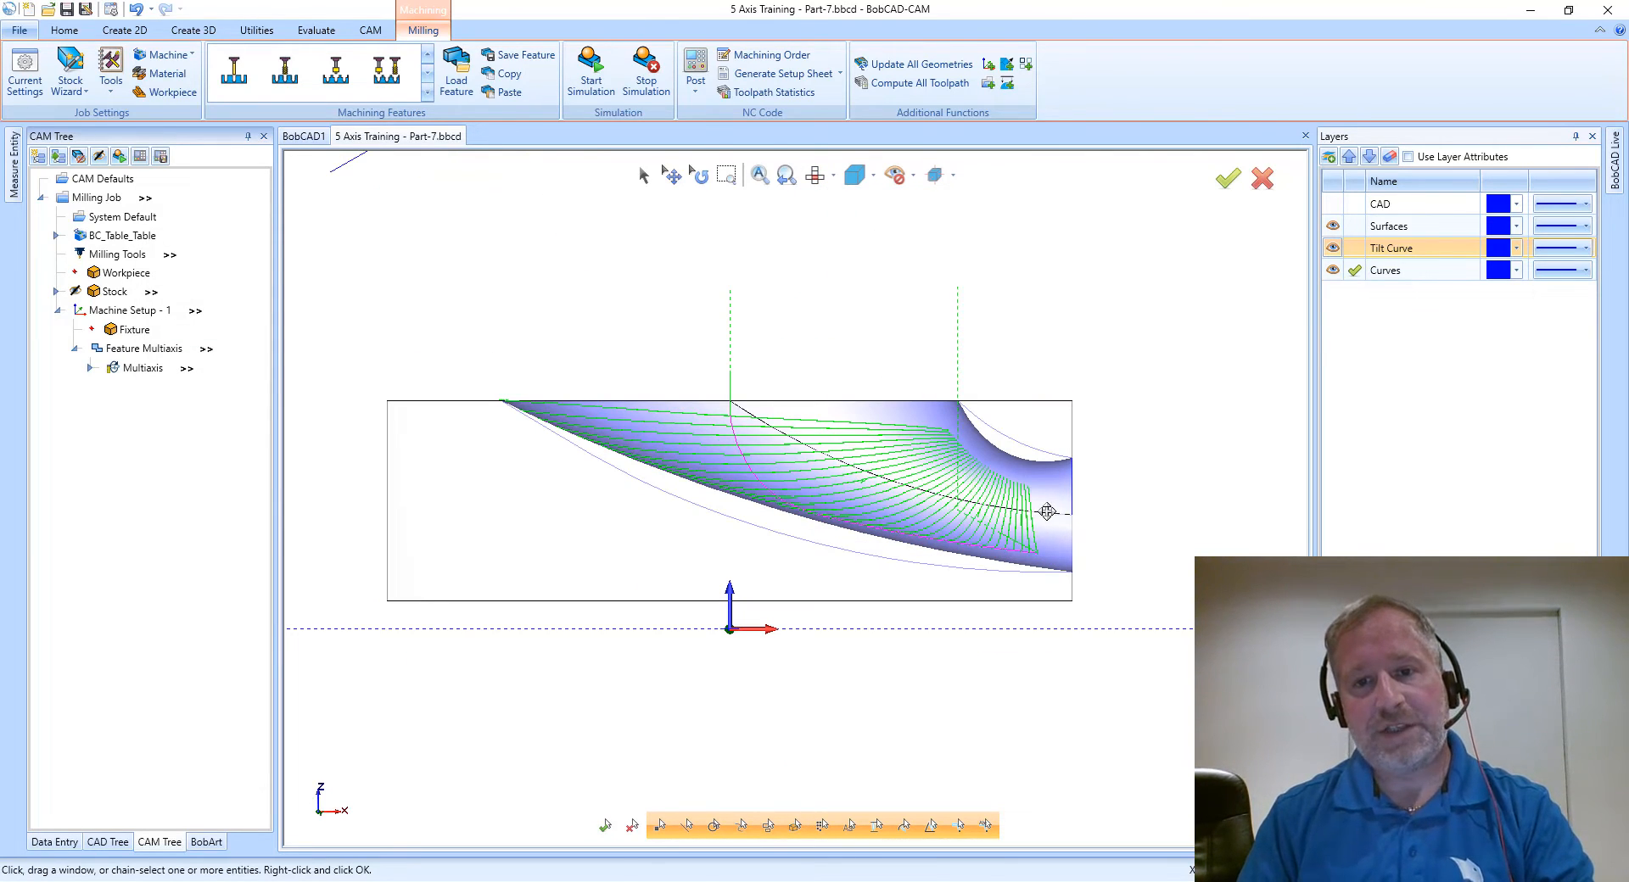
right_click(148, 371)
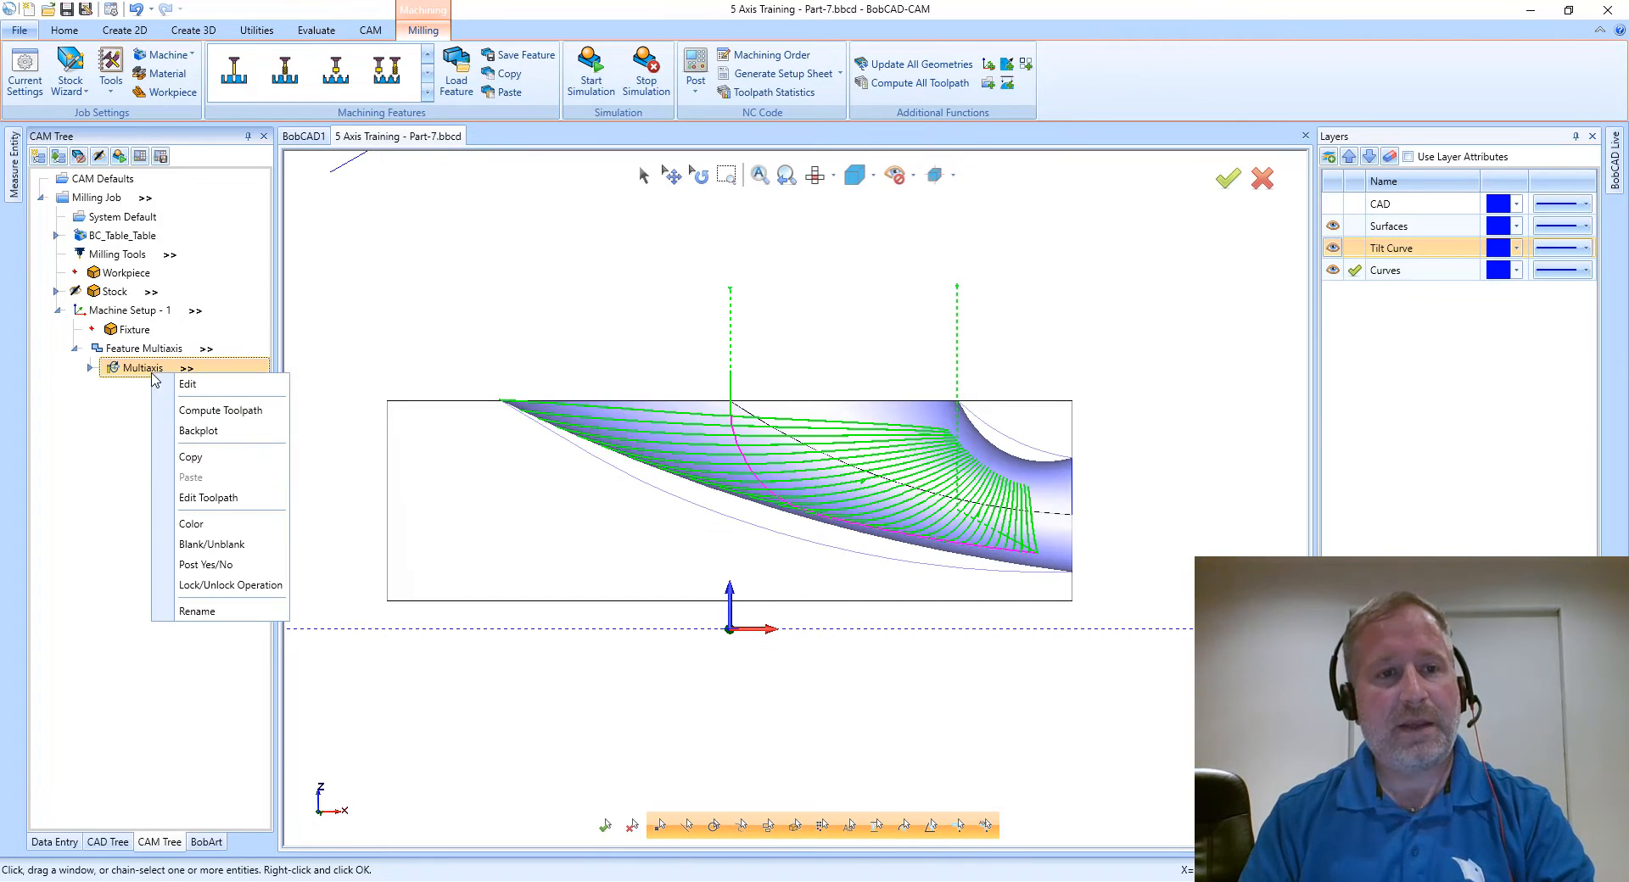
left_click(225, 435)
left_click_drag(39, 307, 261, 319)
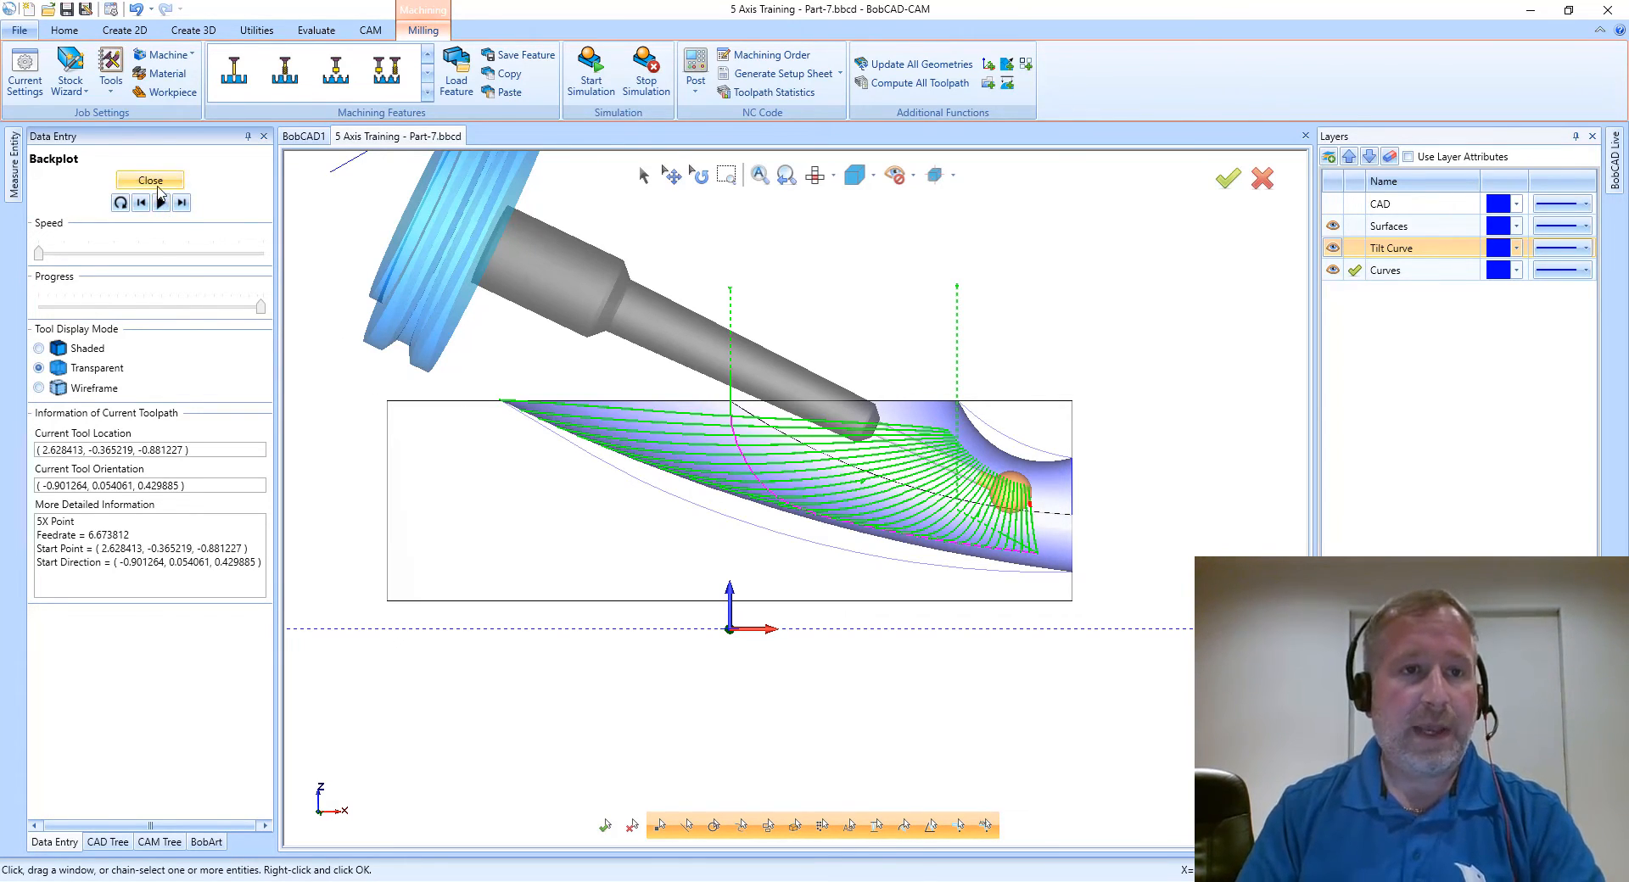
scroll(1002, 532, "up", 3)
scroll(989, 522, "down", 2)
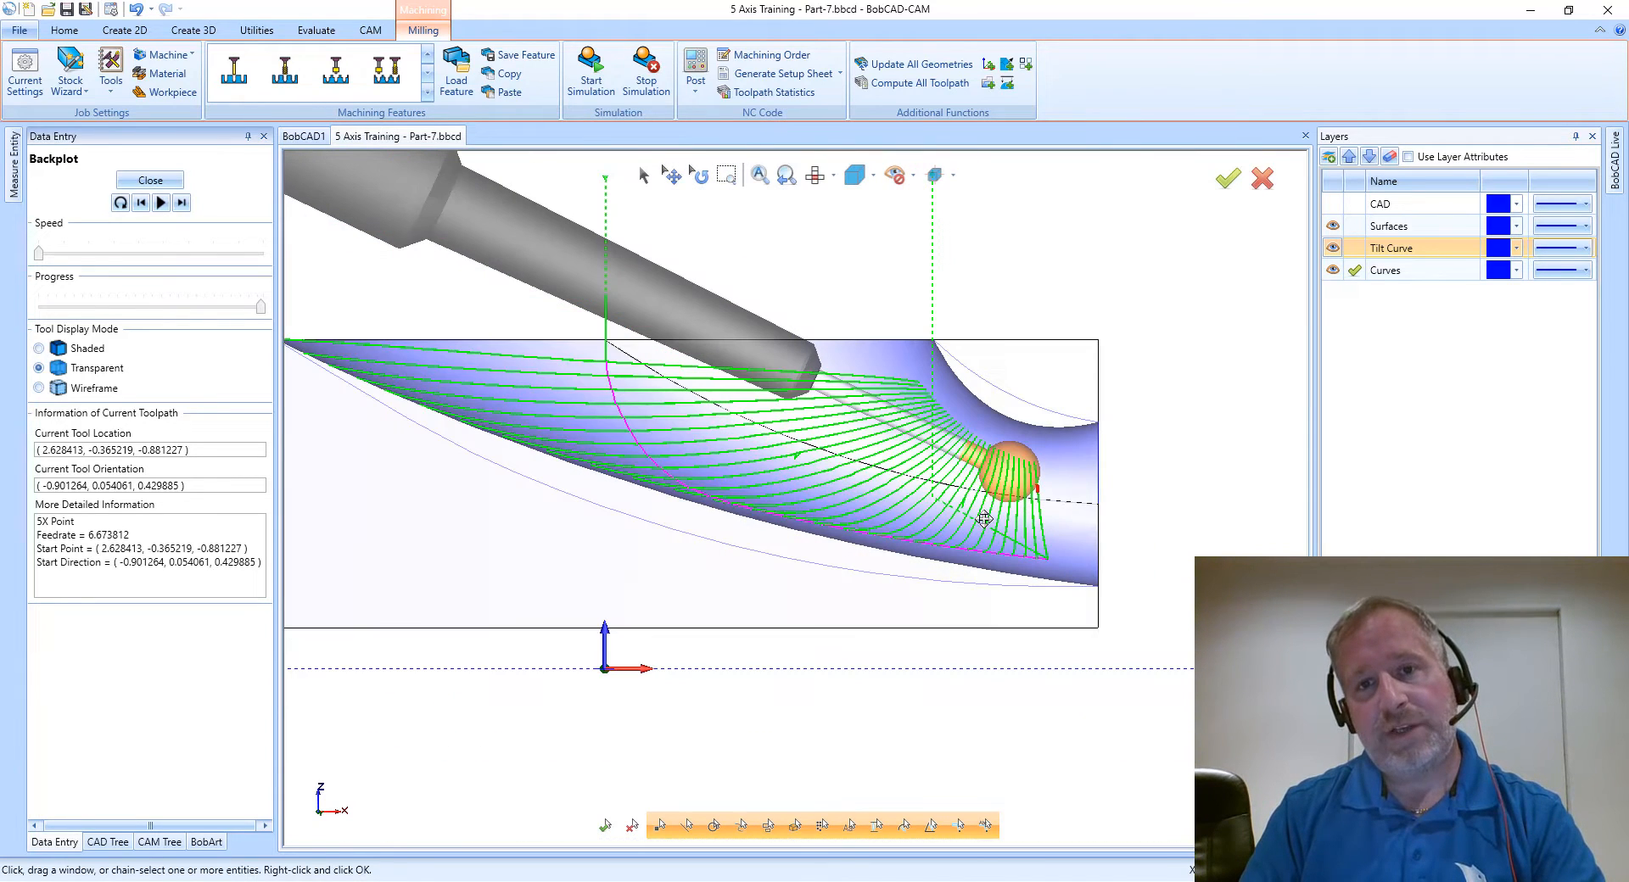
scroll(941, 330, "up", 1)
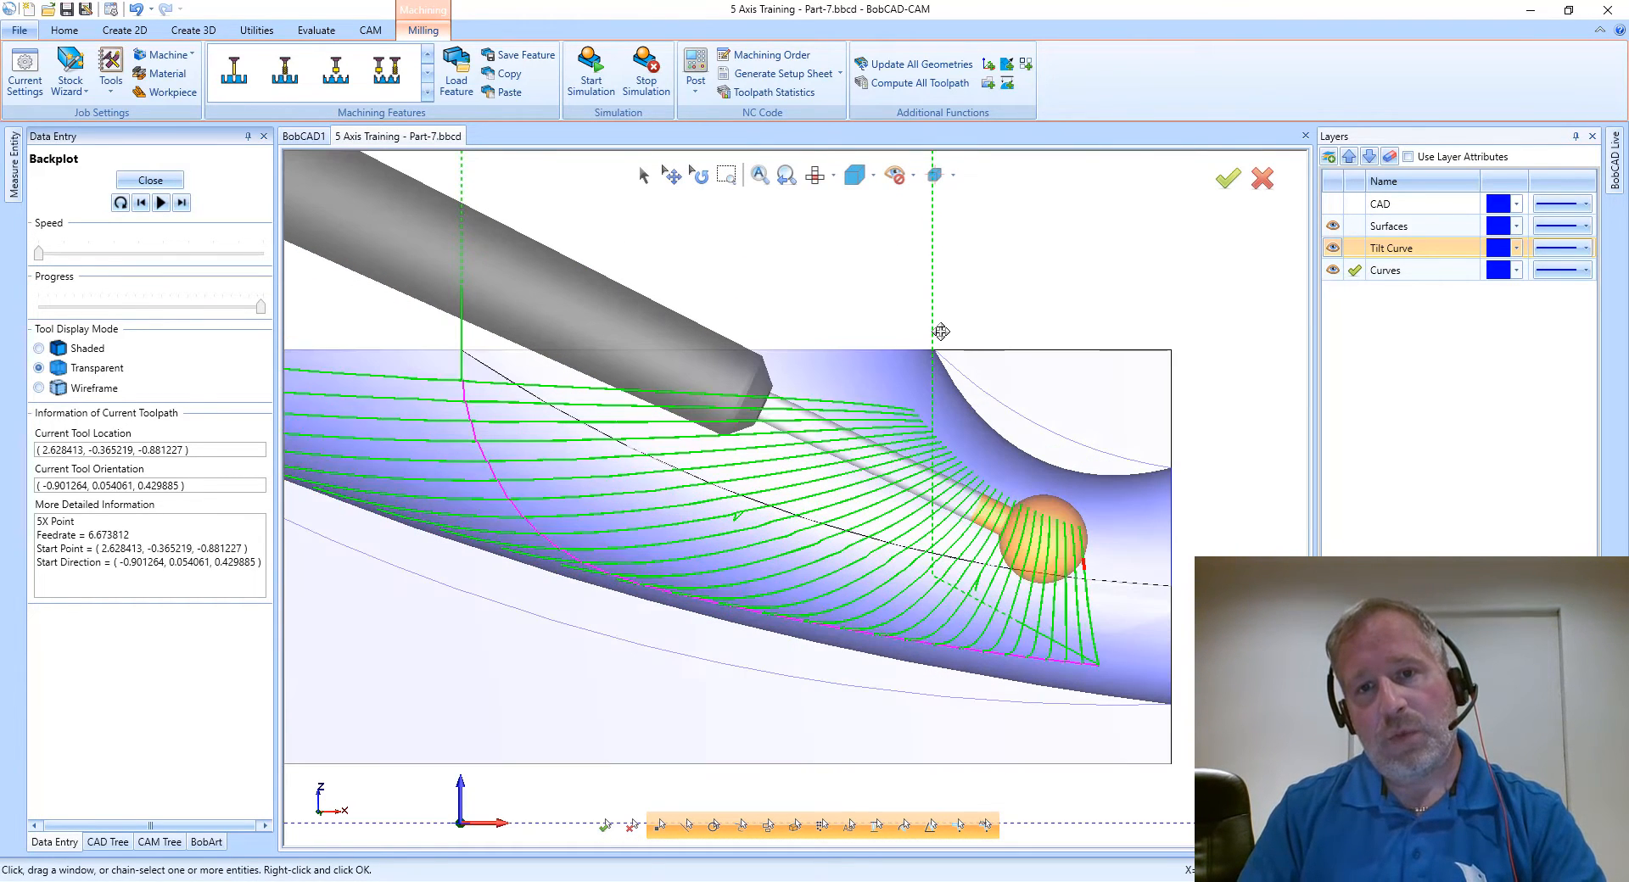
middle_click_drag(950, 327, 948, 397)
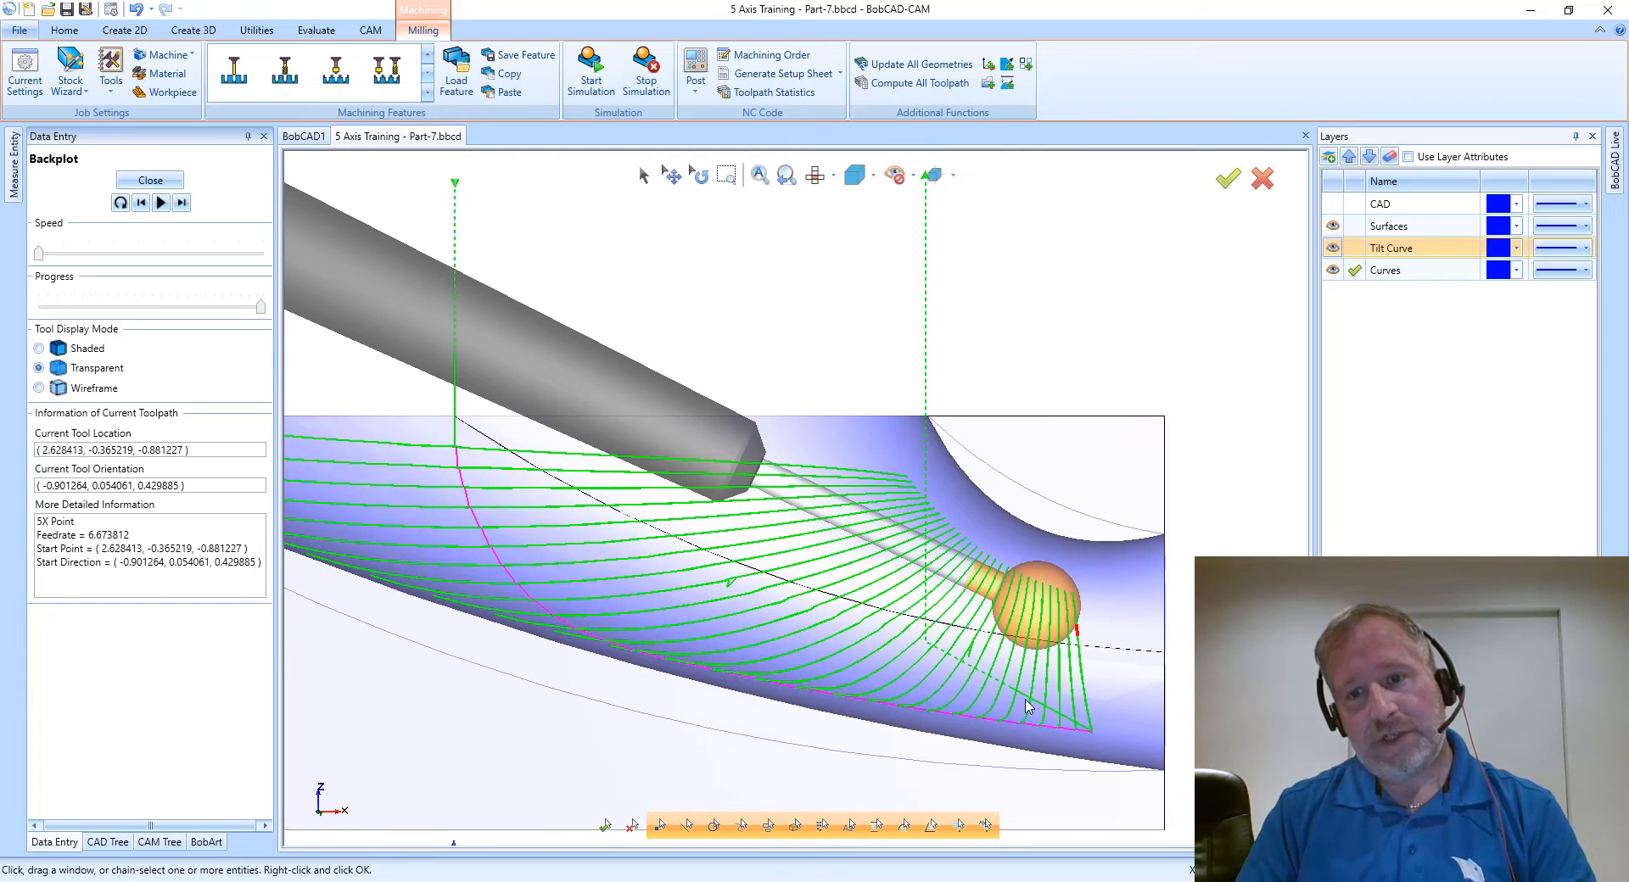
left_click(148, 182)
- Edit the Multiaxis operation's link settings so the last exit retracts to the clearance area through the tube center
right_click(150, 368)
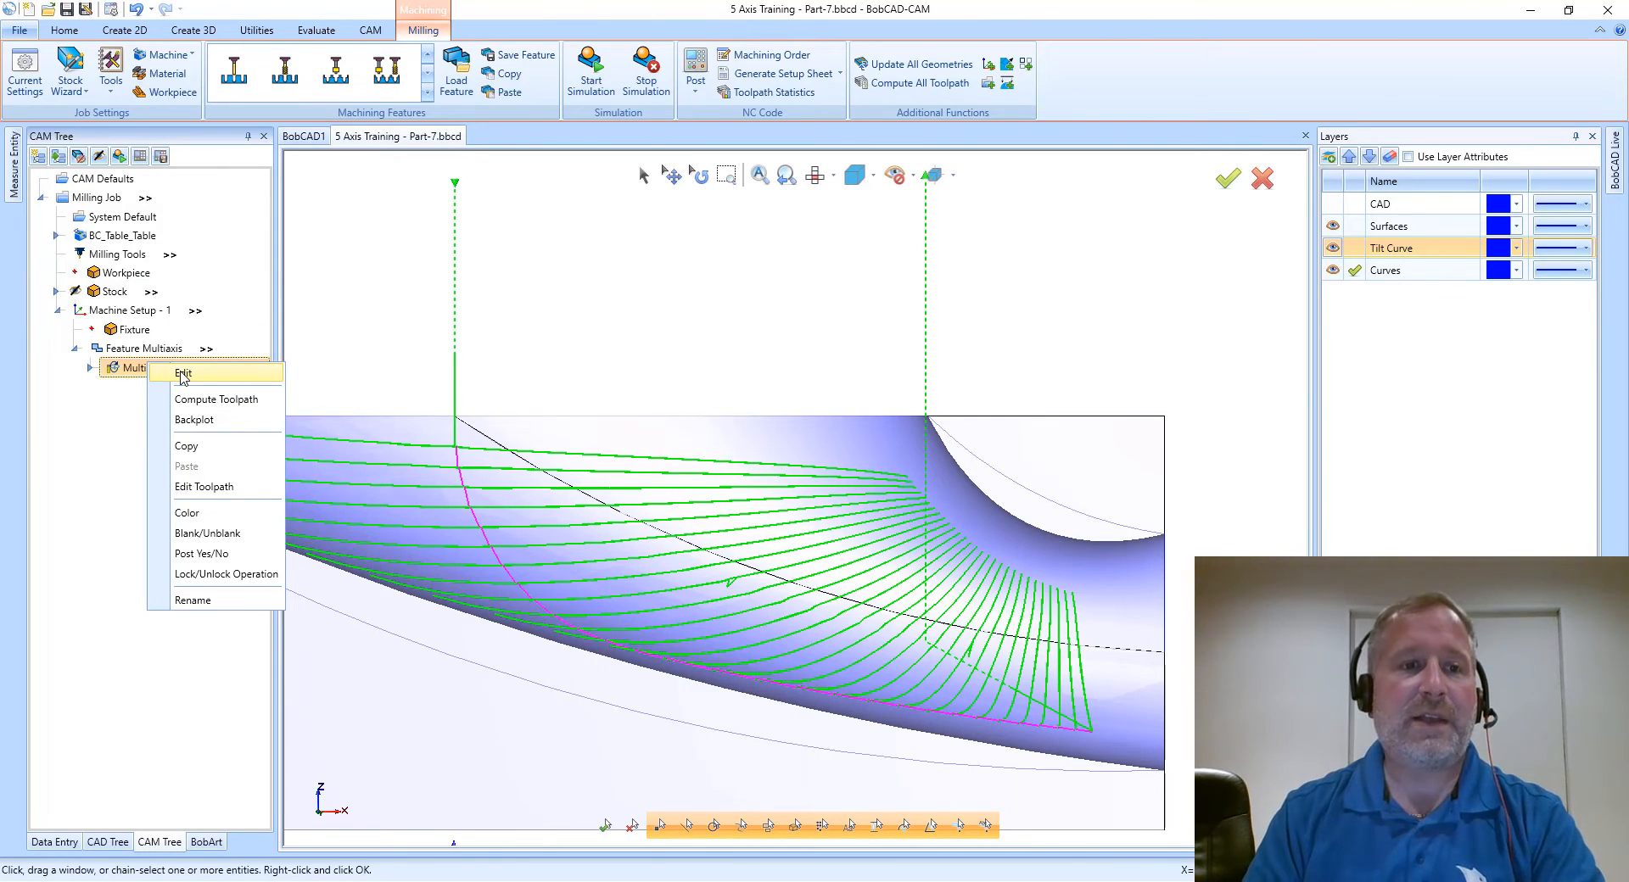
left_click(182, 374)
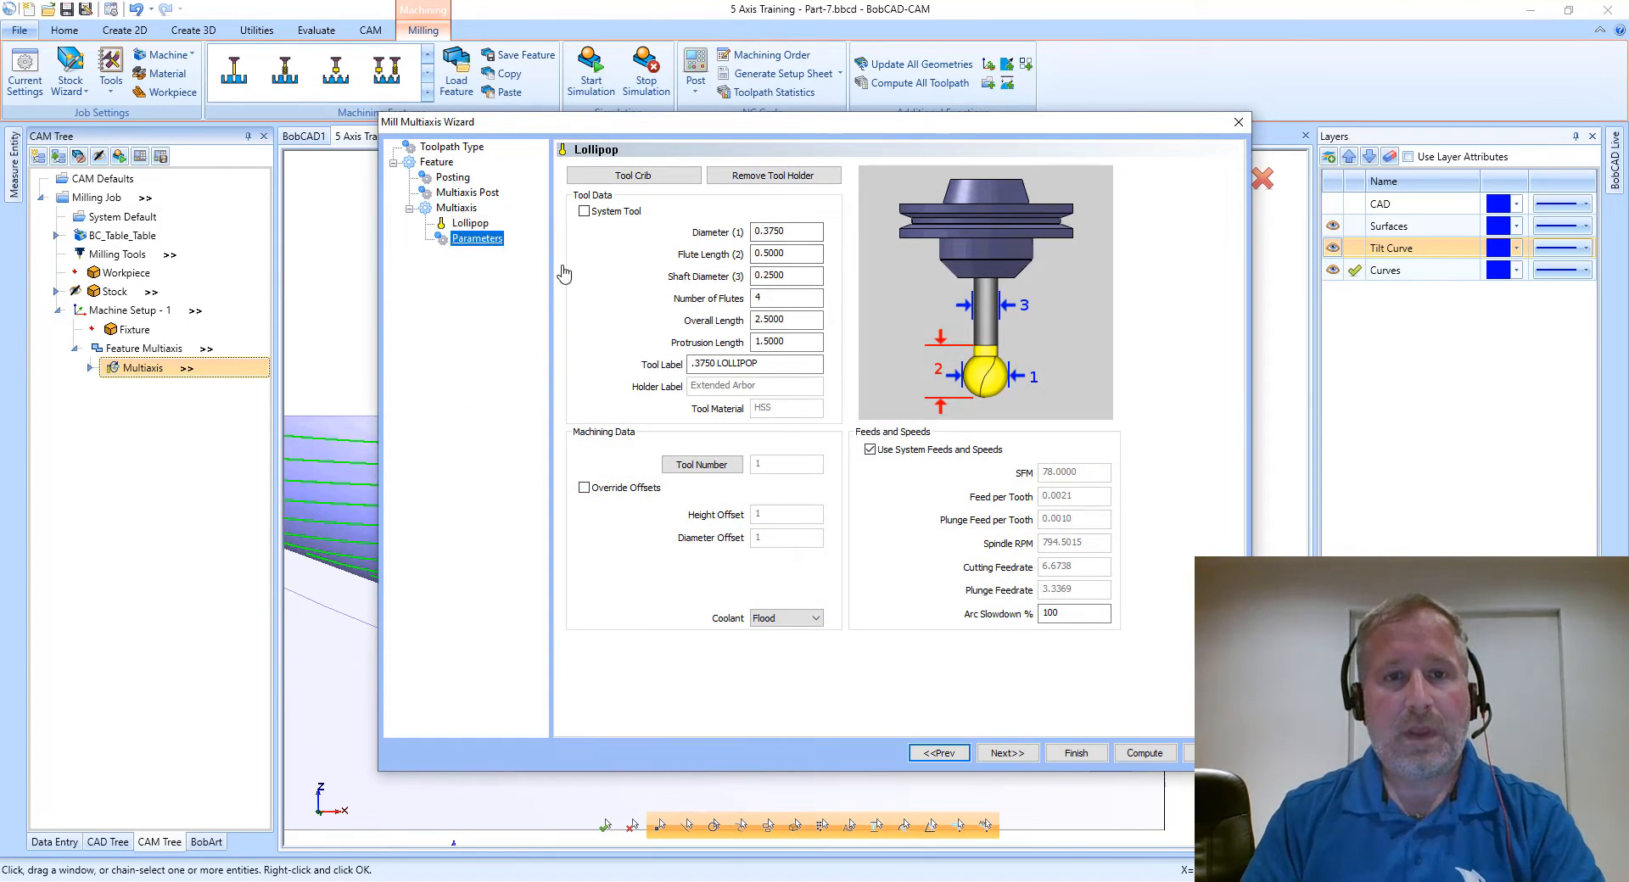
left_click(774, 168)
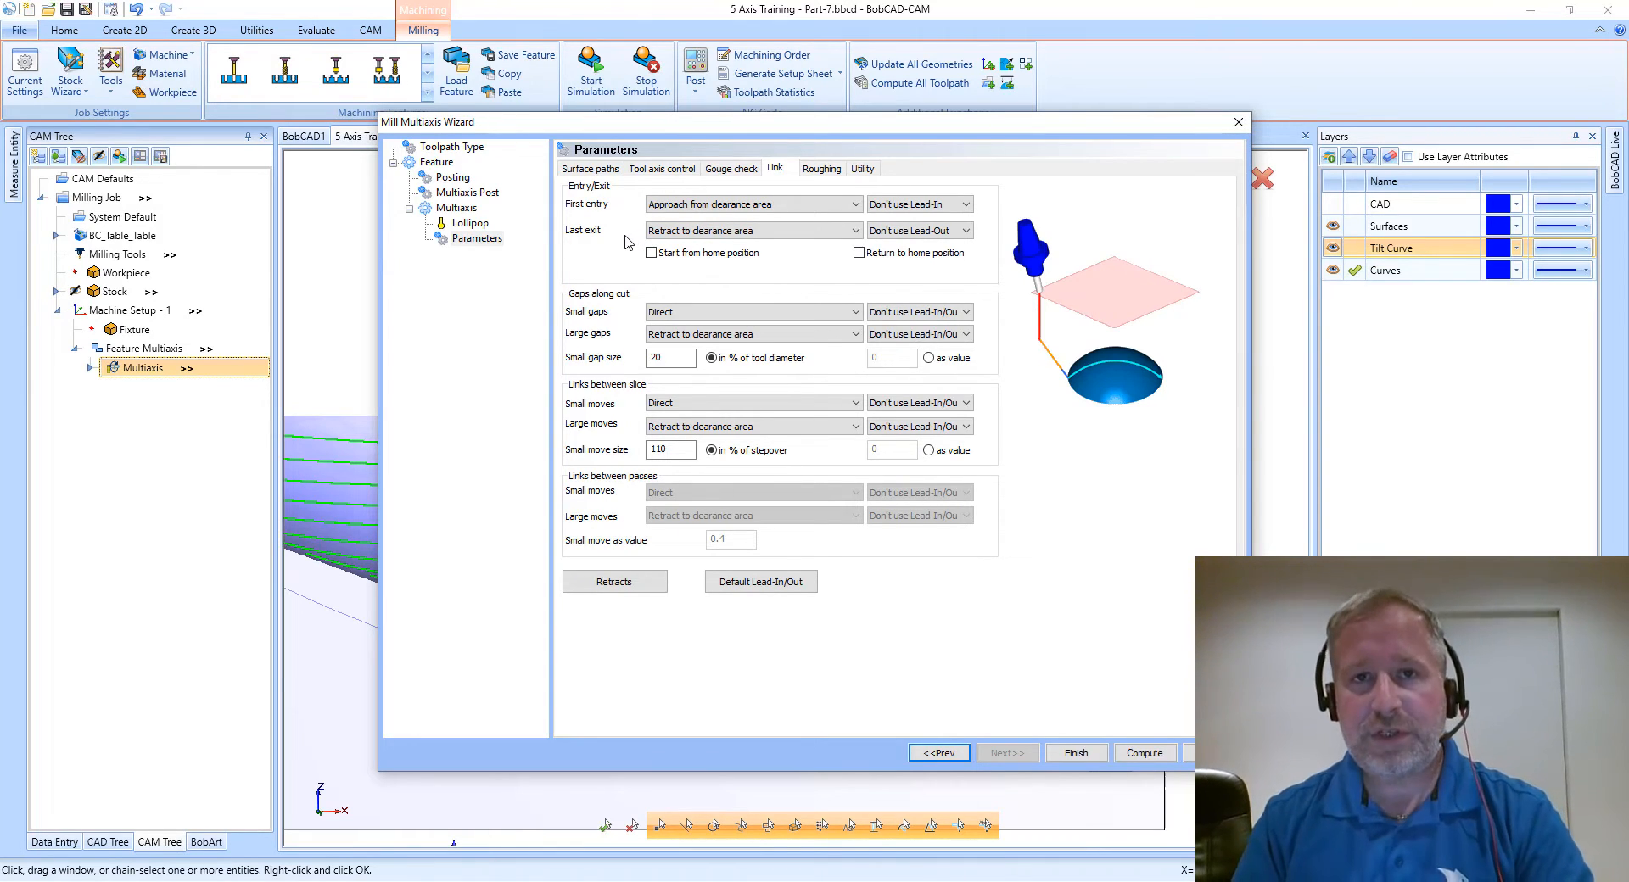
left_click(722, 232)
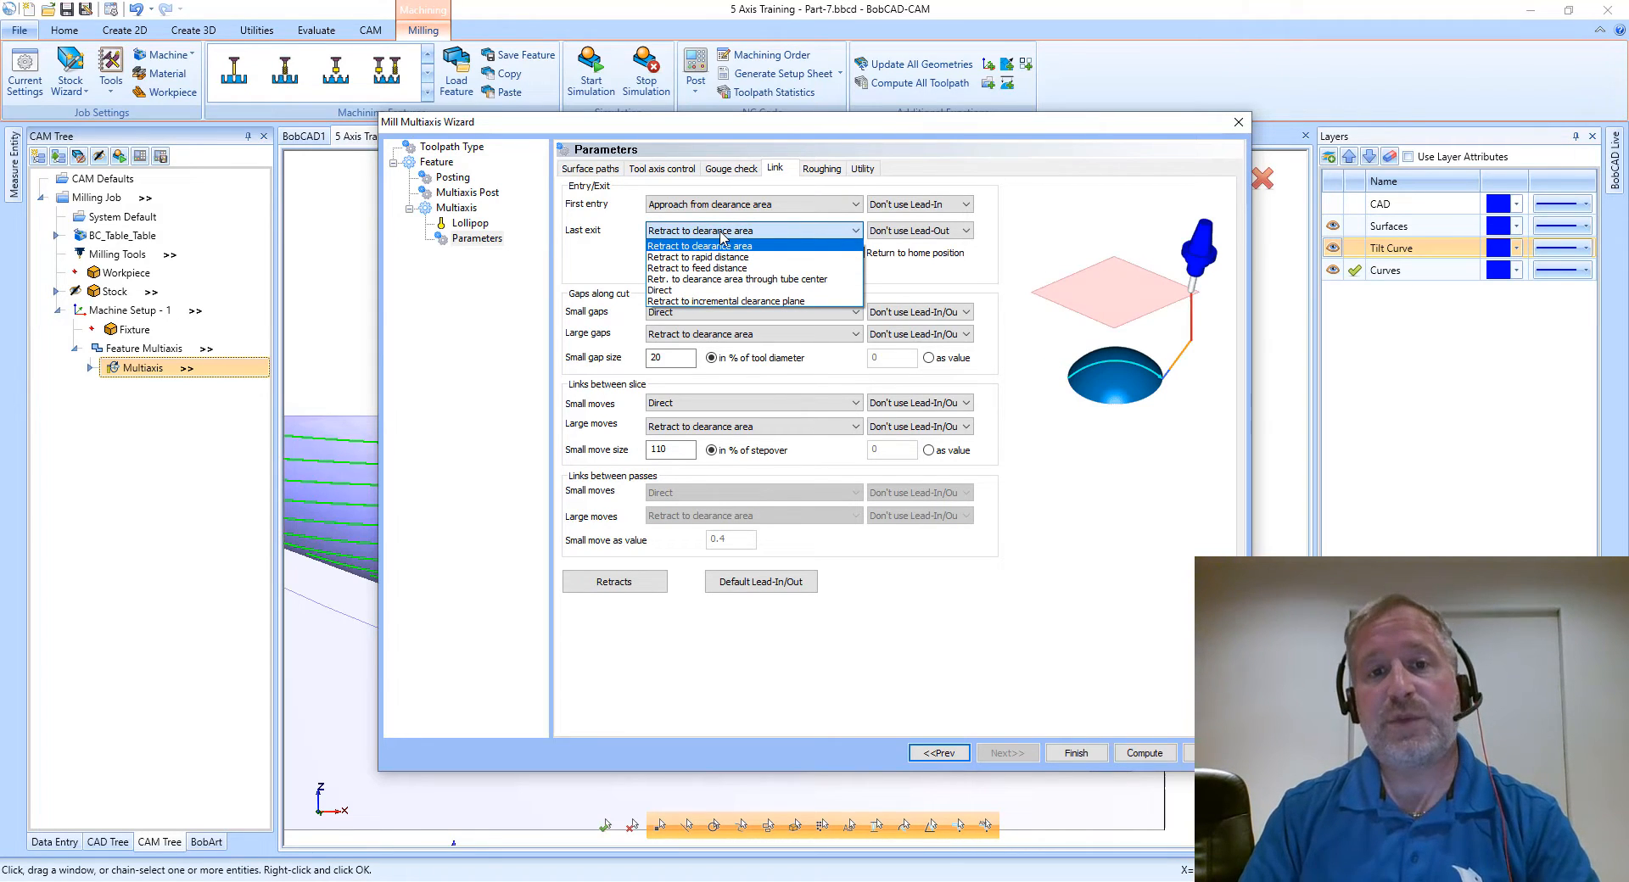
left_click(724, 280)
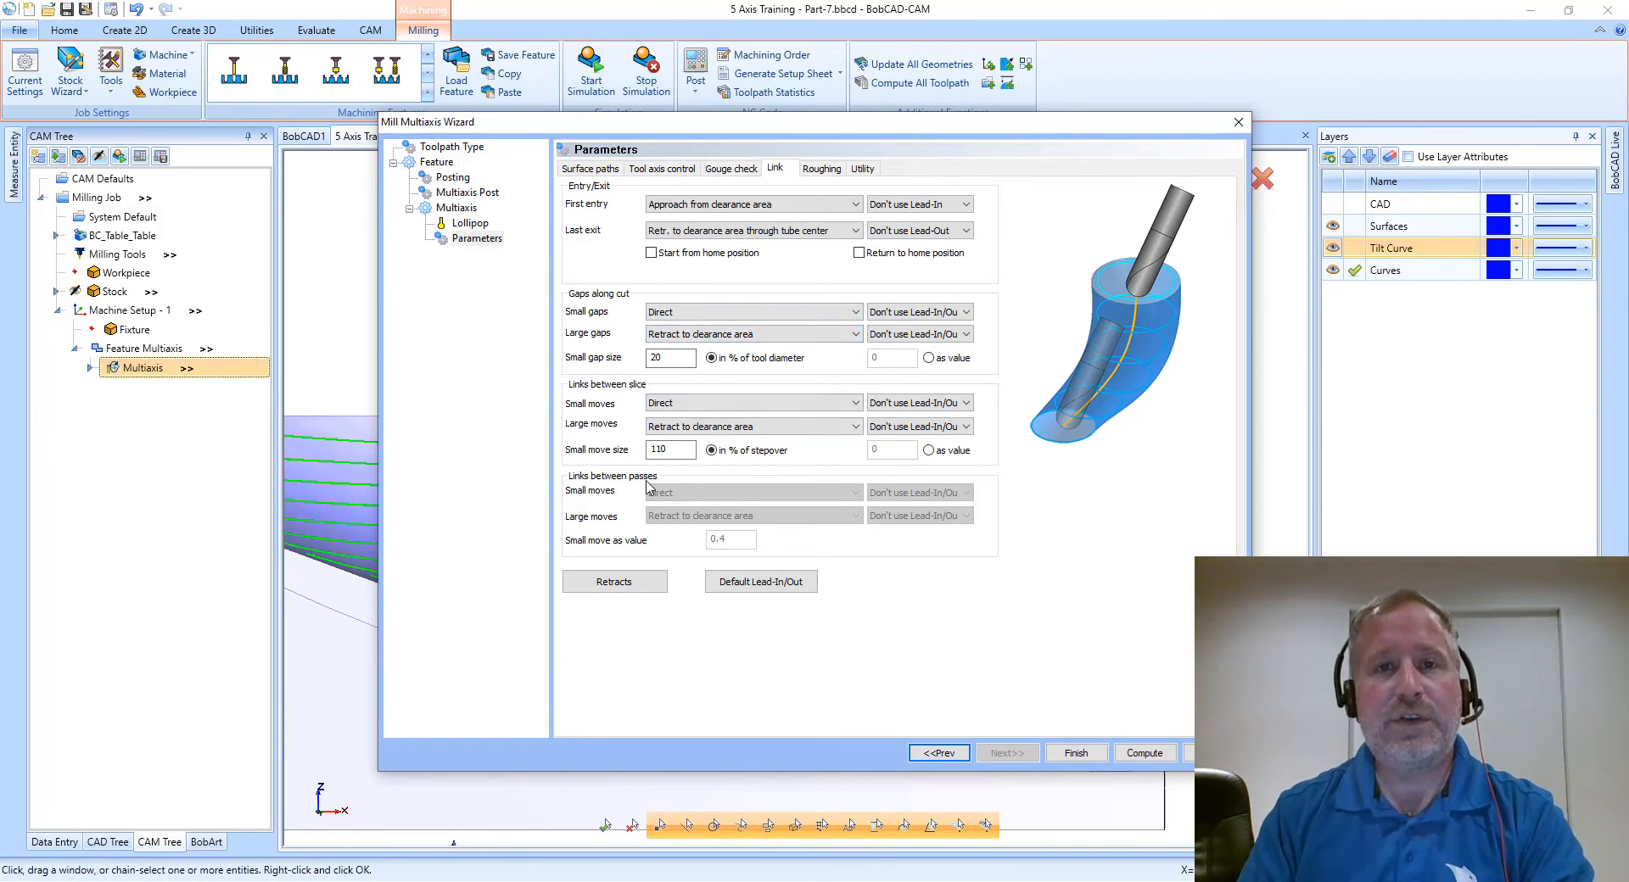
- Set the retract rapid distance to 2.5 and recompute the toolpath
left_click(614, 583)
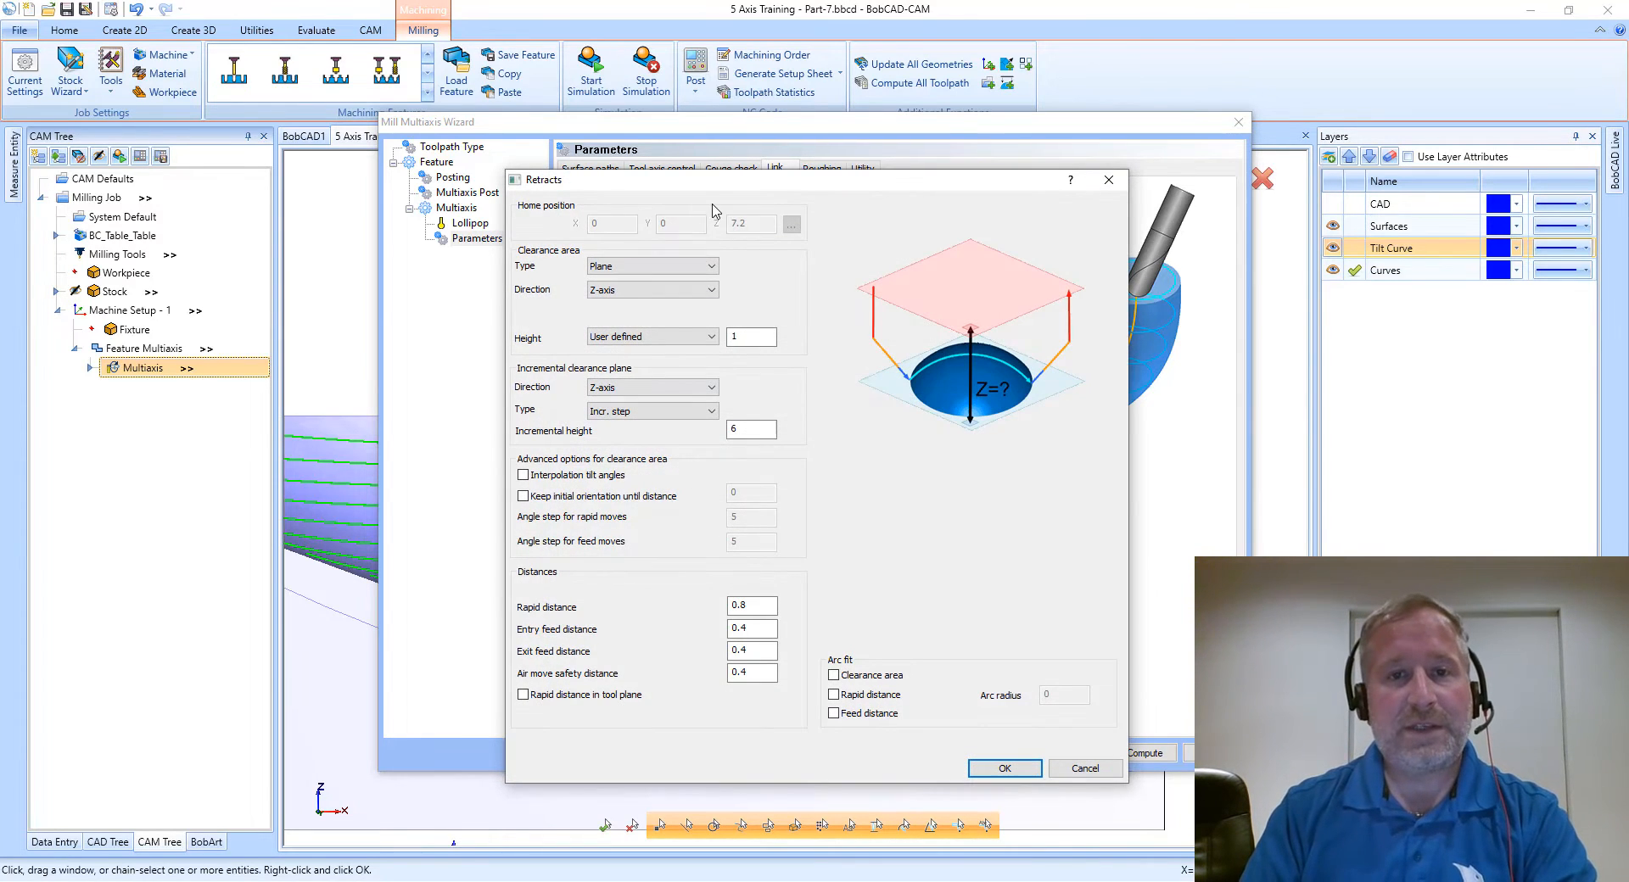
left_click_drag(762, 180, 759, 70)
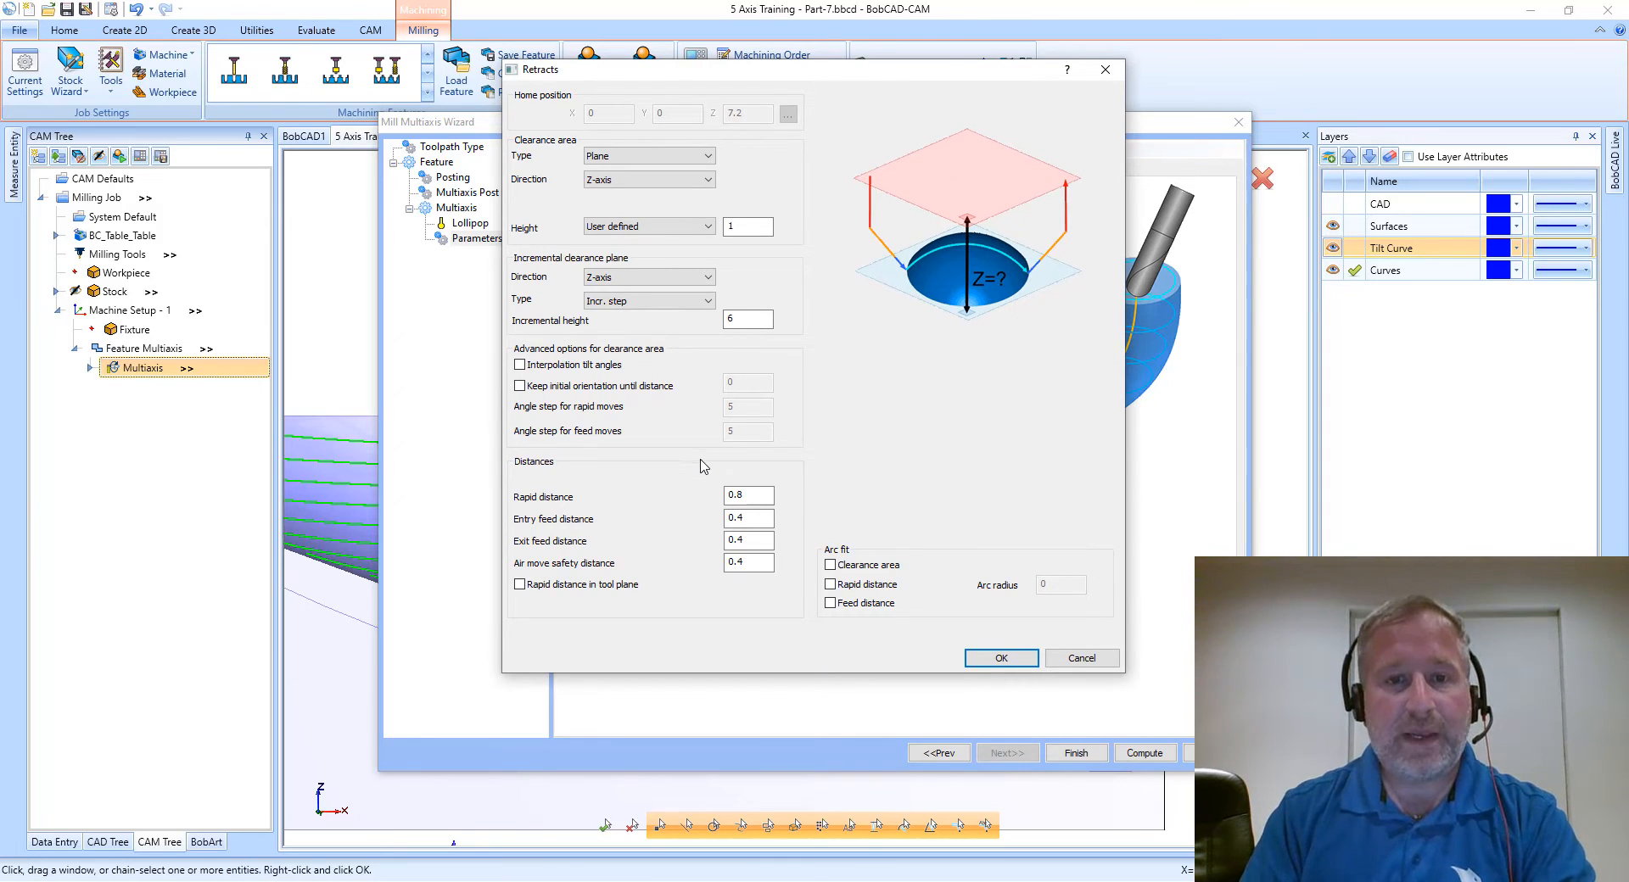
double_click(735, 496)
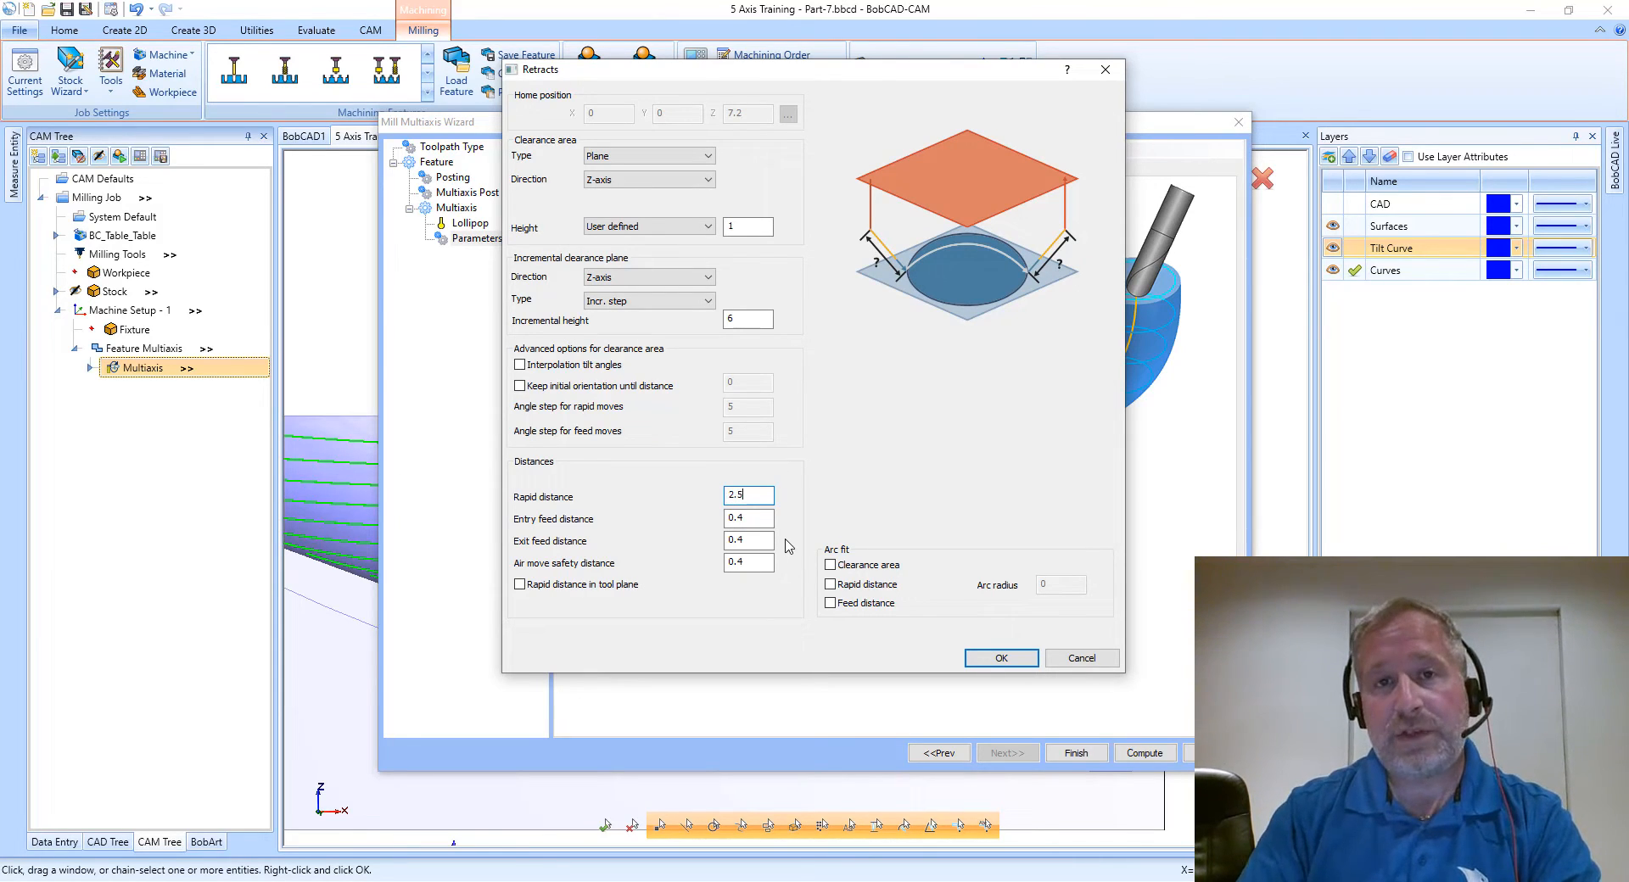
left_click(985, 658)
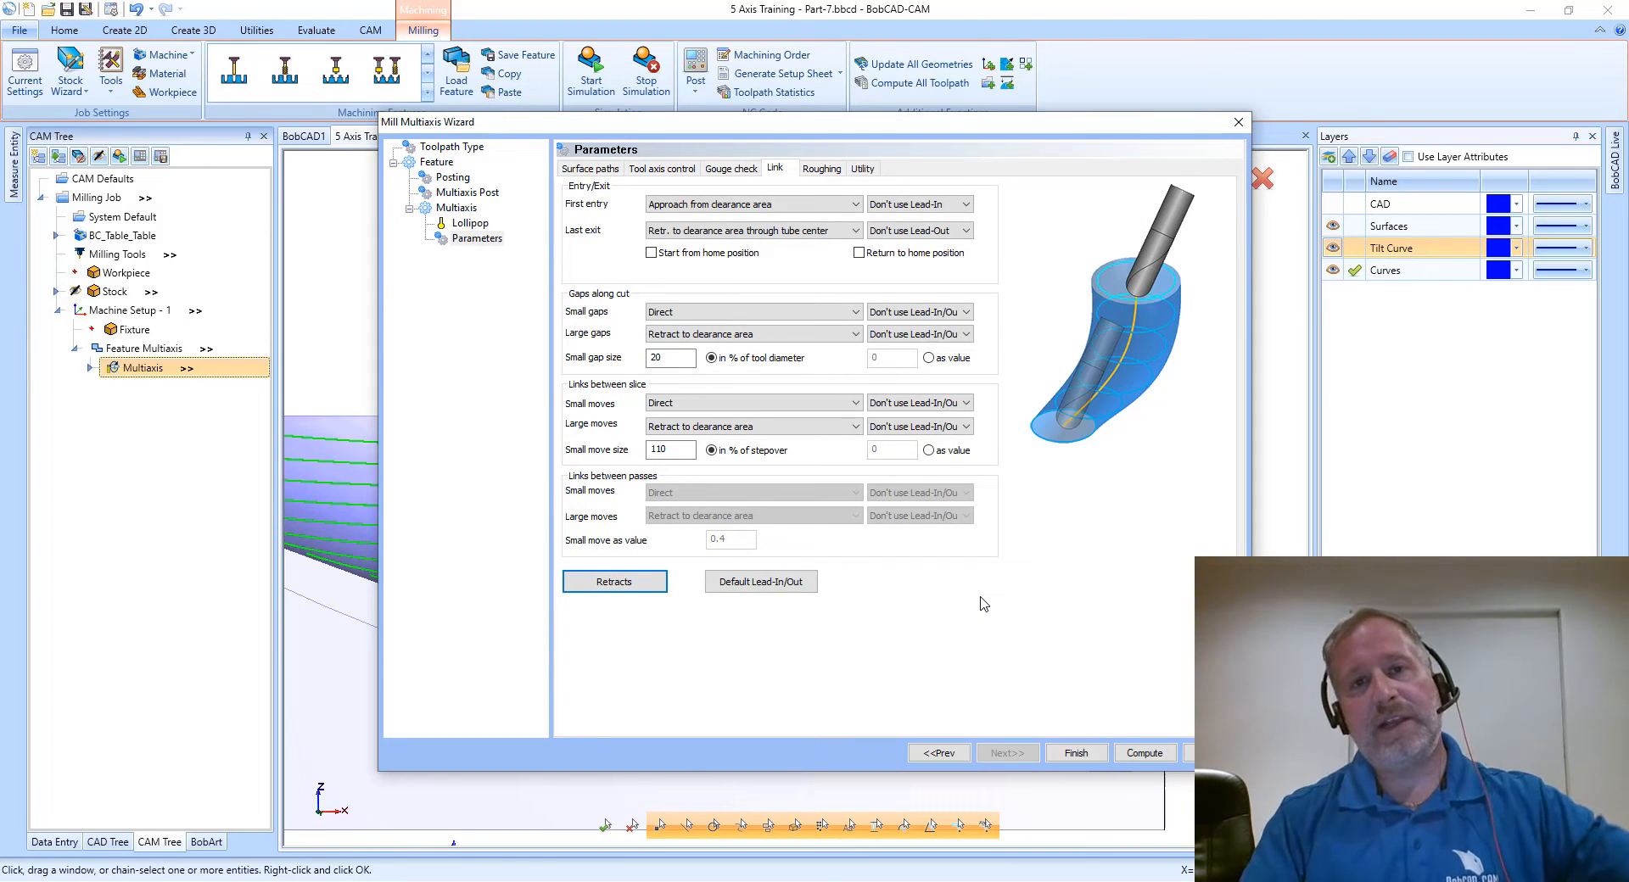
left_click(1145, 753)
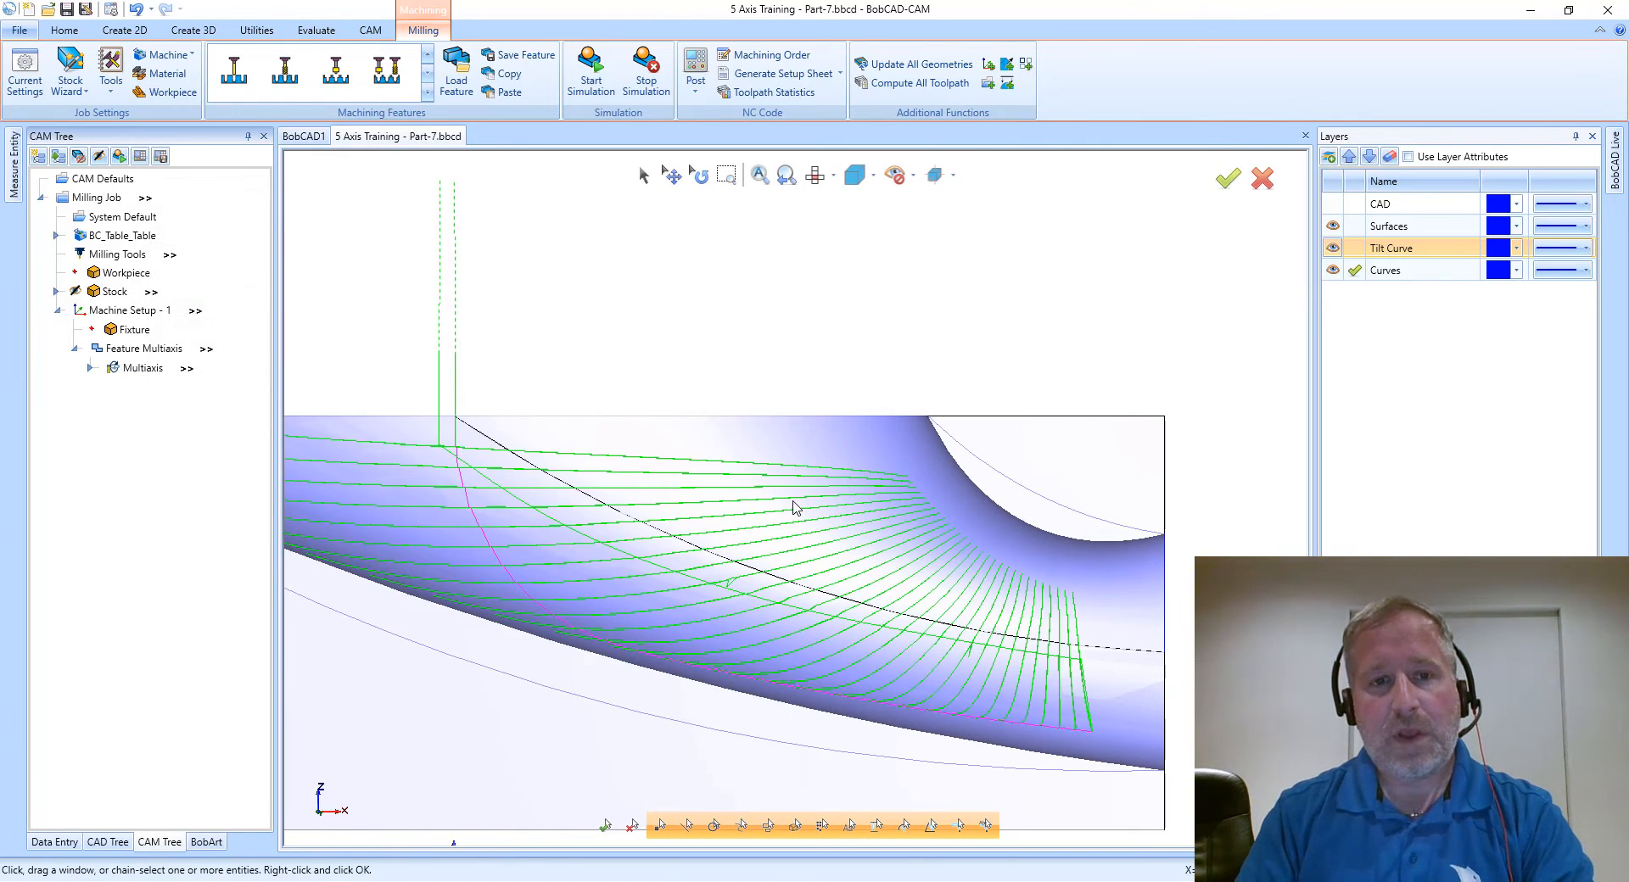
- Examine the recomputed retract move through the port and the cutting passes from several angles, including through the upper opening
middle_click_drag(749, 516, 784, 531)
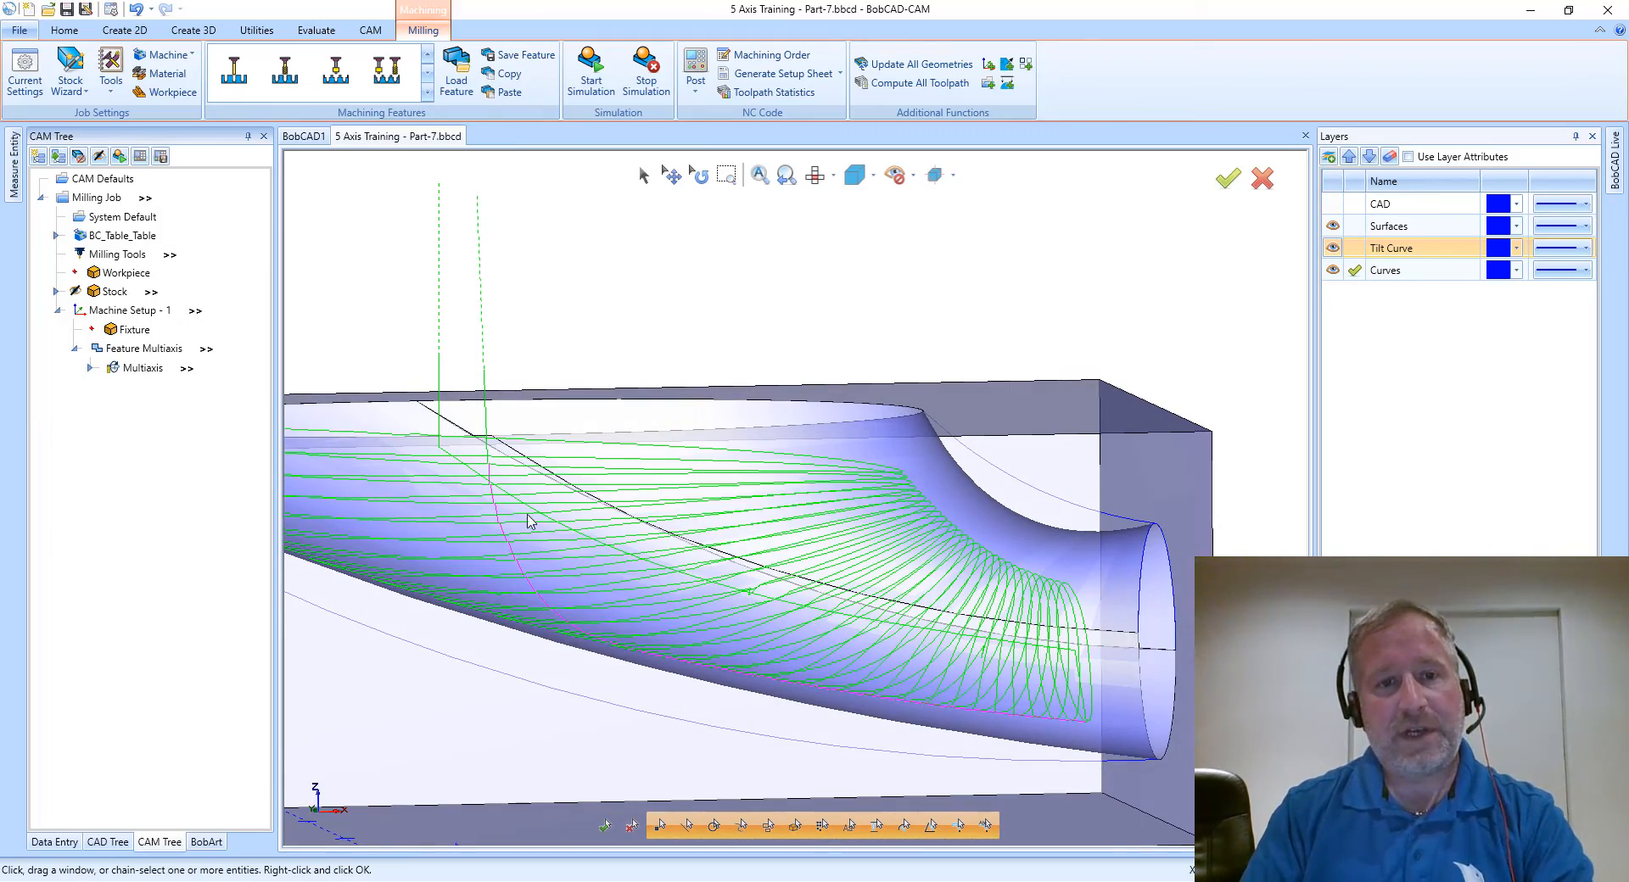
middle_click_drag(504, 508, 448, 471)
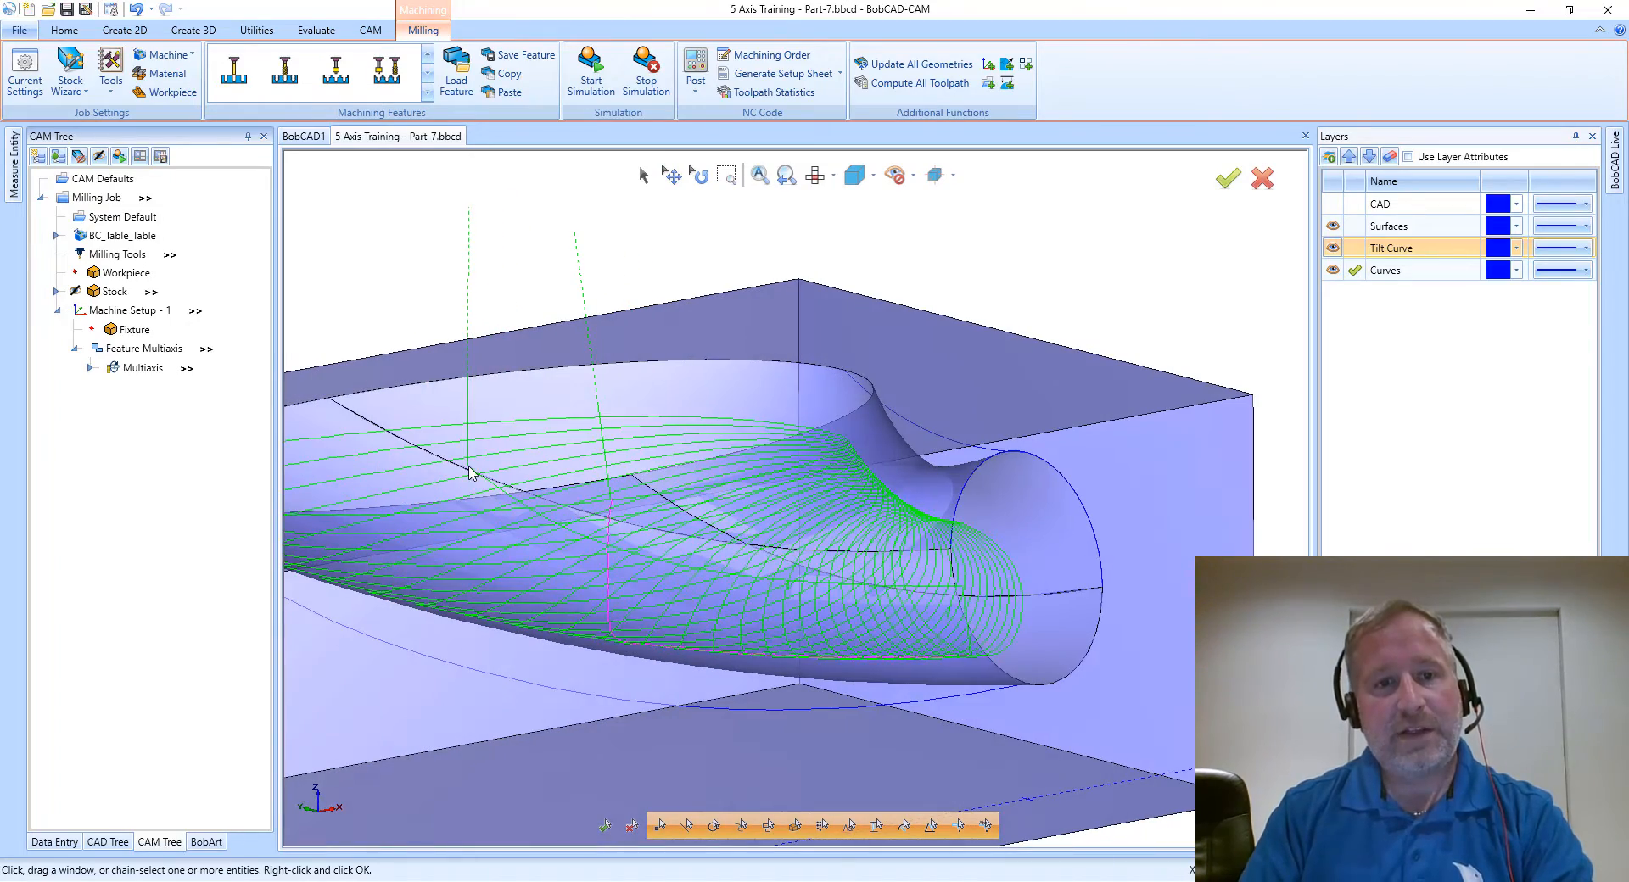
scroll(813, 399, "down", 3)
middle_click_drag(907, 515, 869, 537)
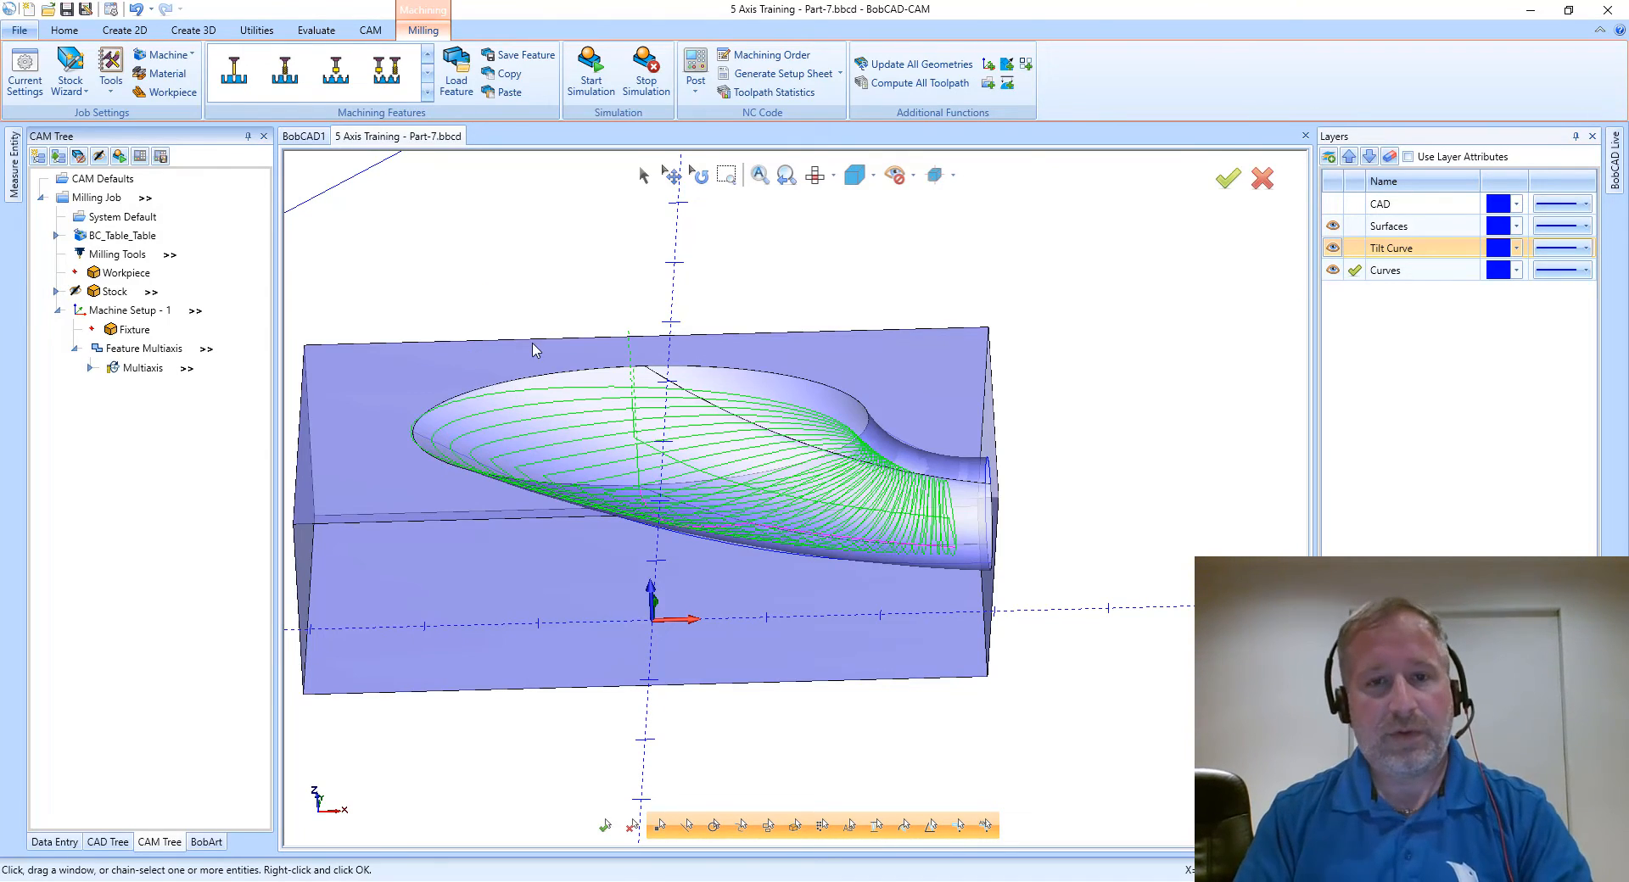
middle_click_drag(538, 348, 705, 359)
mouse_move(584, 434)
middle_mouse_down()
mouse_move(651, 449)
mouse_move(571, 442)
middle_mouse_up()
scroll(581, 445, "down", 3)
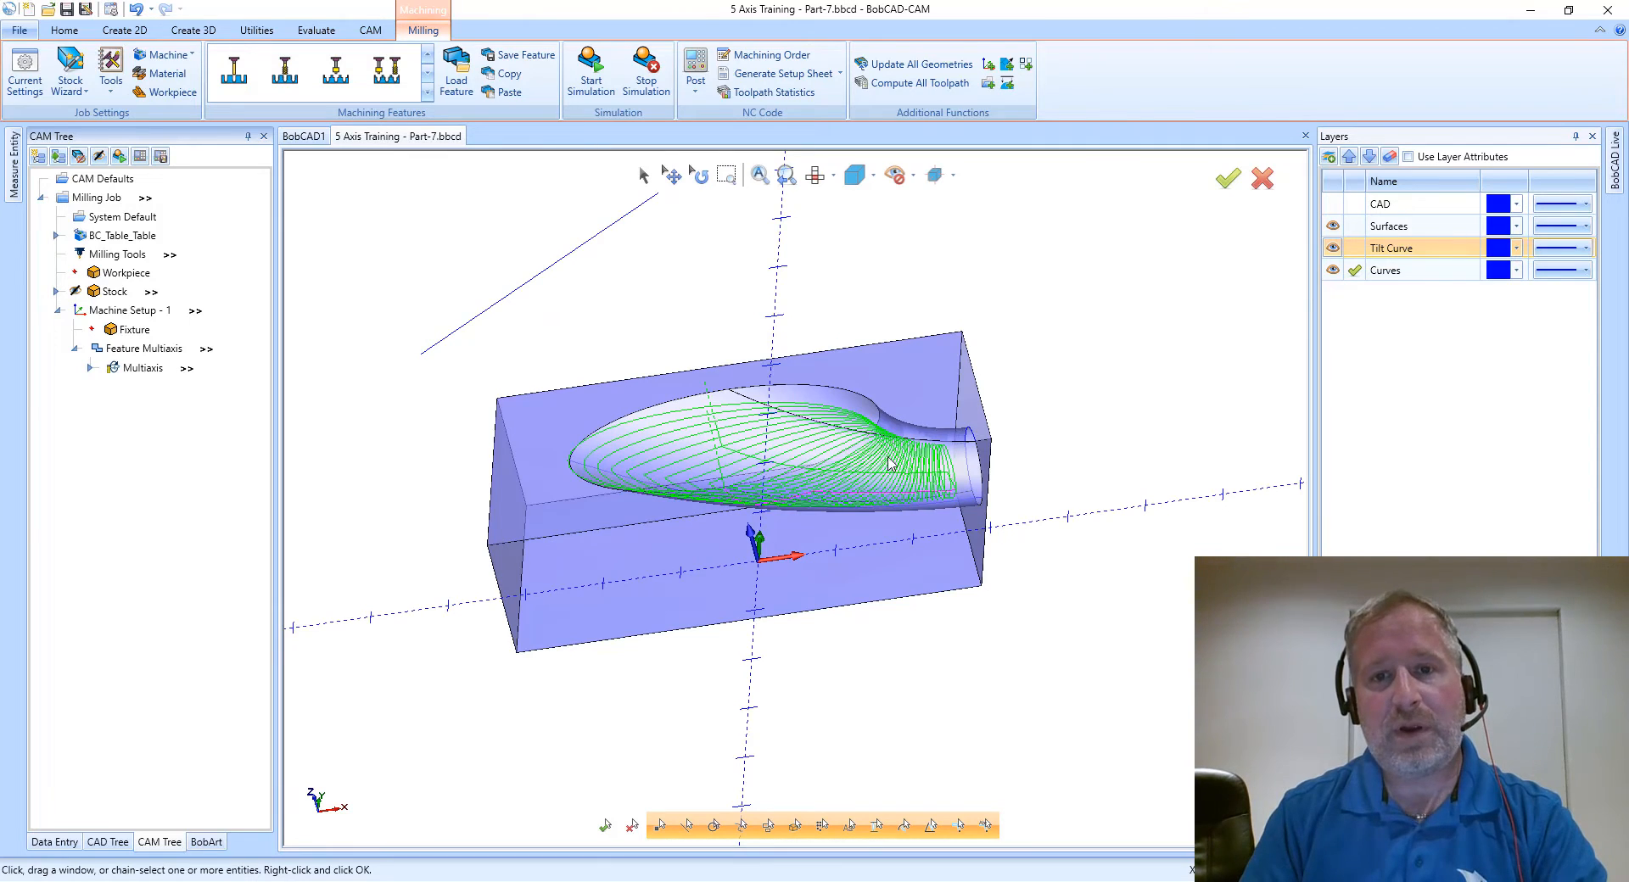
middle_click_drag(957, 429, 892, 432)
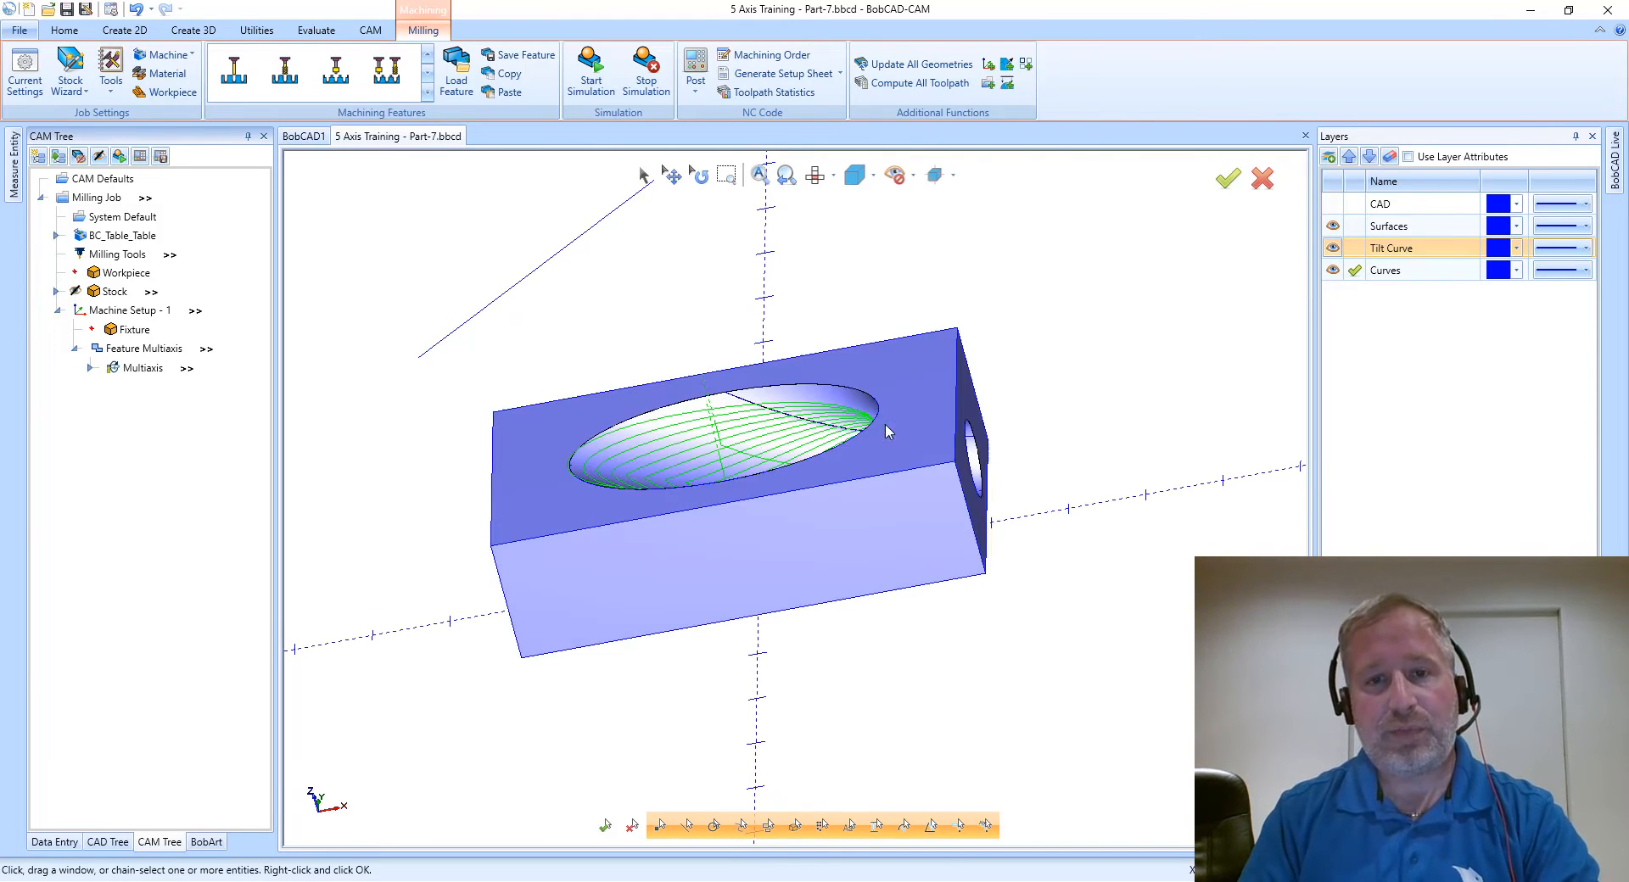
middle_click_drag(819, 486, 908, 584)
scroll(885, 465, "up", 1)
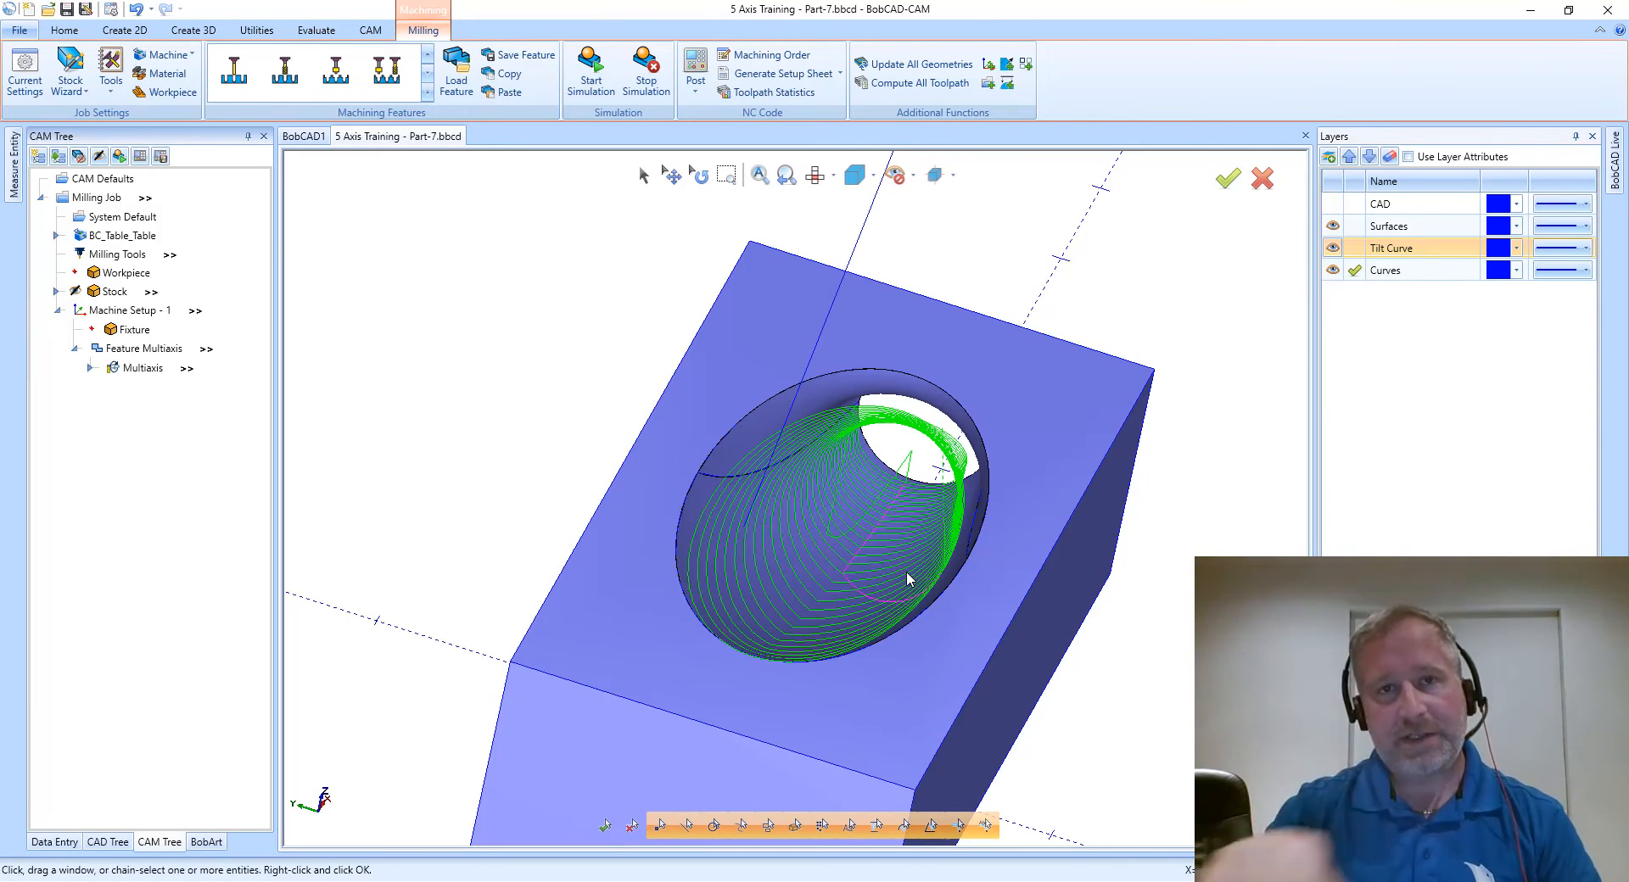
middle_click_drag(913, 570, 913, 573)
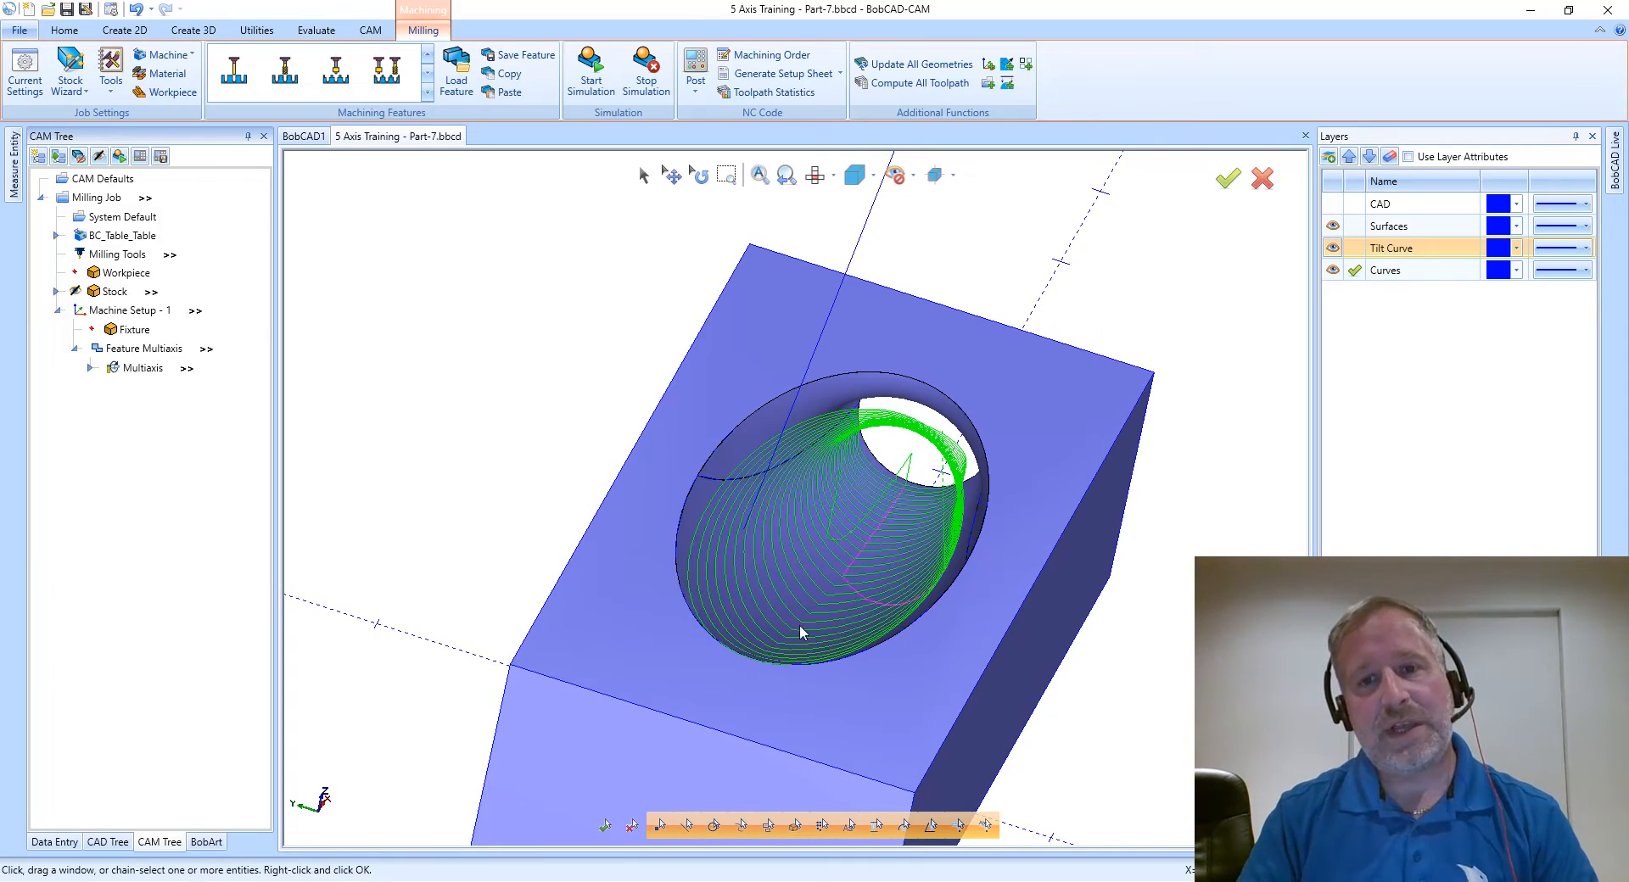
middle_click_drag(799, 628, 925, 451)
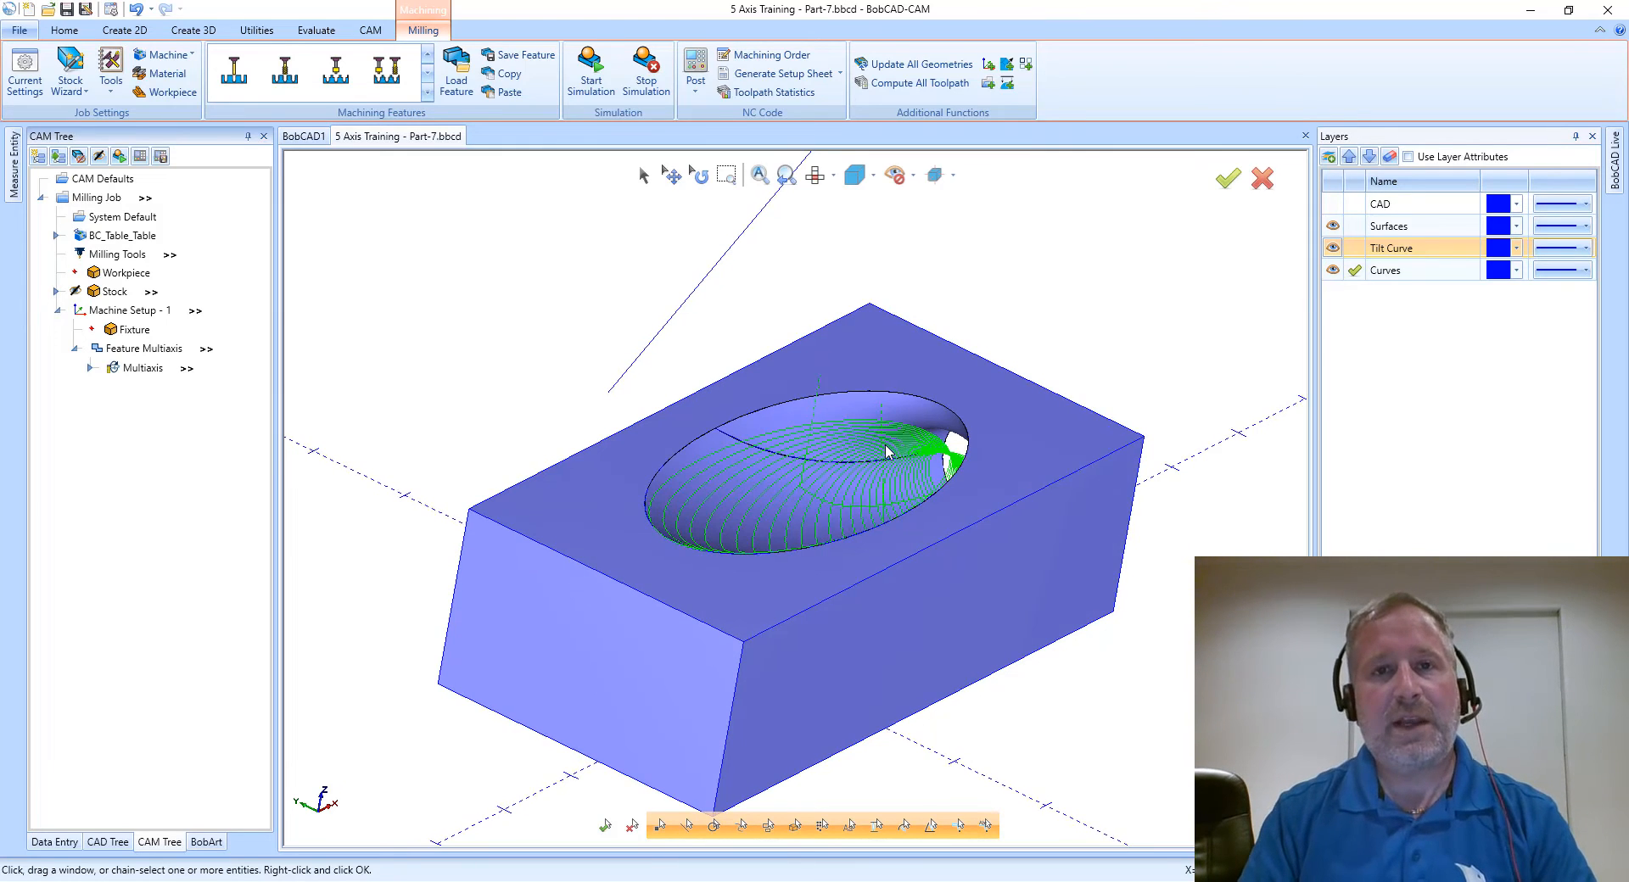
scroll(885, 447, "down", 1)
- Change the Multiaxis operation's cutting method to Spiral and recompute the toolpath
left_click(138, 369)
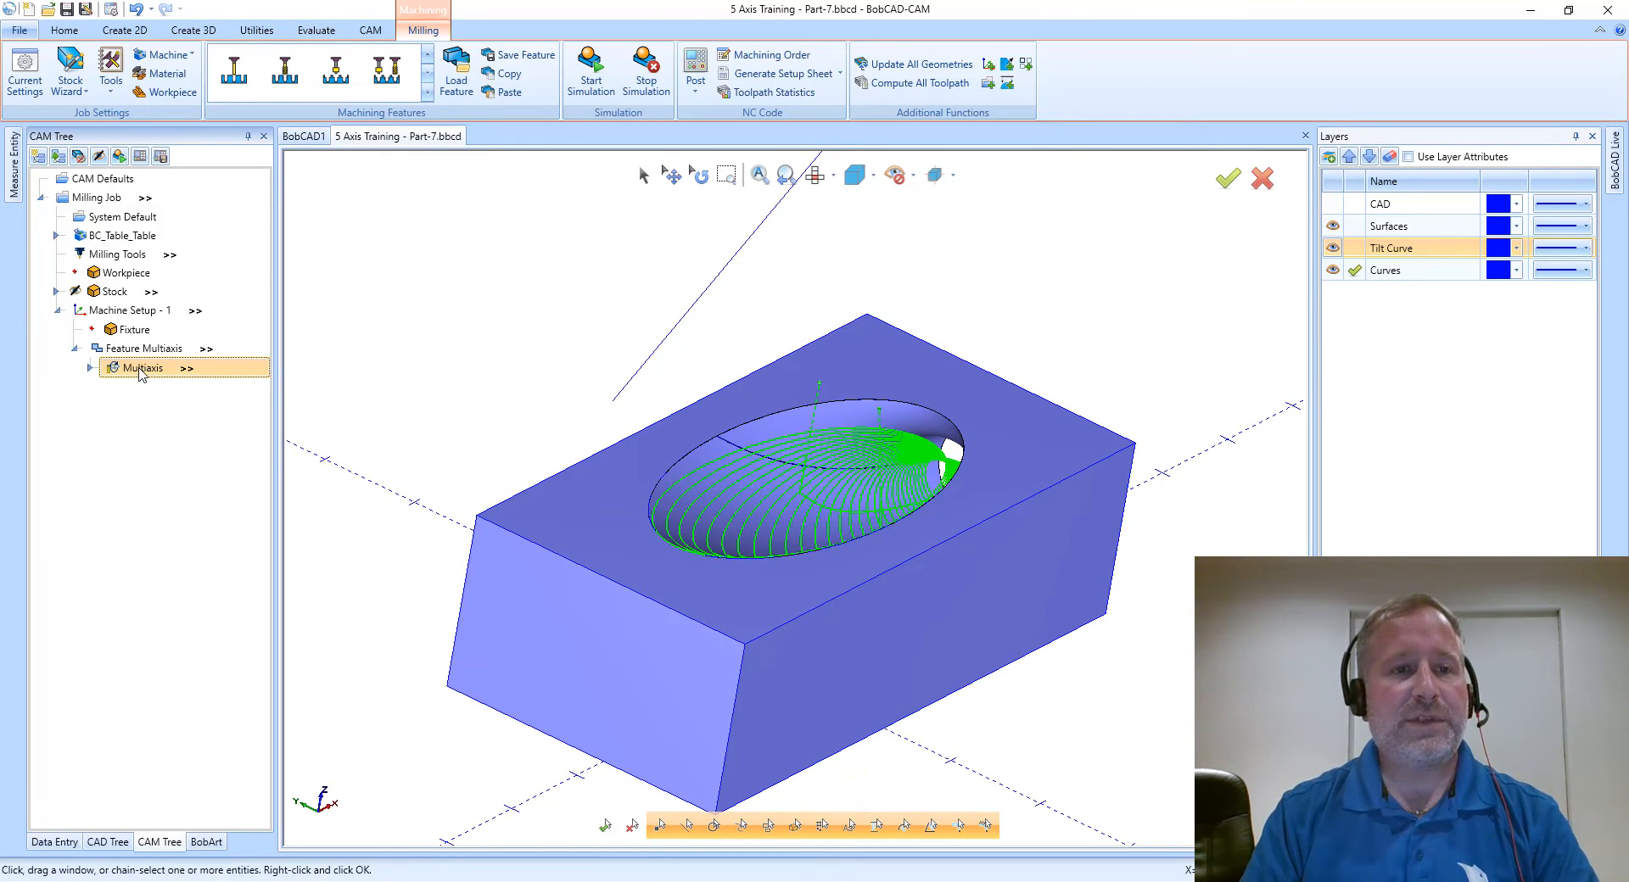
right_click(140, 369)
left_click(171, 381)
left_click(494, 241)
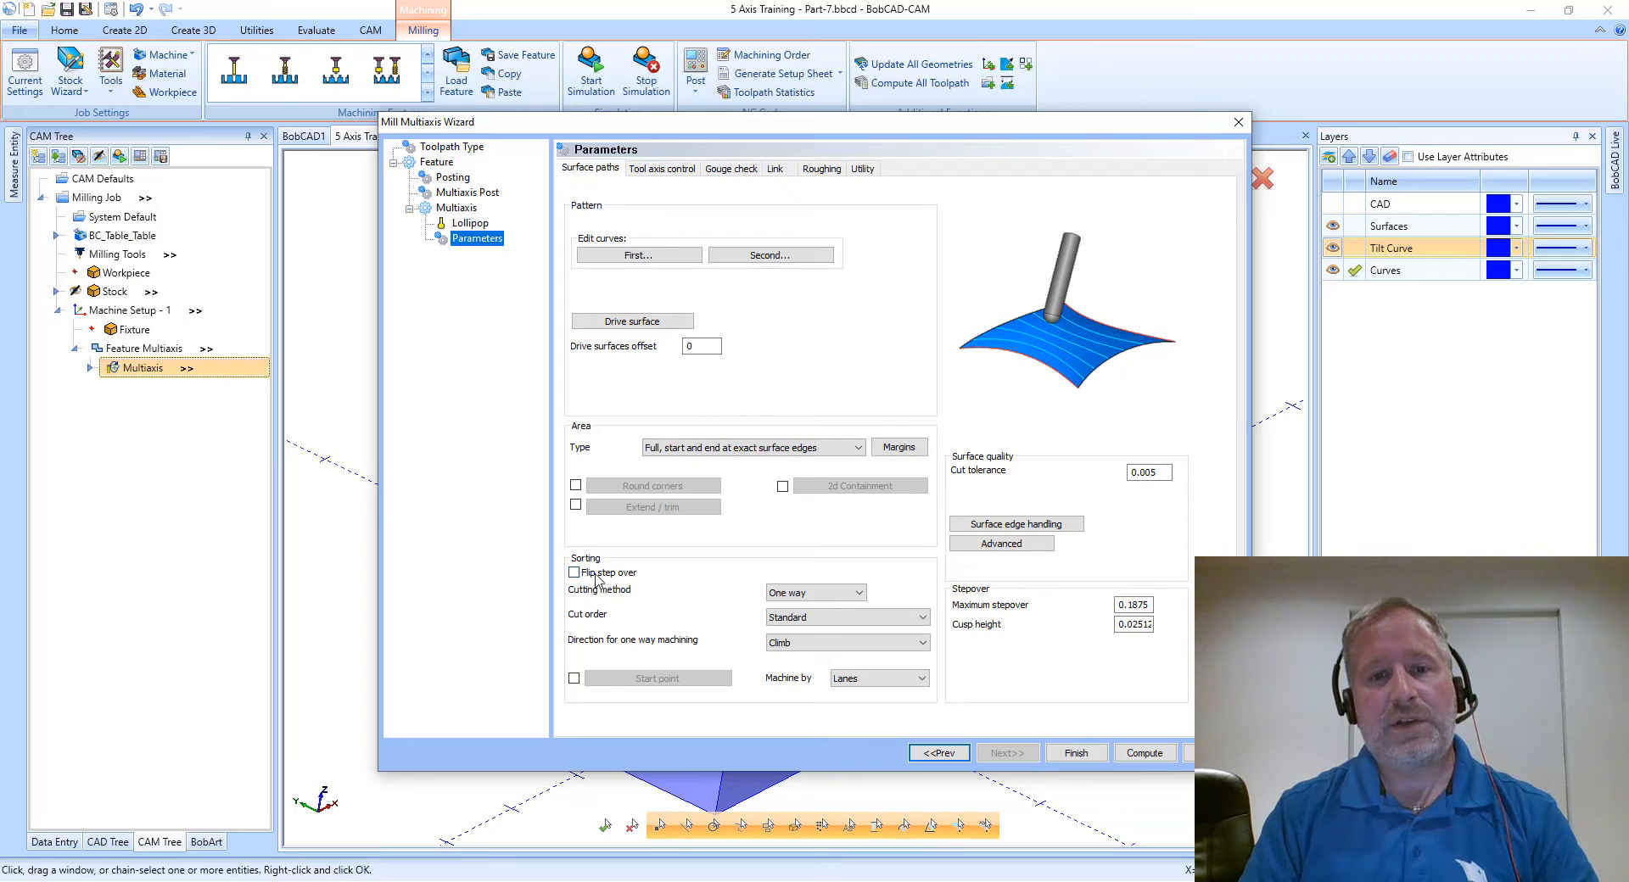
left_click(804, 599)
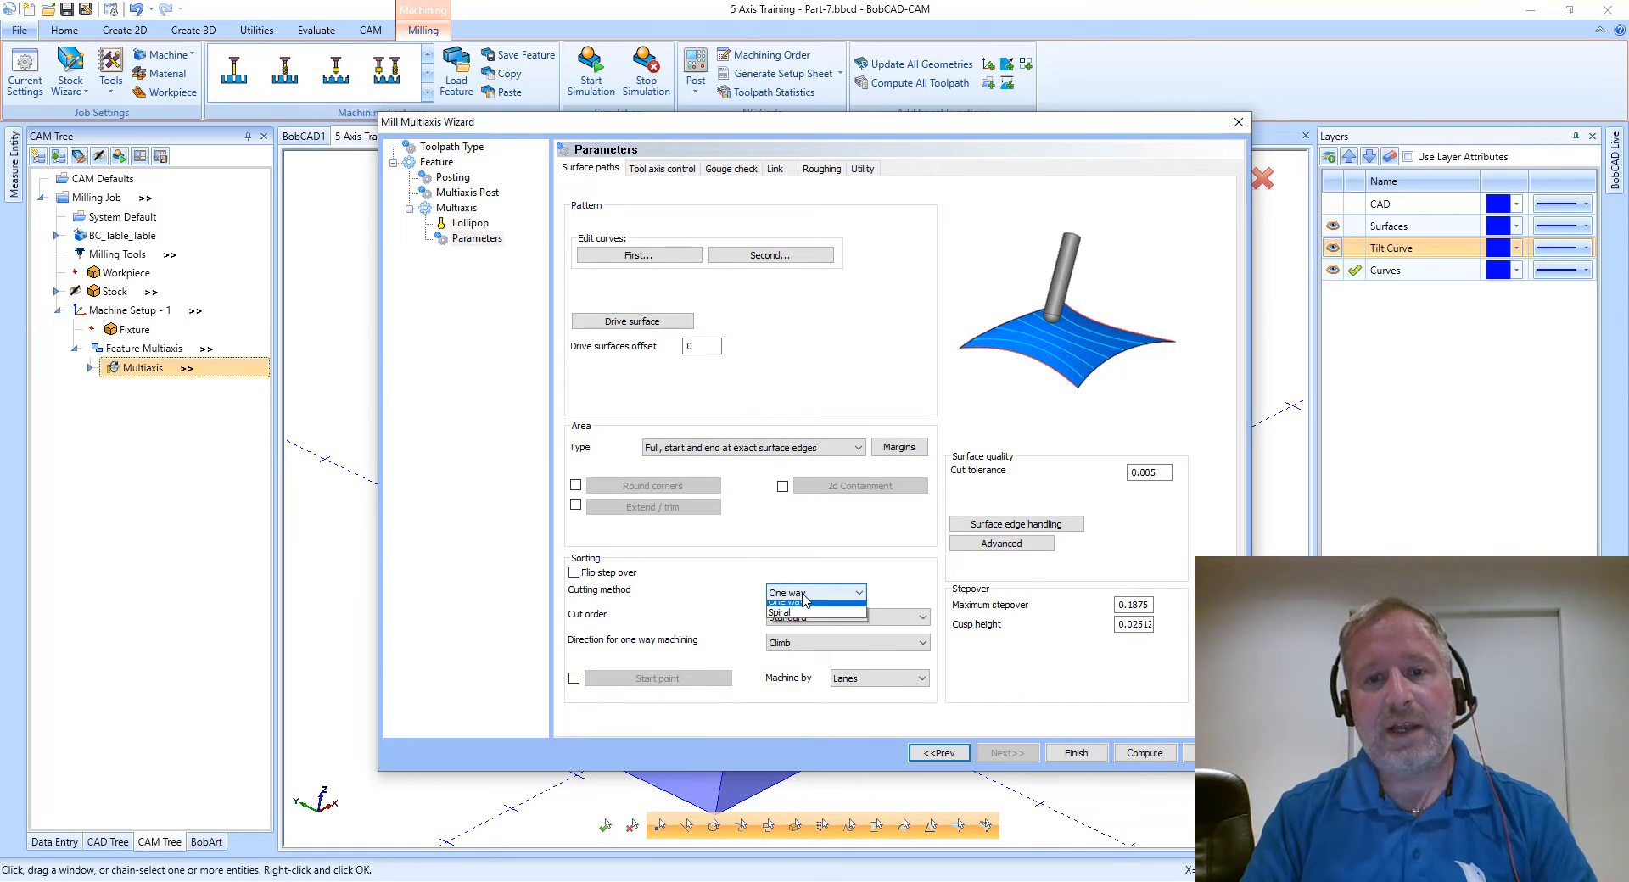
left_click(798, 632)
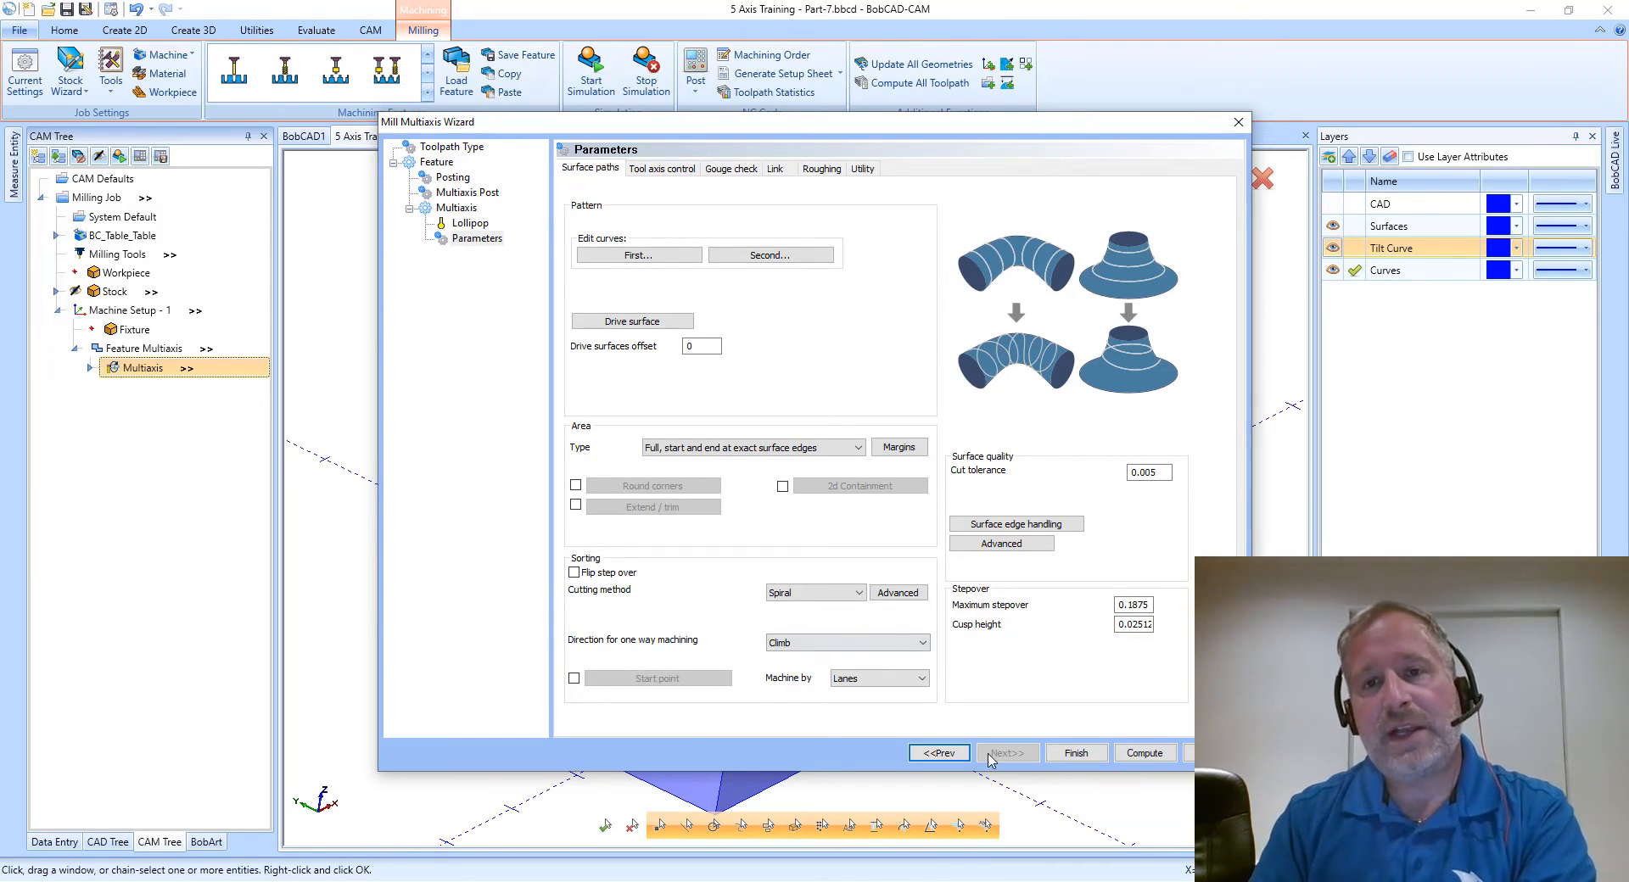
left_click(1143, 754)
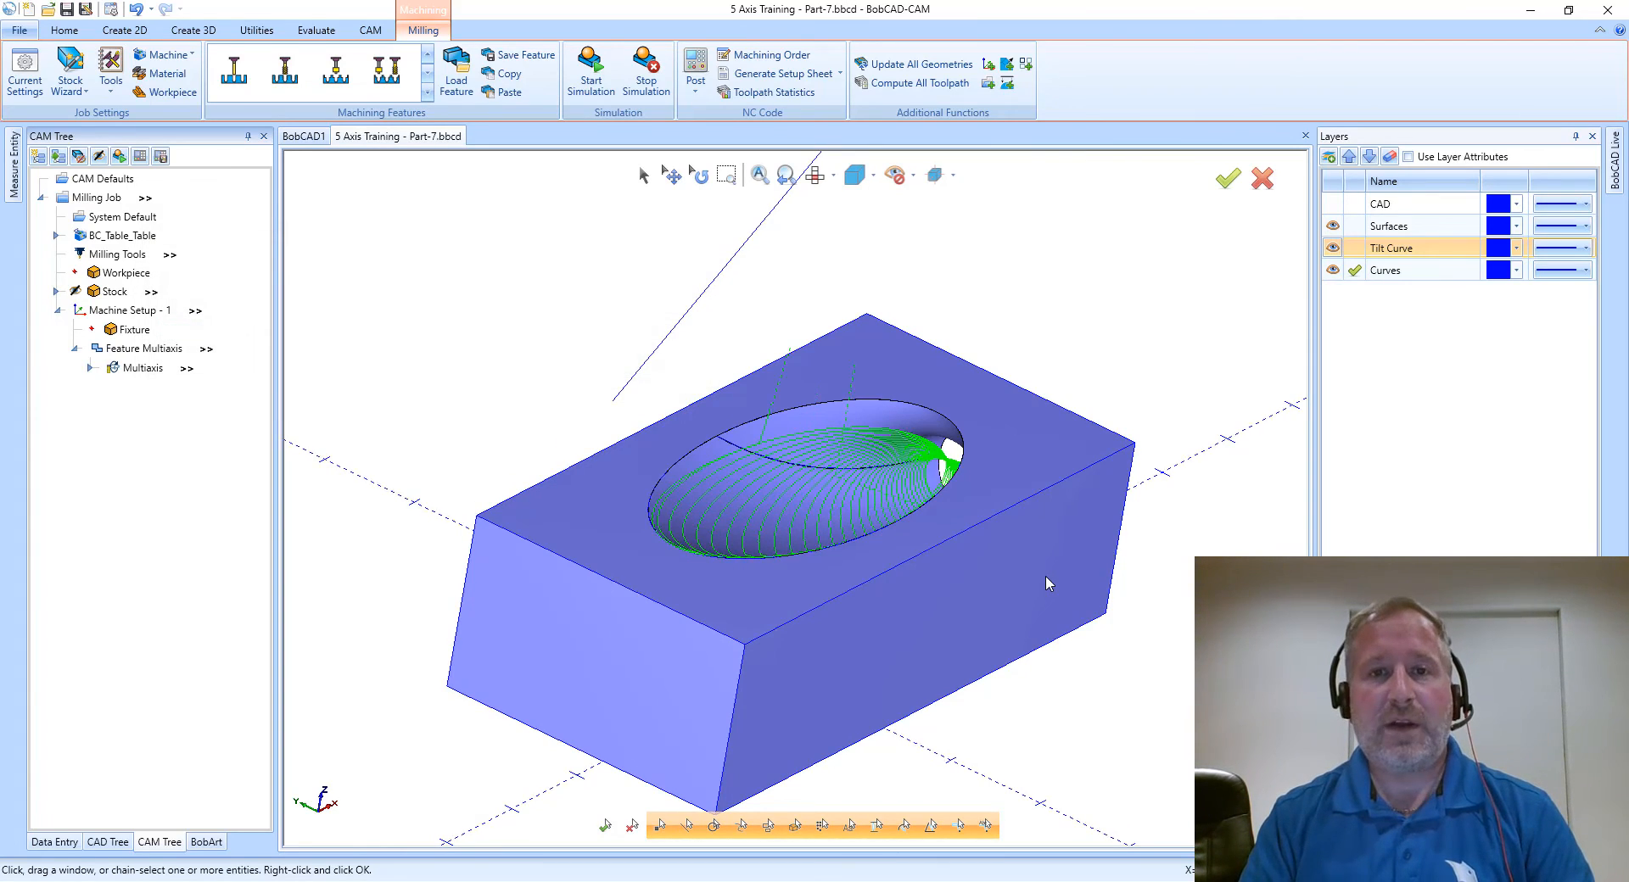
- Examine the spiral toolpath with the part translucent and in wireframe, including from the front view
key("Right")
mouse_move(1046, 577)
middle_mouse_down()
mouse_move(1072, 549)
mouse_move(1045, 549)
middle_mouse_up()
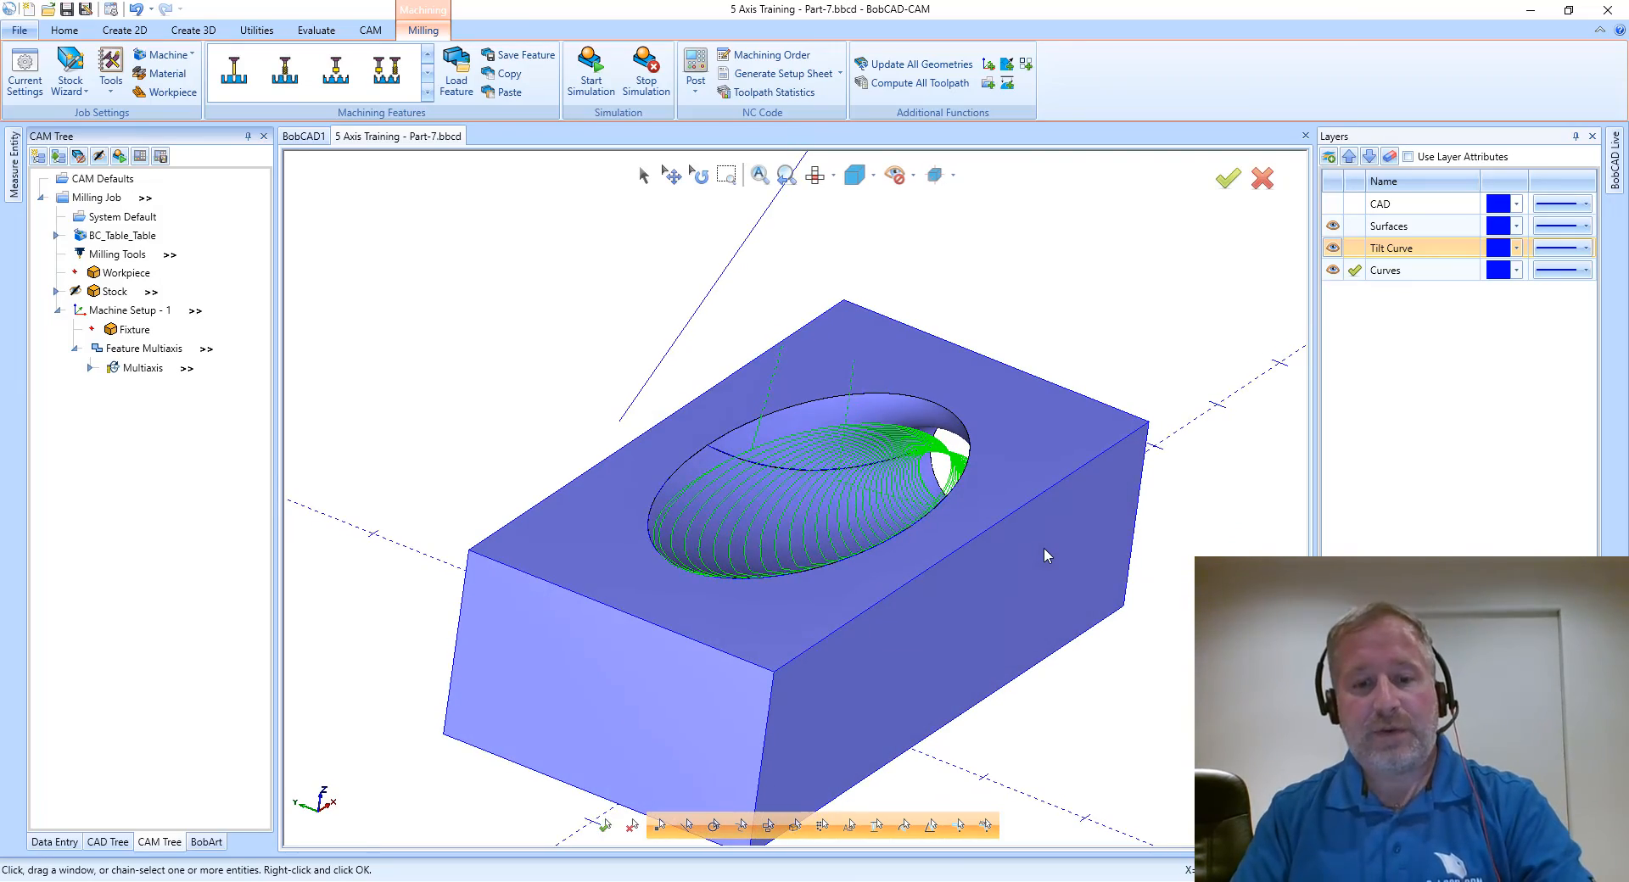
key("t")
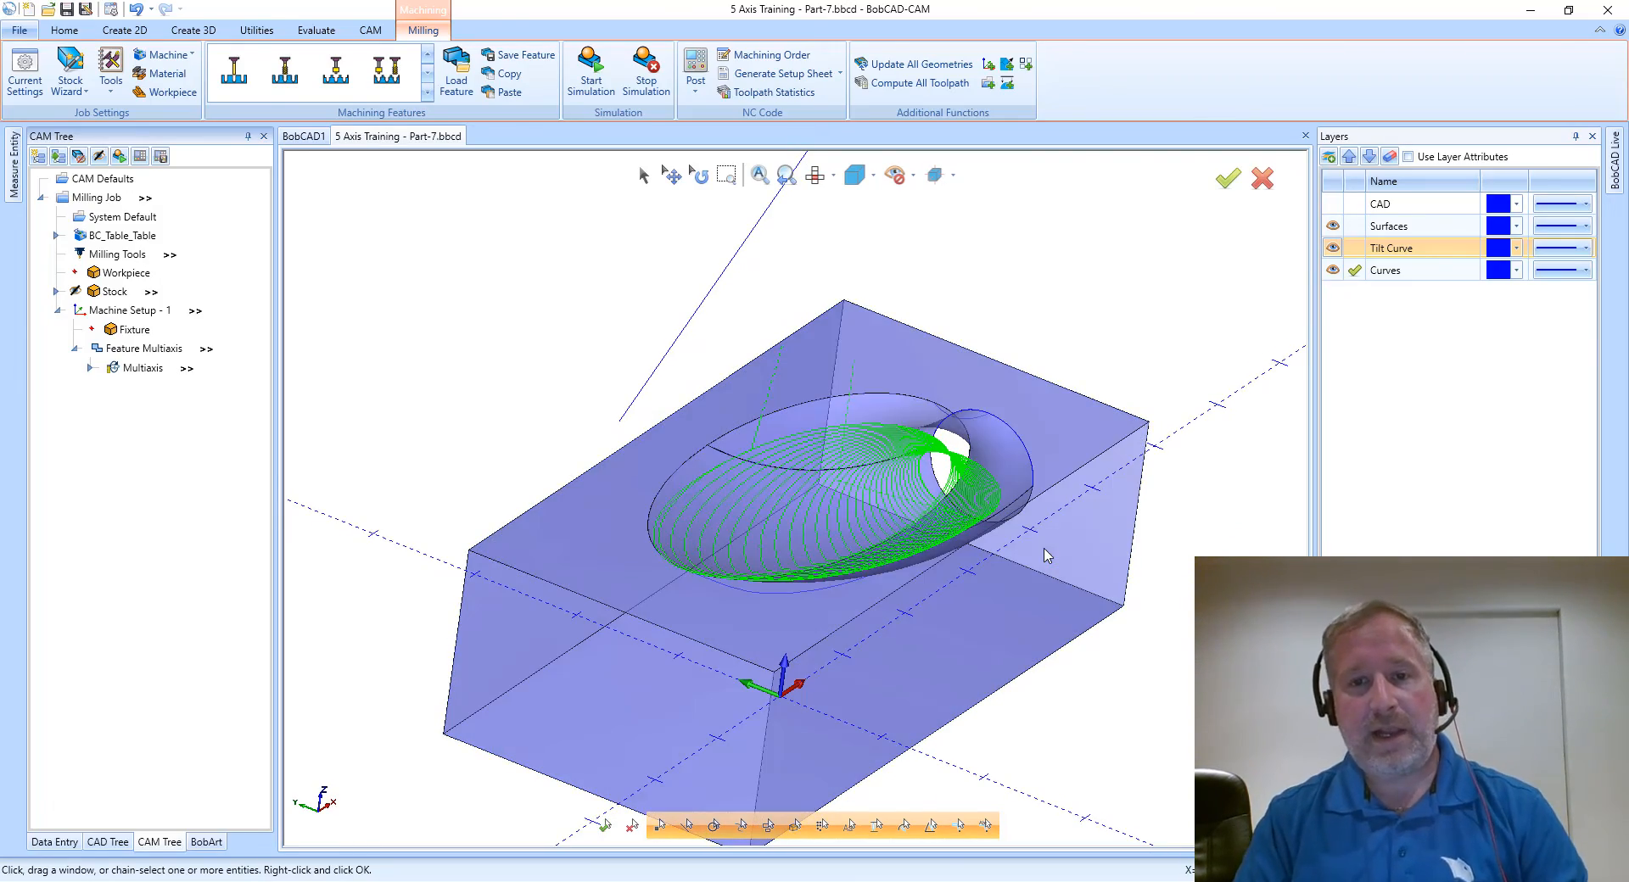
middle_click_drag(1047, 556, 1027, 526)
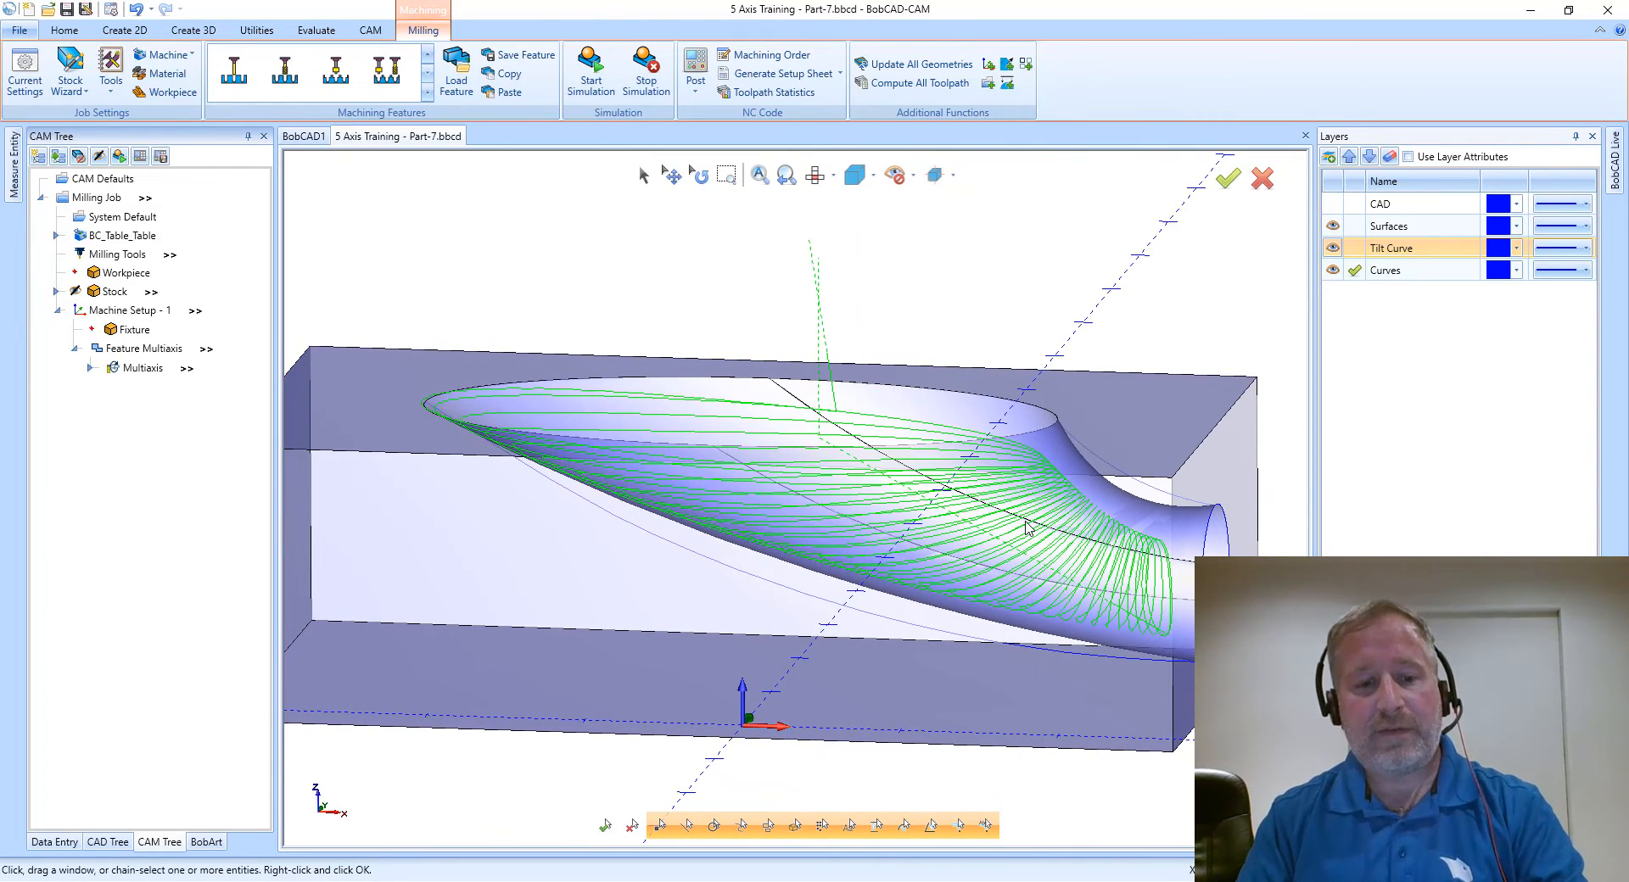
key("w")
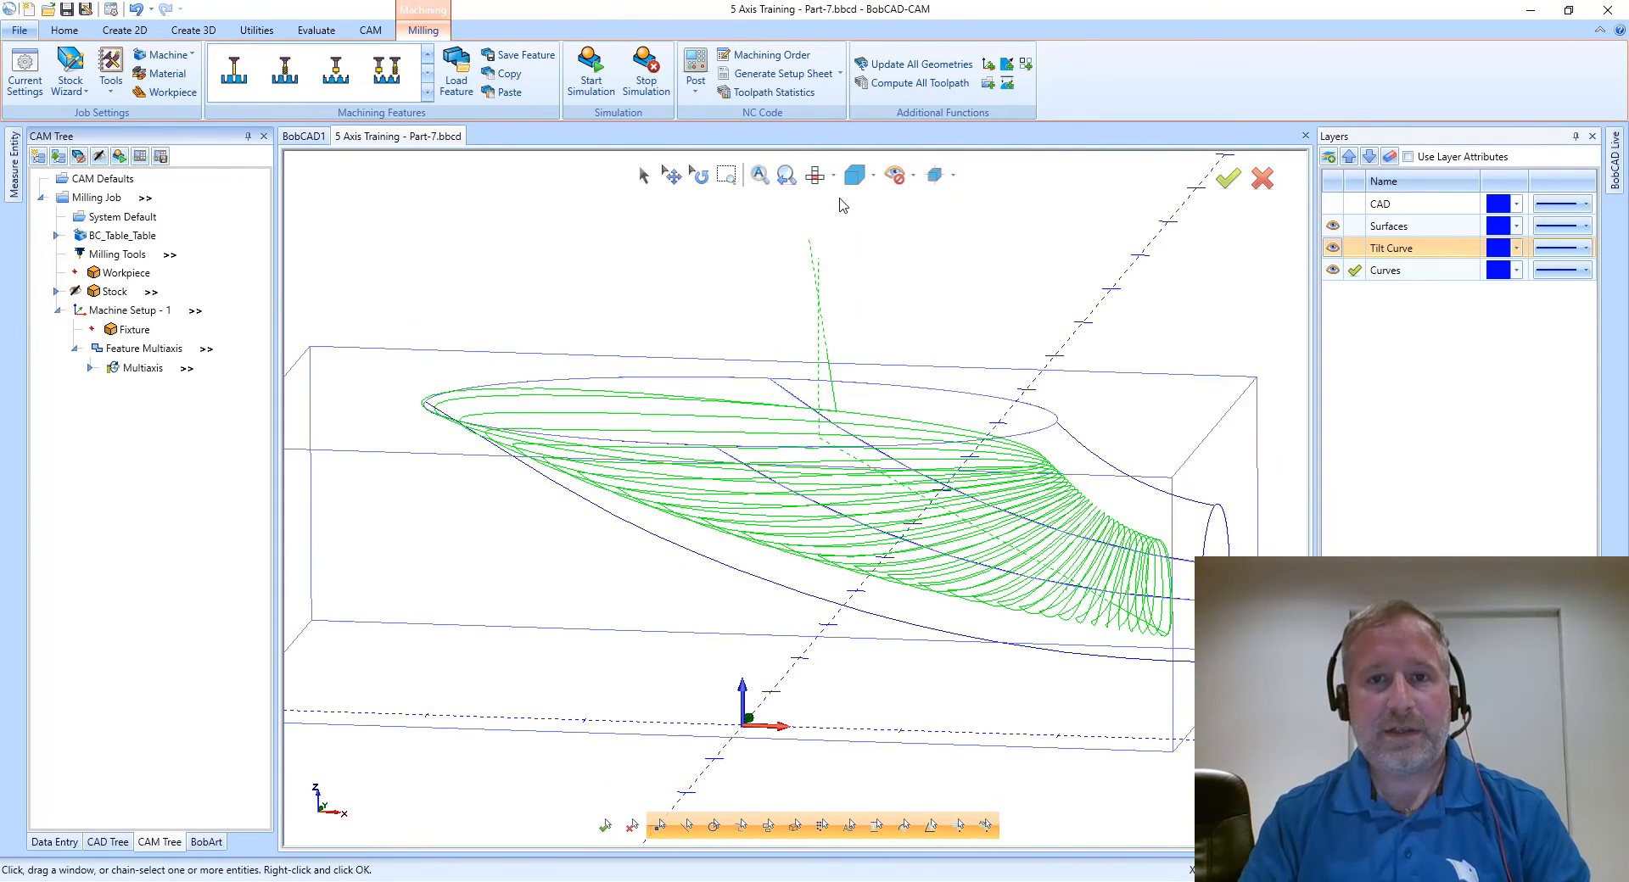
left_click(855, 174)
left_click(843, 266)
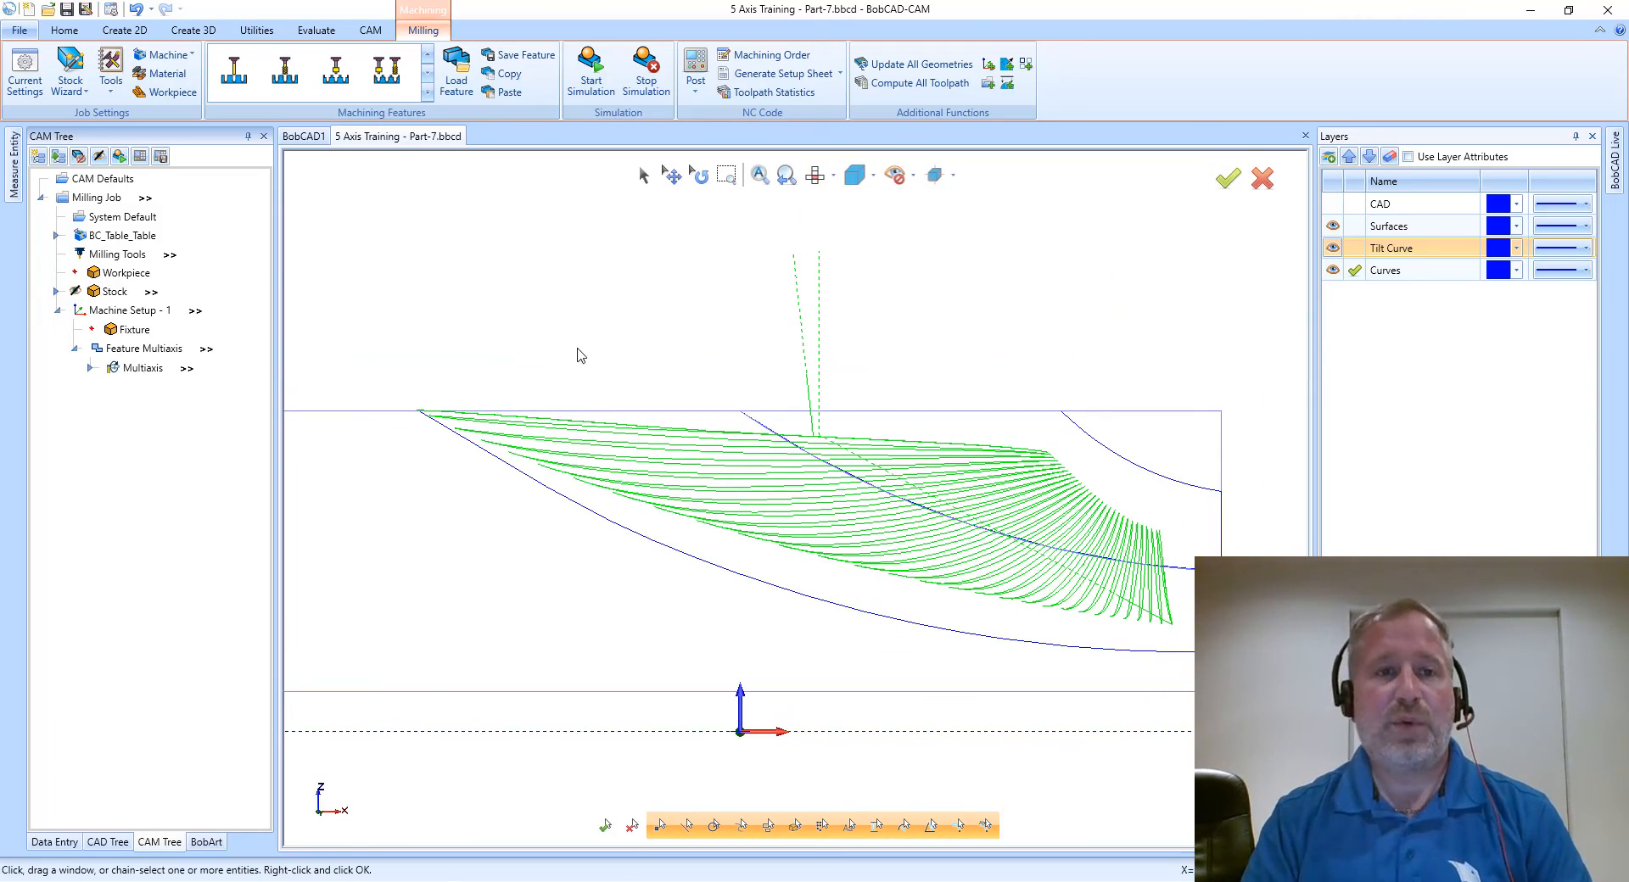
middle_click_drag(312, 368, 357, 335)
- Backplot the spiral toolpath to a pass near the side opening and examine the lollipop tool inside the port from several sides
right_click(140, 372)
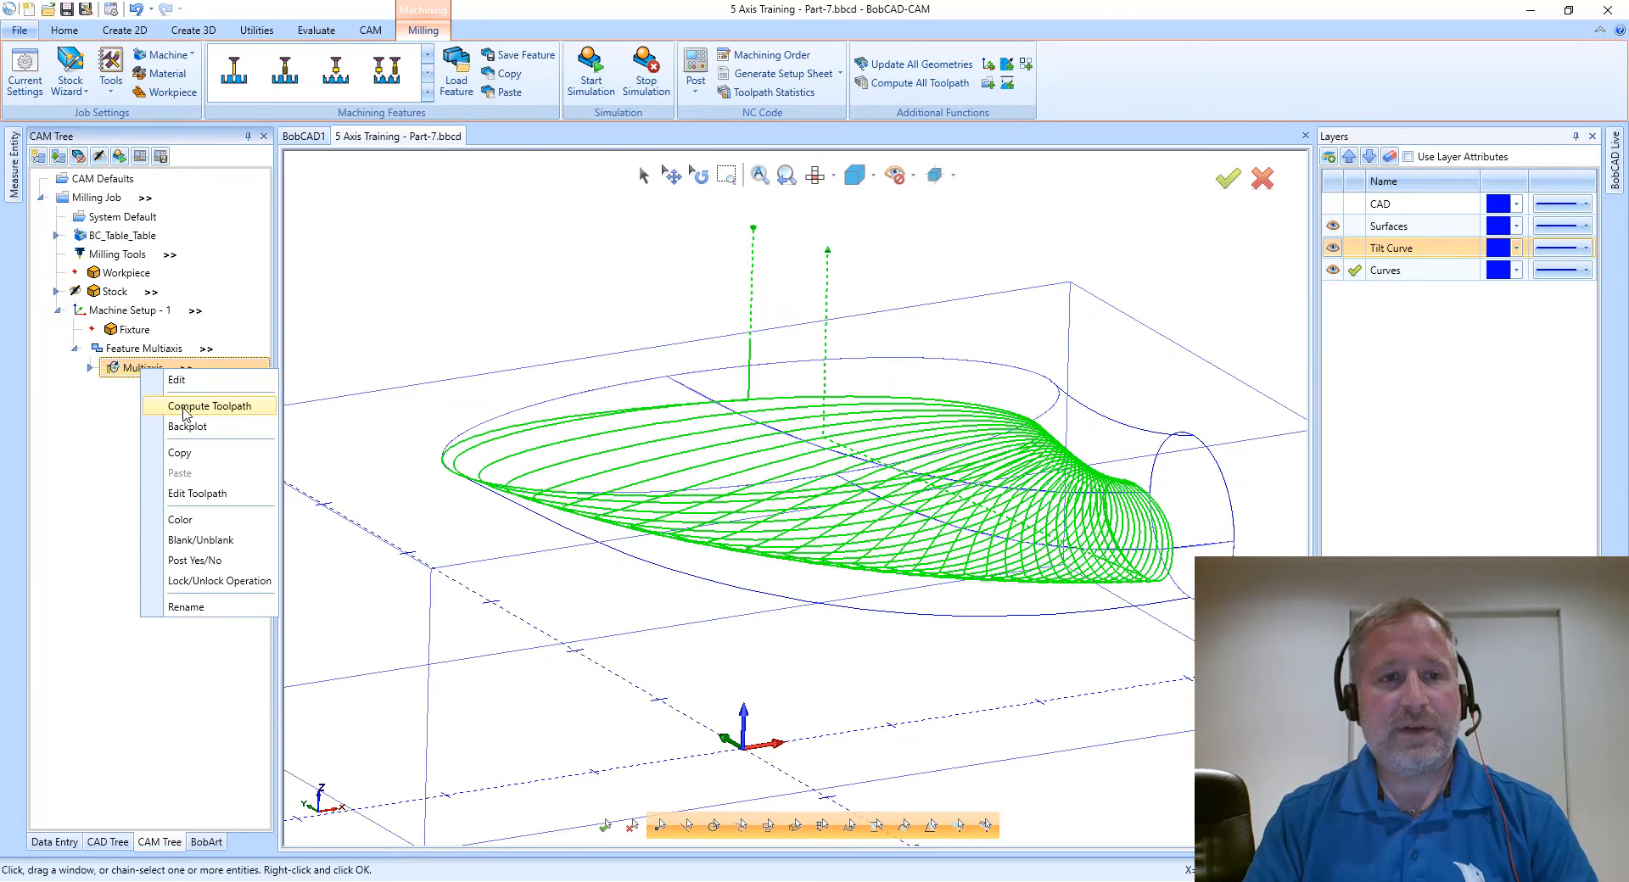
left_click(186, 426)
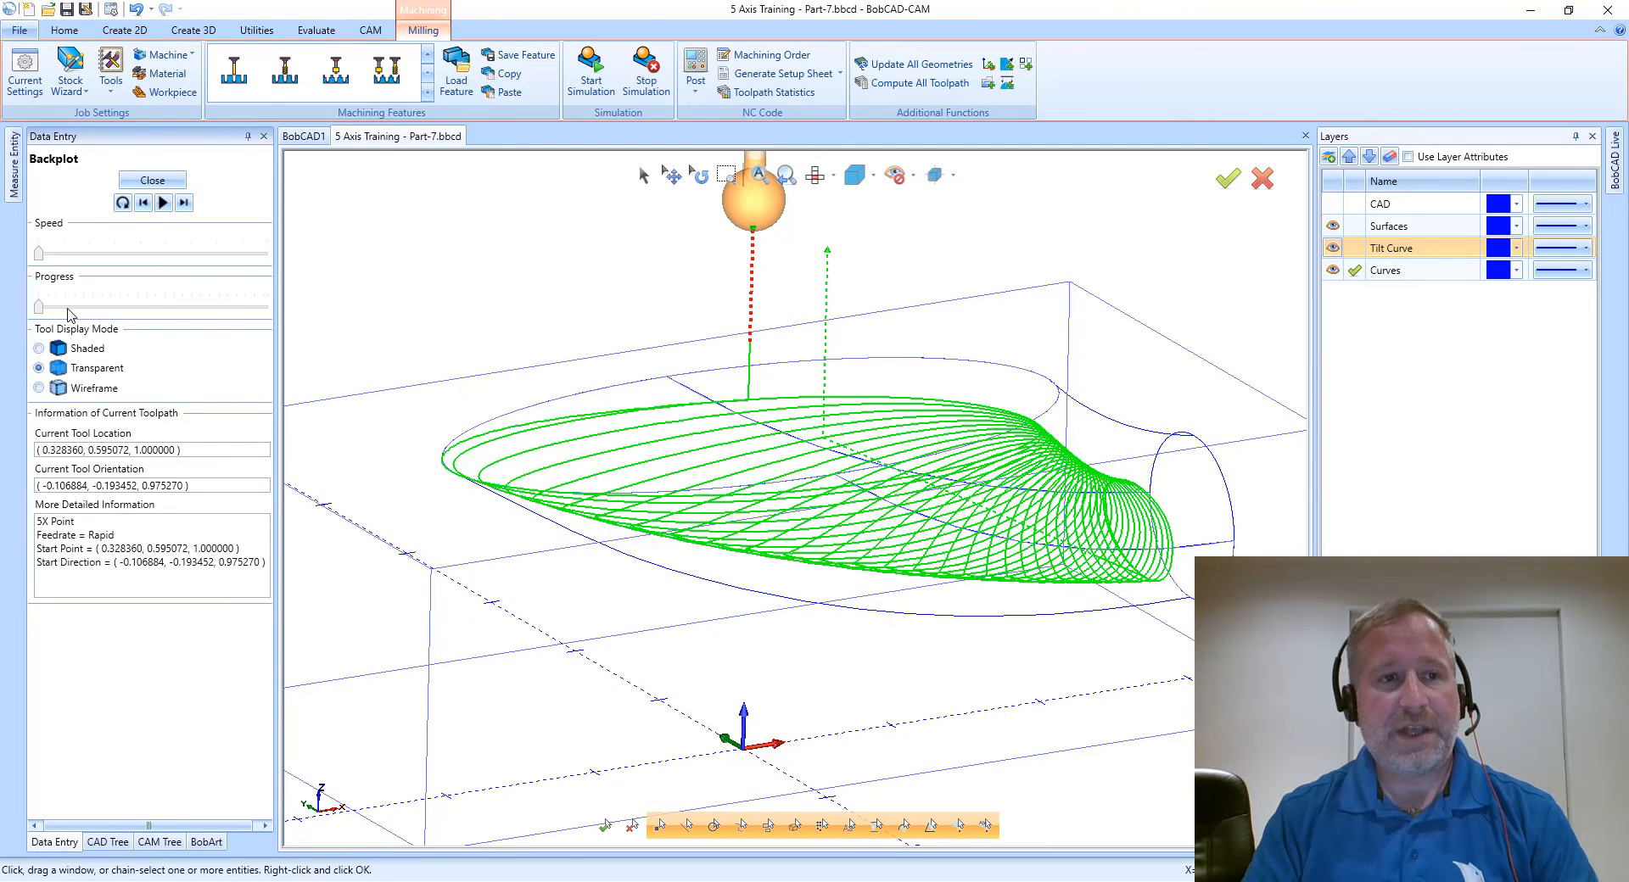
left_click_drag(39, 306, 235, 340)
middle_click_drag(399, 360, 464, 336)
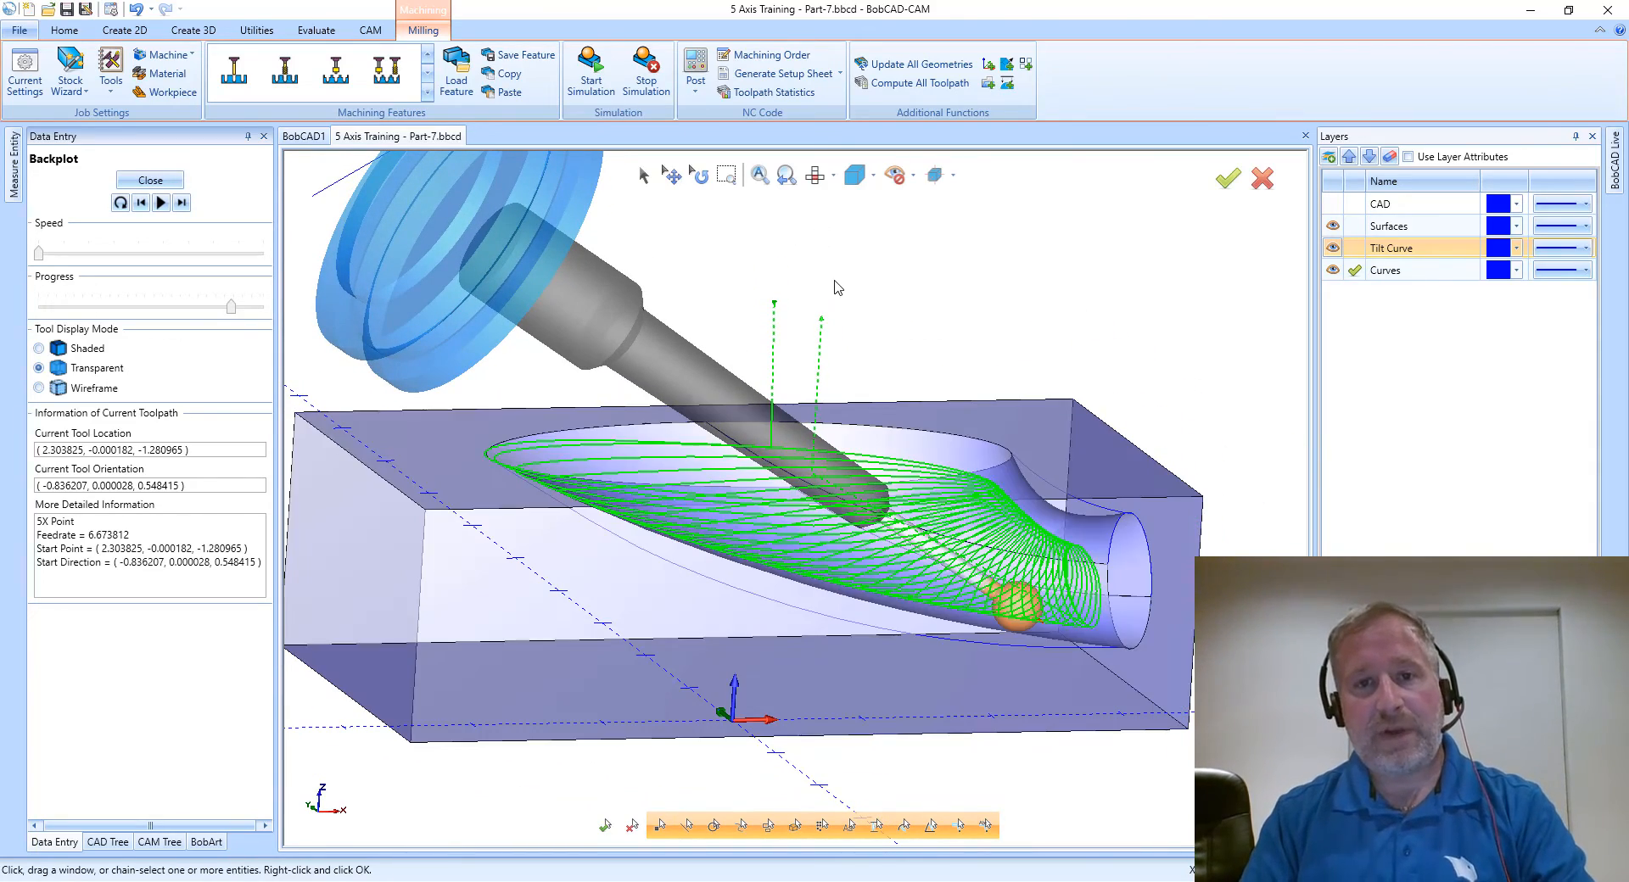
key("t")
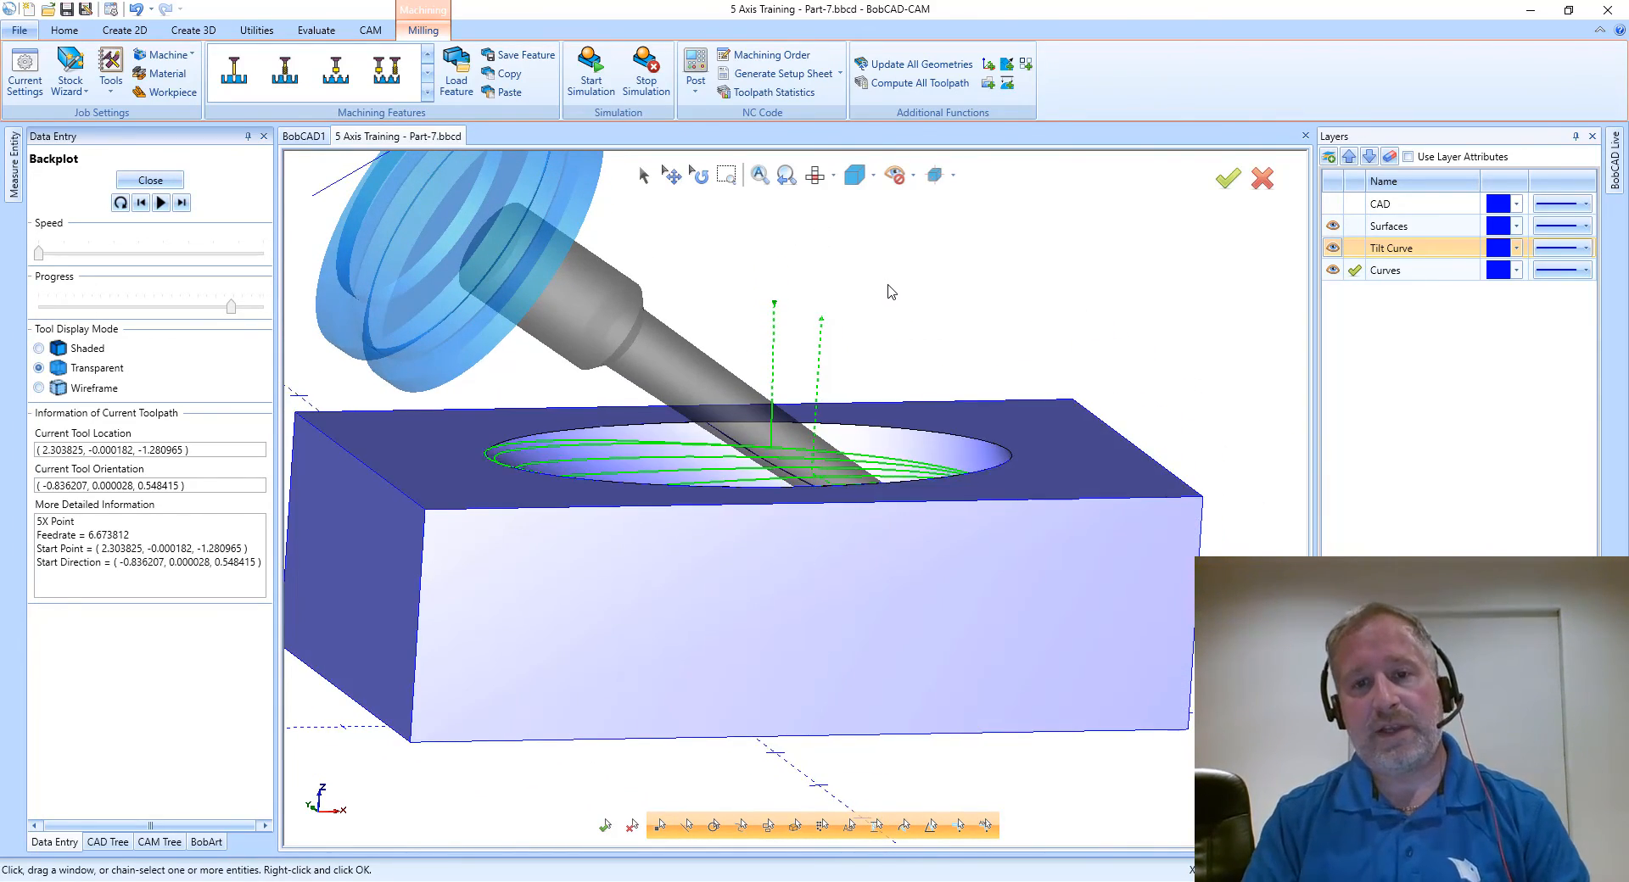
middle_click_drag(887, 285, 755, 378)
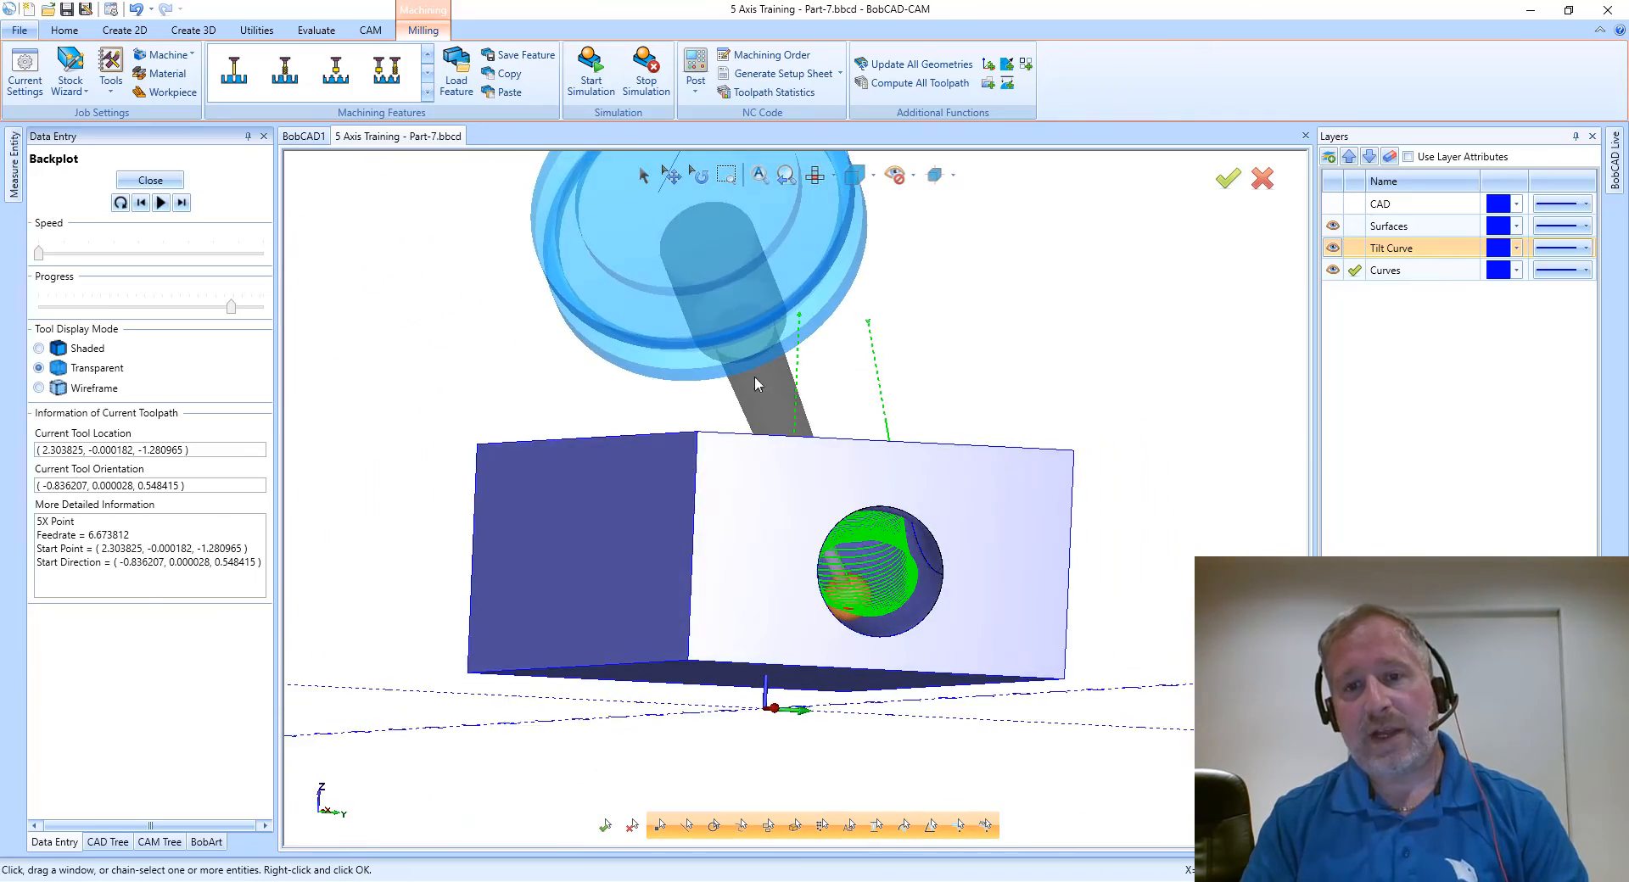
scroll(837, 627, "up", 8)
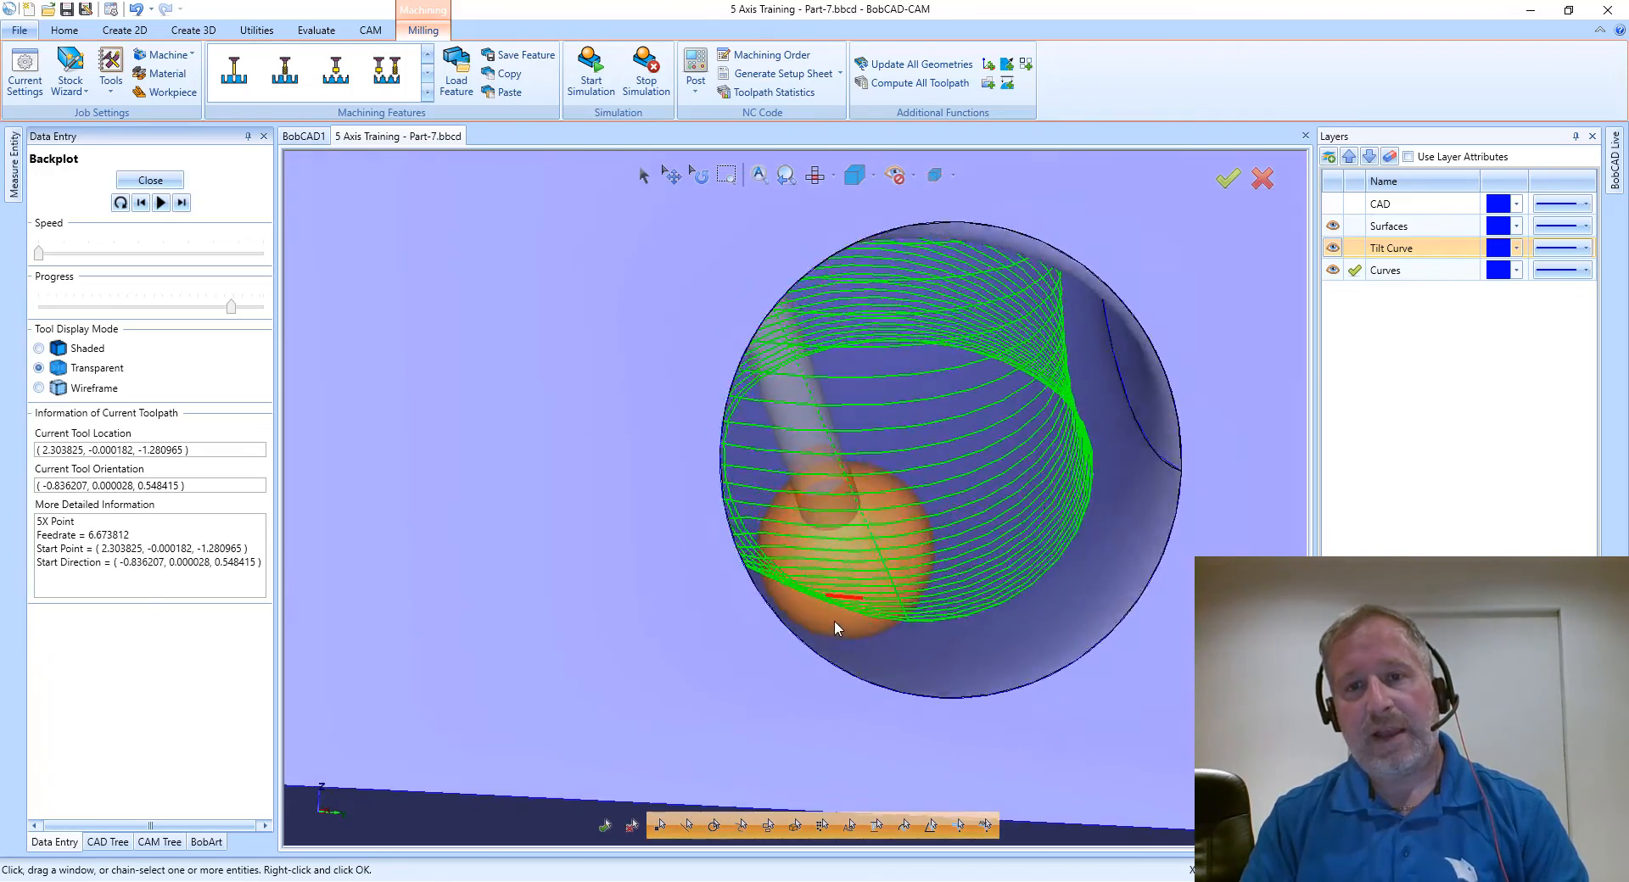
scroll(834, 622, "down", 7)
middle_click_drag(835, 622, 711, 375)
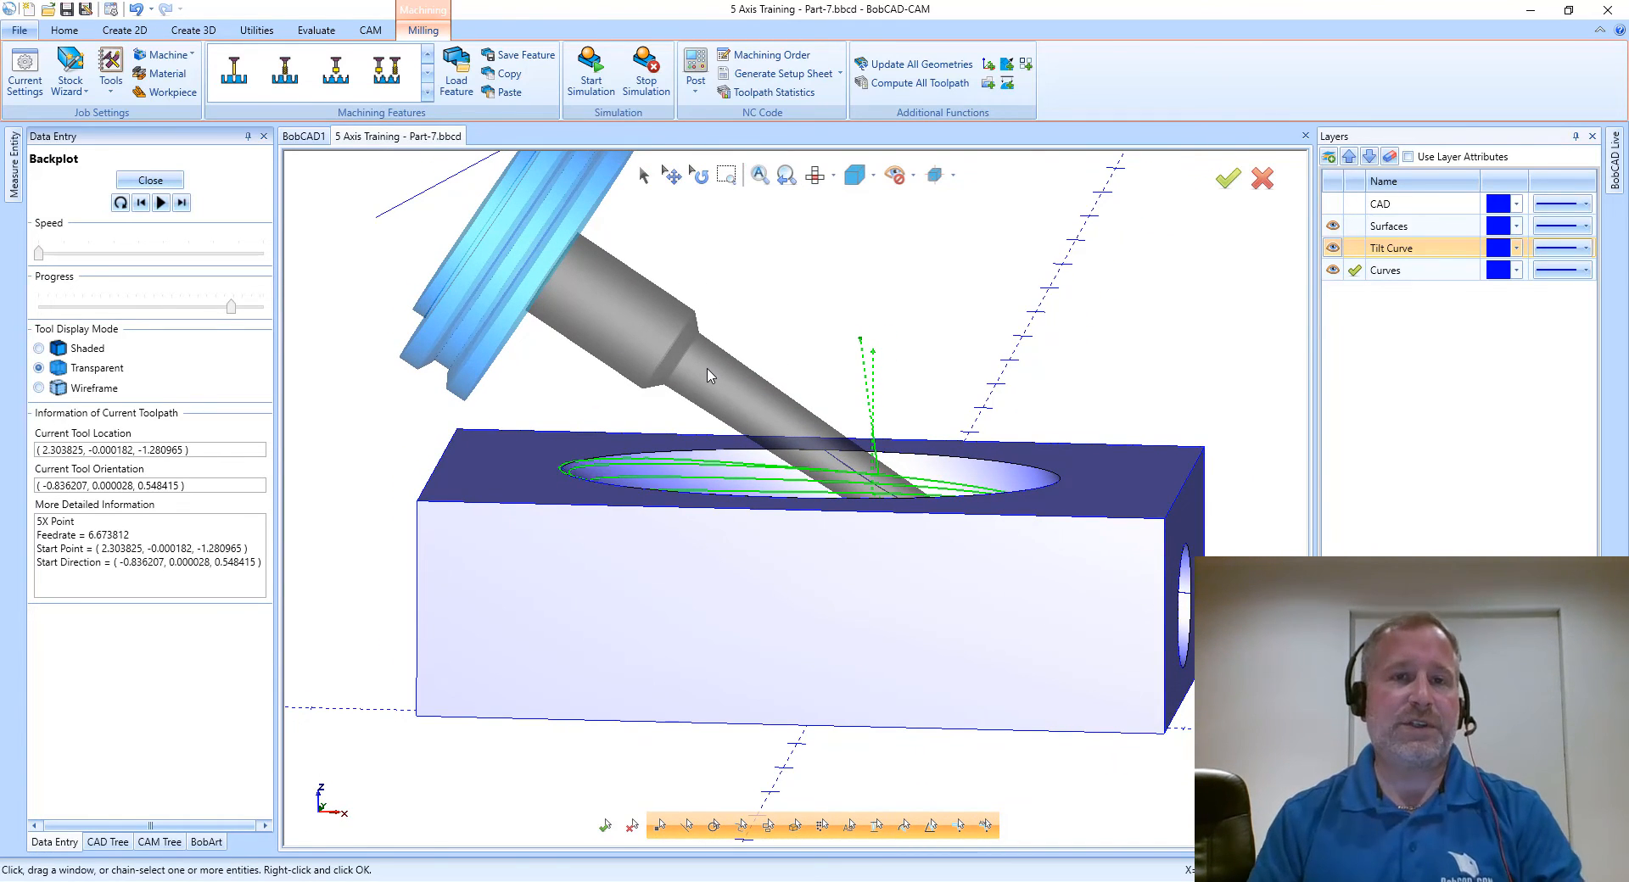